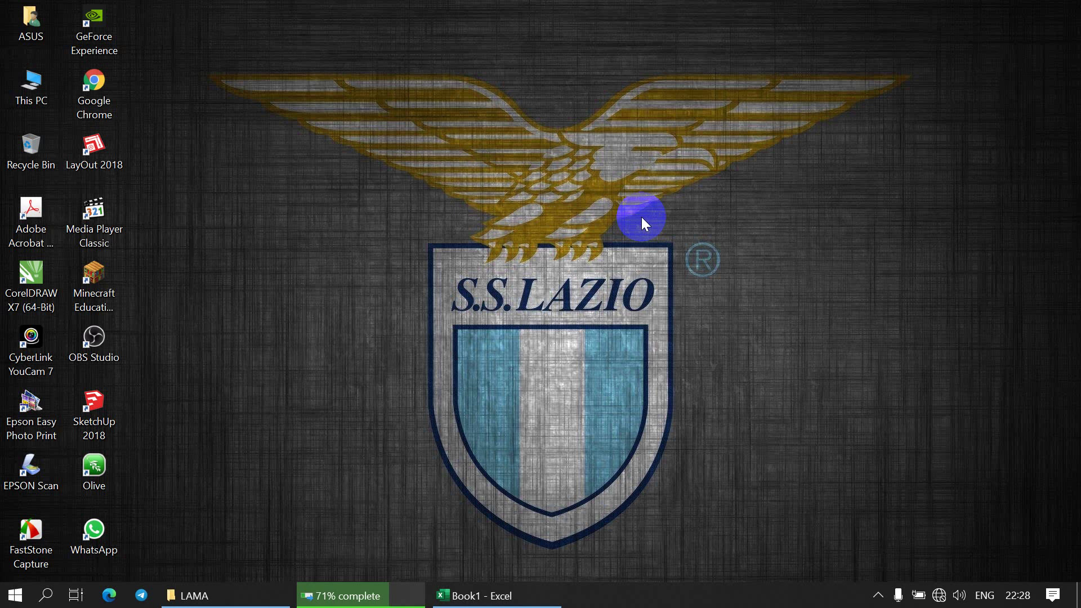
right_click(328, 176)
click(363, 231)
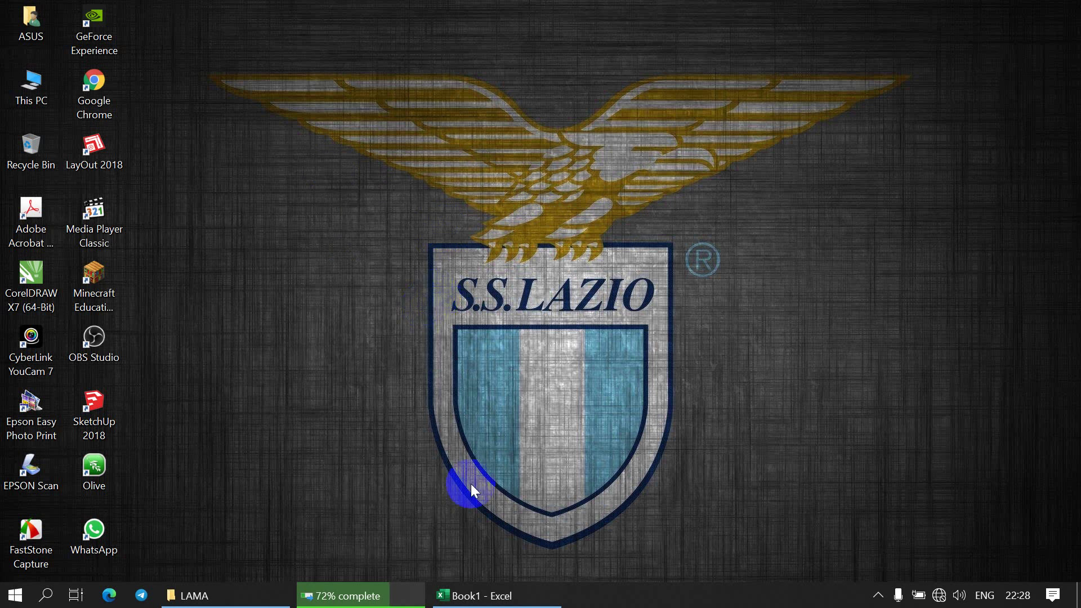
Switch to the Book1 workbook in Excel and review the two task lists in B1:B4 and B6:B8.
click(483, 594)
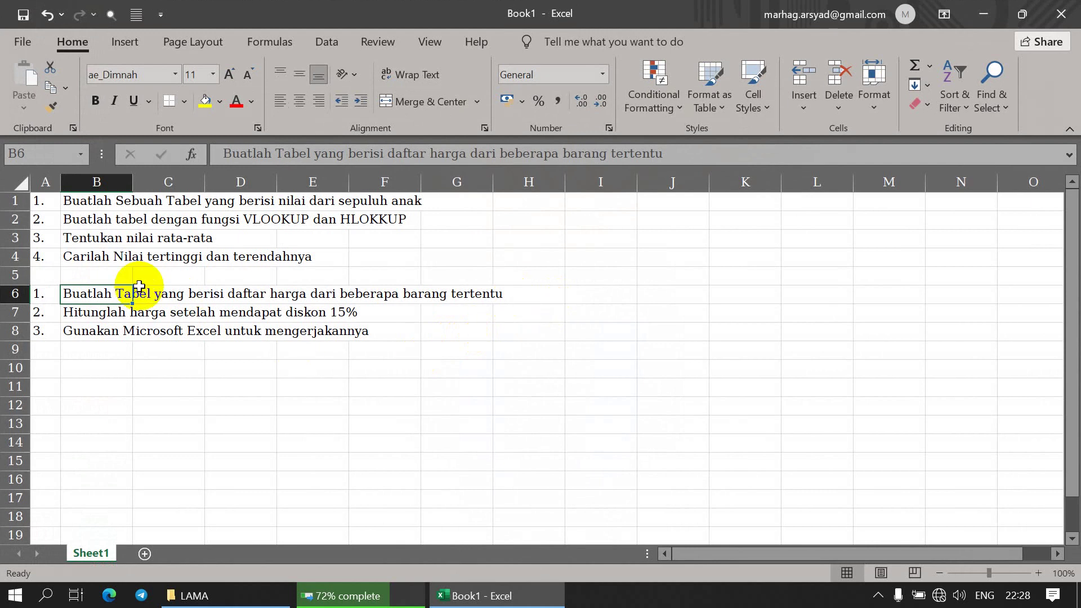
scroll(73, 234, up, 2)
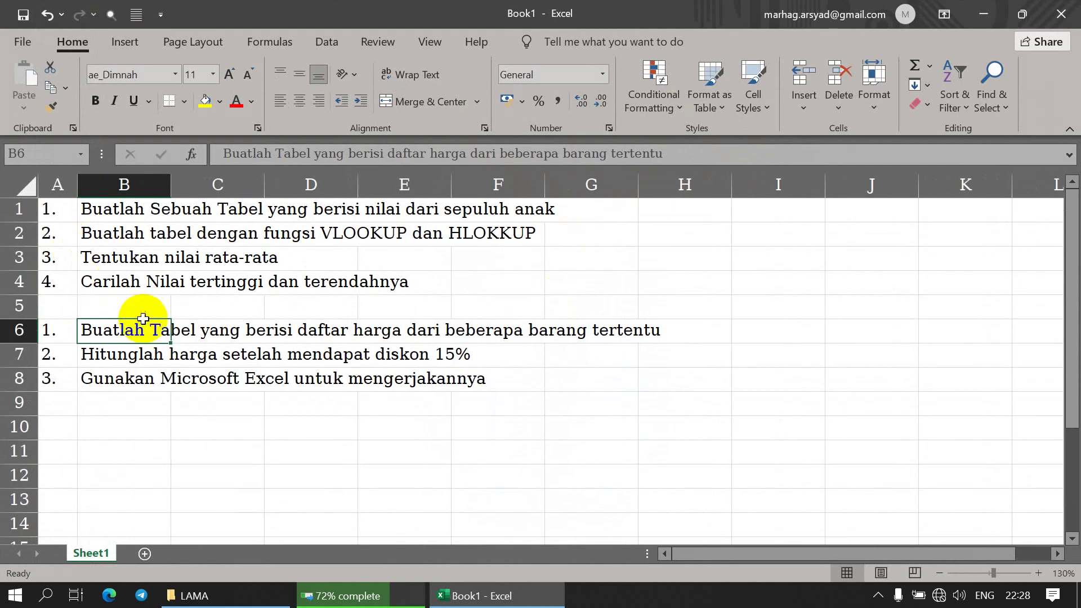
click(104, 282)
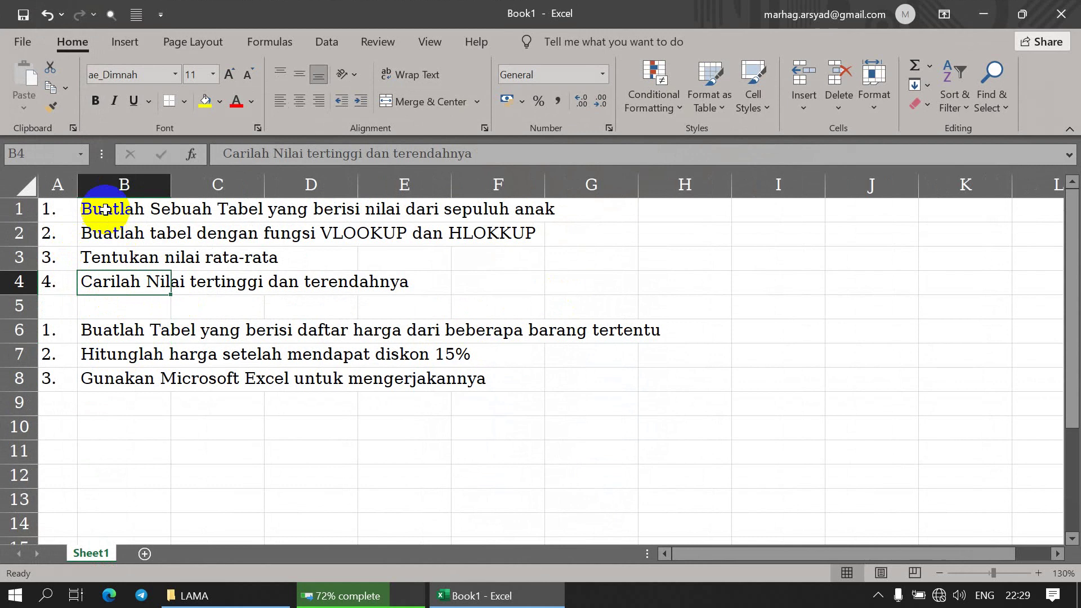
drag(106, 210, 113, 286)
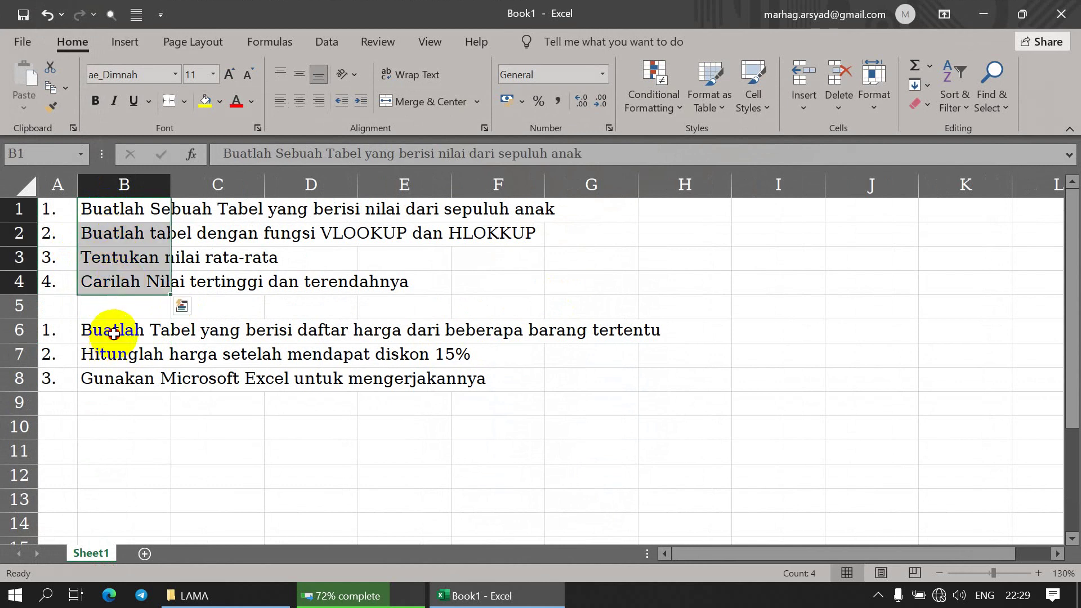
drag(113, 333, 109, 356)
click(116, 211)
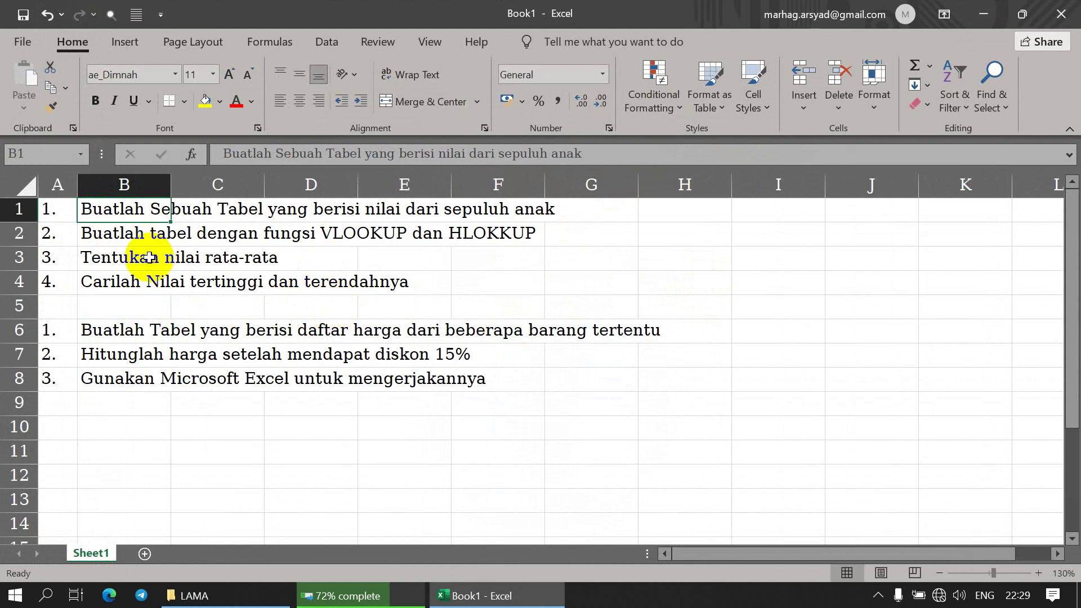
click(107, 239)
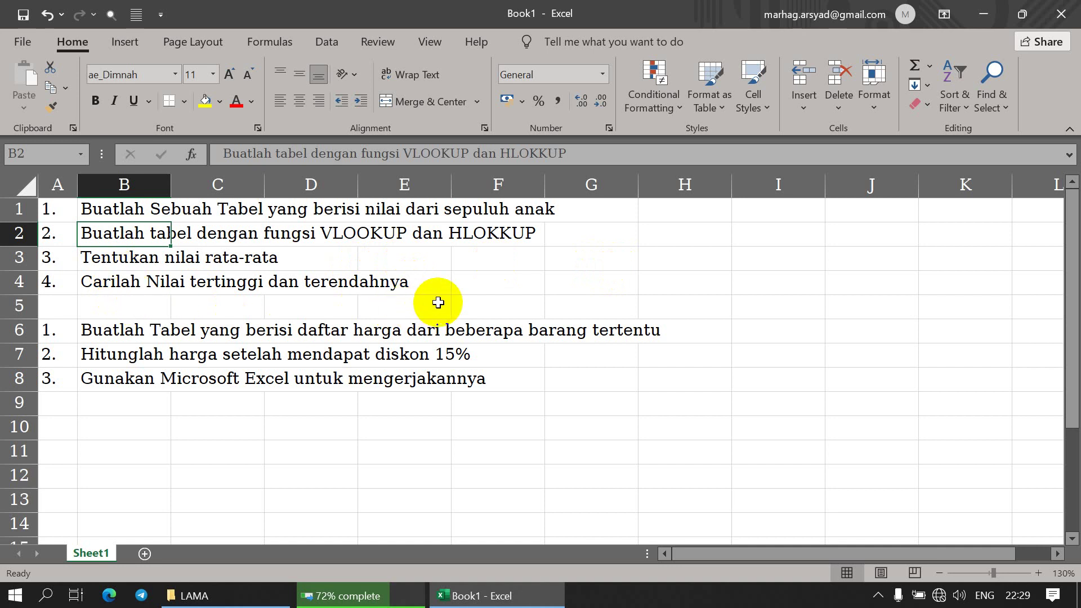
click(101, 333)
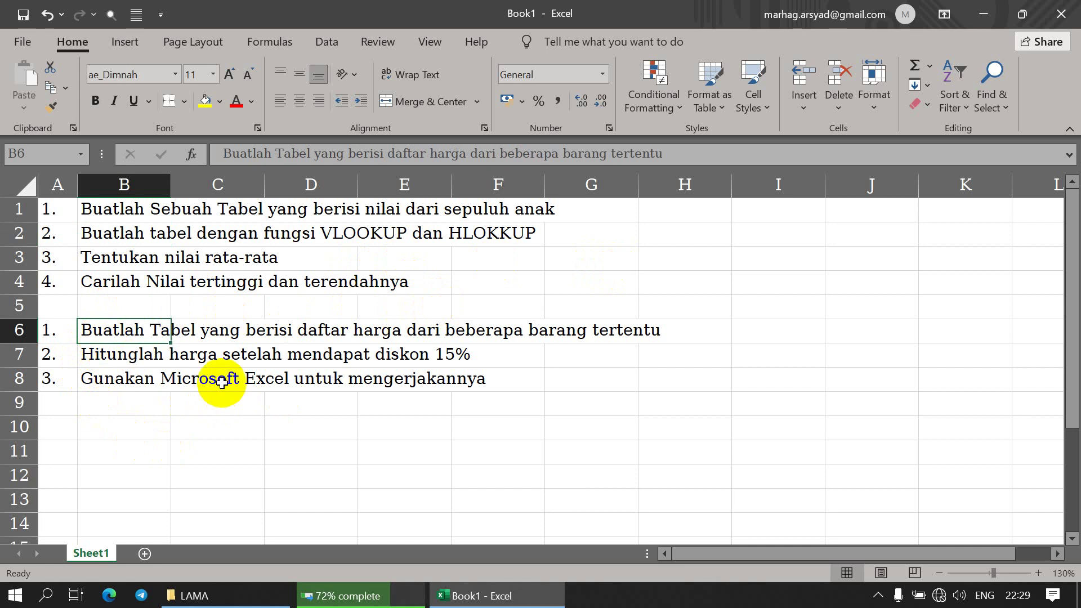
click(121, 354)
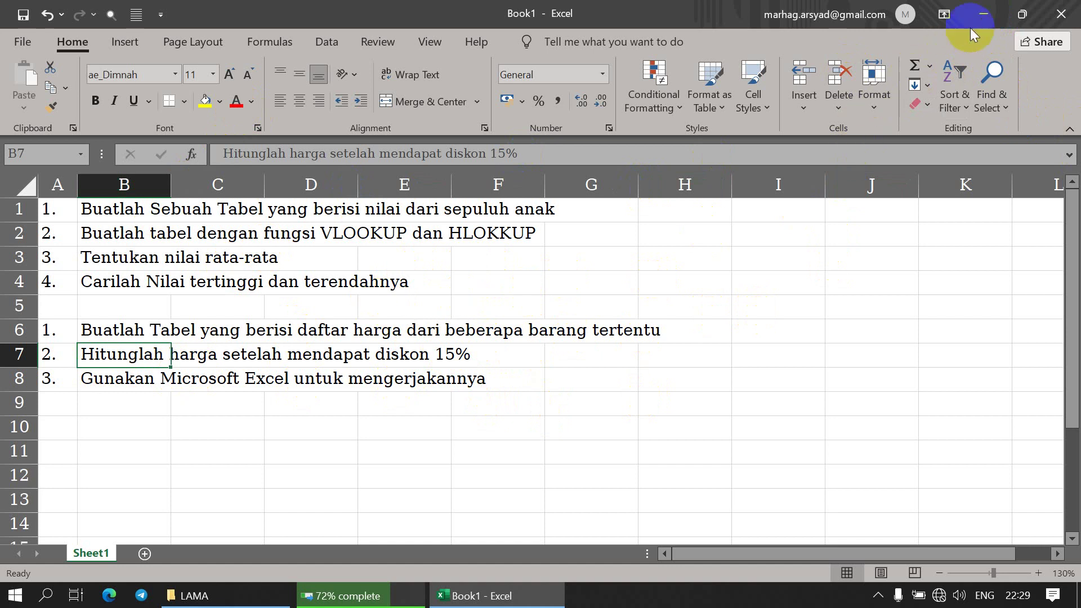
Minimize Book1, launch Excel again in a maximized window and create a blank workbook.
click(983, 14)
right_click(314, 248)
click(350, 304)
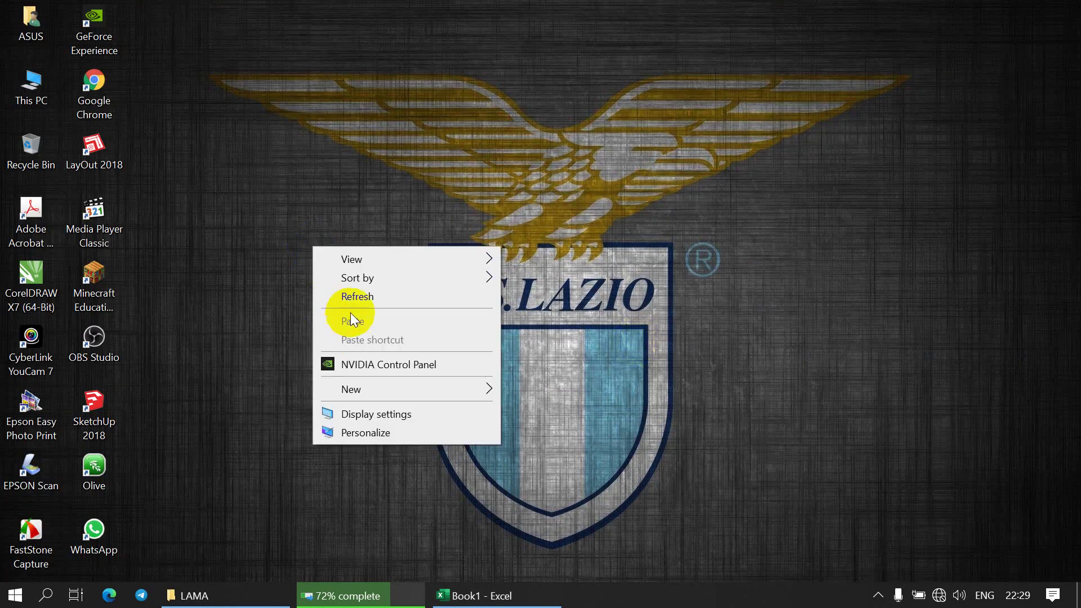
click(13, 595)
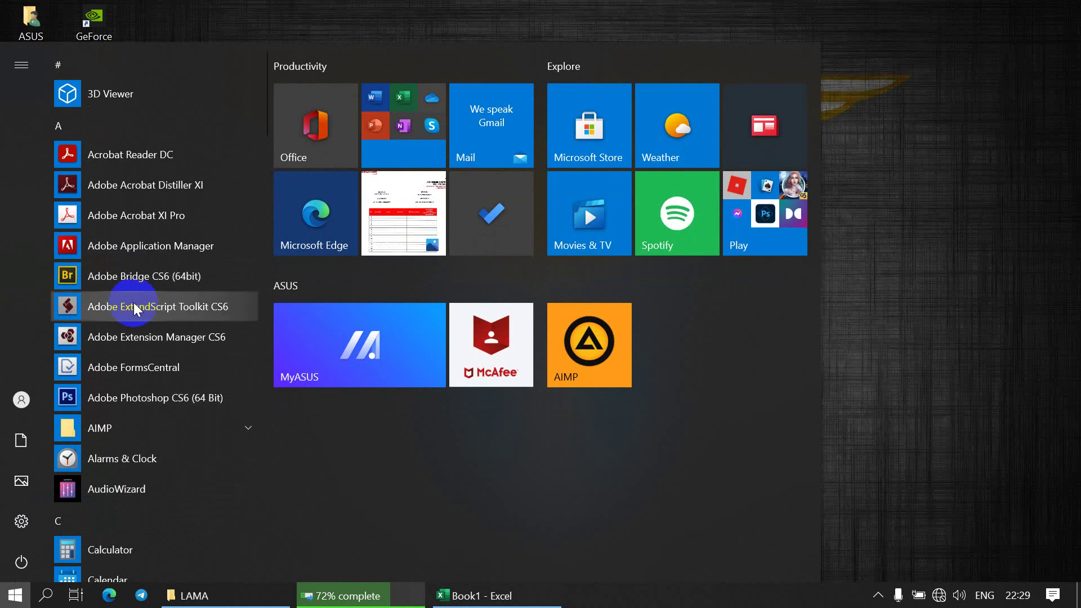
scroll(114, 411, down, 10)
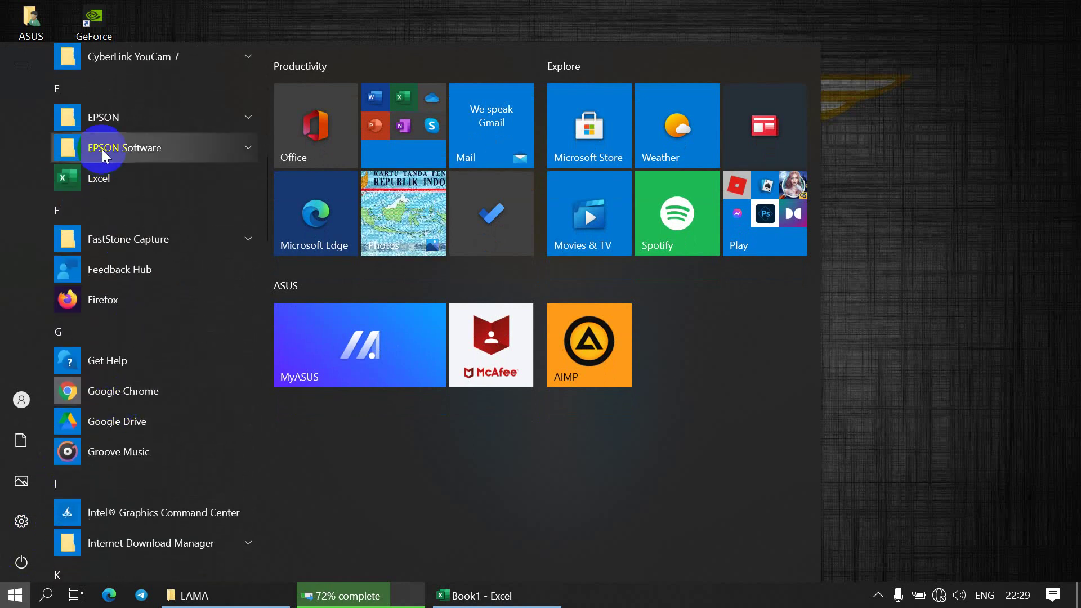
click(99, 178)
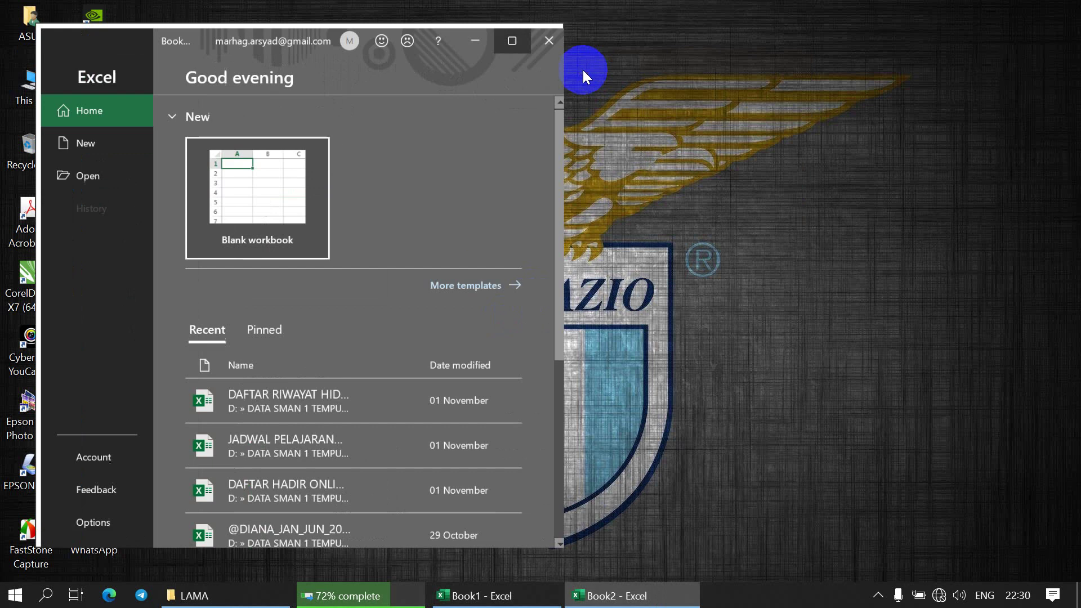
click(583, 69)
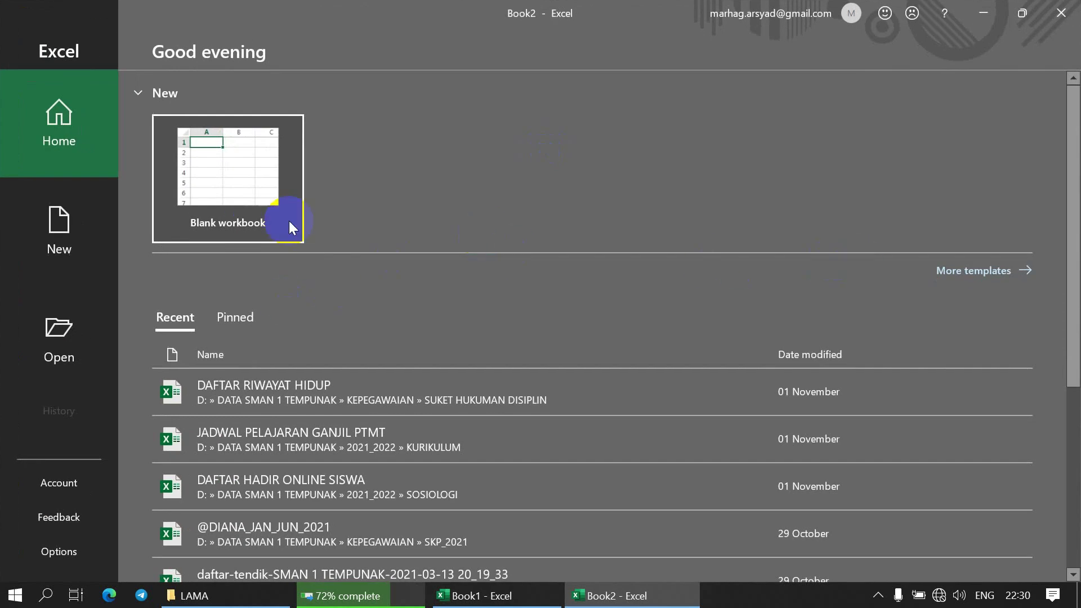
click(218, 166)
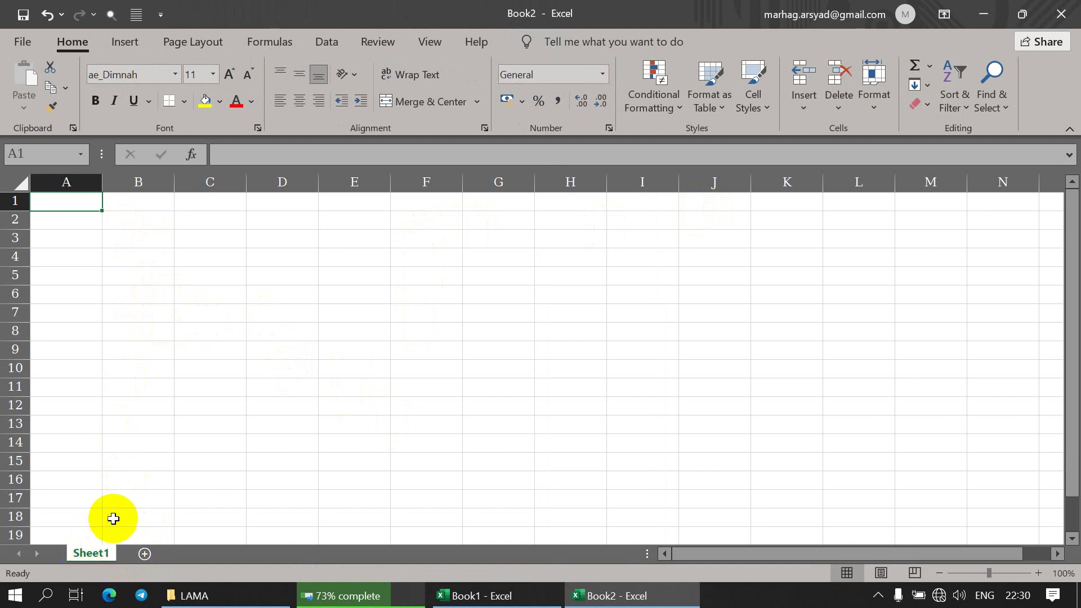
Add two more worksheets to the new workbook and return to Sheet1.
click(145, 554)
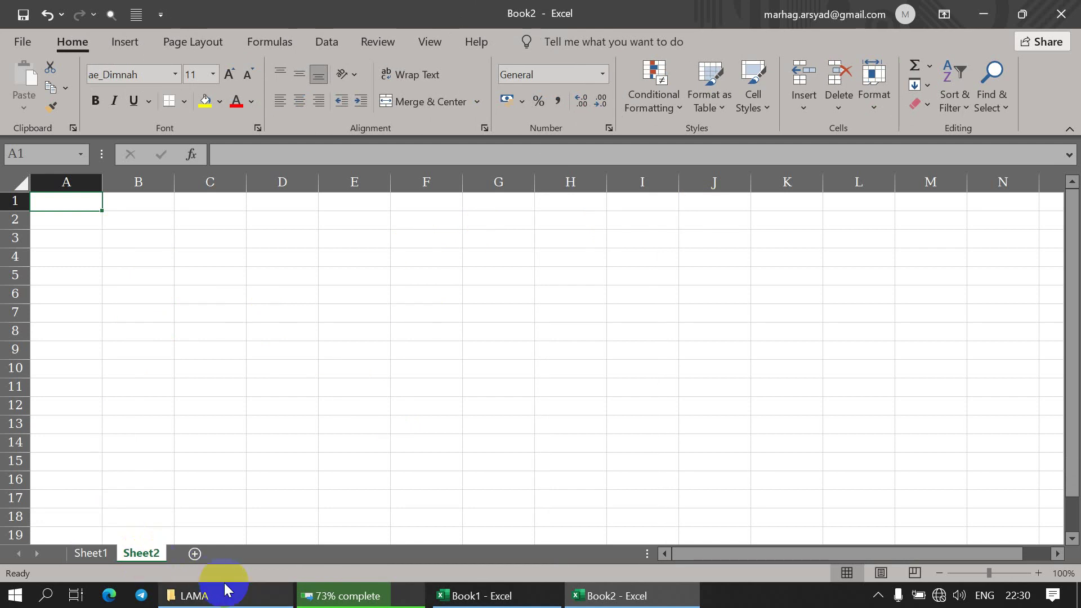
click(195, 554)
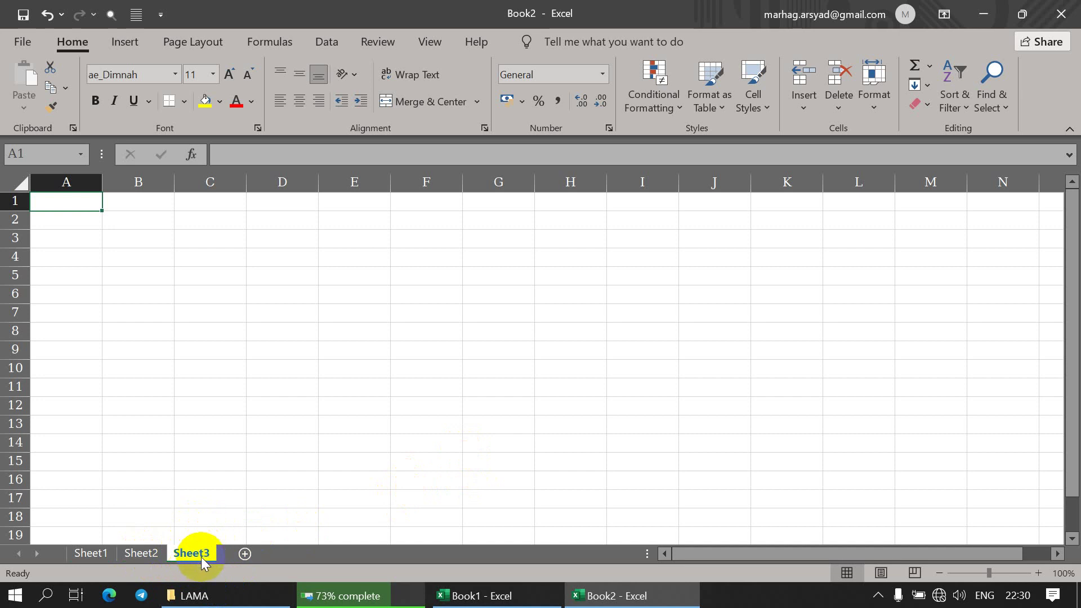
click(93, 557)
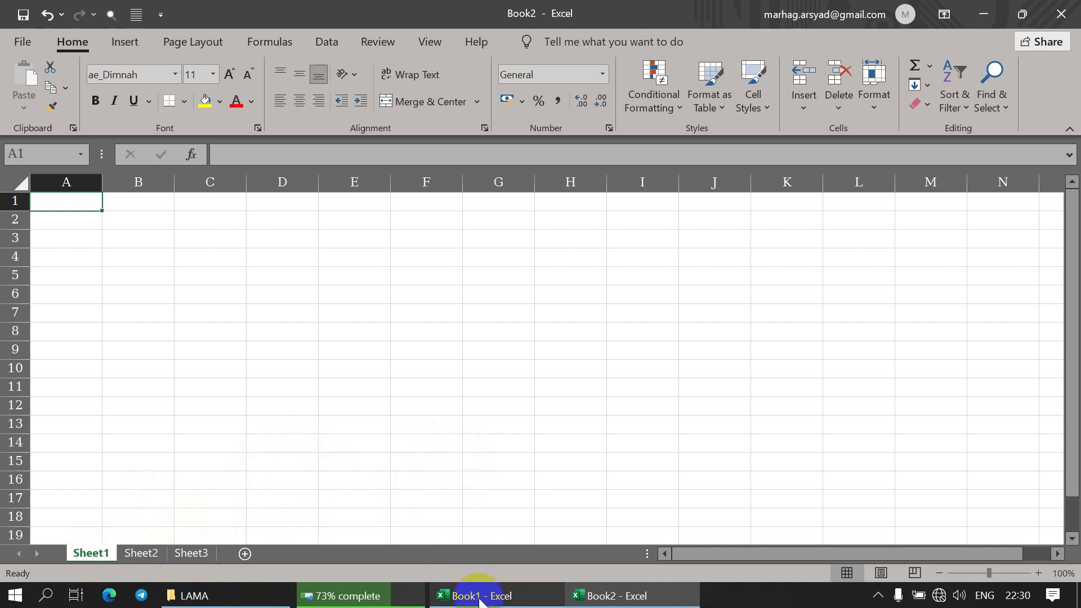
Check the tasks in Book1, and enter the headers Nomor, NAMA SISWA and NILAI BAHASA INDONESIA in A1:C1 of Book2's Sheet1.
click(458, 594)
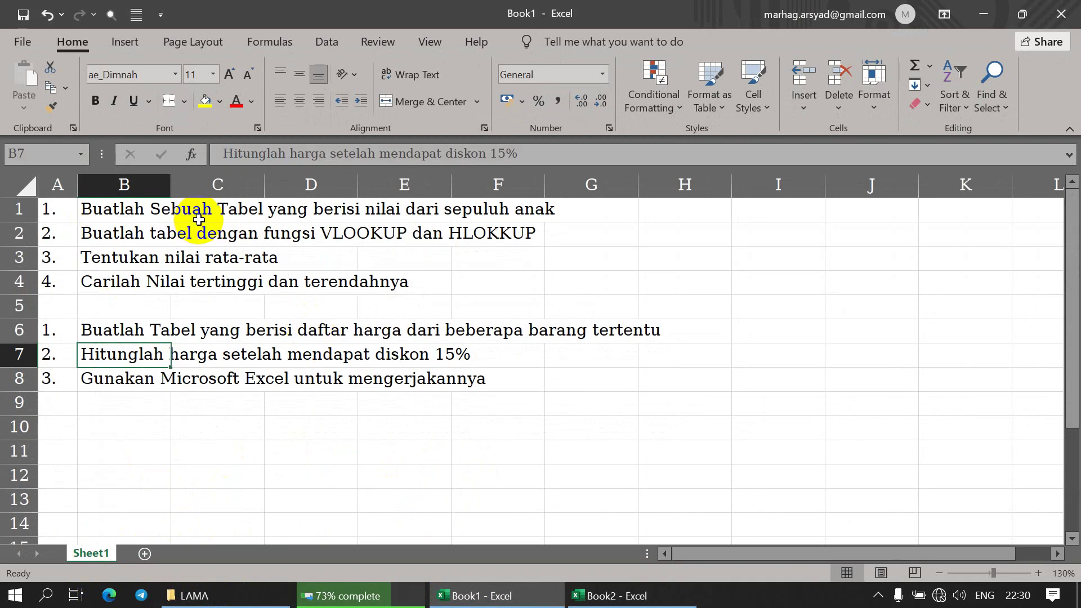
click(614, 595)
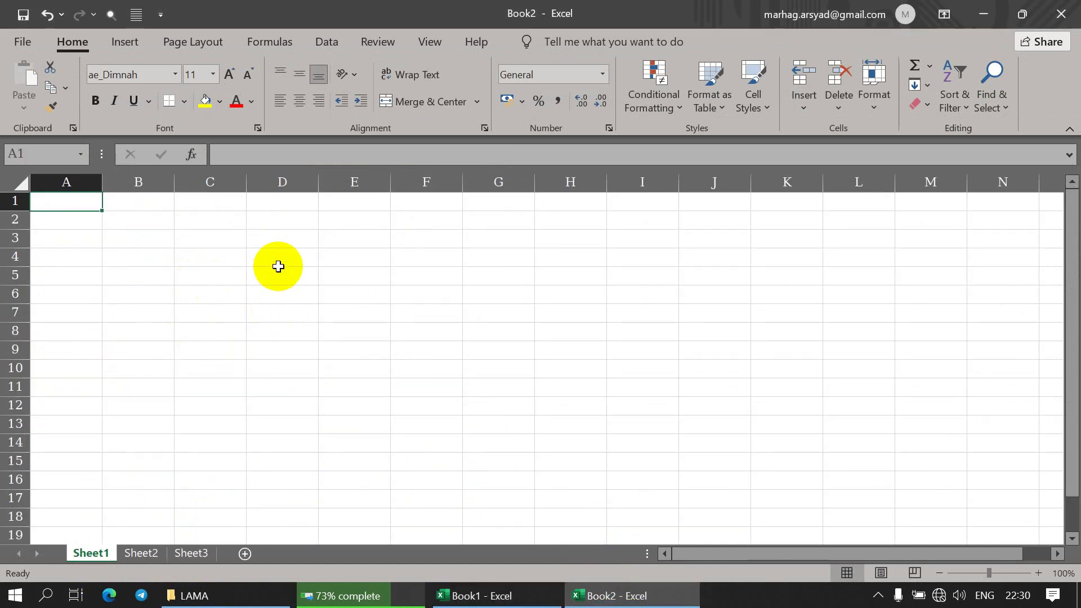
text(Nomor)
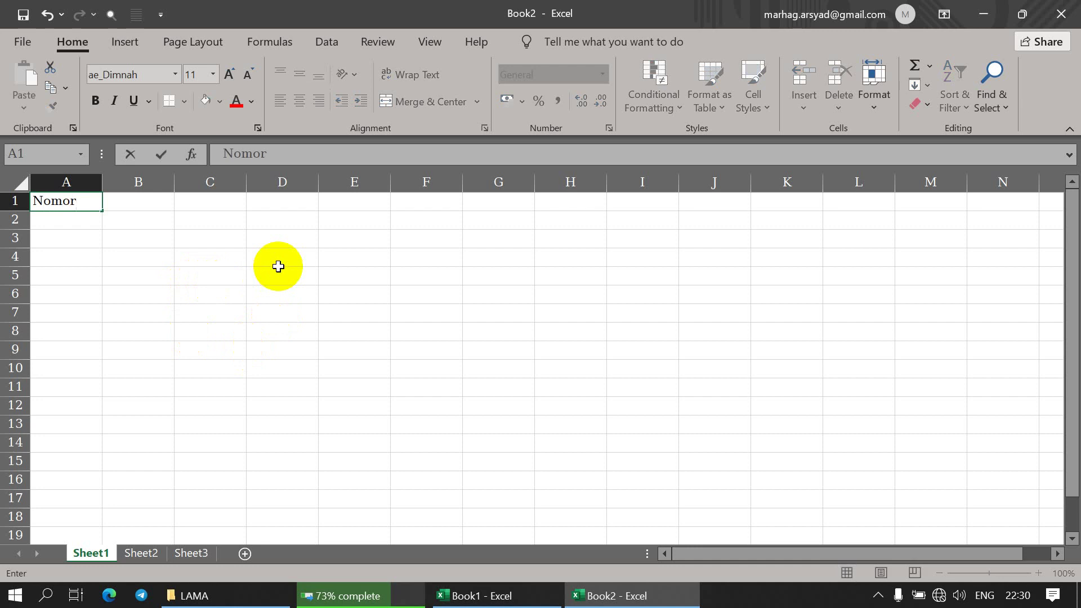
key(Tab)
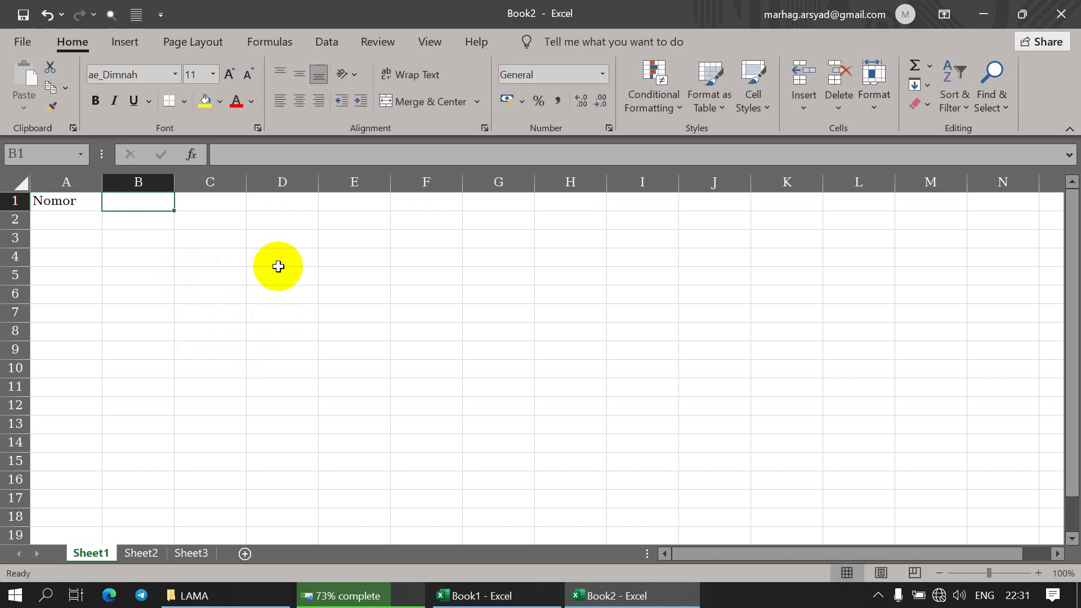
text(NAMA SISWA)
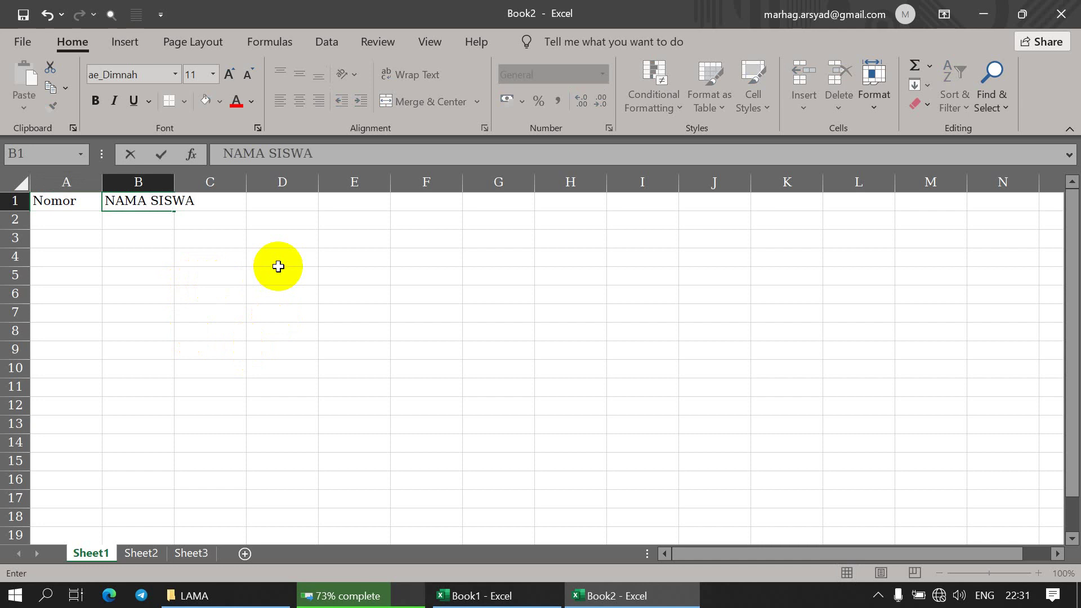
key(Tab)
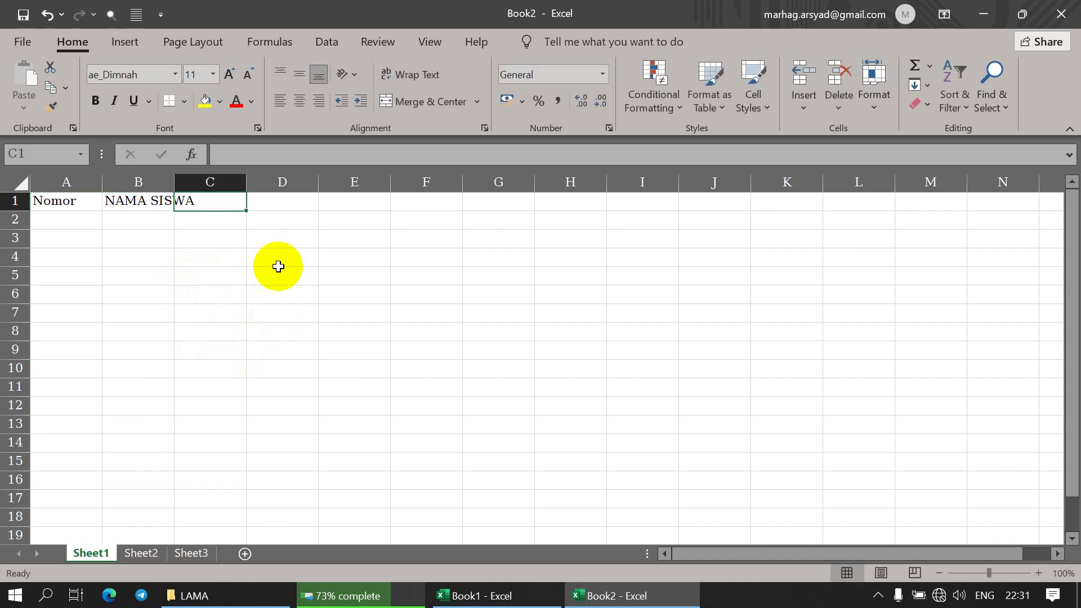
text(NILAI)
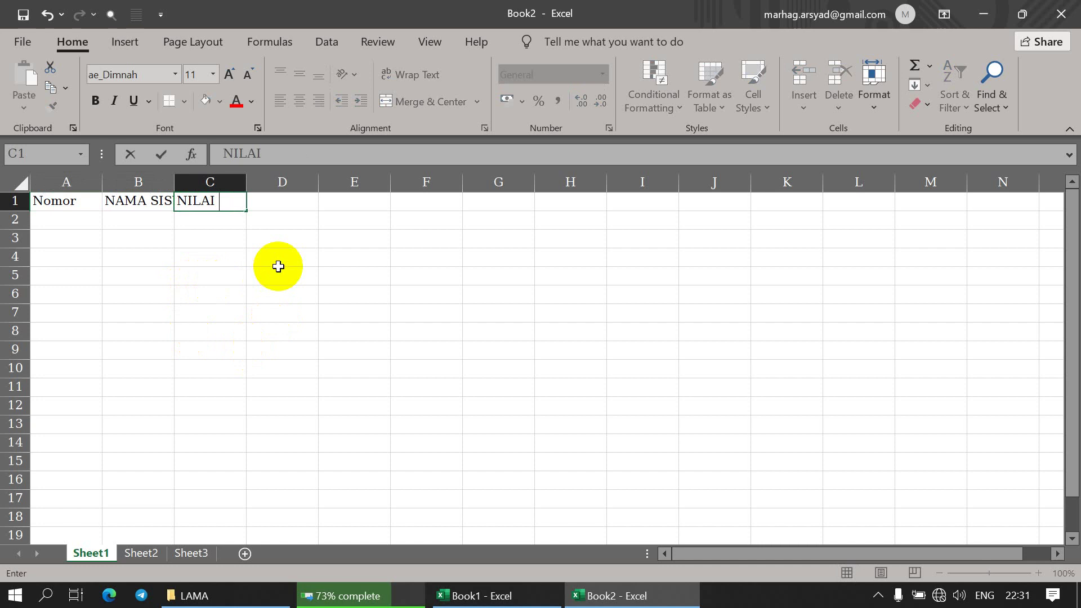
text( BAHAS)
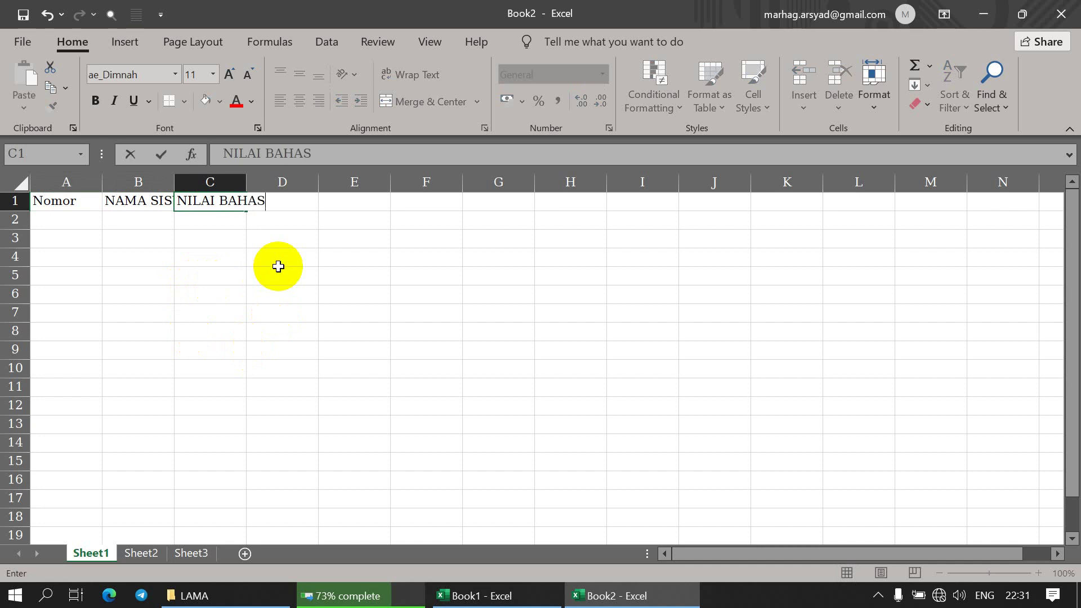
text(A INDONESIA)
key(Return)
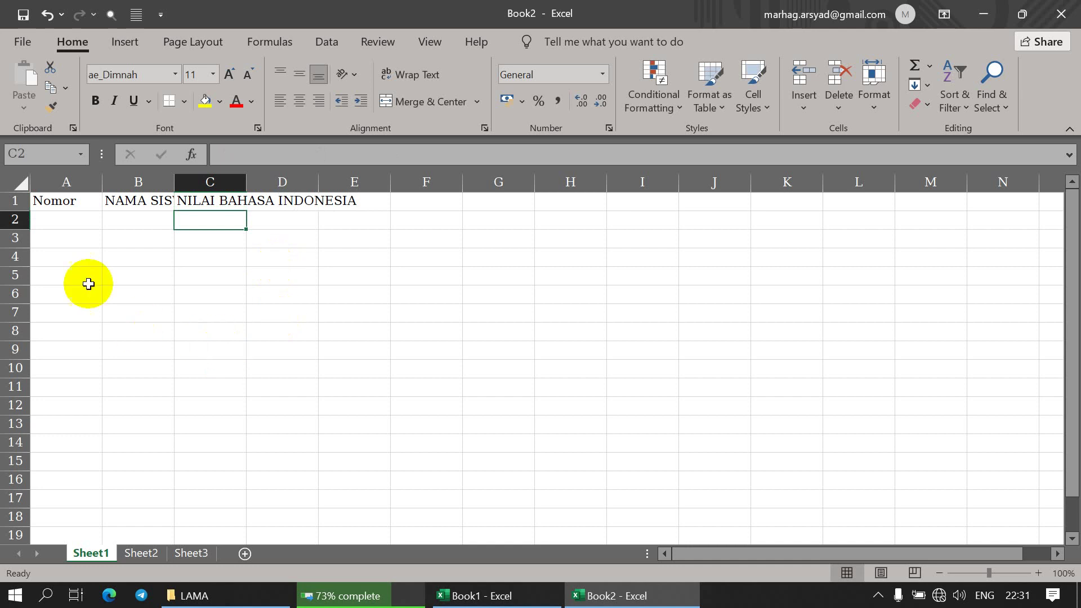
Replace the header in A1 with NOMOR in capitals and re-enter NAMA SISWA in B1.
click(61, 201)
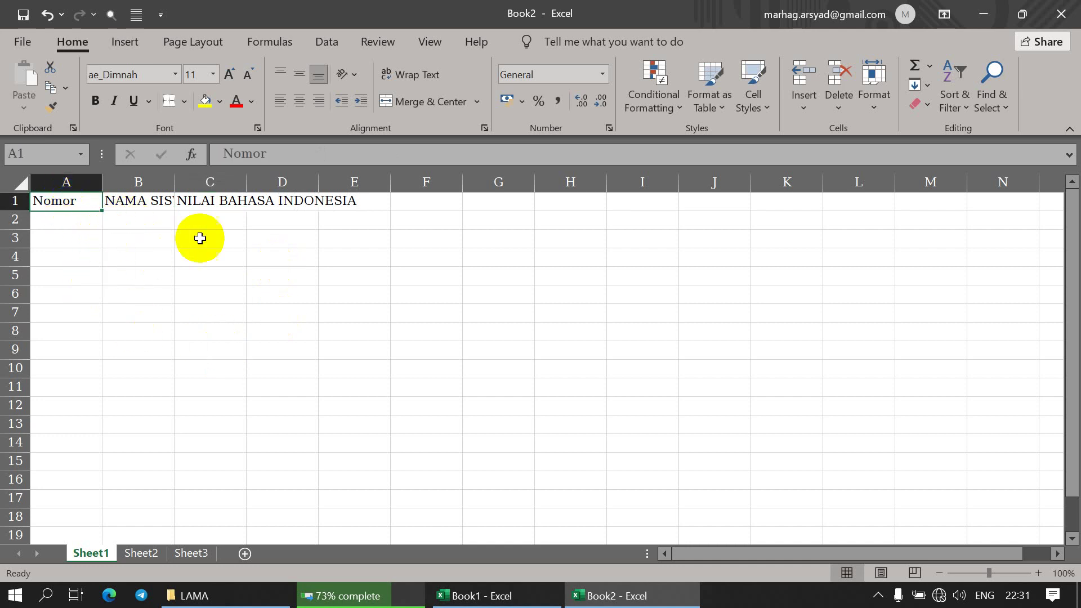
key(Delete)
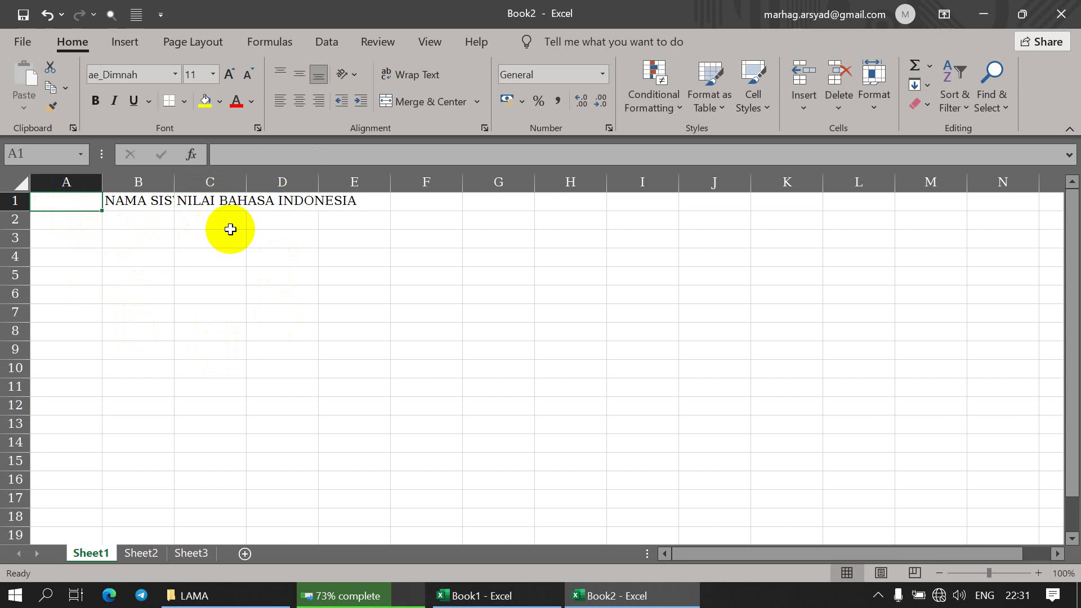
text(NOMOR)
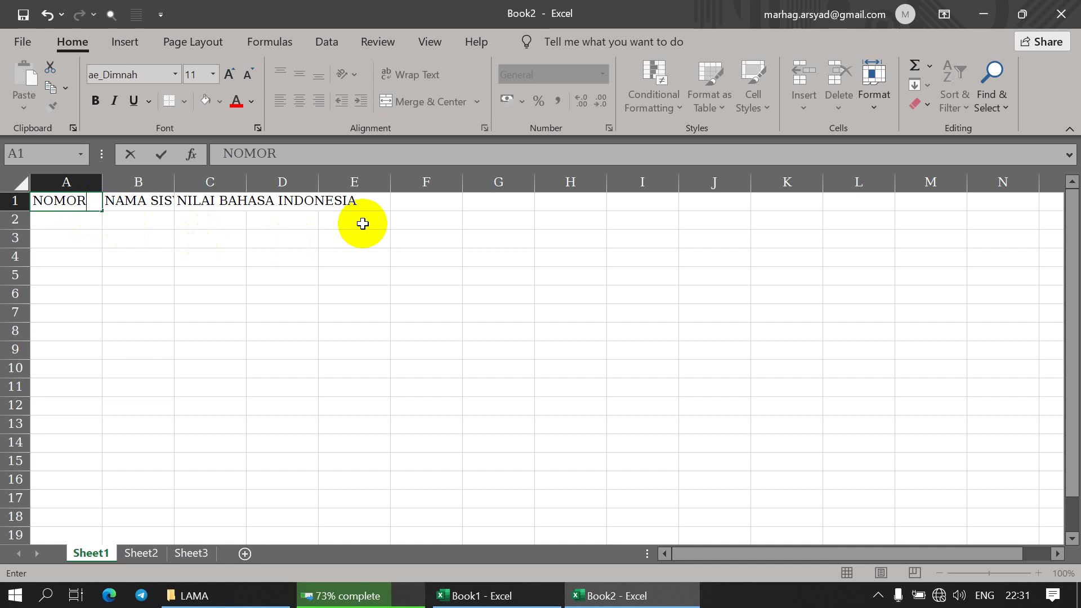
key(Return)
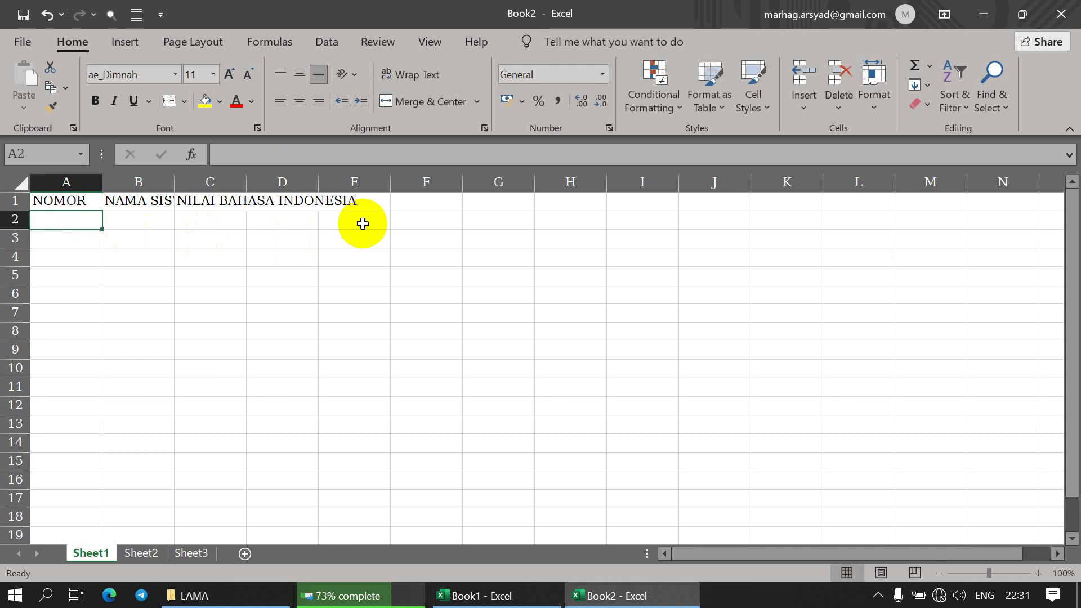
key(Up)
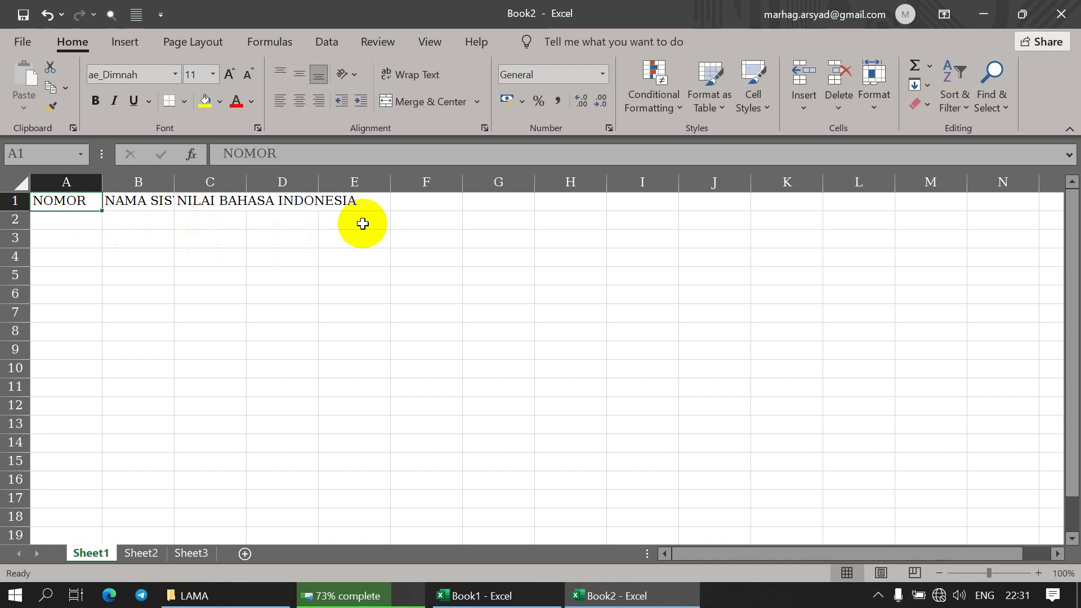
key(Right)
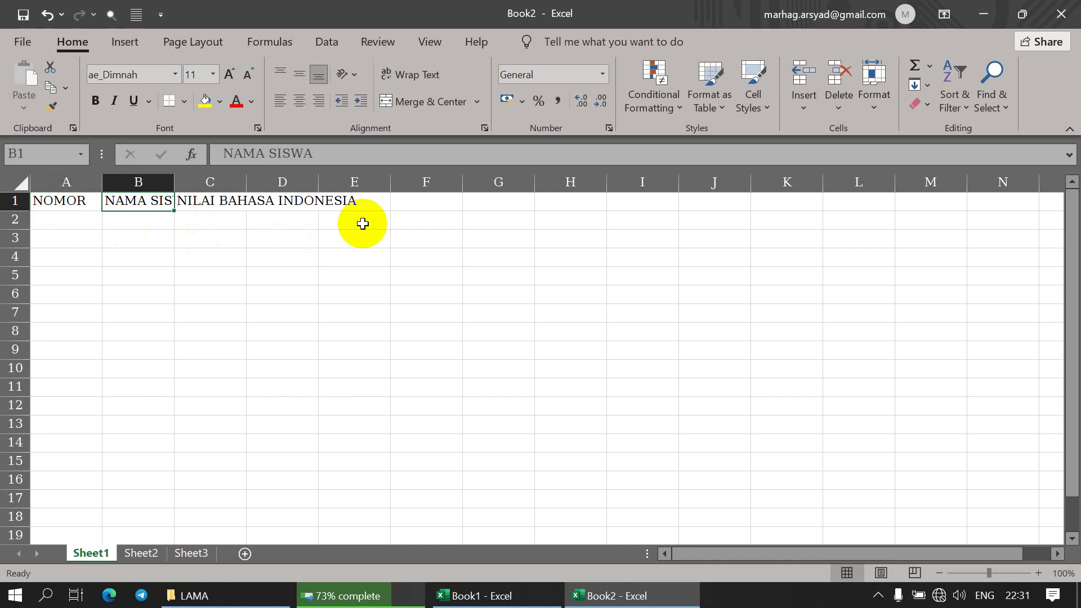
text(NAMA SISWA)
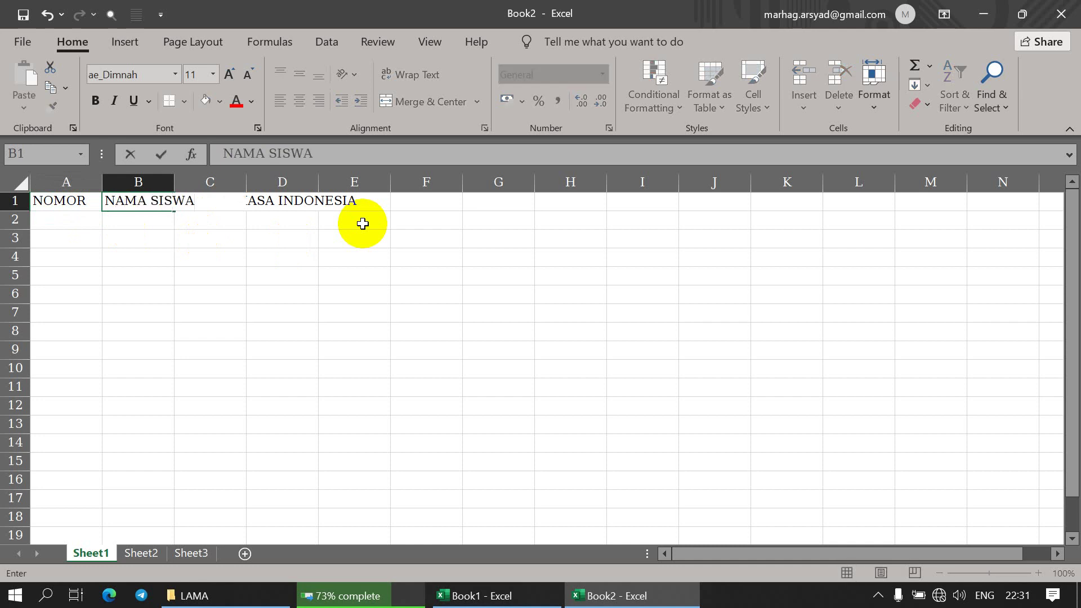
key(Return)
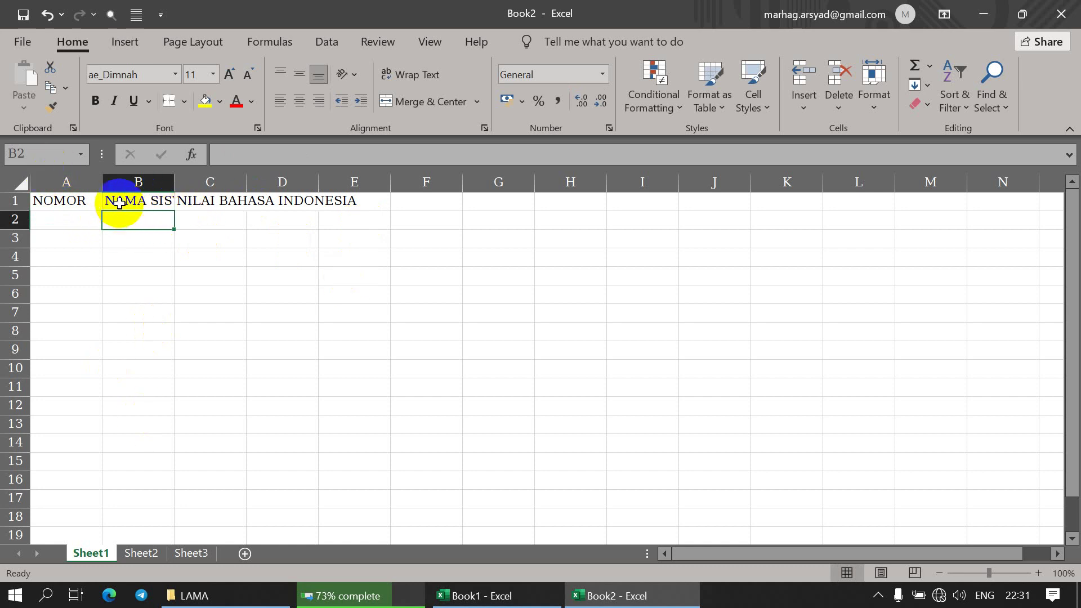
Narrow column A and widen columns B and C so that each header in row 1 fits its column.
drag(103, 182, 93, 182)
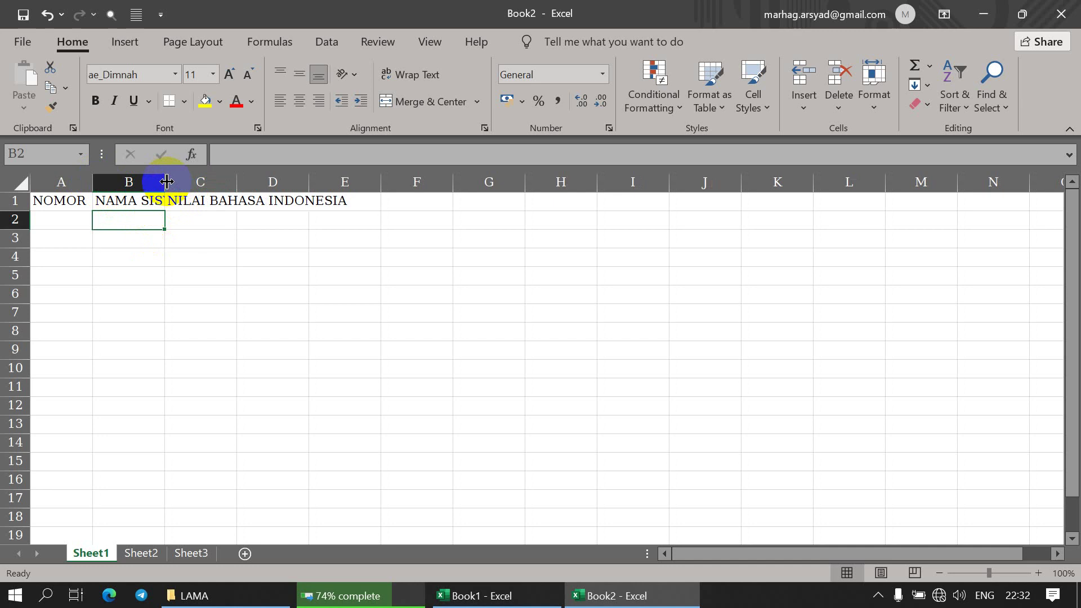
drag(167, 181, 221, 183)
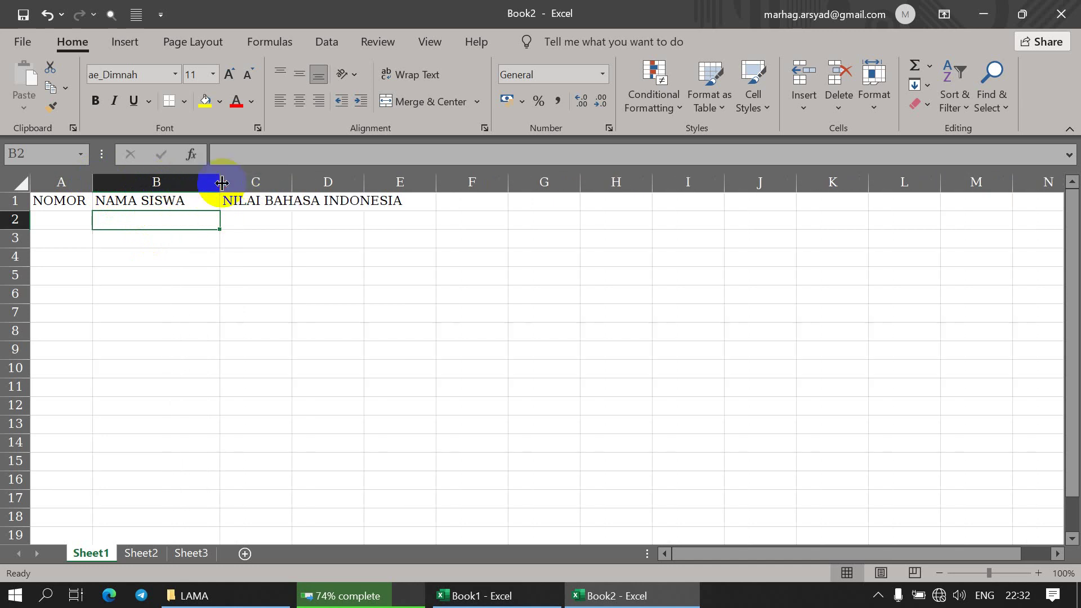
click(285, 198)
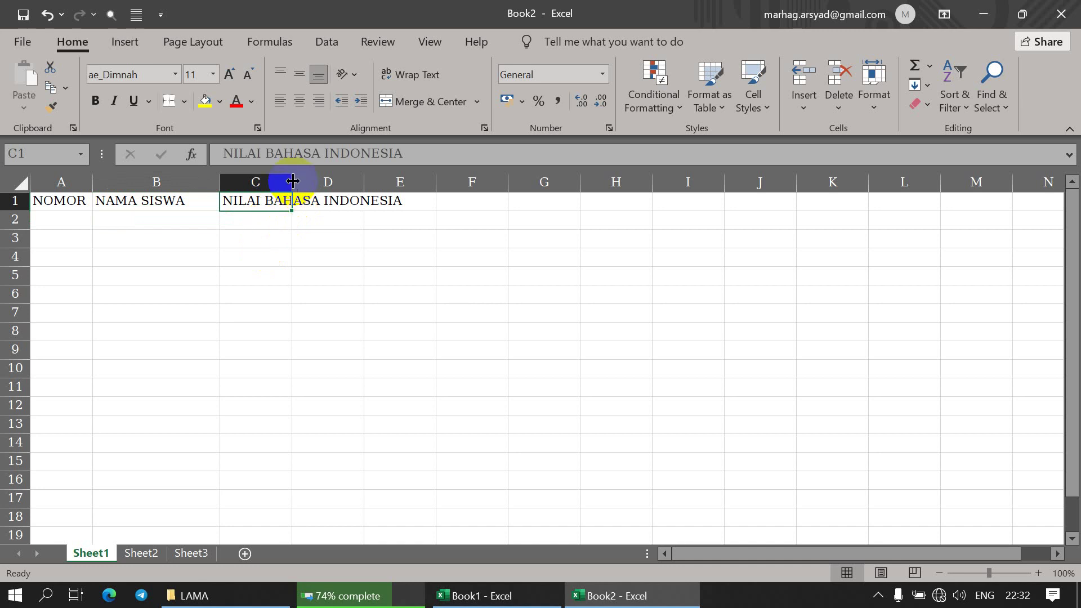
drag(291, 181, 408, 182)
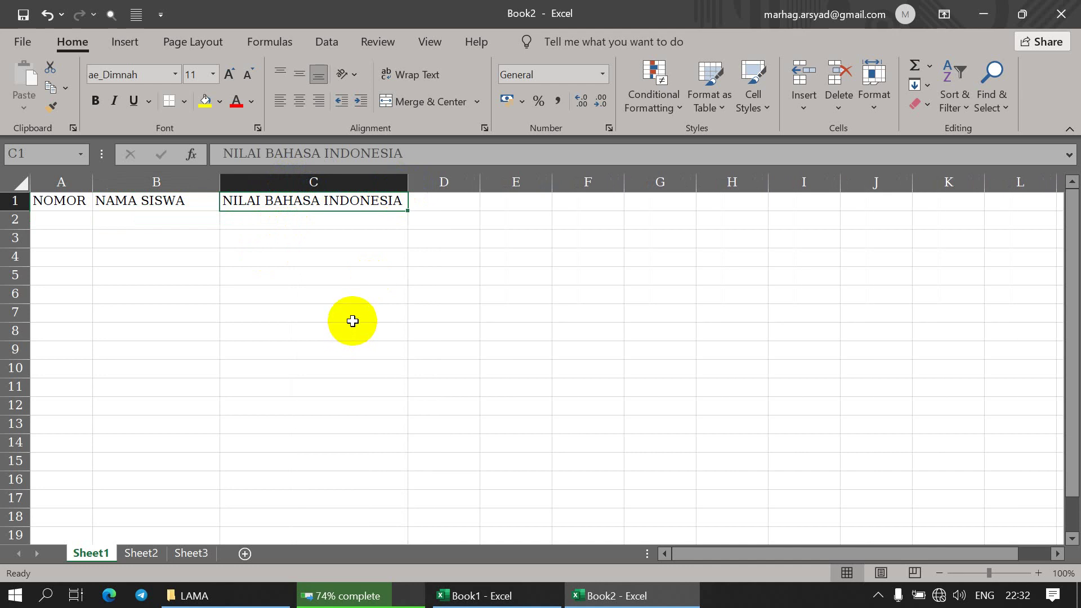
Check the tasks in Book1, and number the rows 1 to 10 in A2:A11 of Book2's Sheet1 by extending the series 1, 2.
click(501, 598)
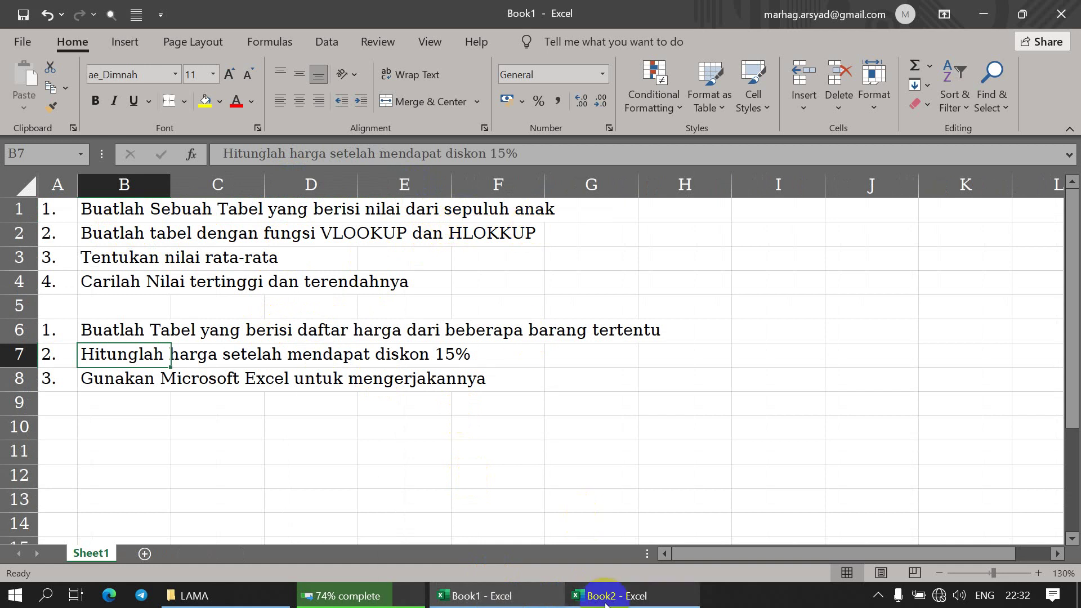
mouse_move(611, 595)
click(659, 525)
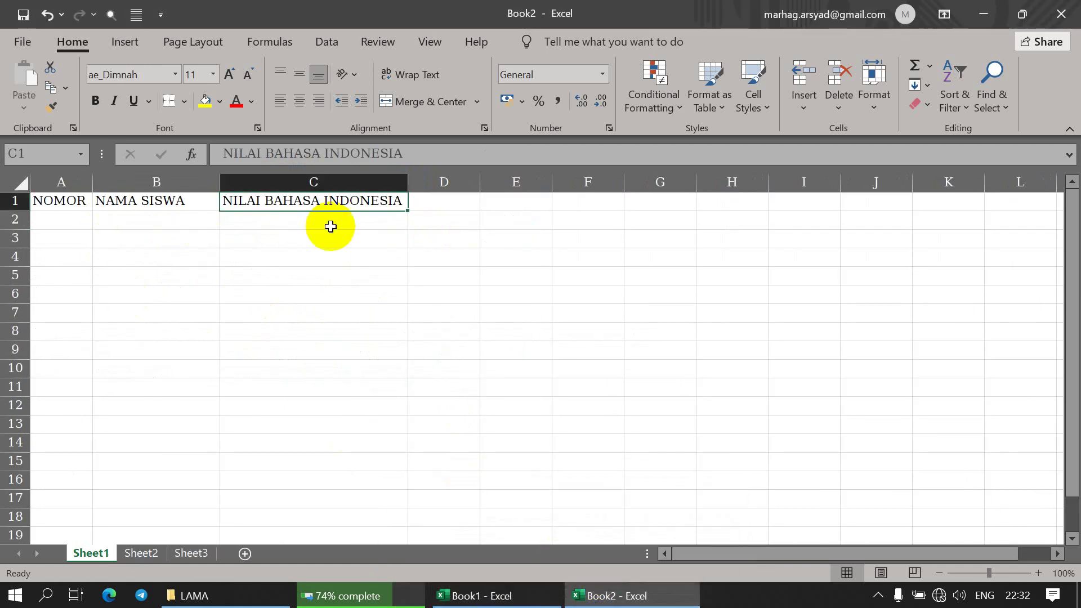
click(66, 218)
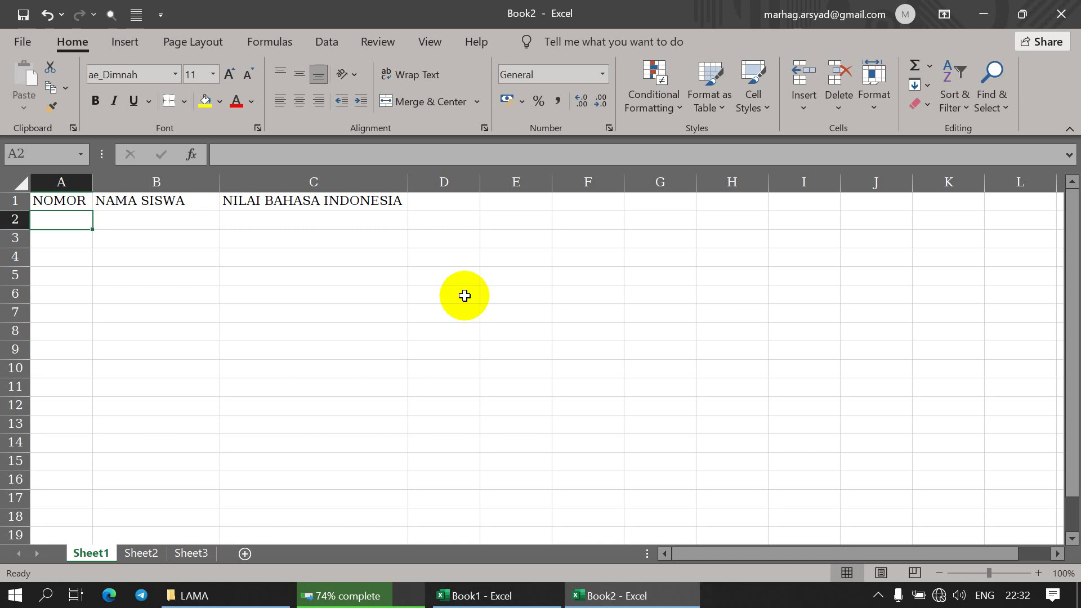
text(1)
key(Return)
text(2)
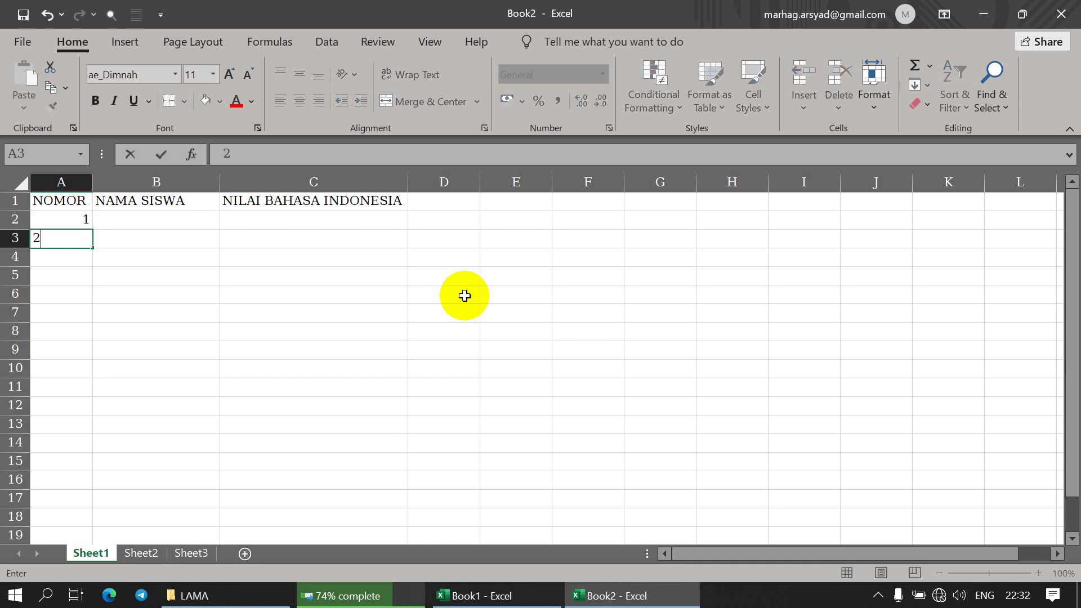
key(Return)
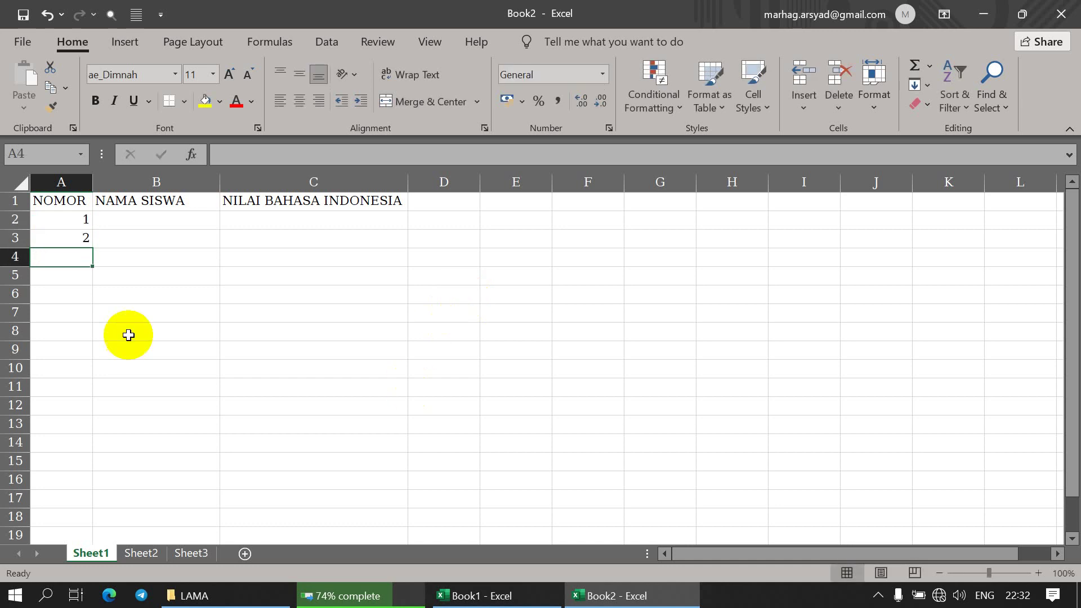
click(77, 220)
drag(77, 220, 82, 238)
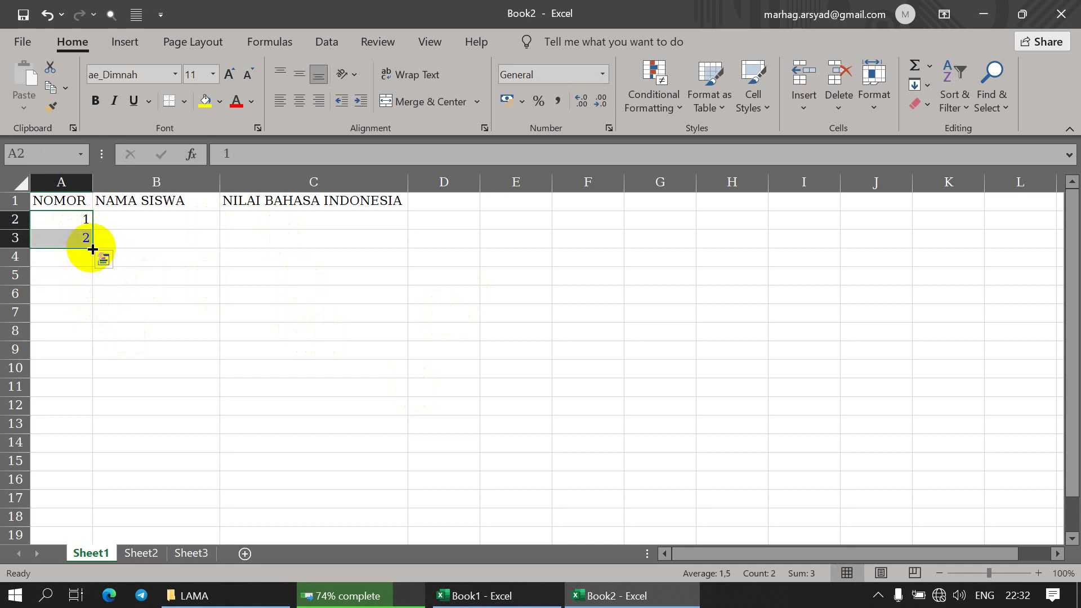
drag(91, 248, 93, 394)
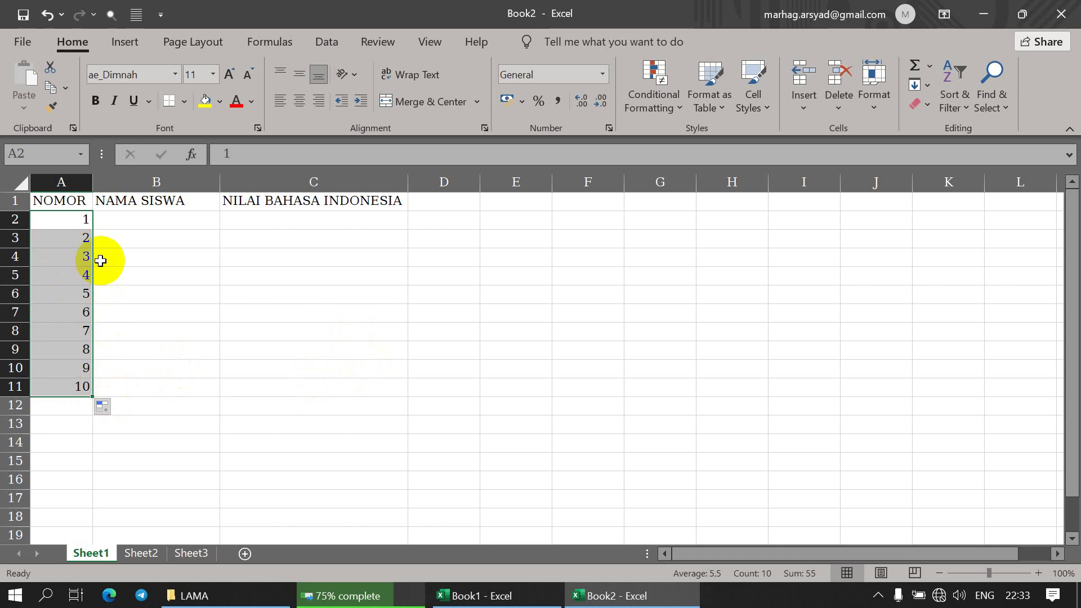
Enter the first three students' names in B2:B4 under NAMA SISWA.
click(121, 221)
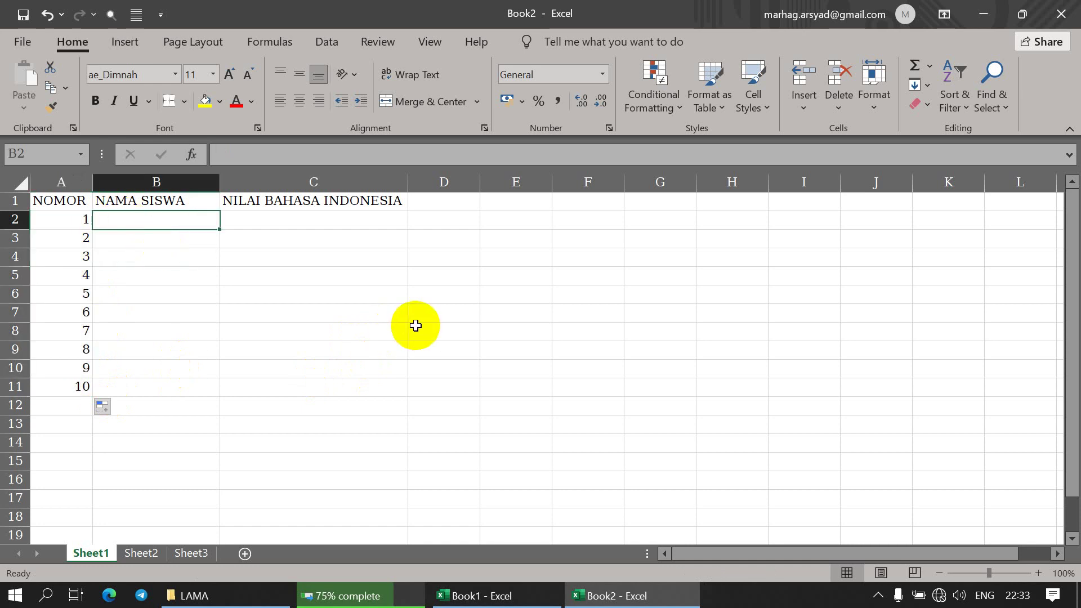
text(AHMAD)
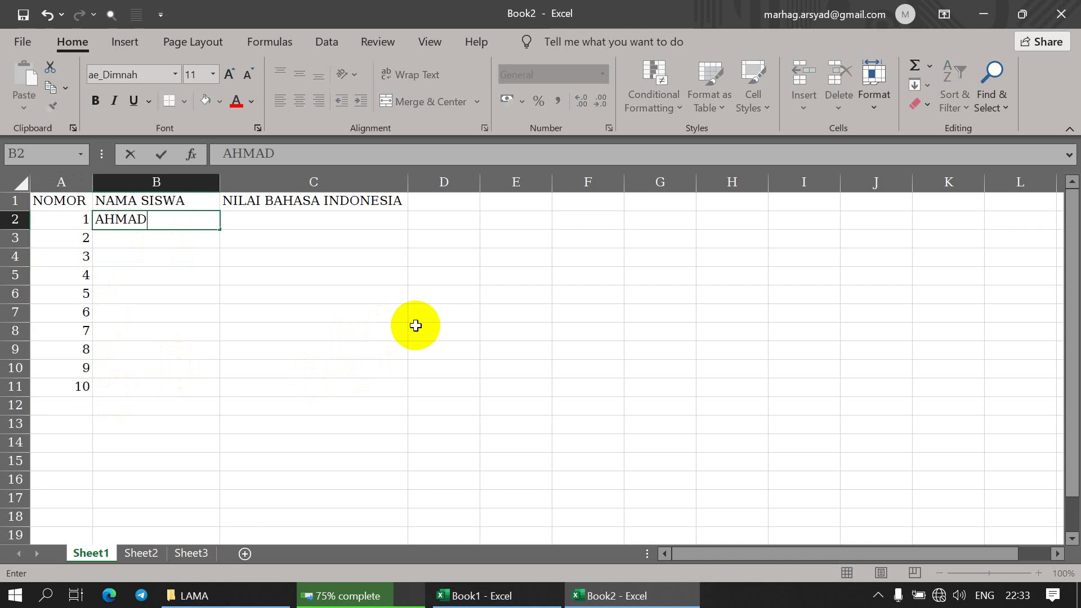
key(Return)
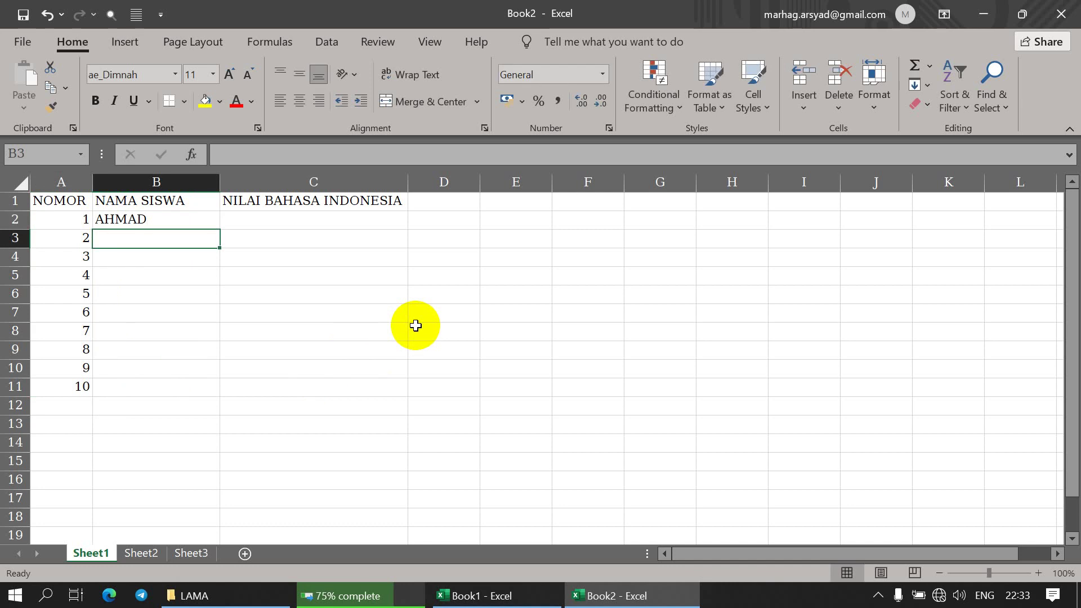
text(ADZIL)
key(Return)
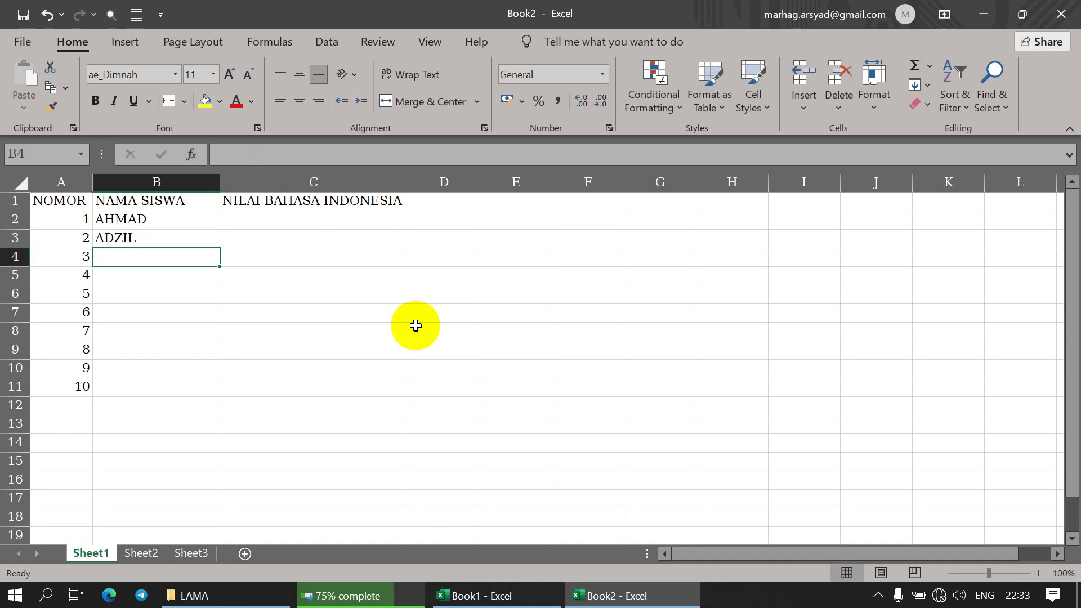
text(BUDIMAN)
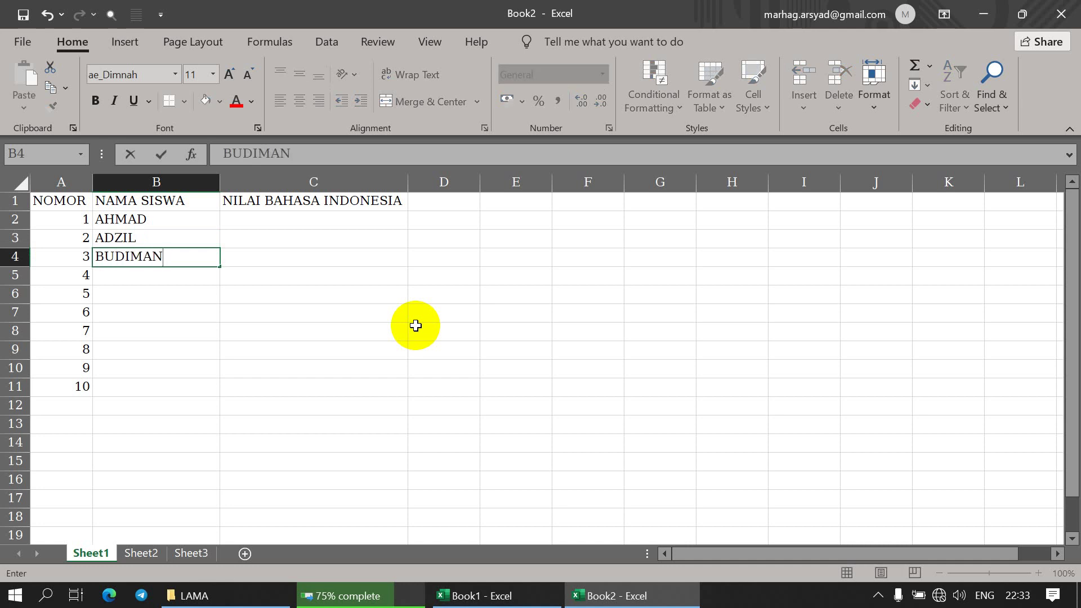
key(Return)
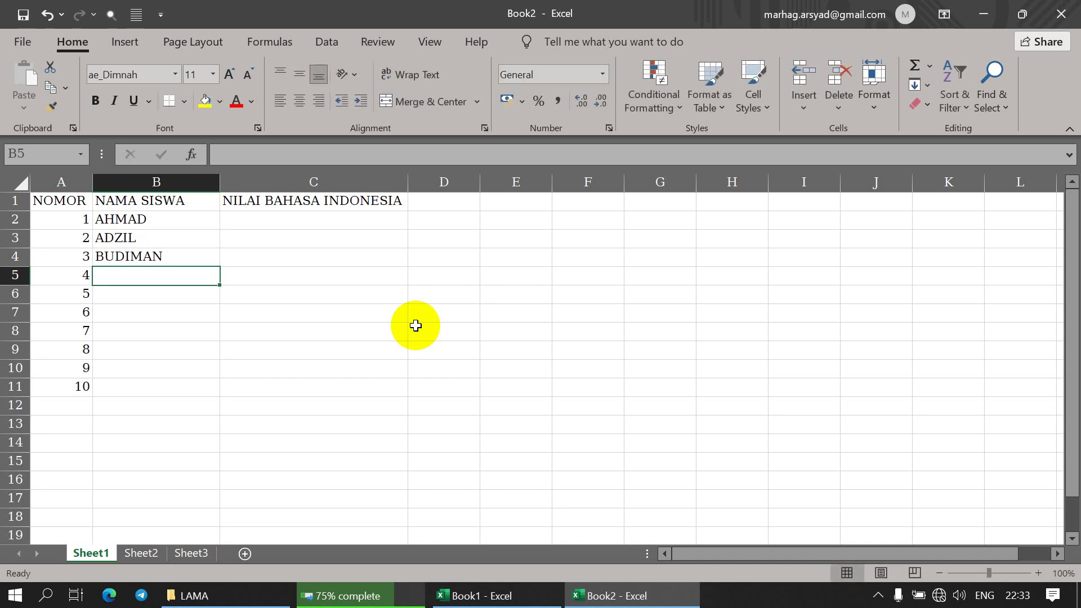
Enter the single-letter placeholder names A through G for the remaining seven students in B5:B11.
text(A)
key(Return)
text(B)
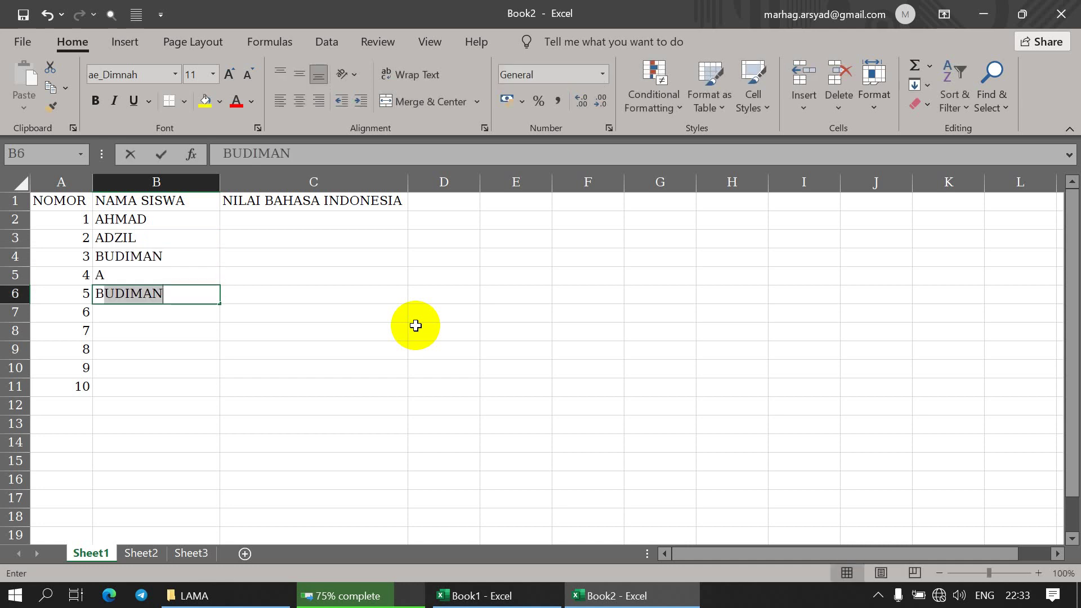
key(Return)
text(C)
key(Return)
text(D E)
key(Return)
text(F)
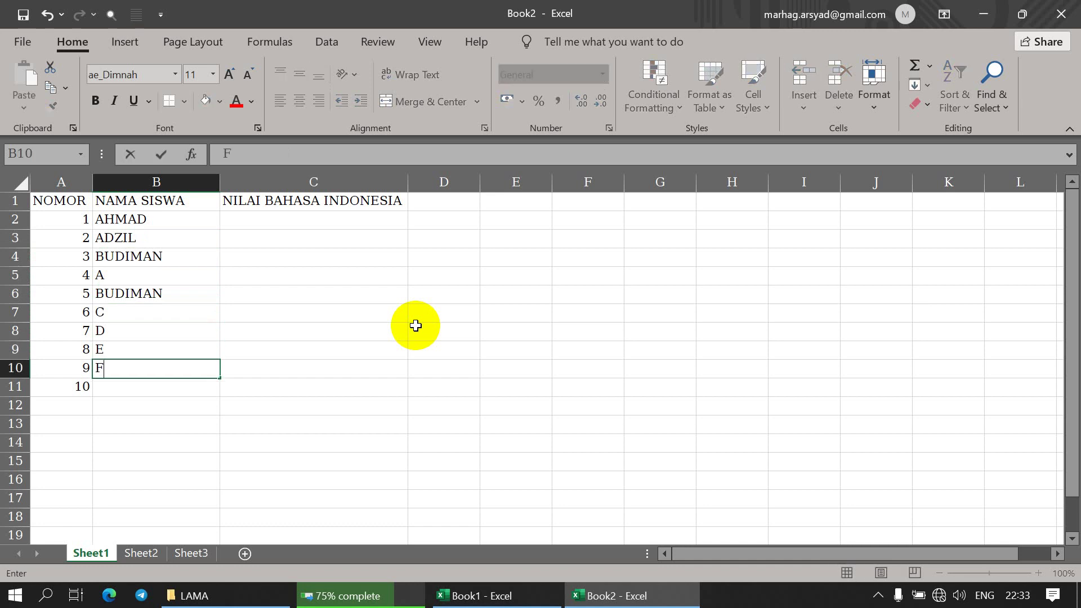
key(Return)
text(G)
key(Return)
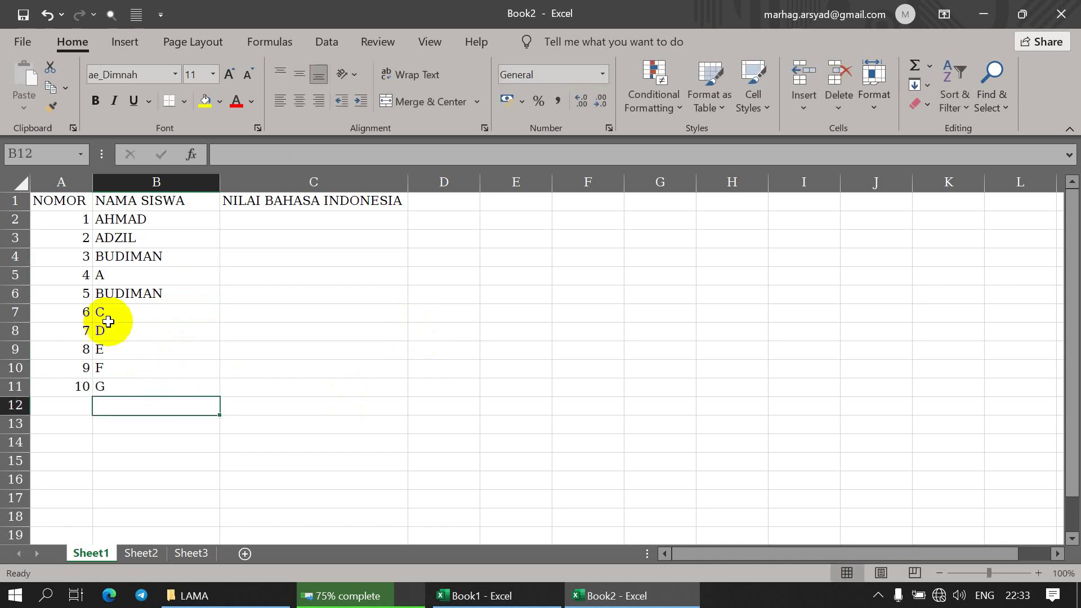
Replace the autocompleted name in B6 with the single letter B.
click(117, 294)
text(B)
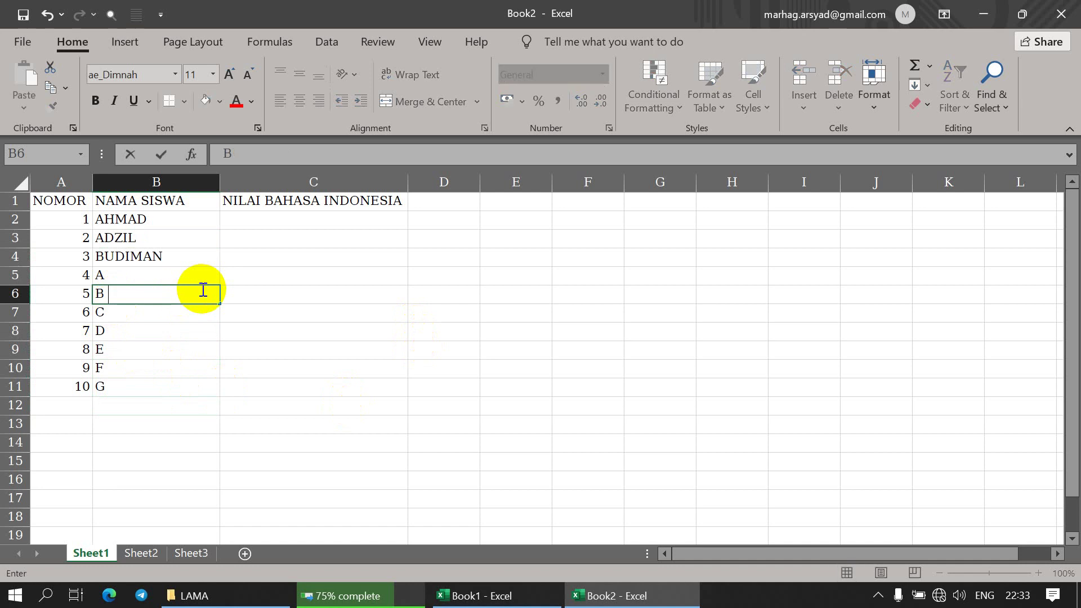
key(BackSpace)
text(B)
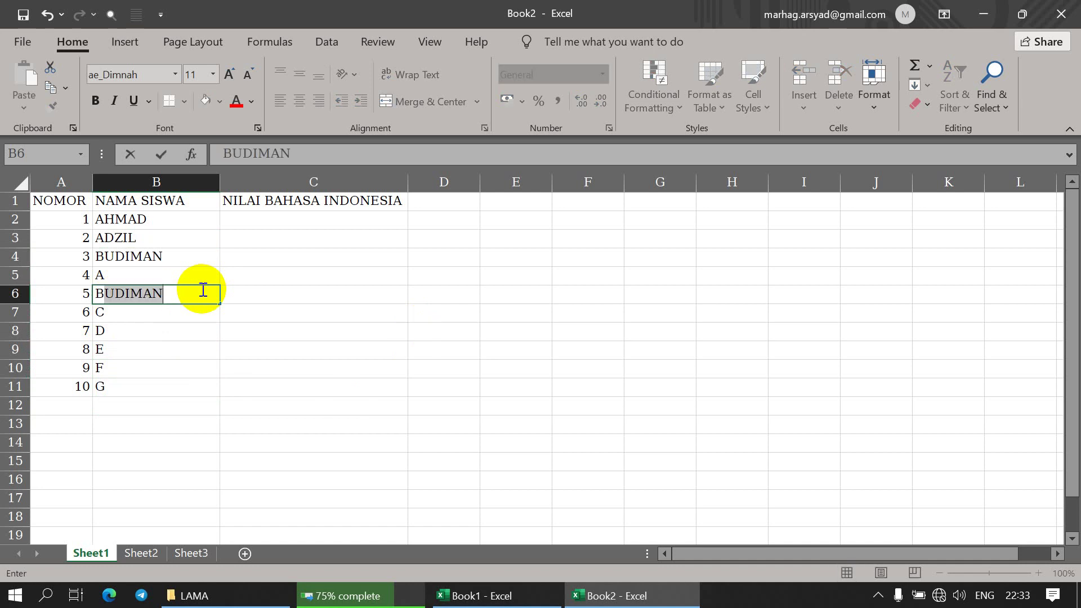
key(Return)
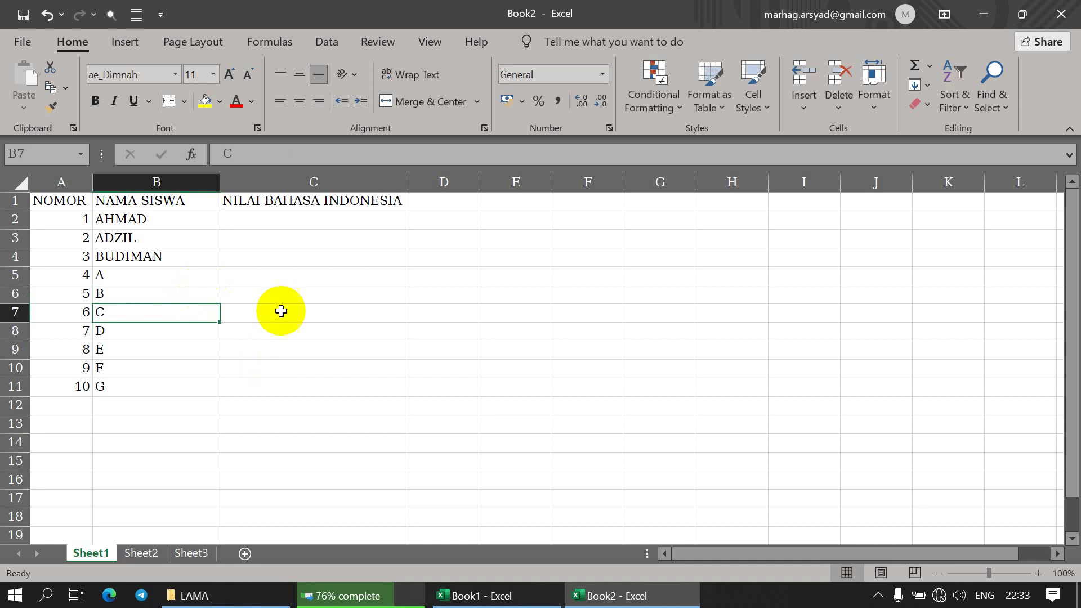
Enter the Indonesian language grades 85, 90, 80, 85 and 75 for the first five students in C2:C6.
click(277, 222)
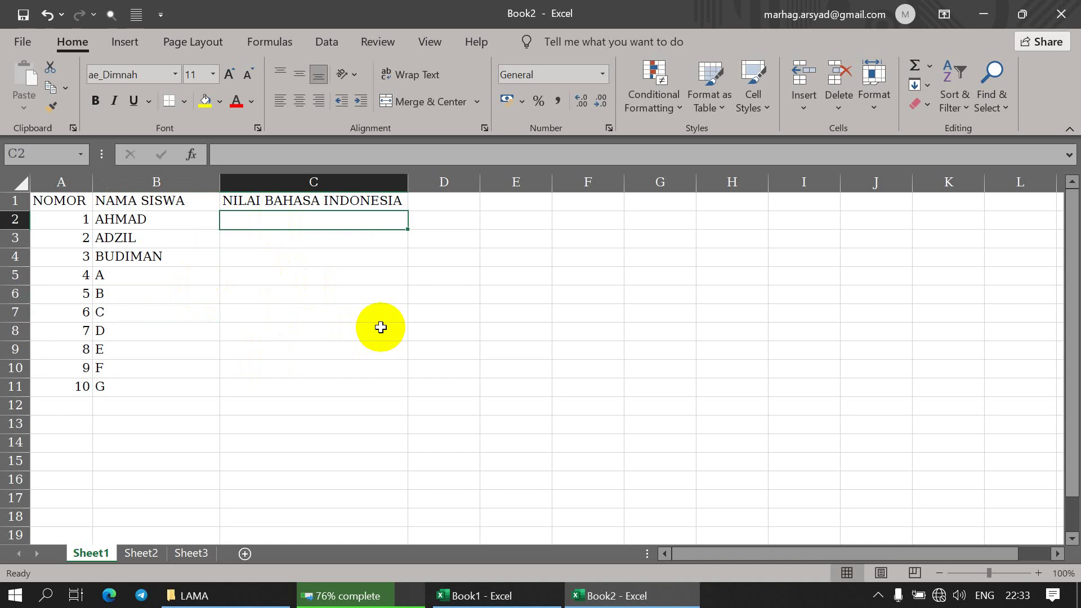
text(85)
key(Return)
text(90)
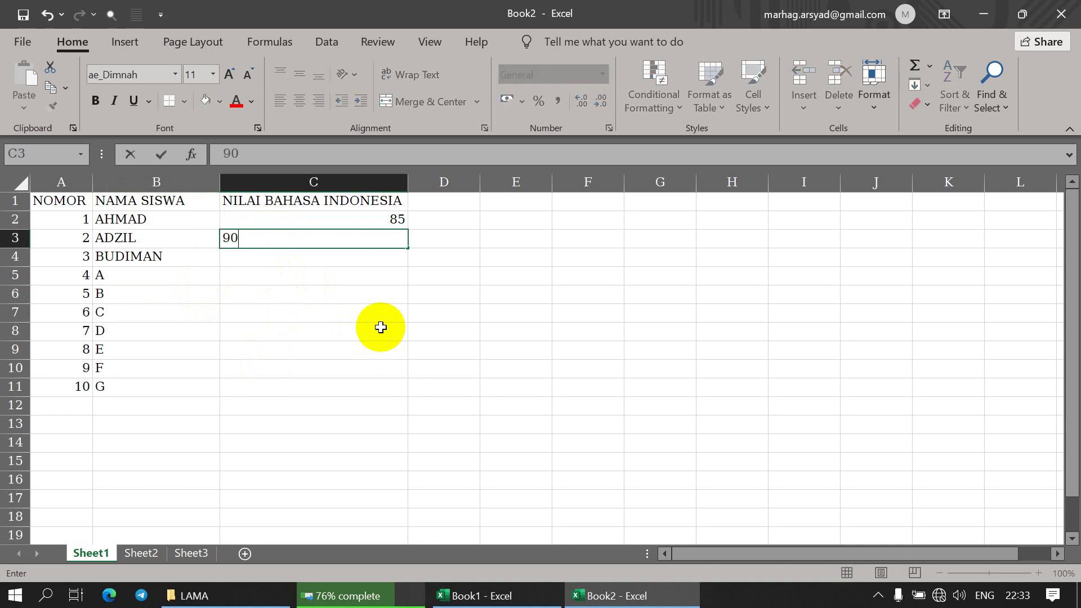
key(Return)
text(80)
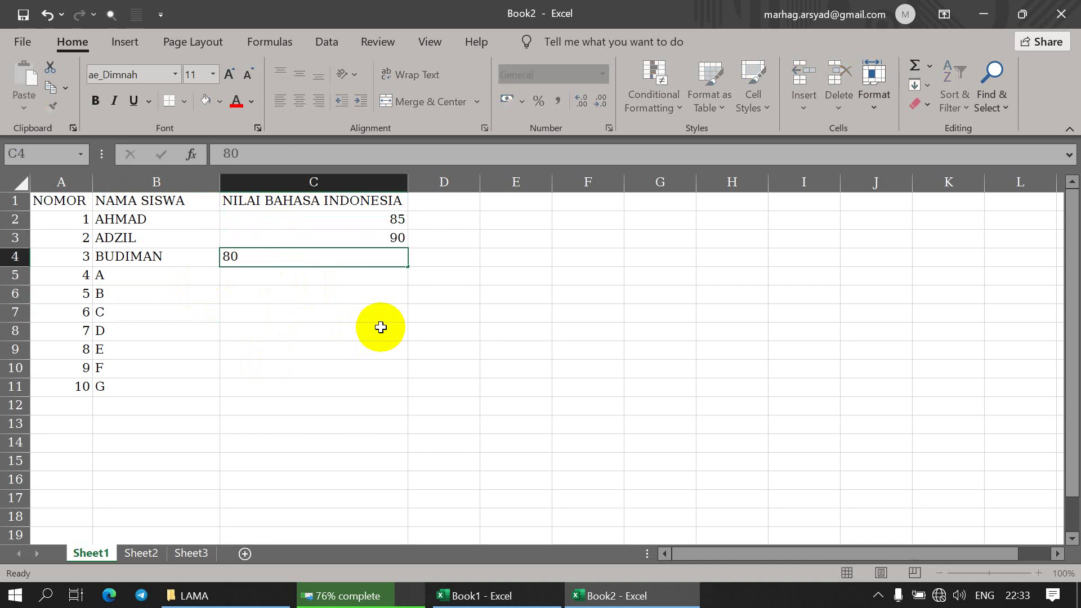
key(Return)
text(85)
key(Return)
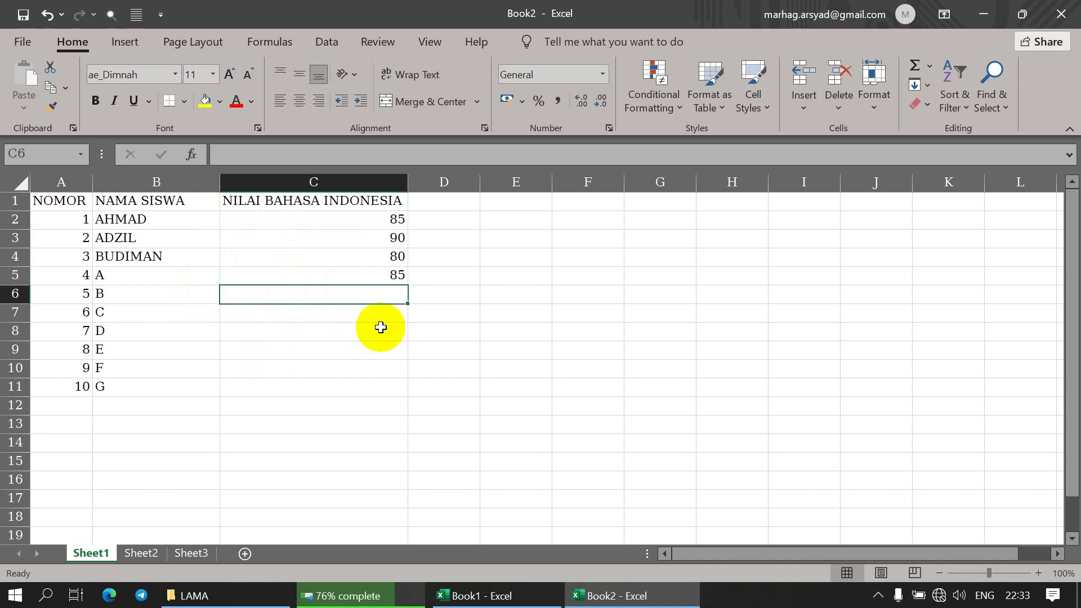
text(75)
key(Return)
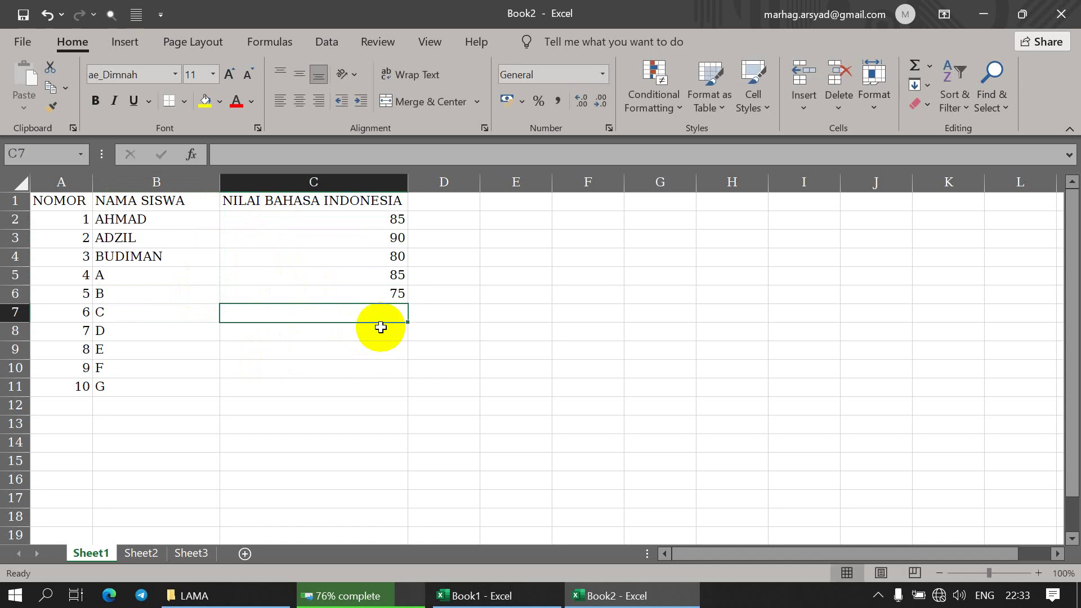
Enter the grades 78, 82, 85, 87 and 91 for the last five students in C7:C11.
text(78)
key(Return)
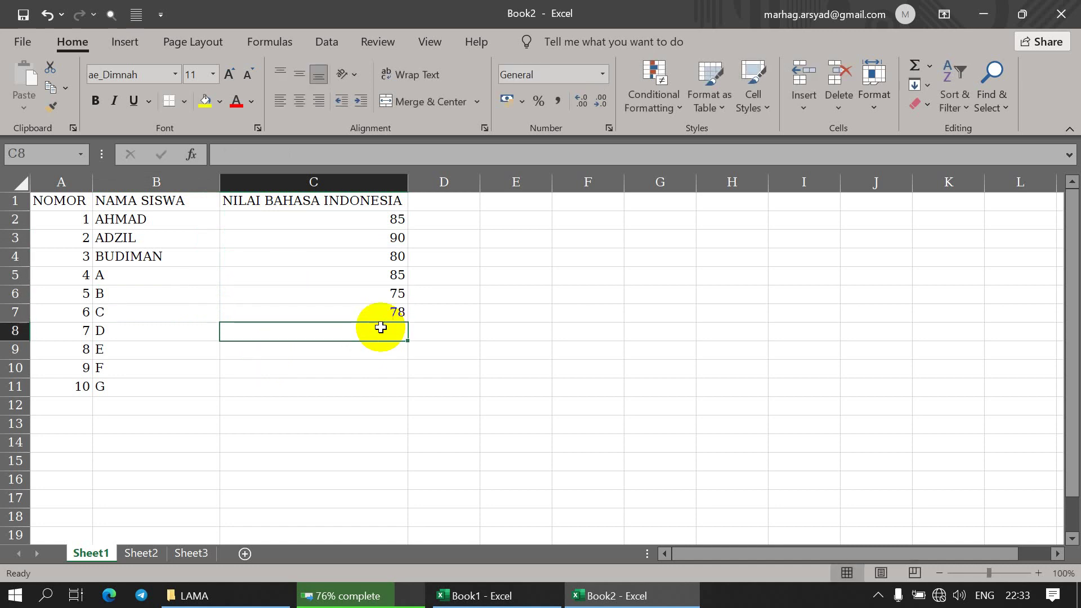
text(82)
key(Return)
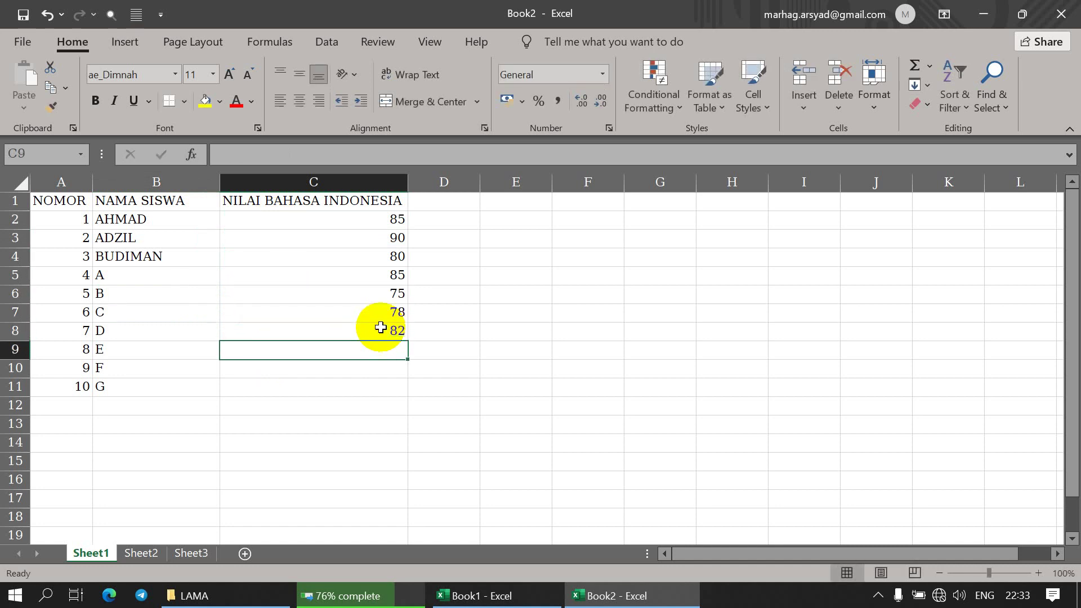
text(85)
key(Return)
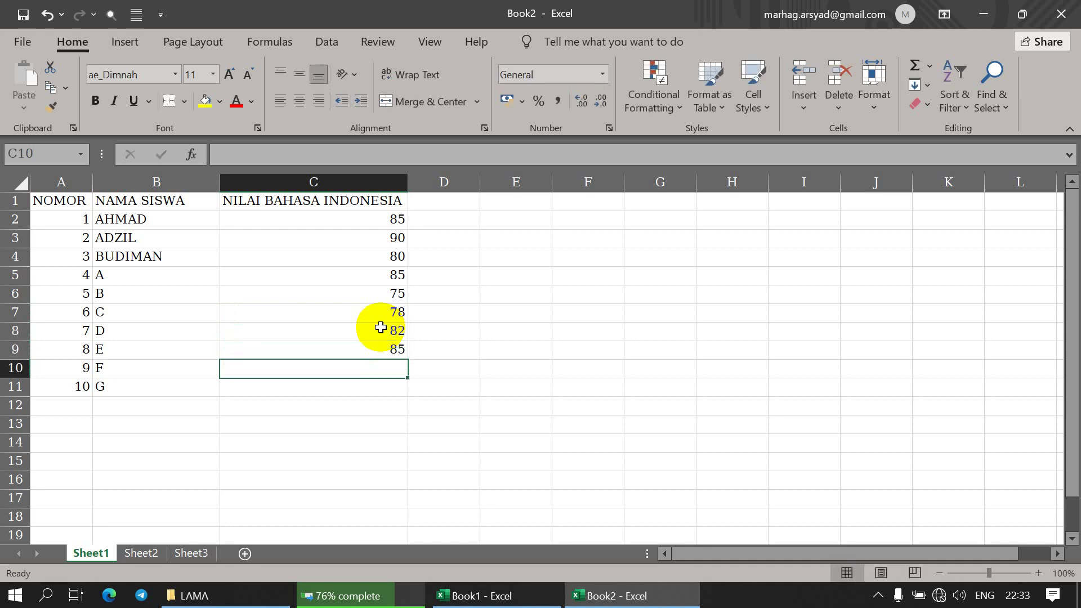
text(87)
key(Return)
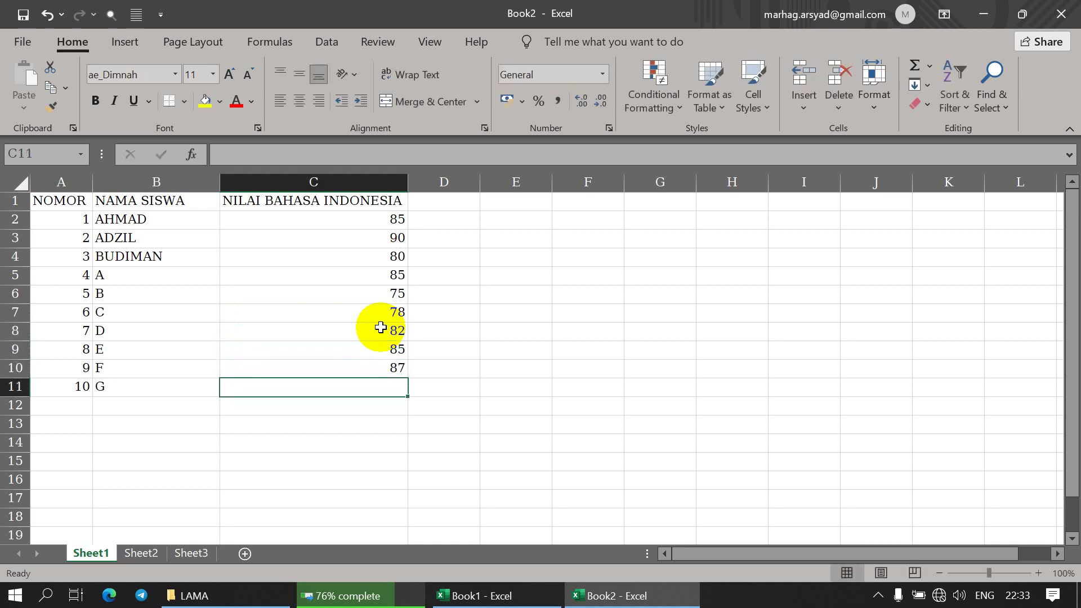
text(91)
key(Return)
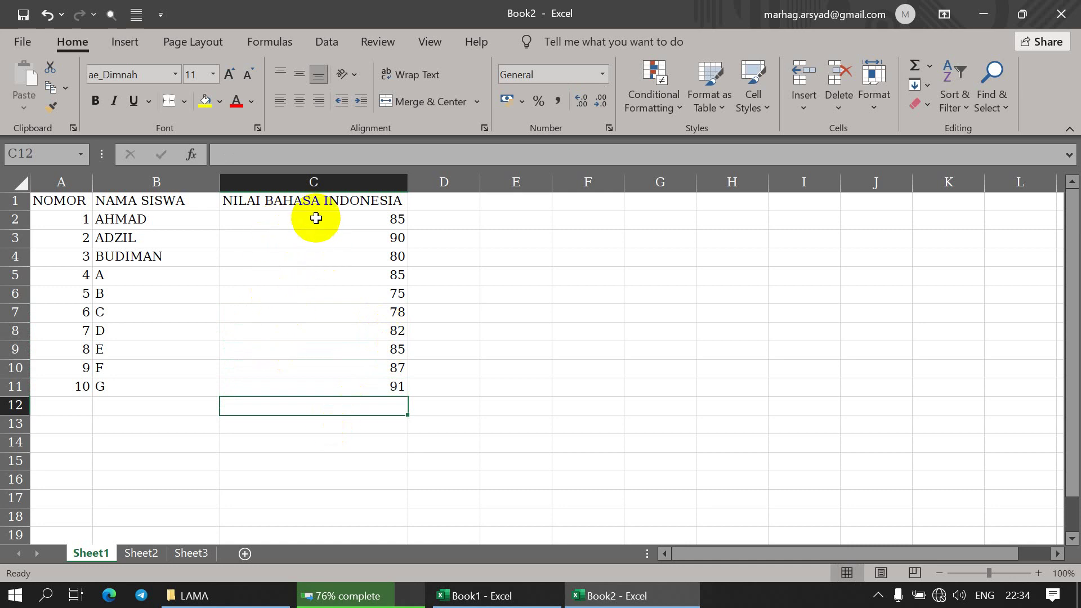
drag(311, 217, 329, 387)
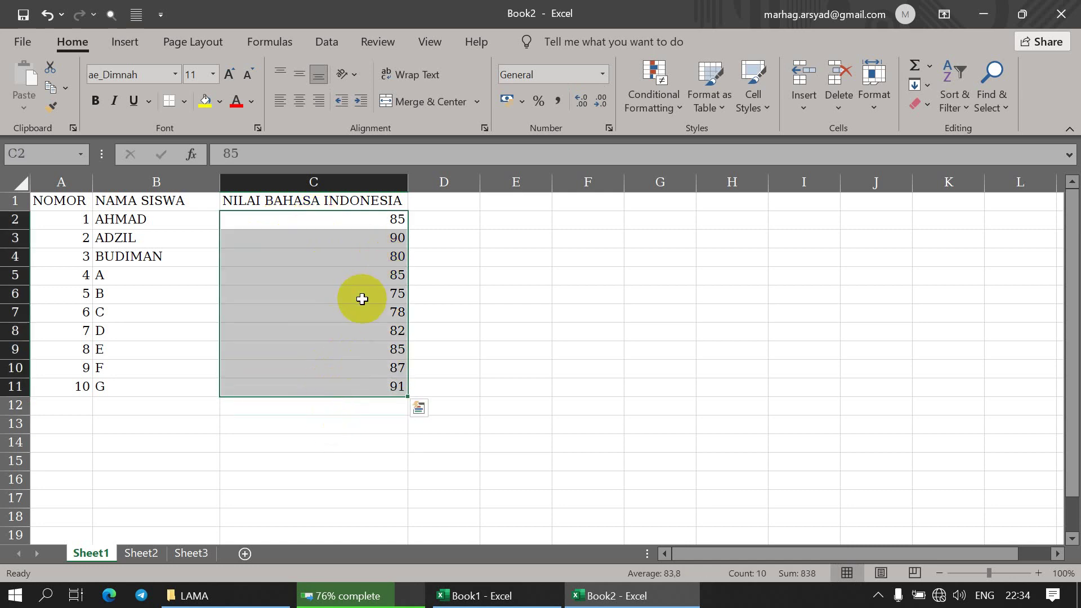
click(438, 259)
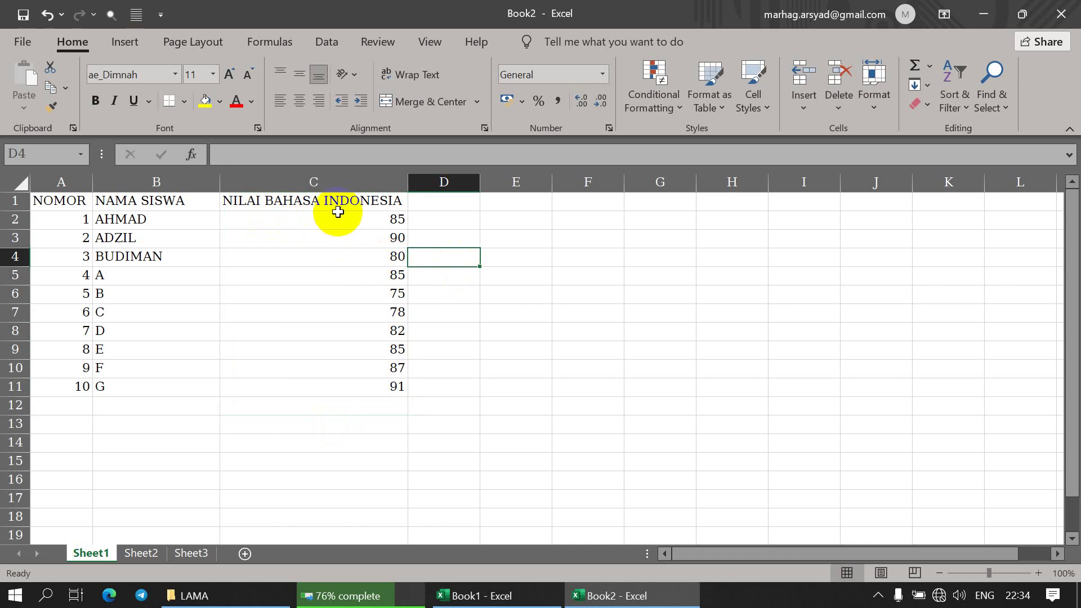
Center the grades in C2:C11 both vertically and horizontally within their cells.
drag(345, 218, 369, 394)
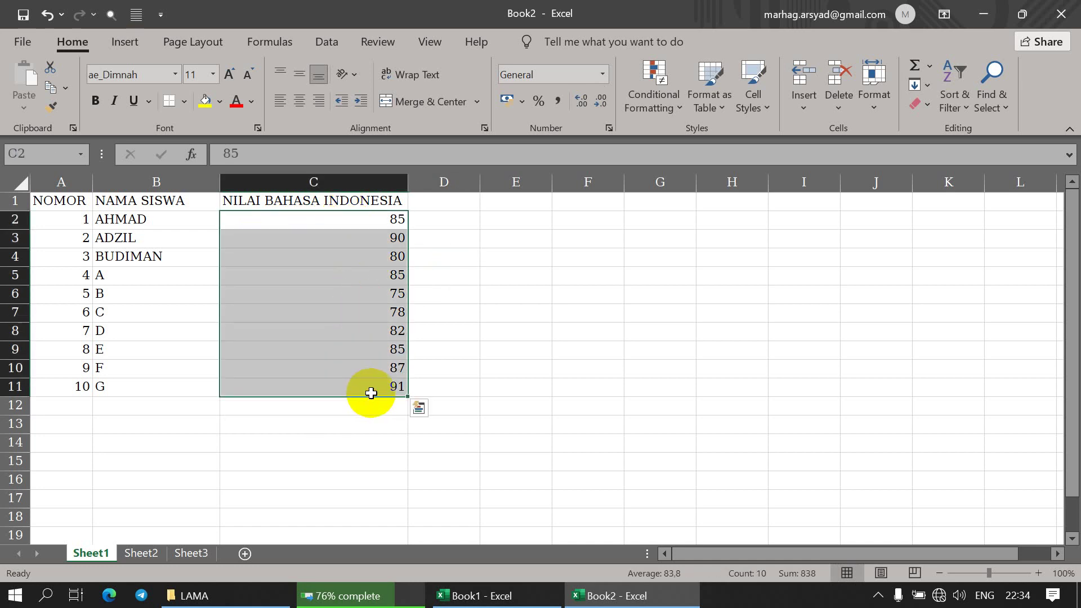
click(302, 76)
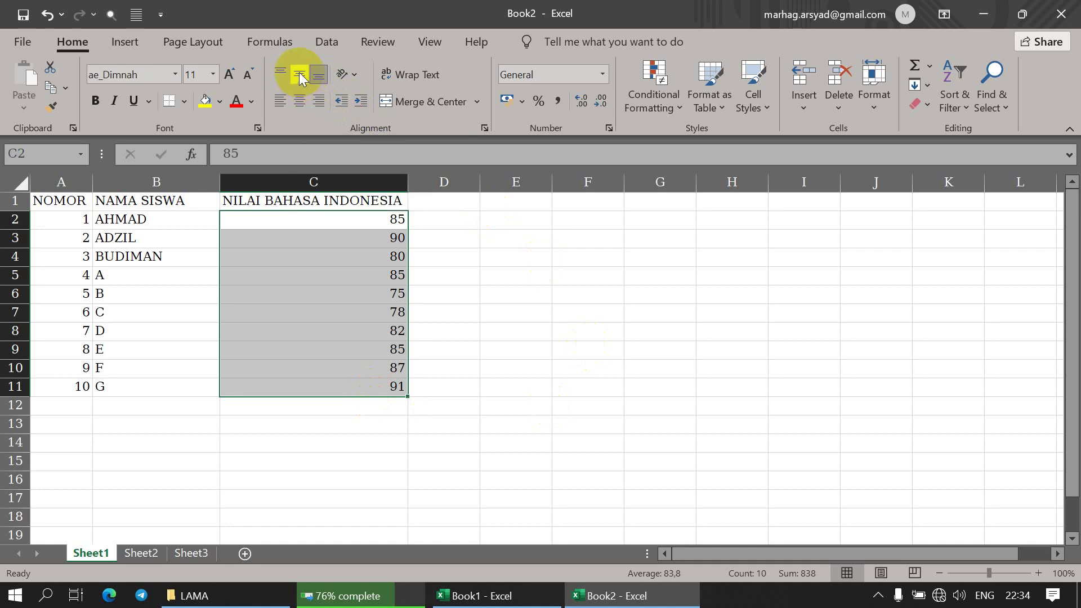
click(300, 101)
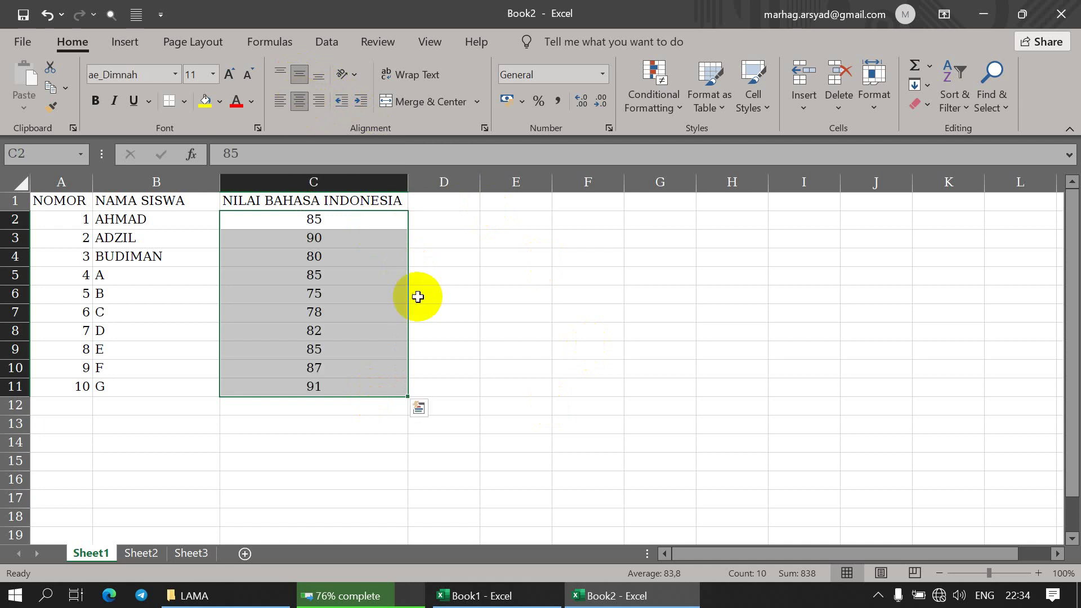
click(447, 219)
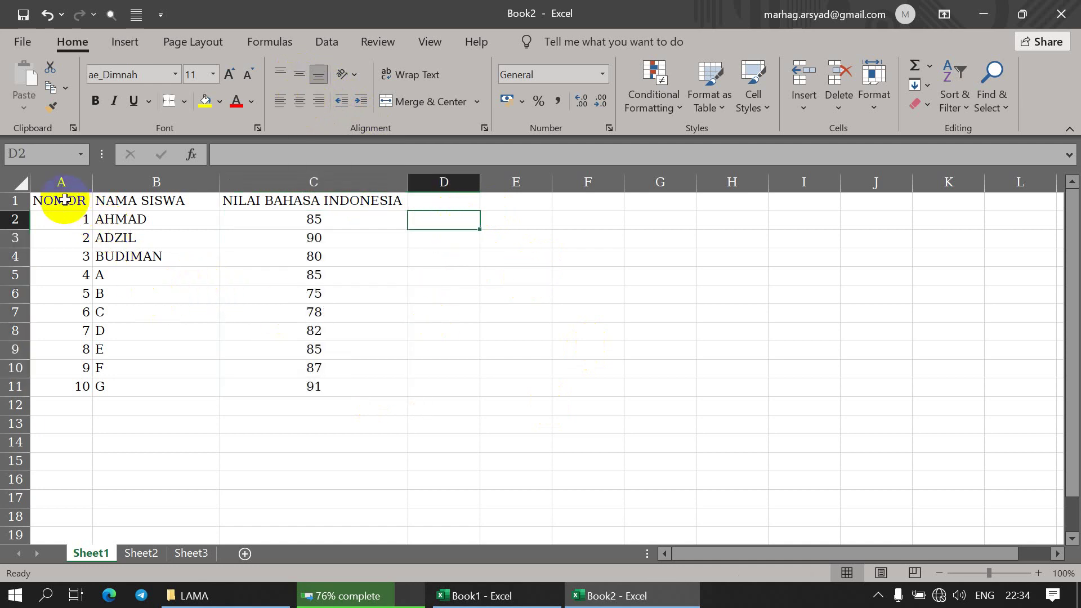
Apply All Borders to the whole student grade table in A1:C11.
drag(61, 202, 383, 392)
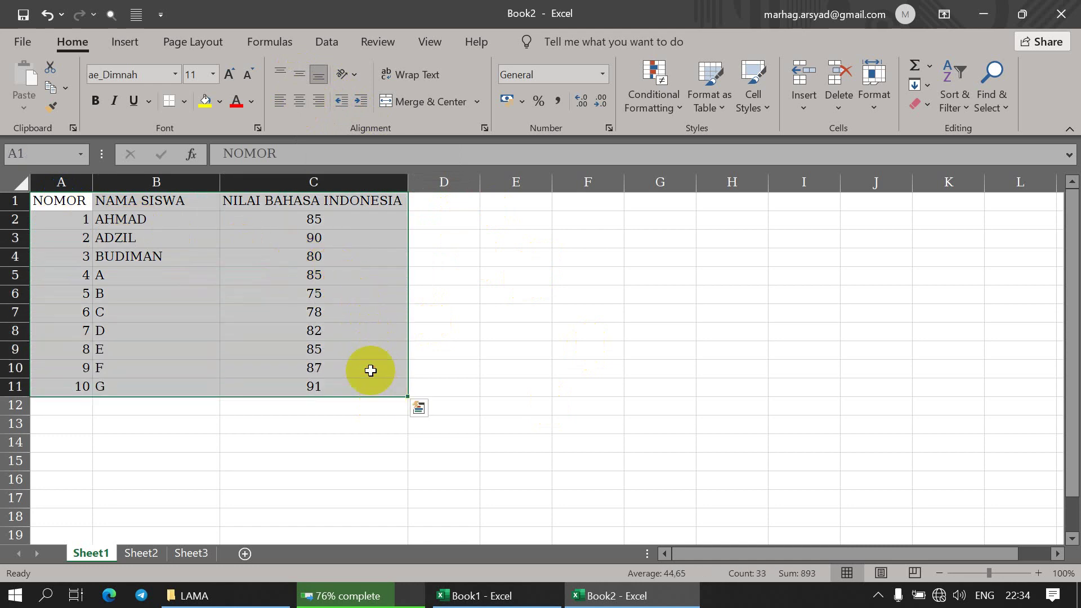
click(185, 104)
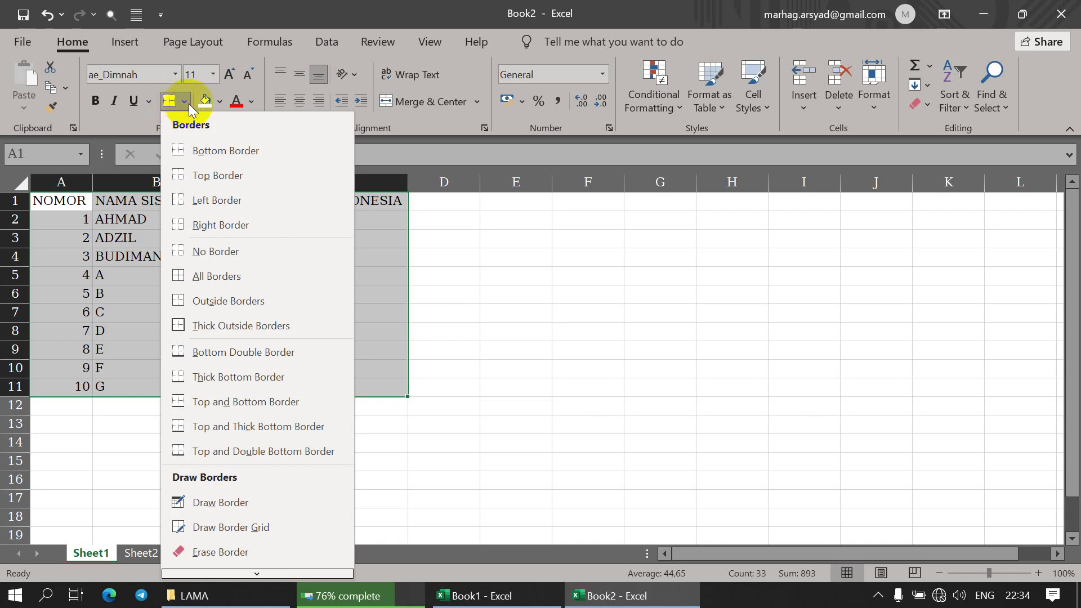
click(218, 280)
click(490, 262)
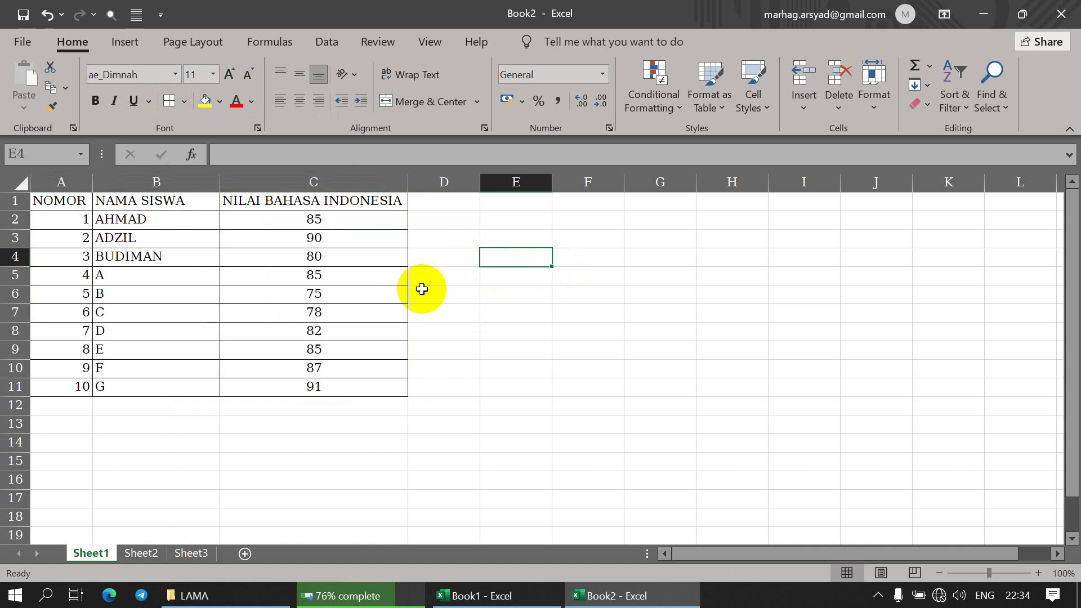
Review the exercise tasks in Book1, including the VLOOKUP and HLOOKUP task in B2, and return to Book2.
click(505, 597)
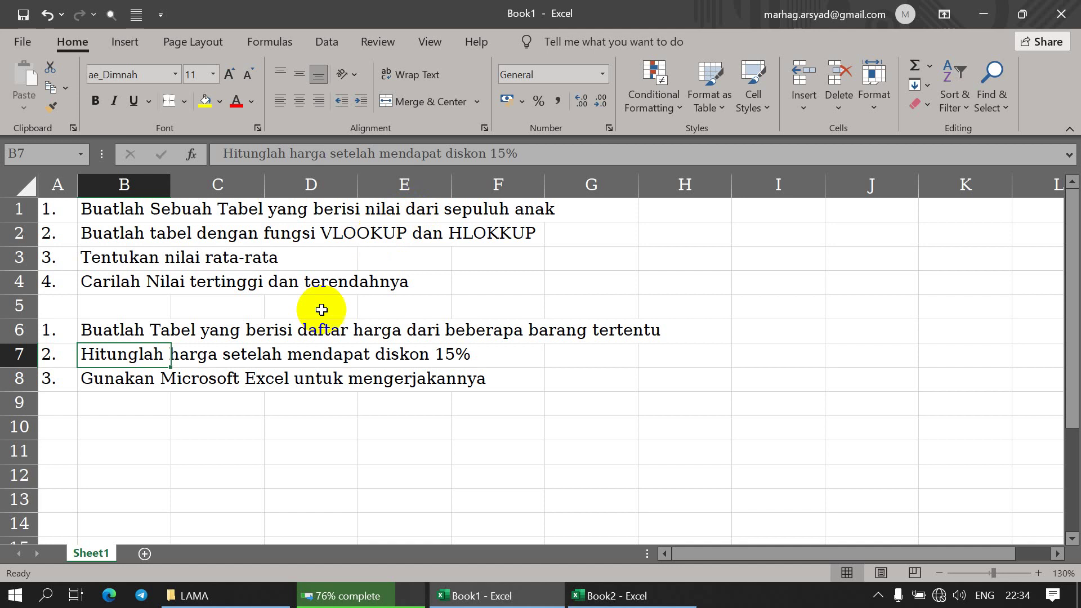
click(612, 599)
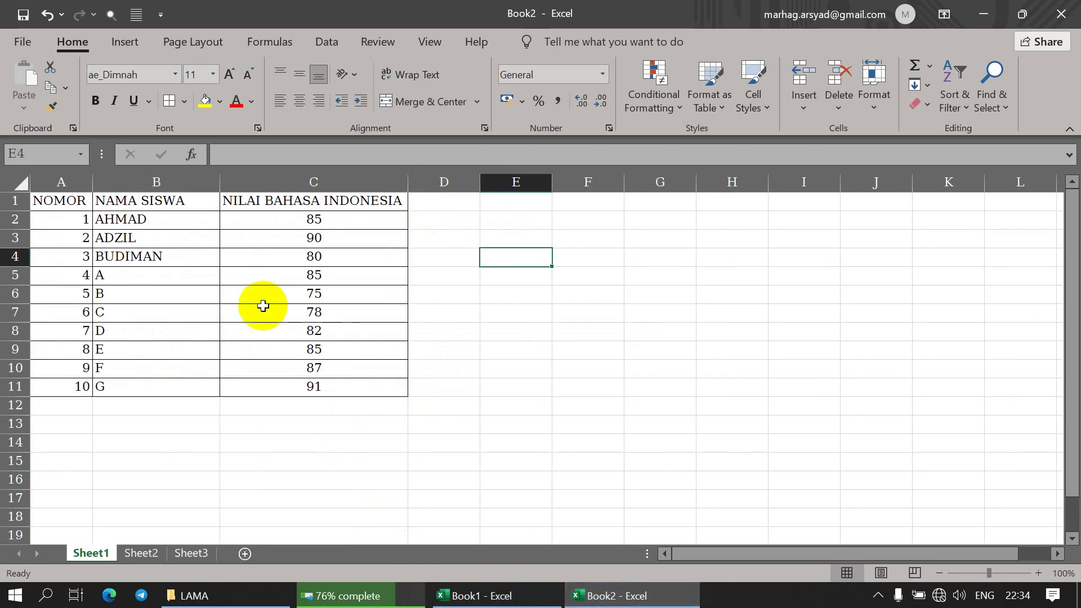
click(510, 596)
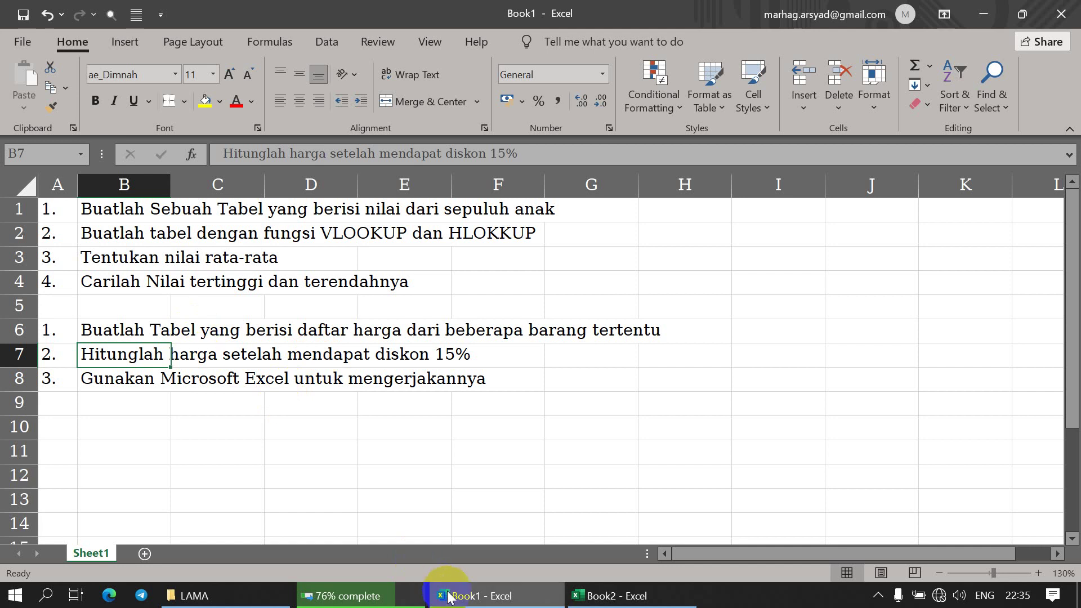
click(91, 235)
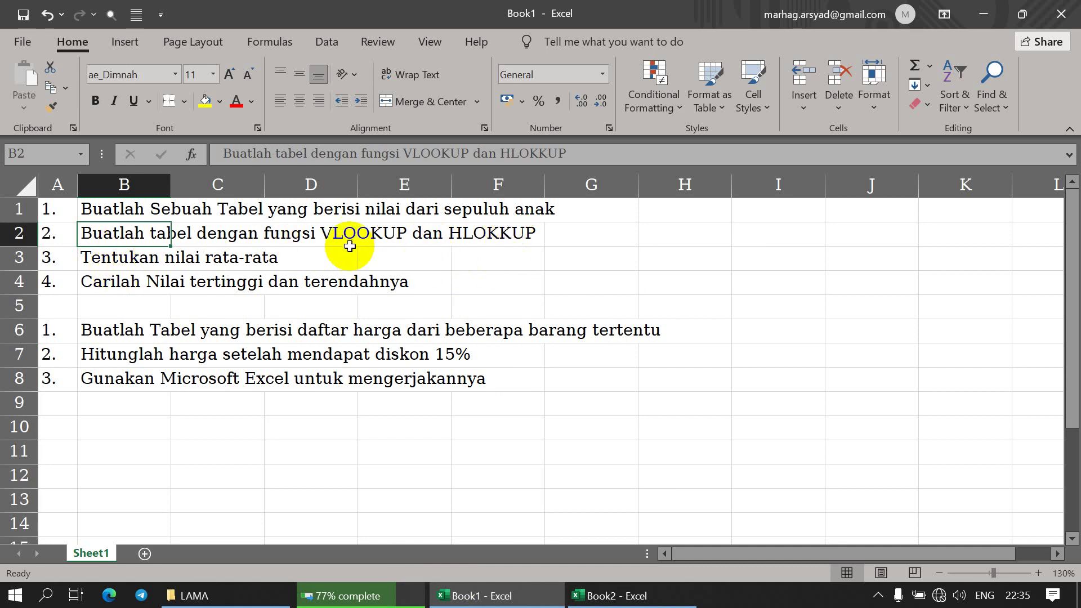
click(602, 596)
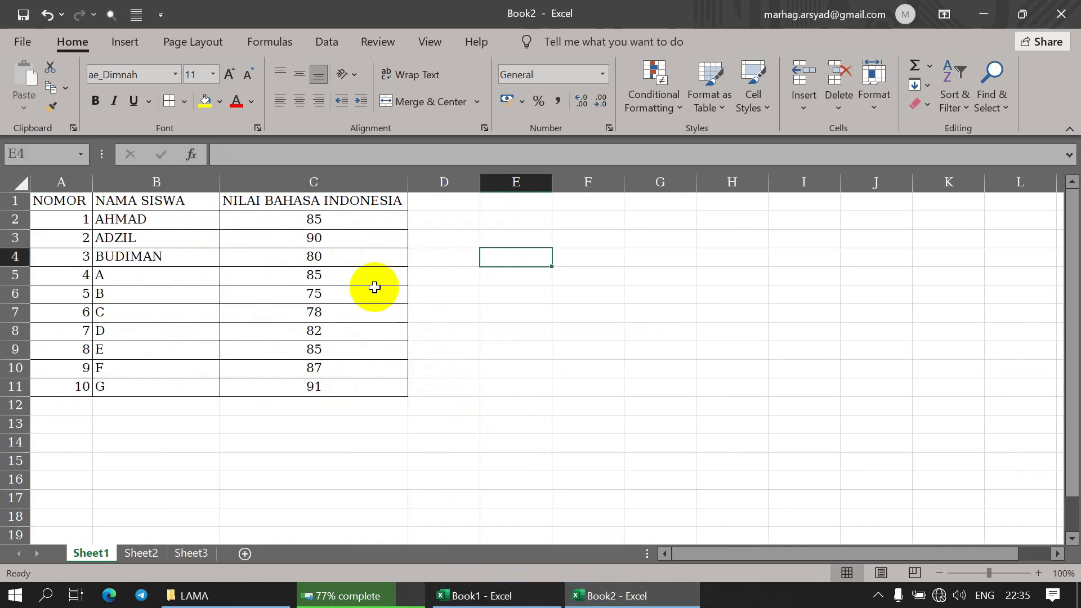
Center the student numbers in A2:A11 horizontally.
click(135, 218)
click(133, 202)
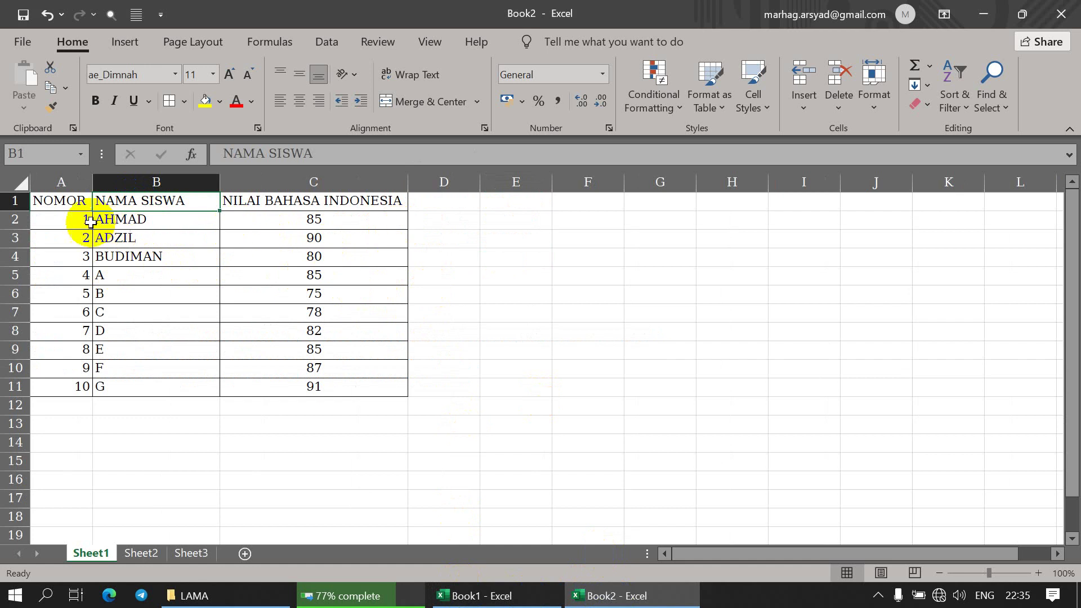
drag(73, 226, 85, 388)
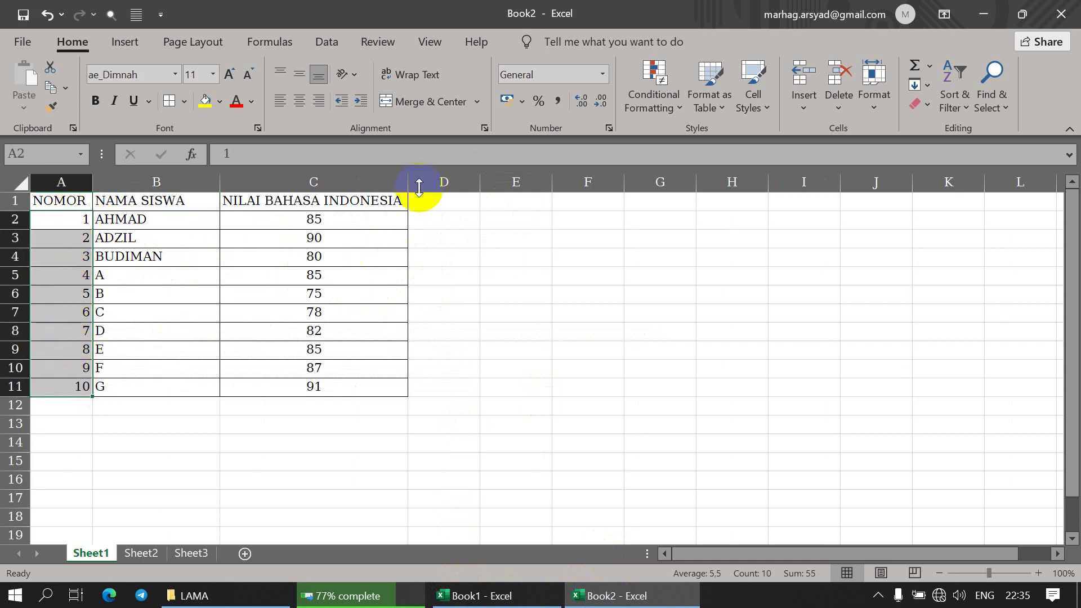
click(298, 102)
click(478, 230)
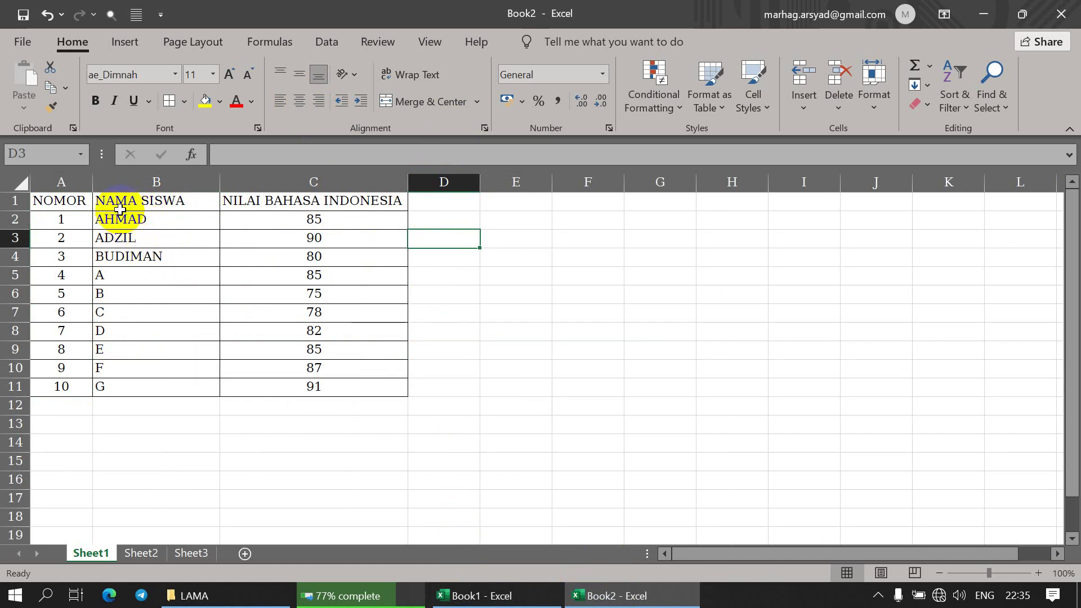
Make the three column headings in A1:C1 bold.
drag(56, 200, 272, 206)
click(95, 101)
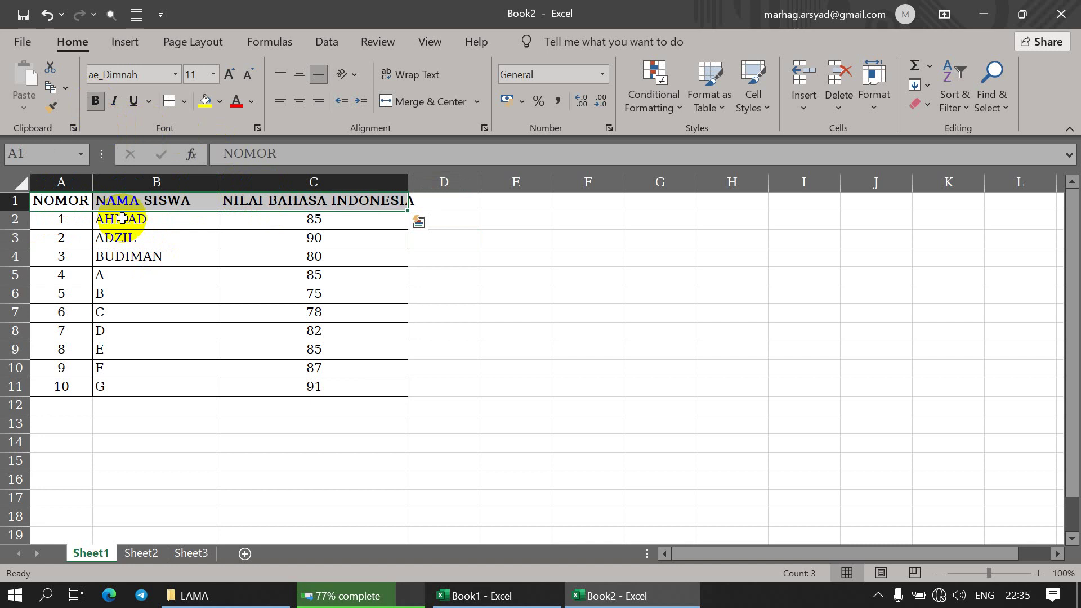
click(112, 236)
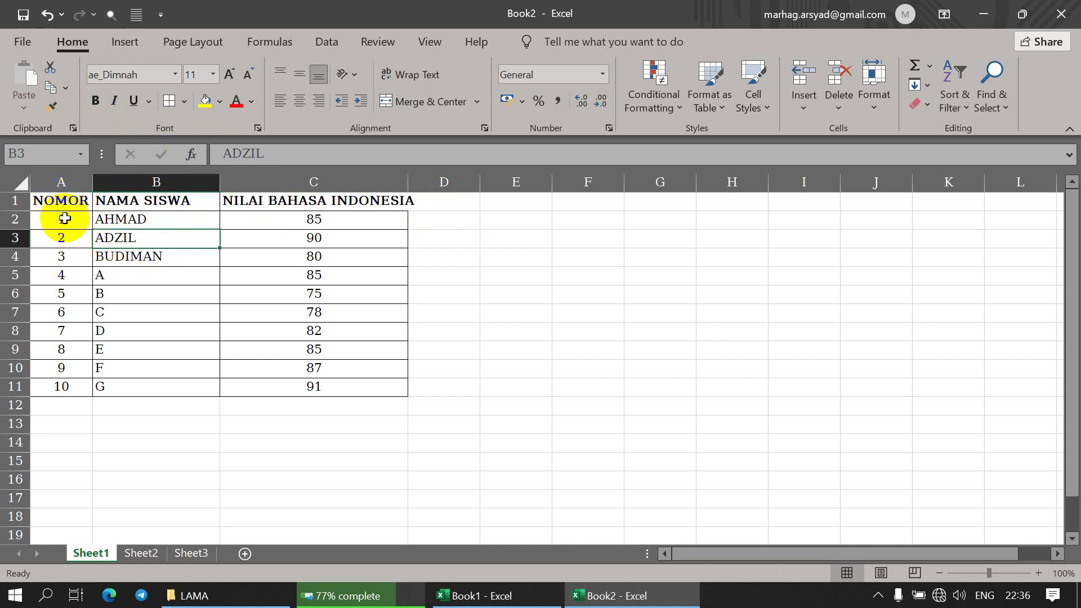
drag(64, 218, 69, 388)
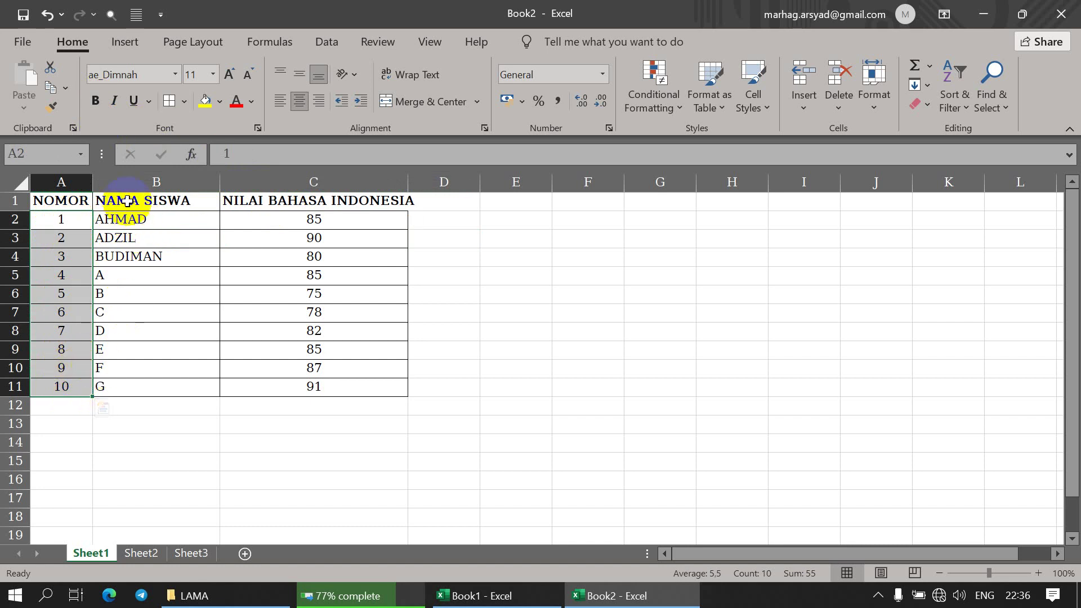
click(138, 219)
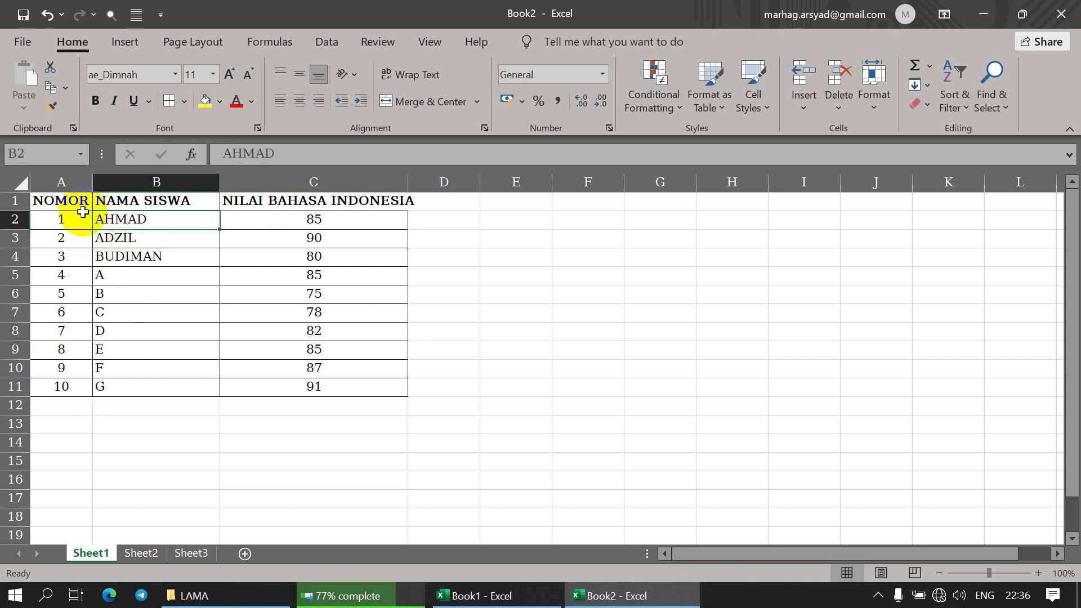
click(52, 200)
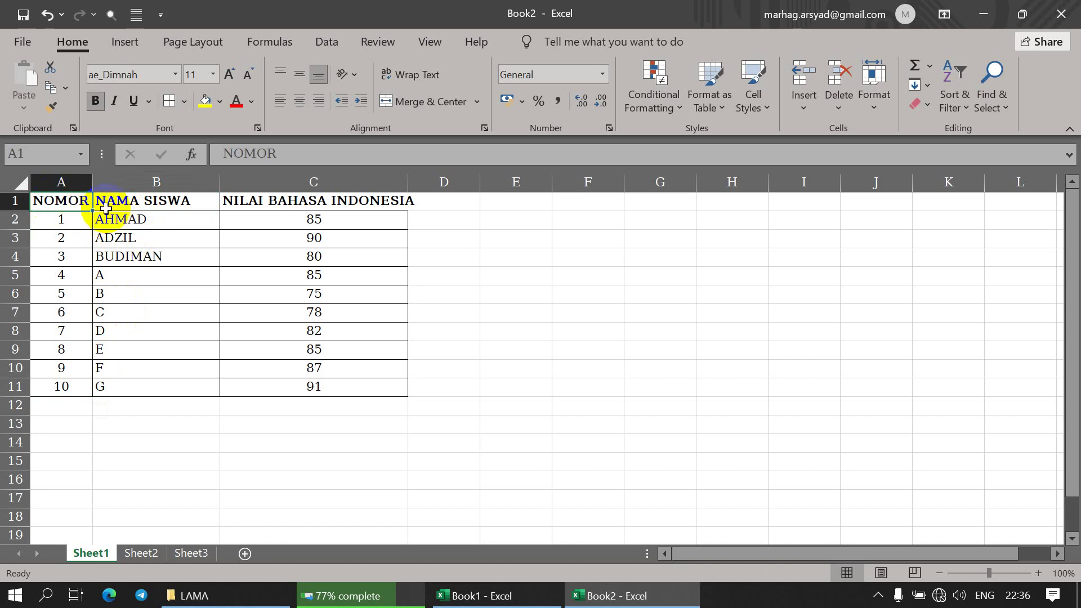
click(113, 203)
Widen column C so that the bold NILAI BAHASA INDONESIA heading fits inside its cell.
click(256, 206)
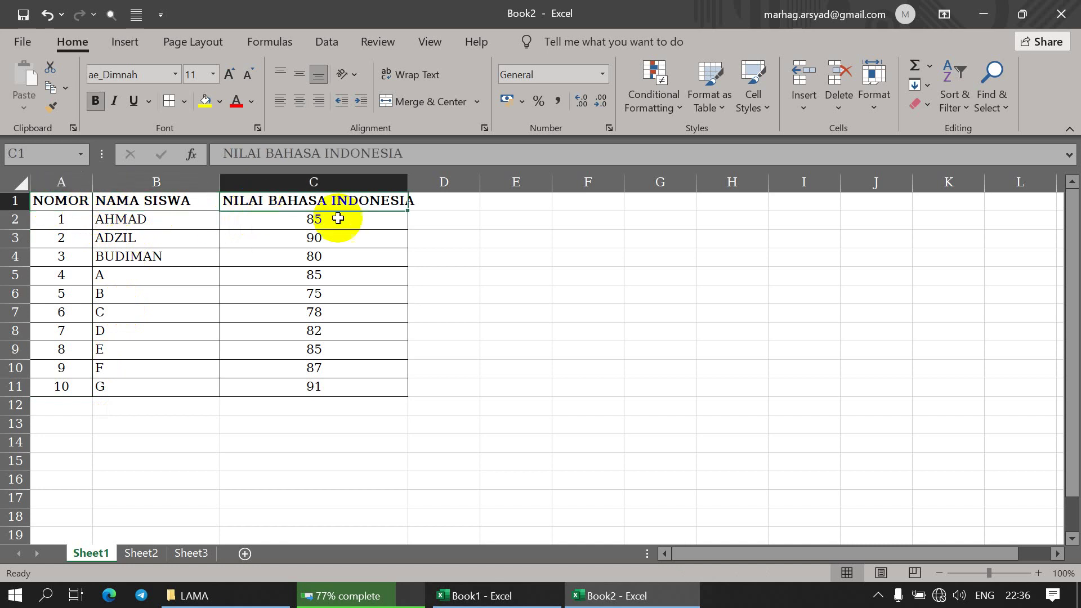
drag(409, 181, 424, 186)
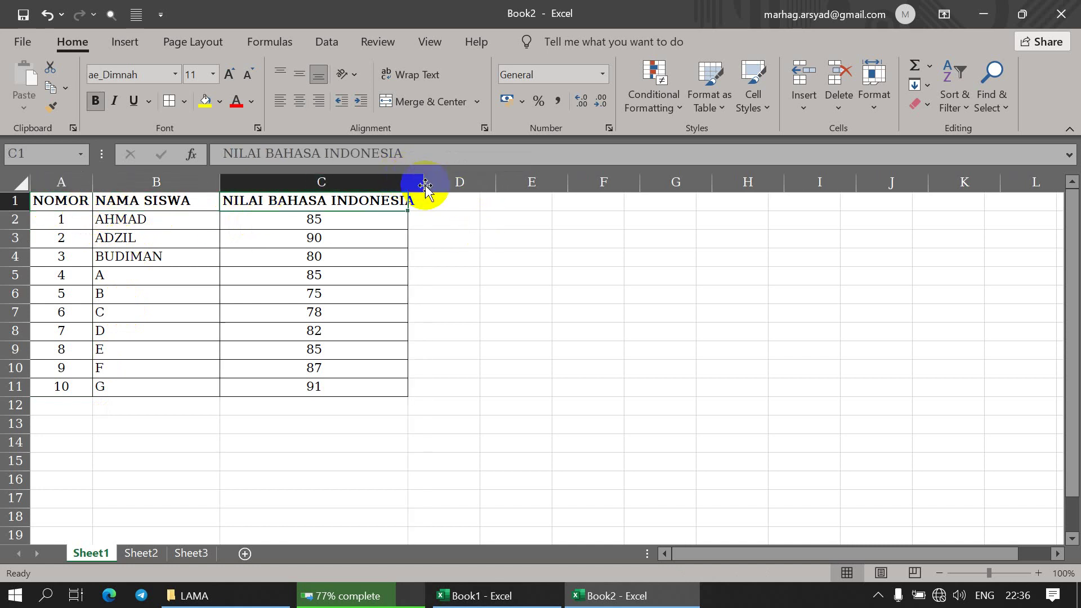
click(466, 244)
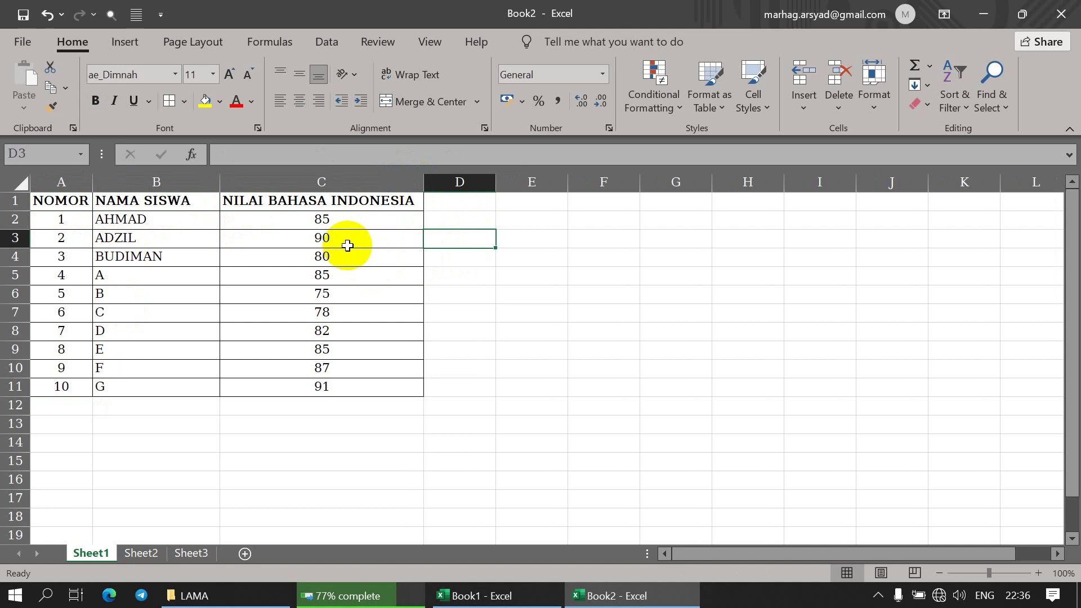
Center the column headings in A1:C1 horizontally.
click(97, 202)
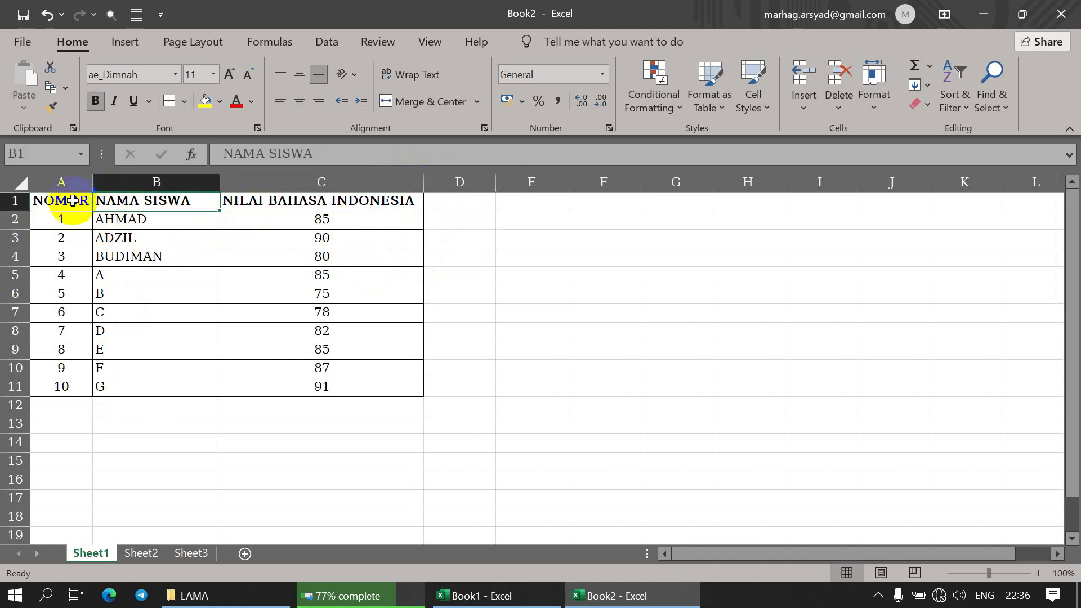
drag(72, 201, 301, 201)
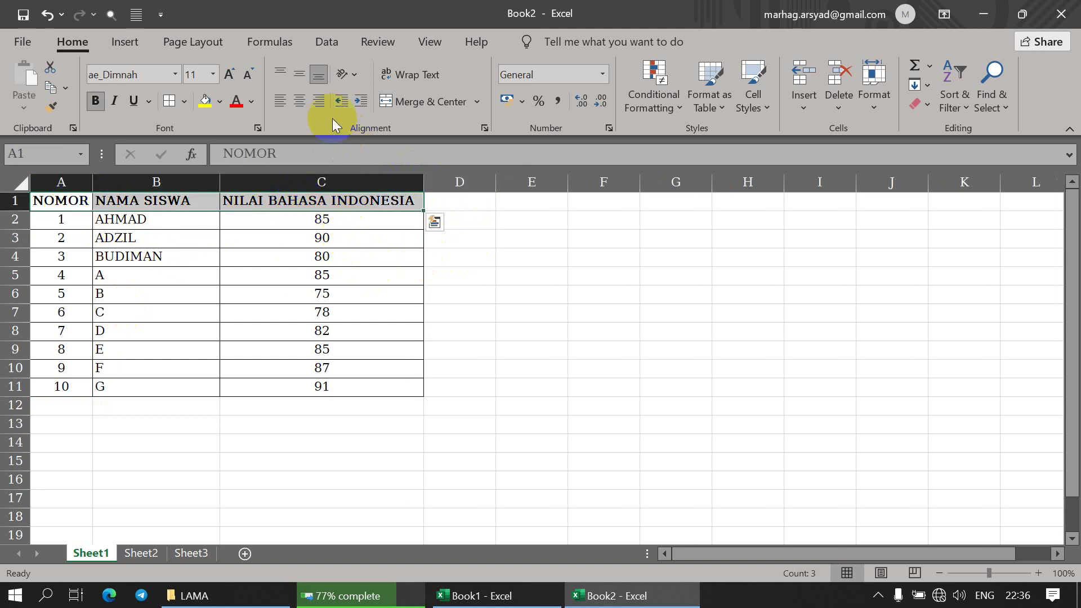
click(300, 101)
click(237, 226)
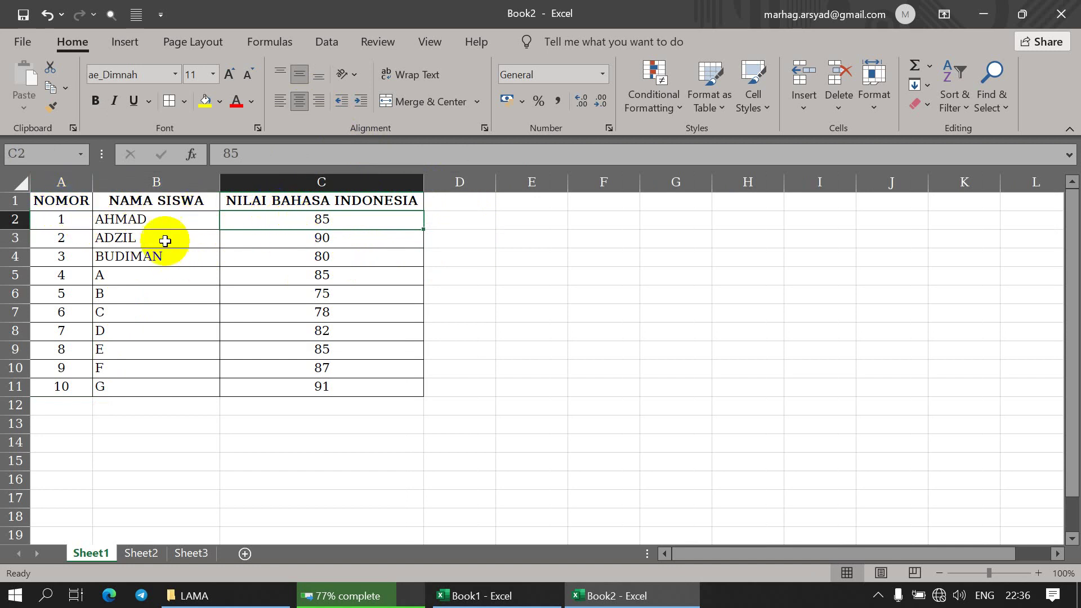
click(151, 222)
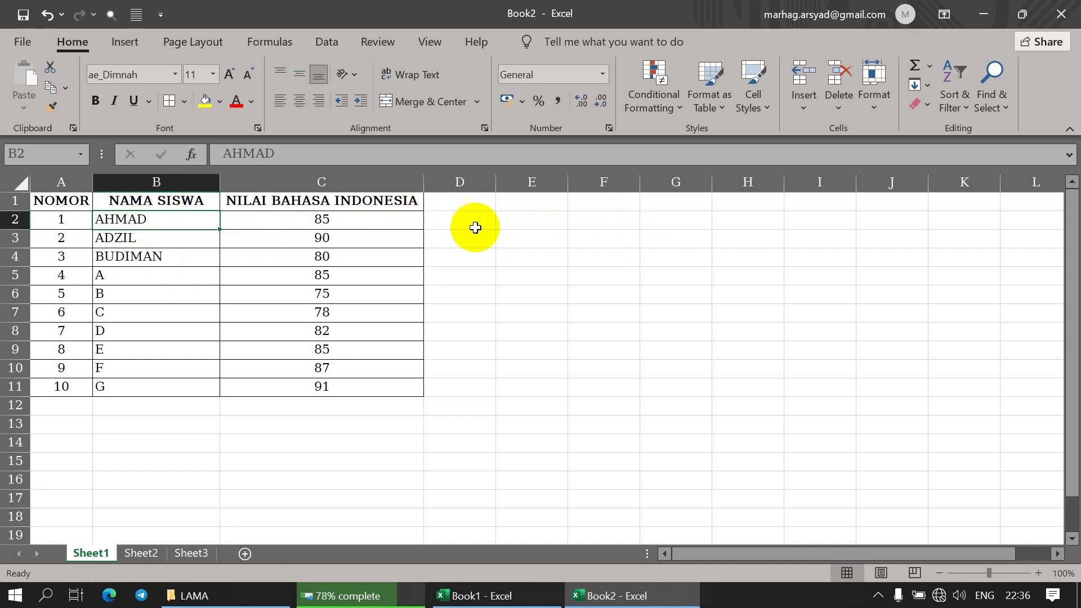
click(31, 426)
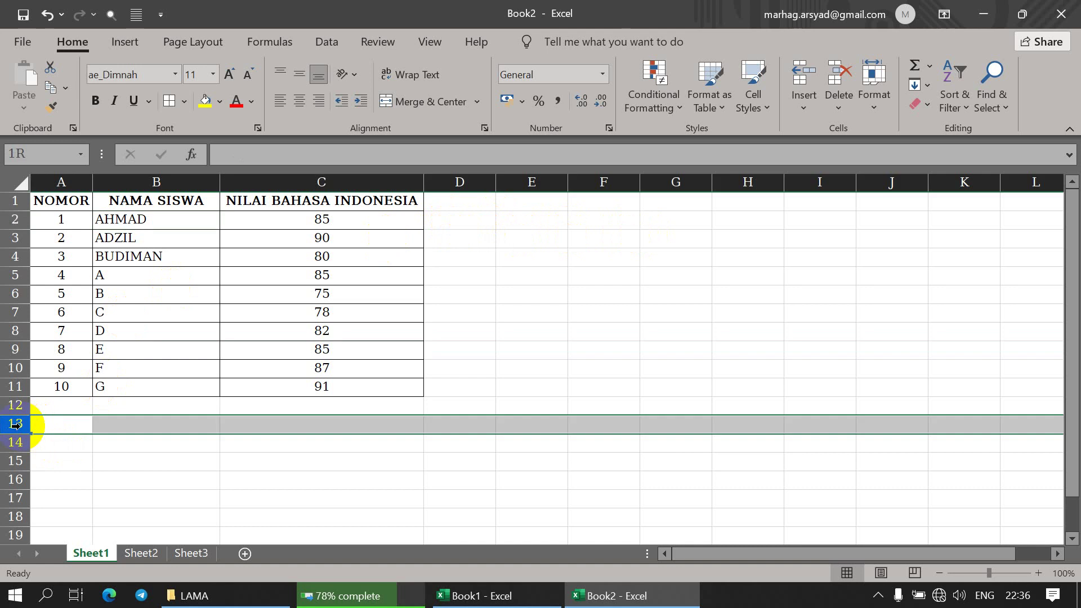
click(155, 218)
click(154, 200)
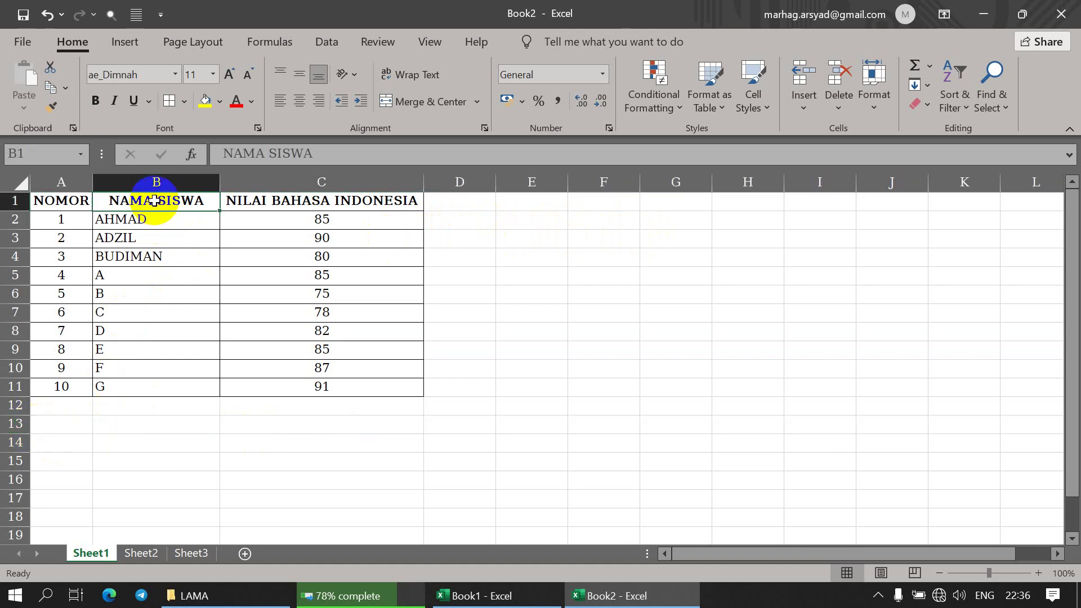
click(161, 218)
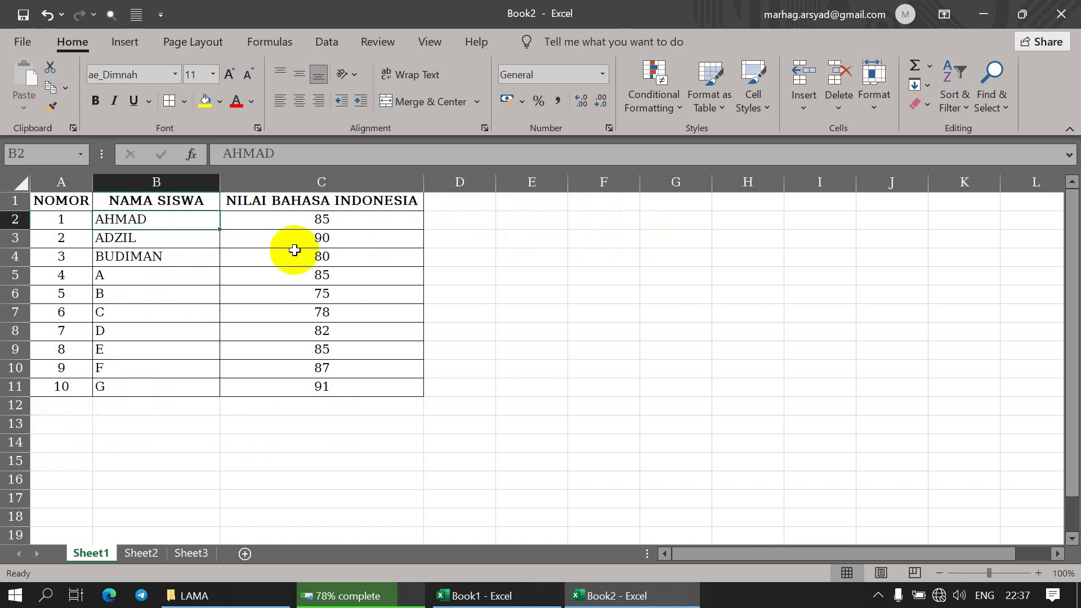
click(127, 43)
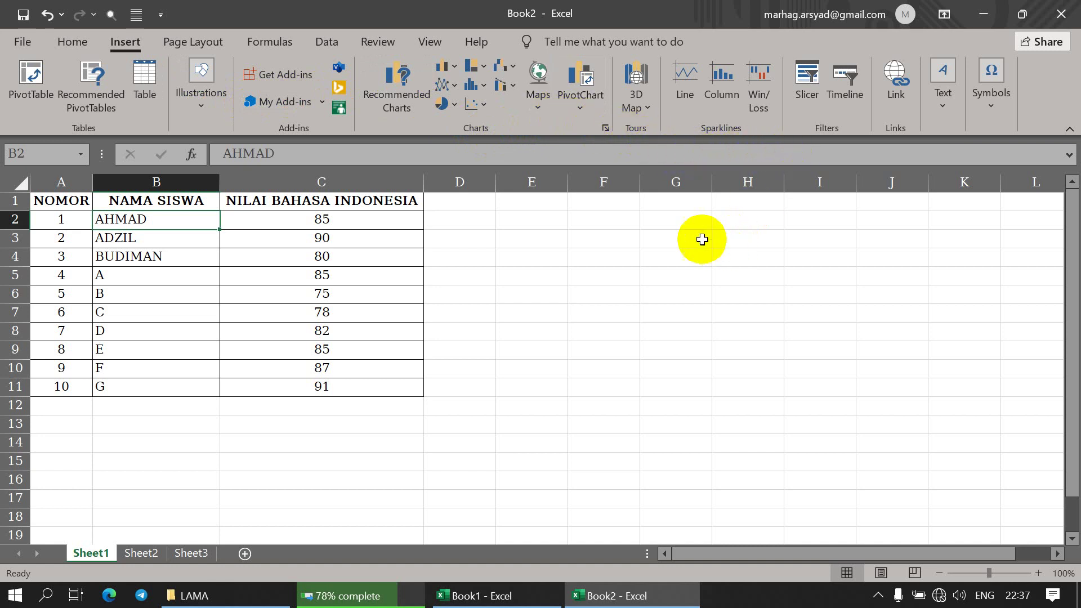
click(143, 104)
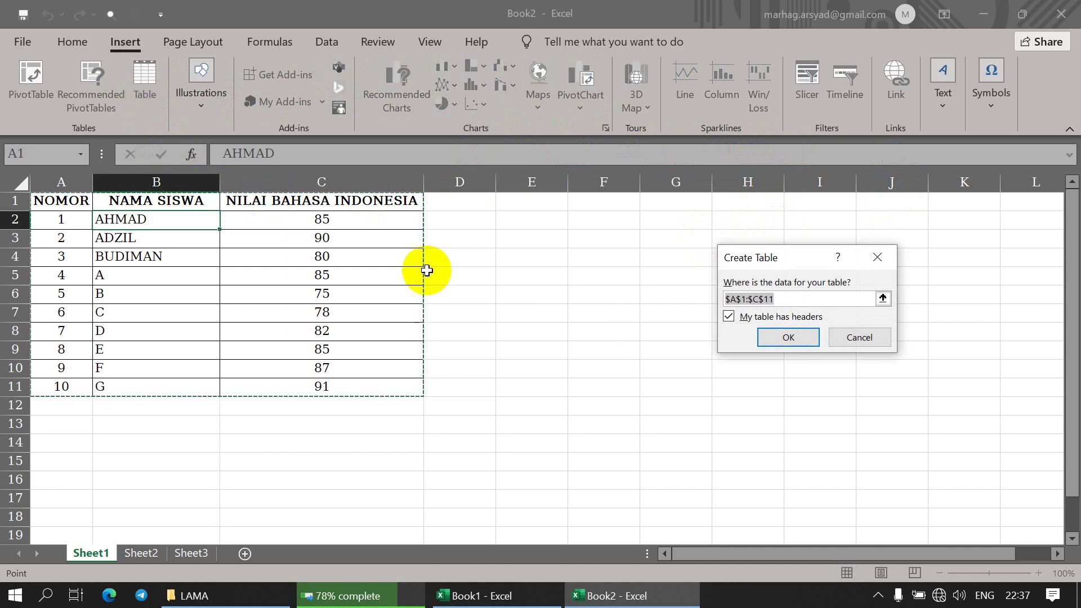
click(855, 338)
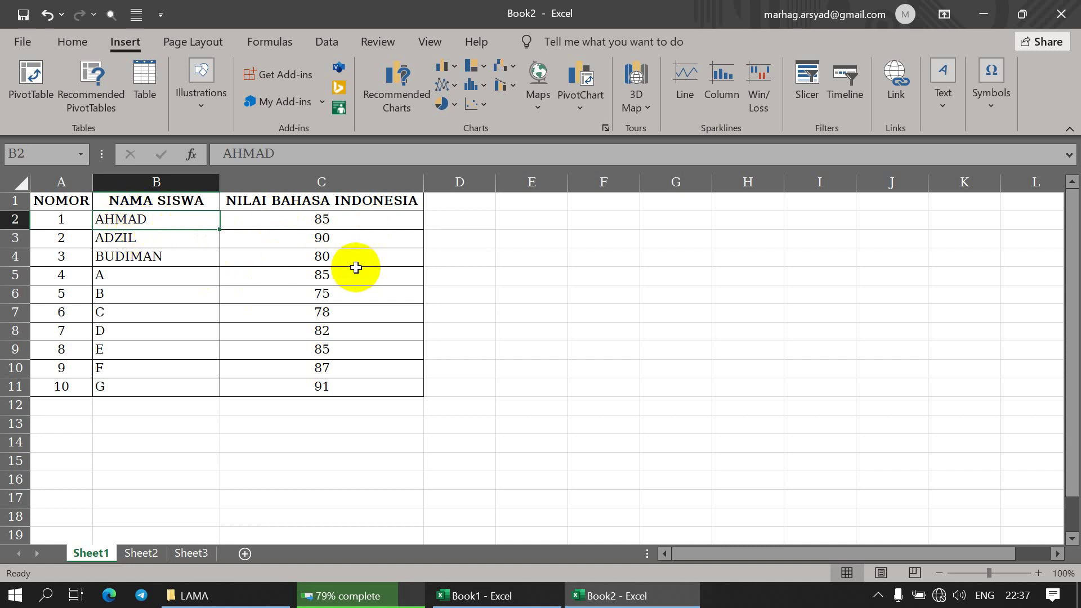
Insert a blank row directly below the heading row of the grade table.
key(alt)
key(i)
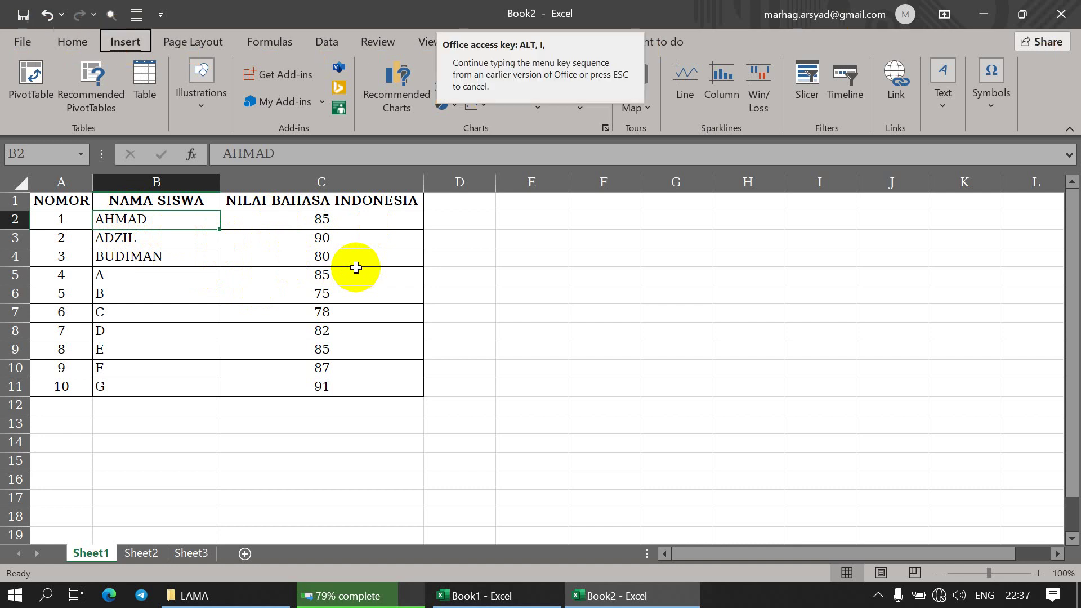
key(r)
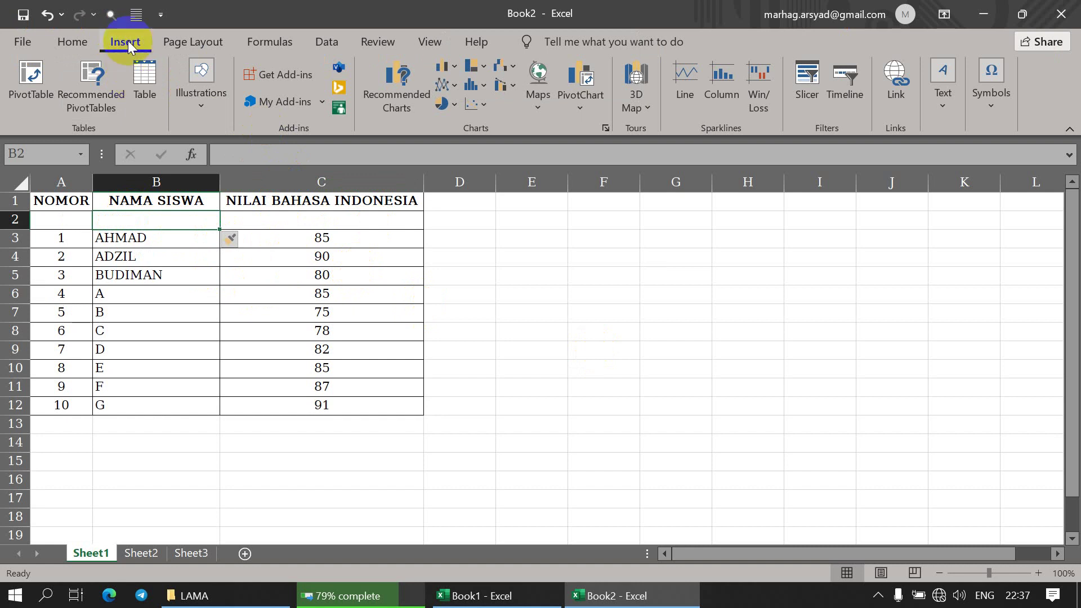
click(197, 109)
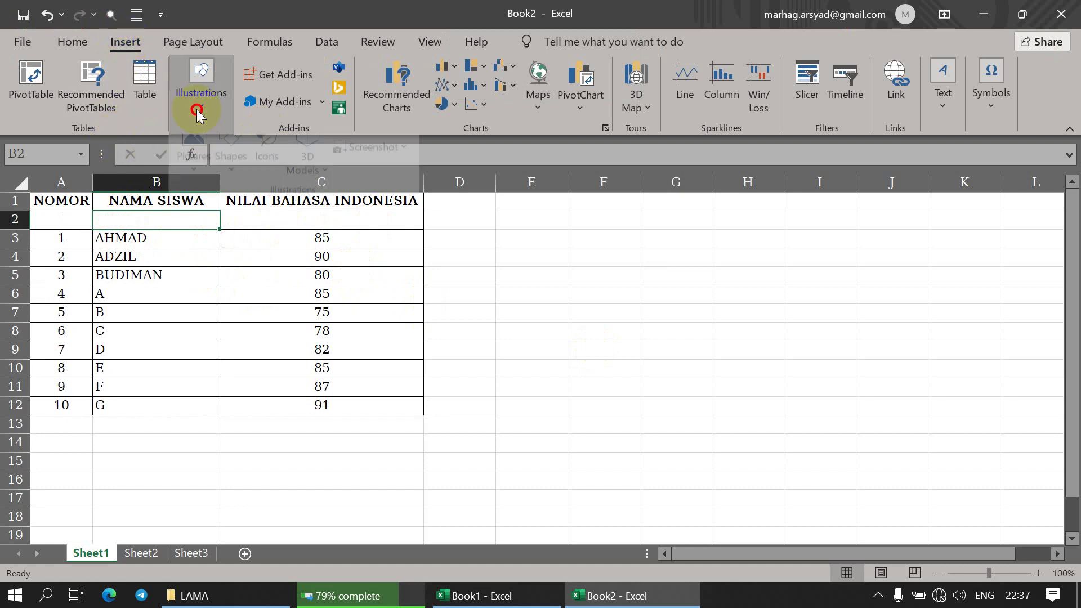
click(197, 109)
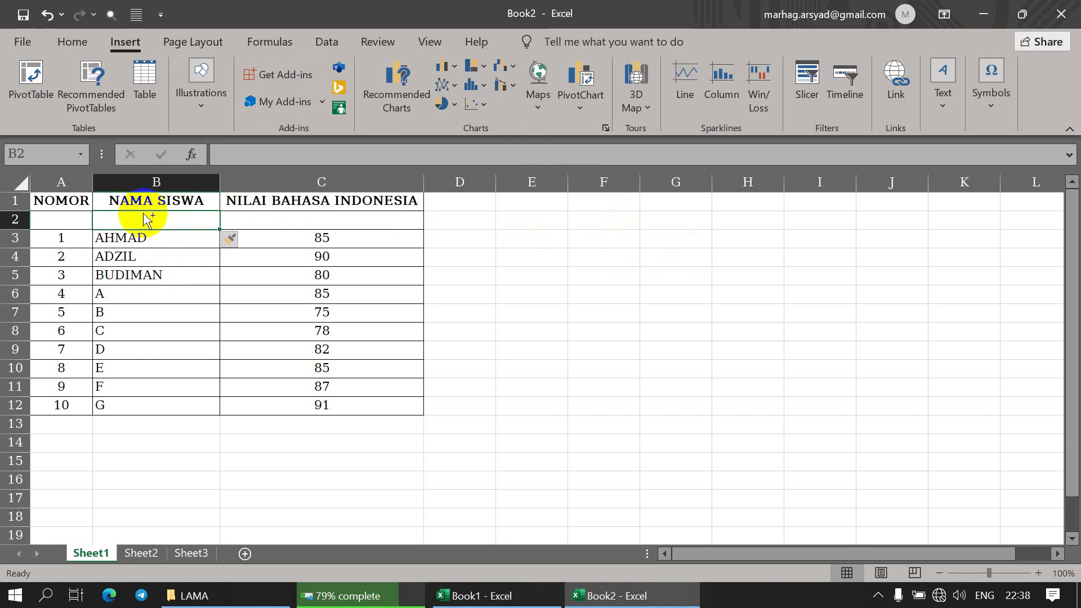
Undo the last row insertion and insert a blank row directly below the heading row again.
key(ctrl+z)
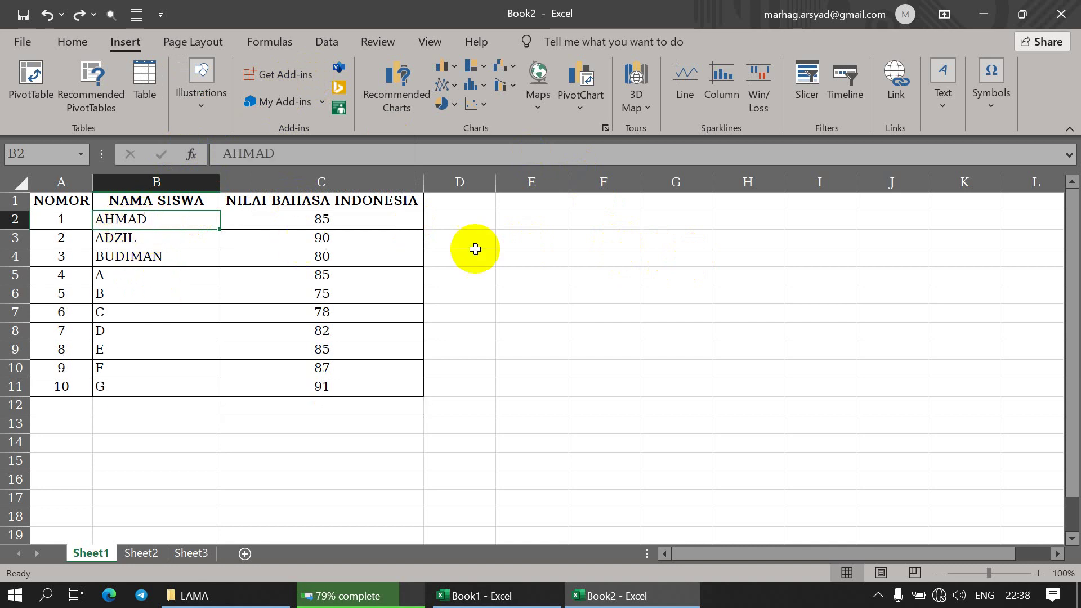
key(alt)
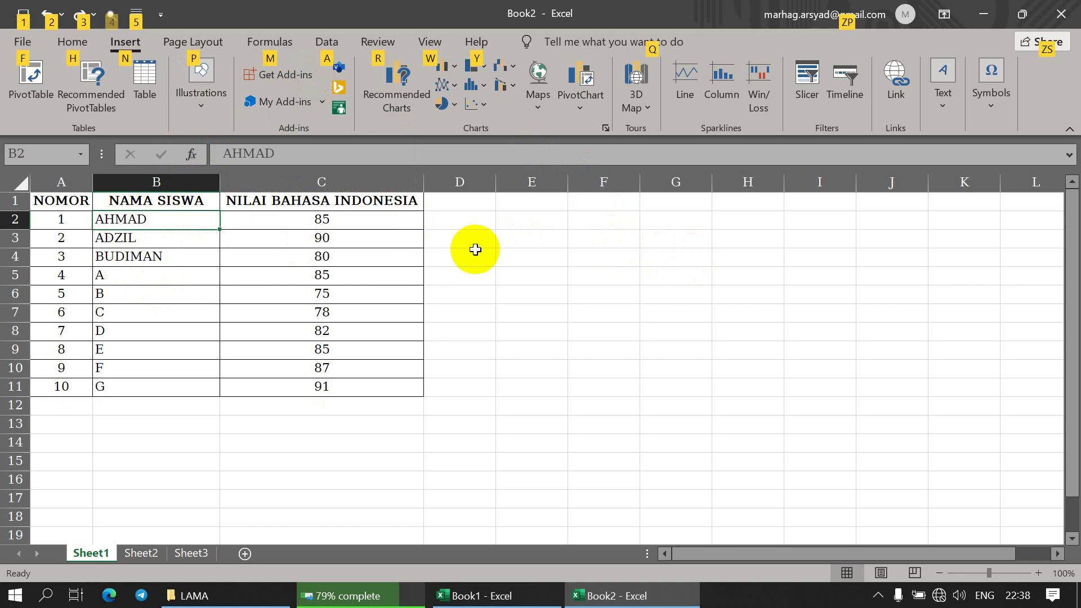
key(i)
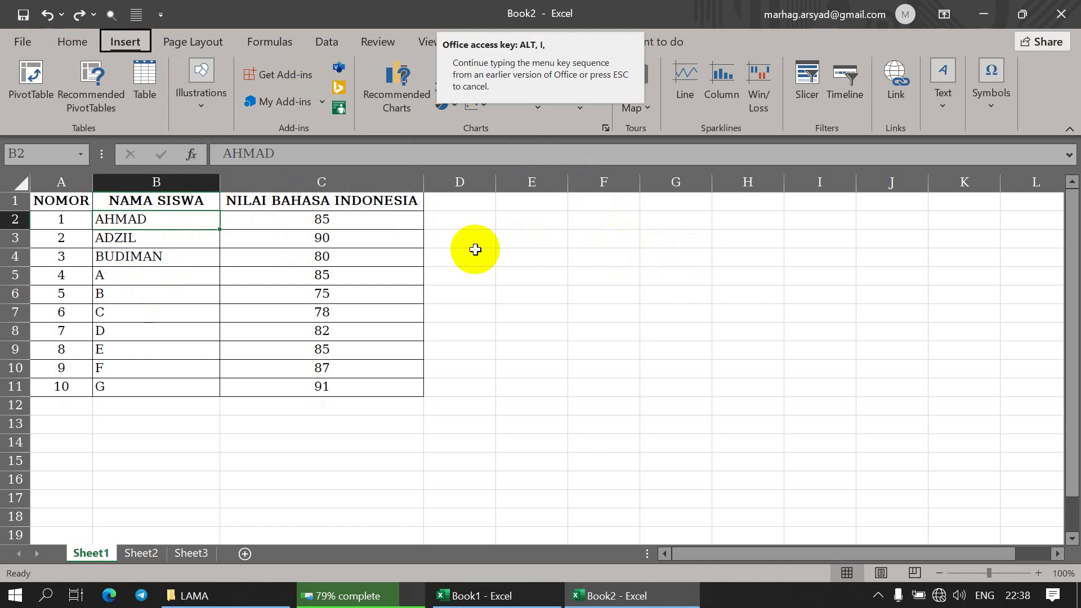
key(r)
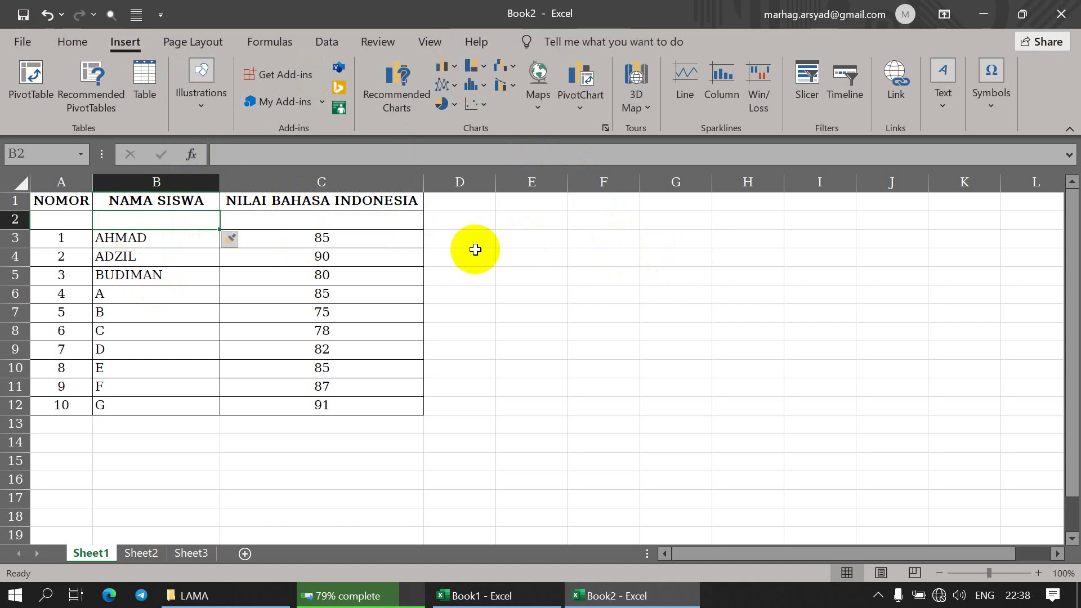
Enter the column letters A, B and C in cells A2, B2 and C2 below the headings.
click(61, 221)
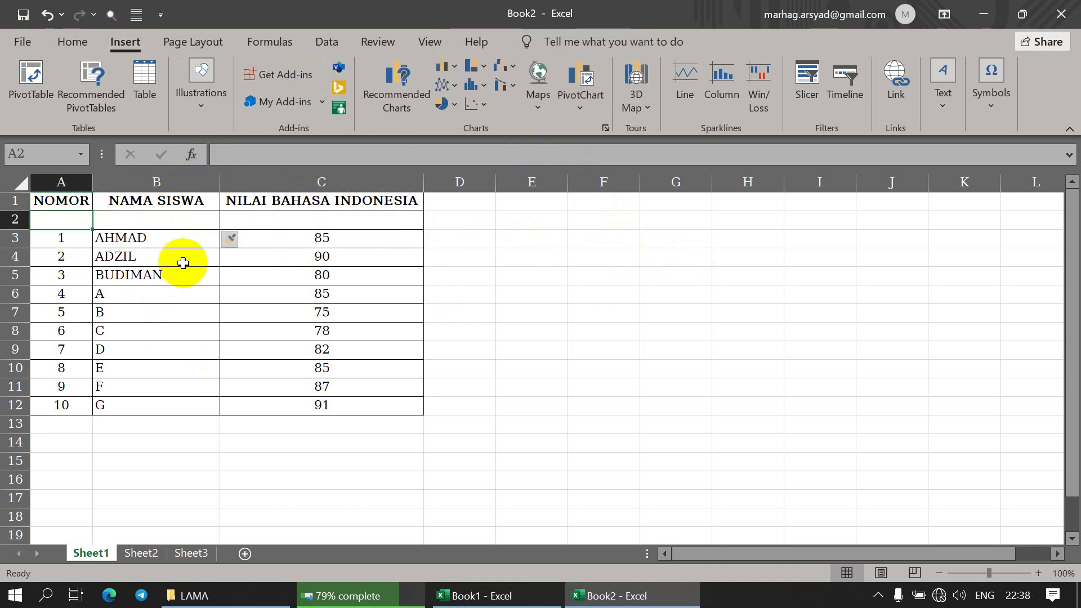
text(A)
key(Tab)
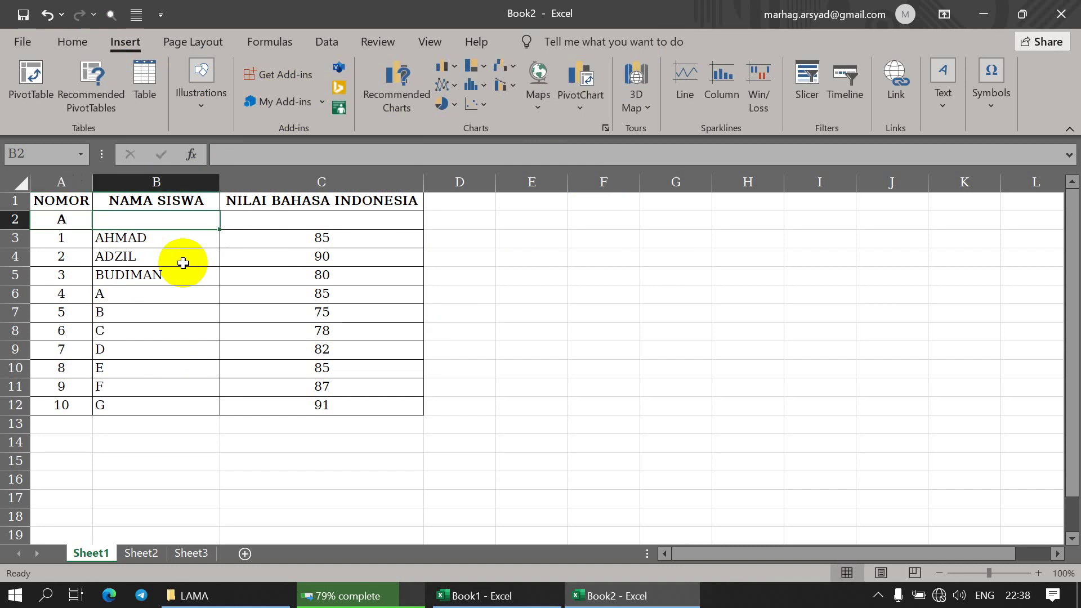
text(B)
key(Tab)
text(C)
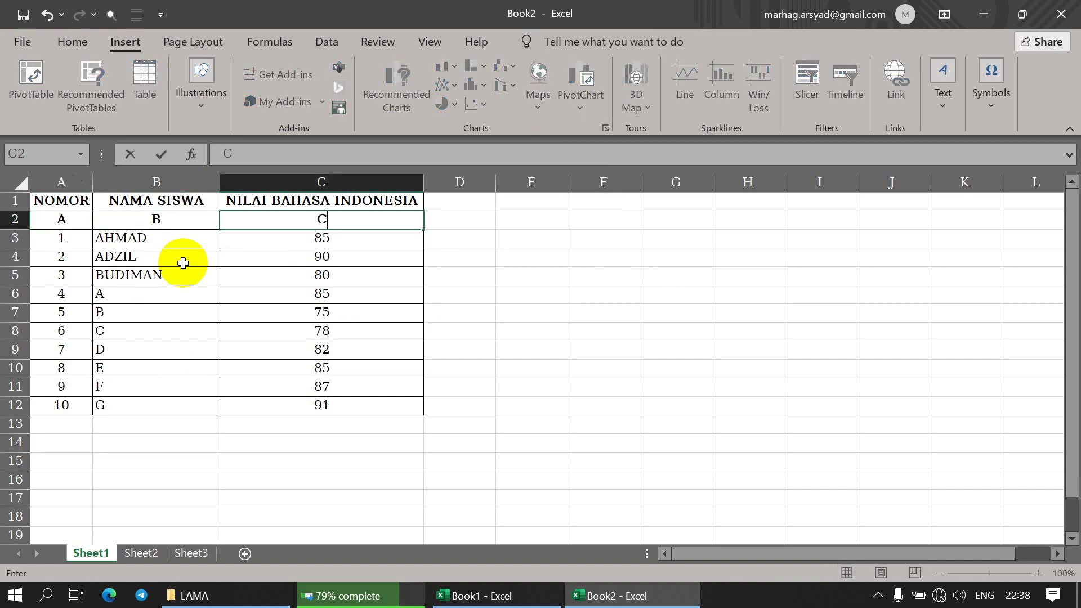
key(Tab)
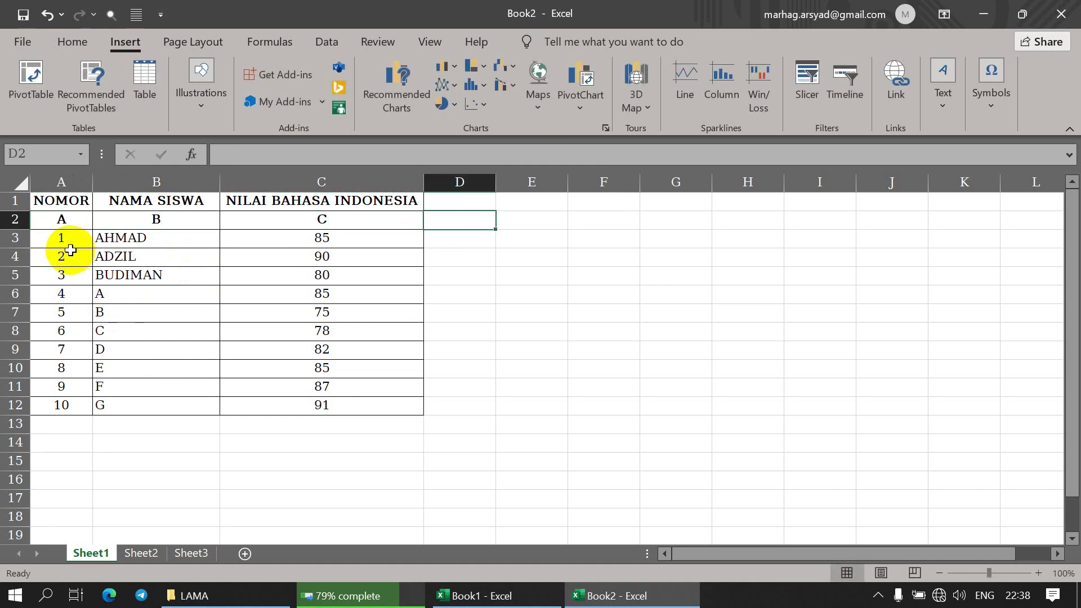
drag(43, 214, 334, 220)
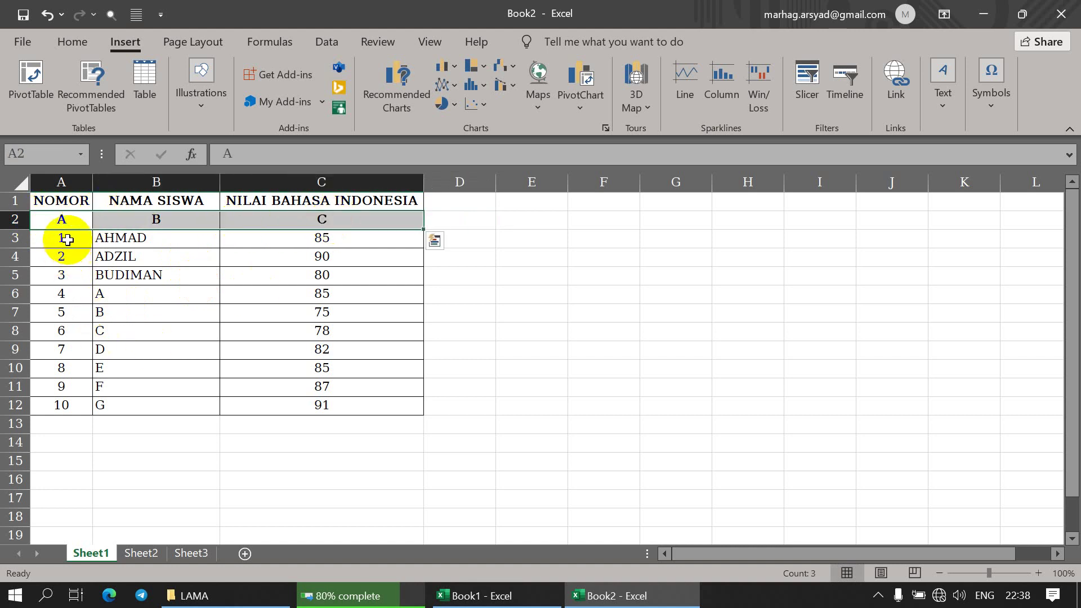
drag(67, 240, 69, 403)
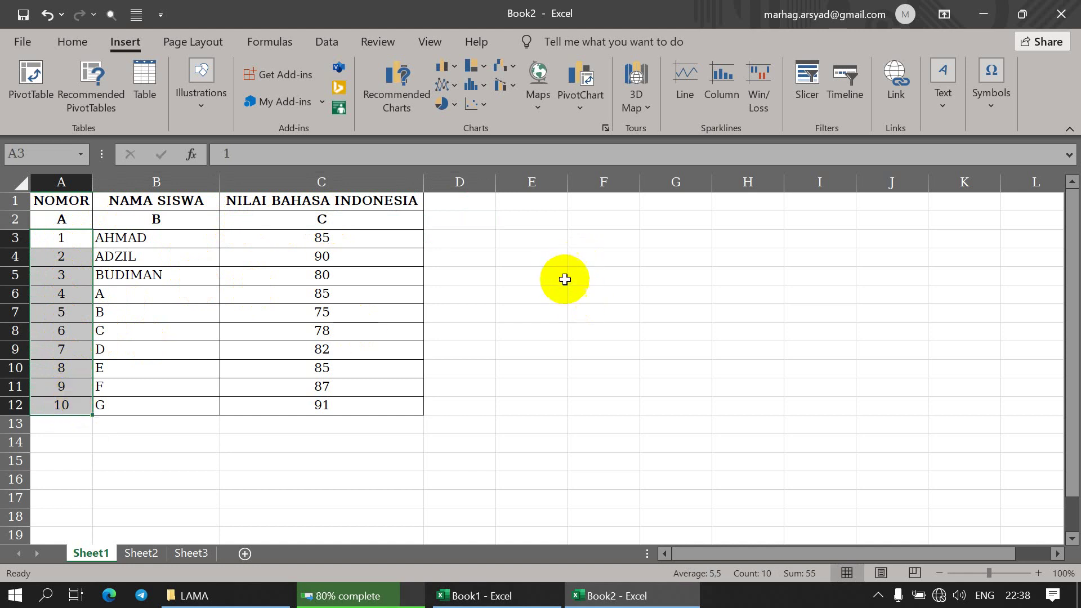
Enter the student number 1 in cell E3, beside the grade table.
click(544, 241)
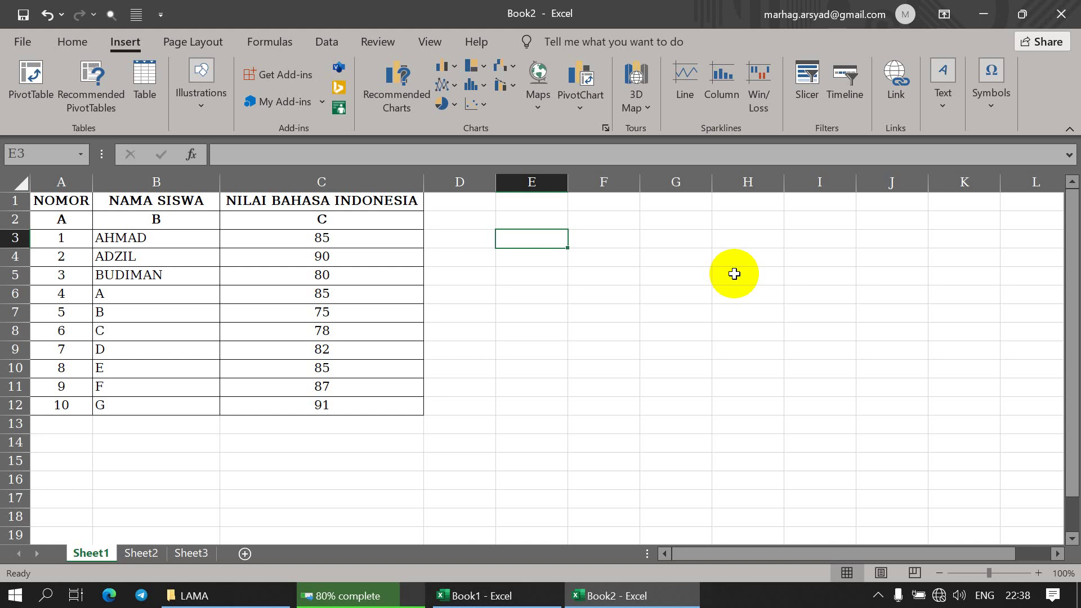
text(1)
key(Return)
key(Return)
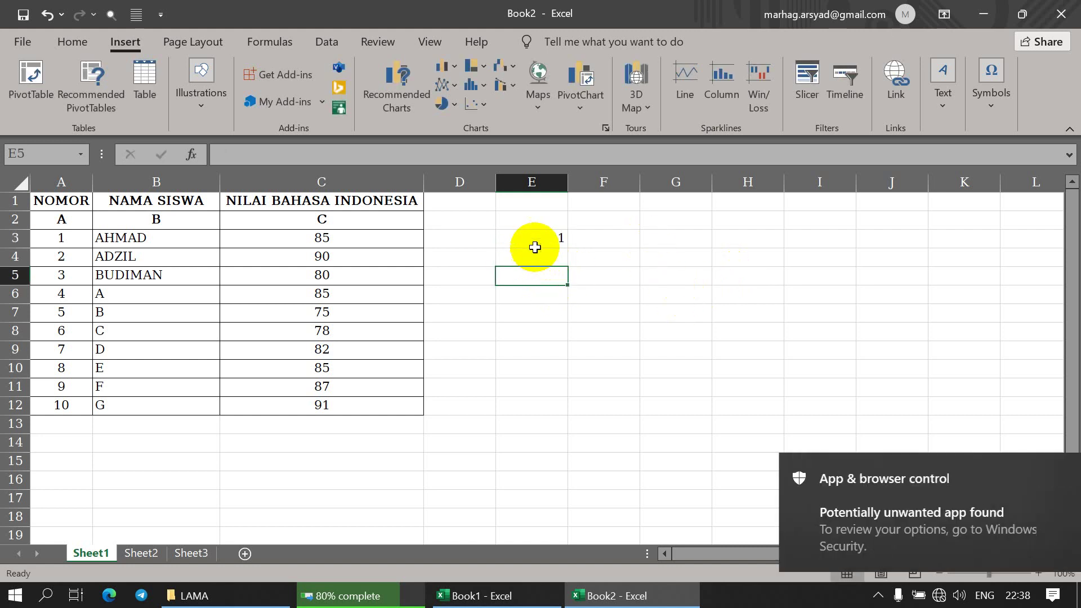
click(531, 240)
click(598, 238)
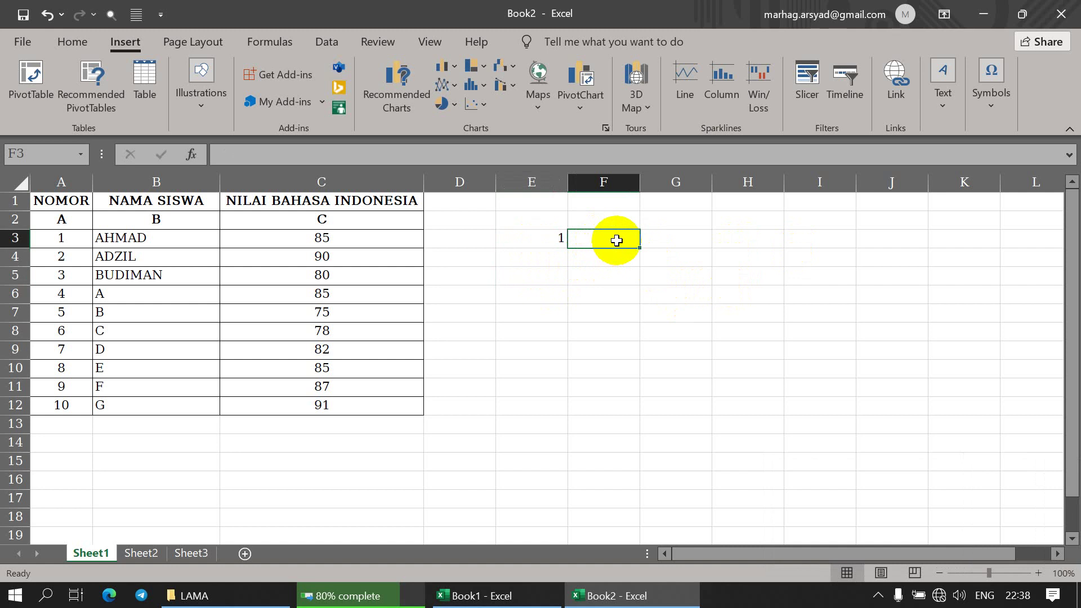
click(122, 240)
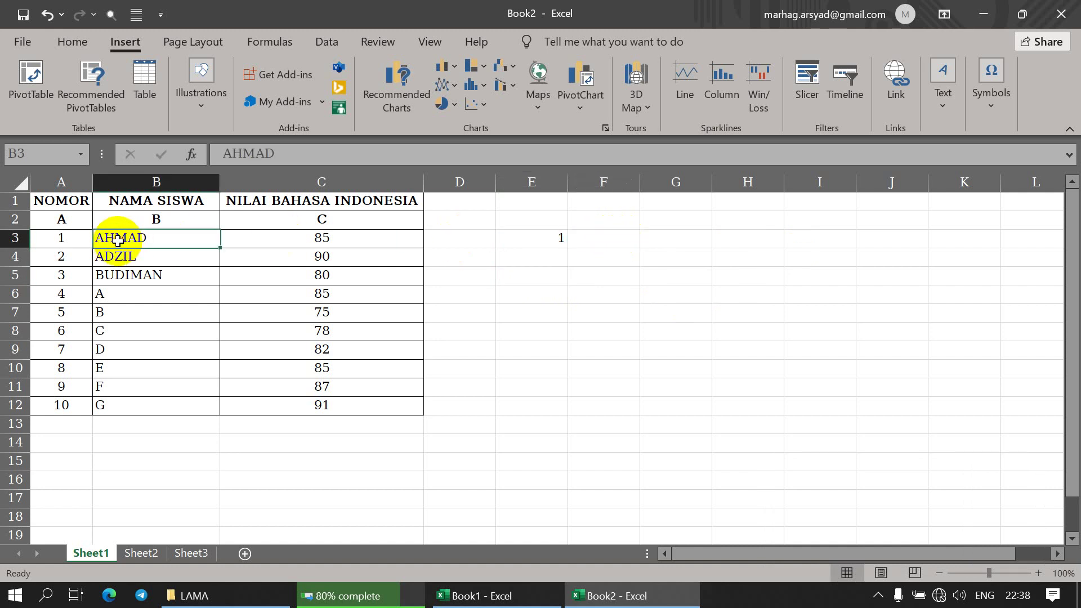
click(616, 239)
click(667, 240)
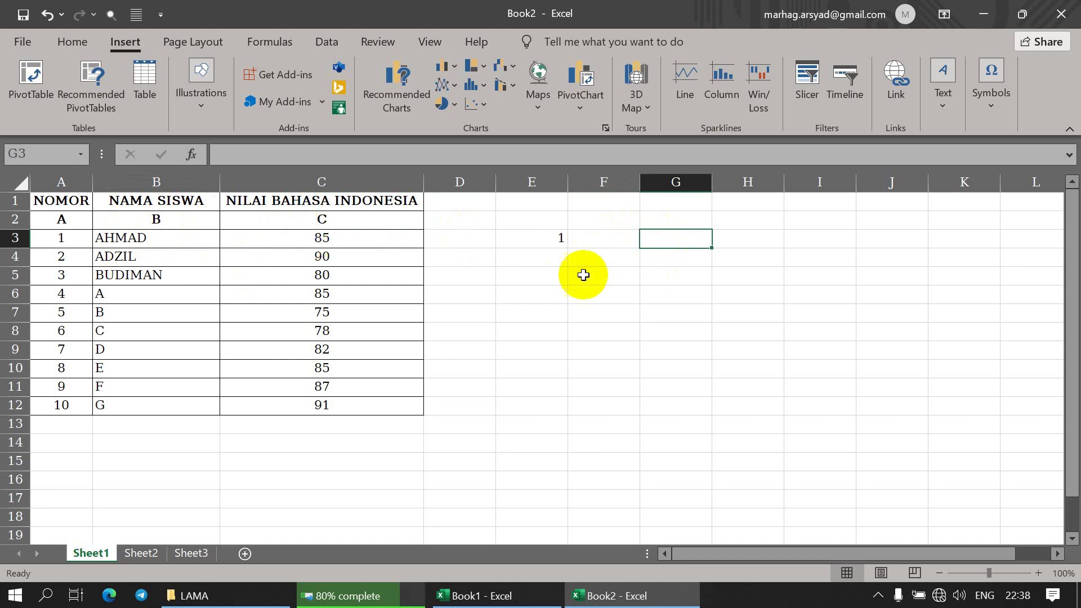
click(622, 236)
click(675, 239)
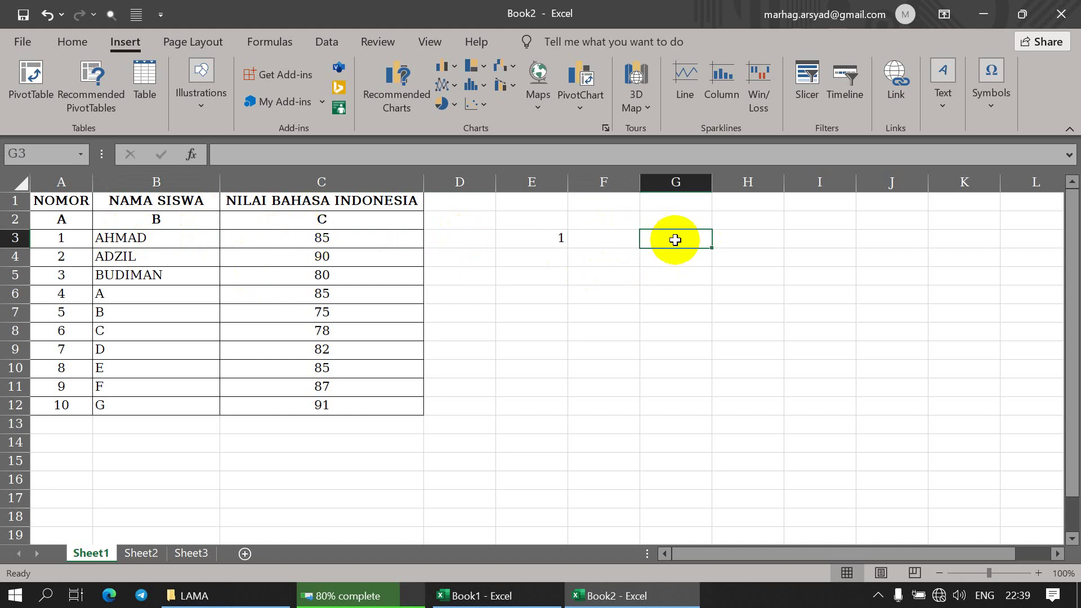
click(622, 241)
Enter the headings No., NAMA SISWA and NILAI in E2:G2 and widen column F to fit its heading.
click(543, 217)
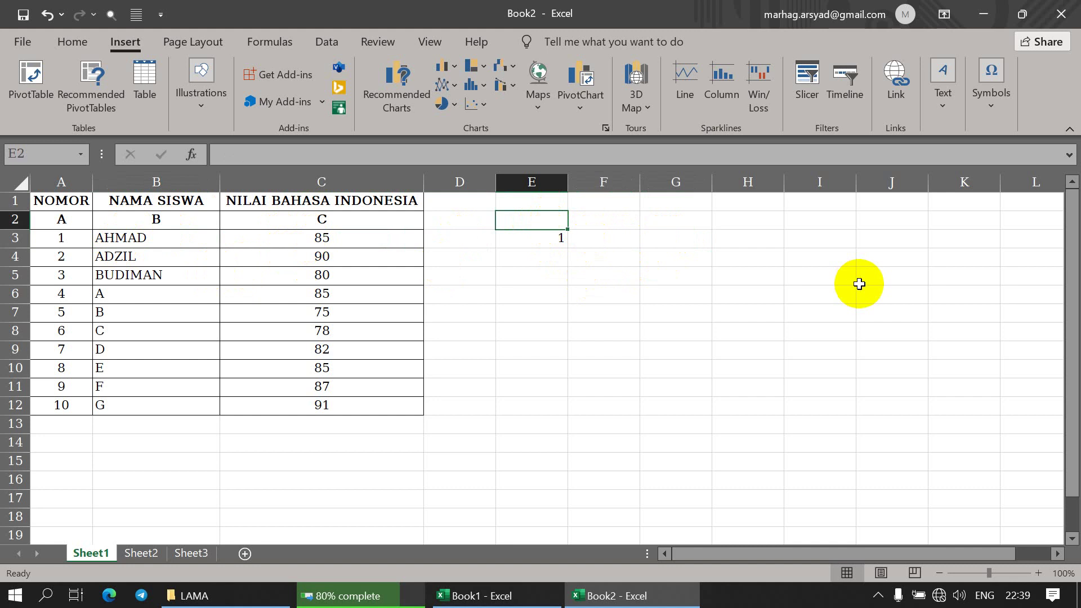
text(nO)
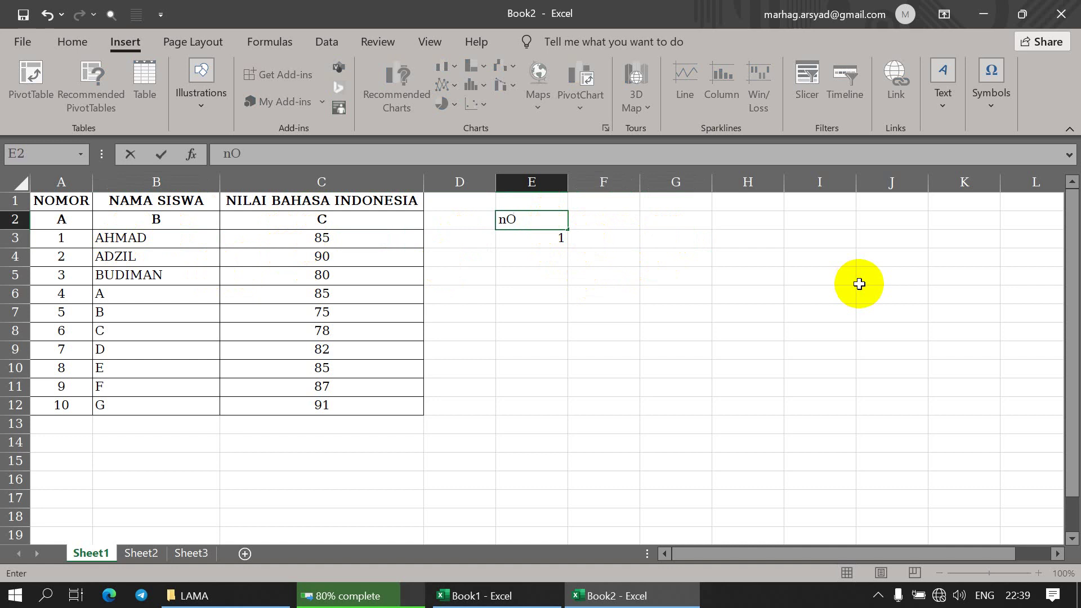
key(Tab)
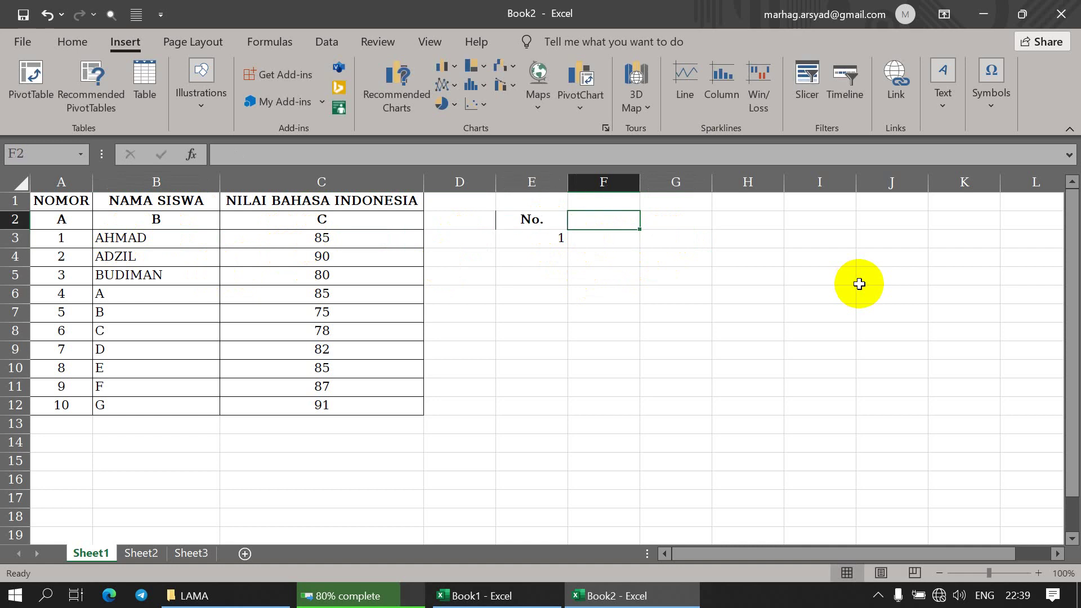
text(n)
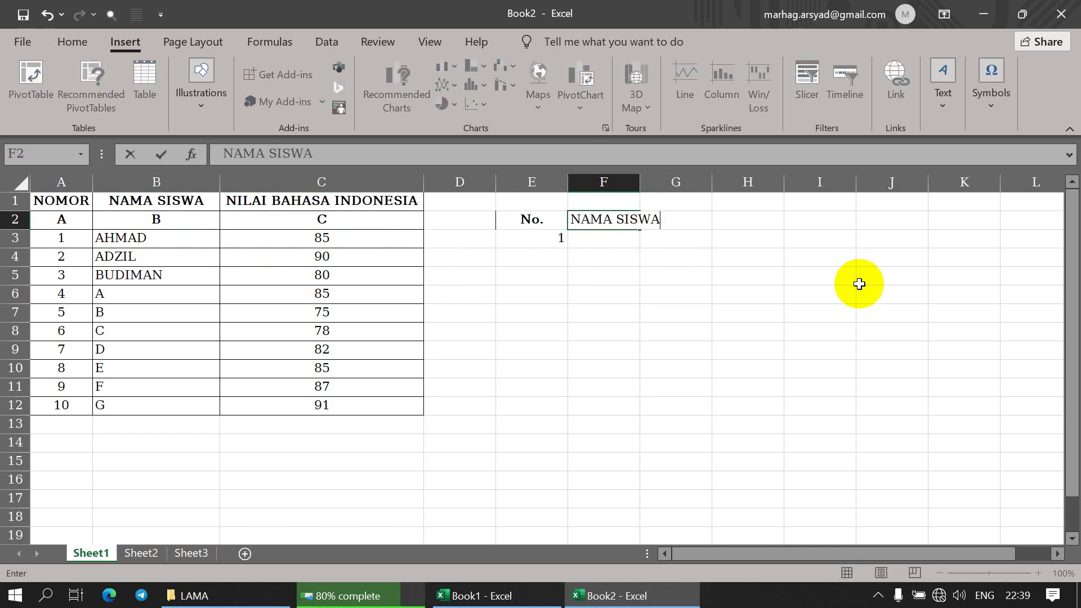
key(Tab)
text(N)
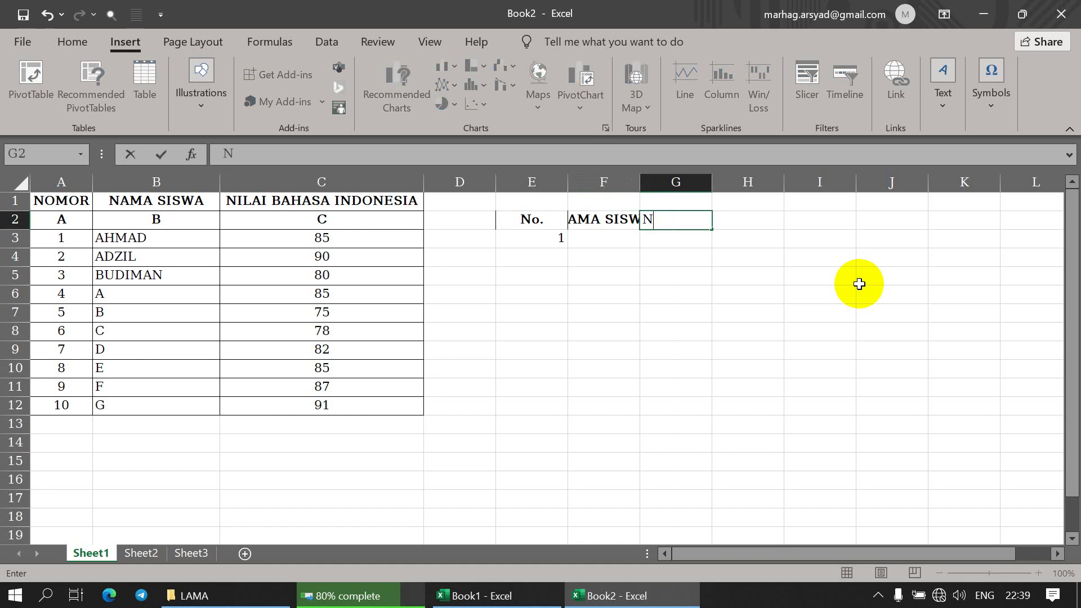
key(Return)
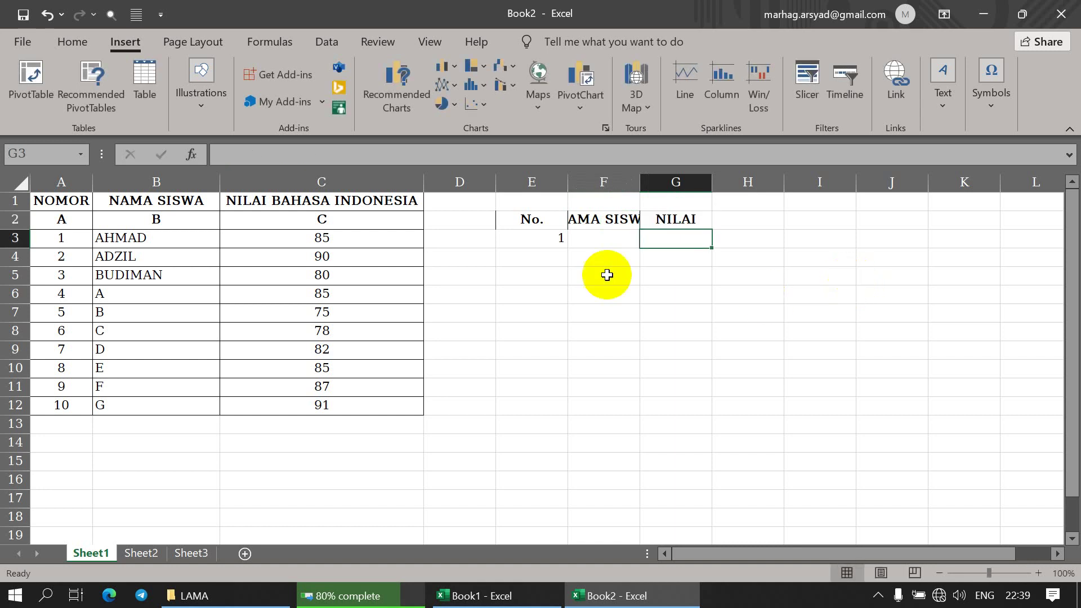
drag(639, 183, 675, 183)
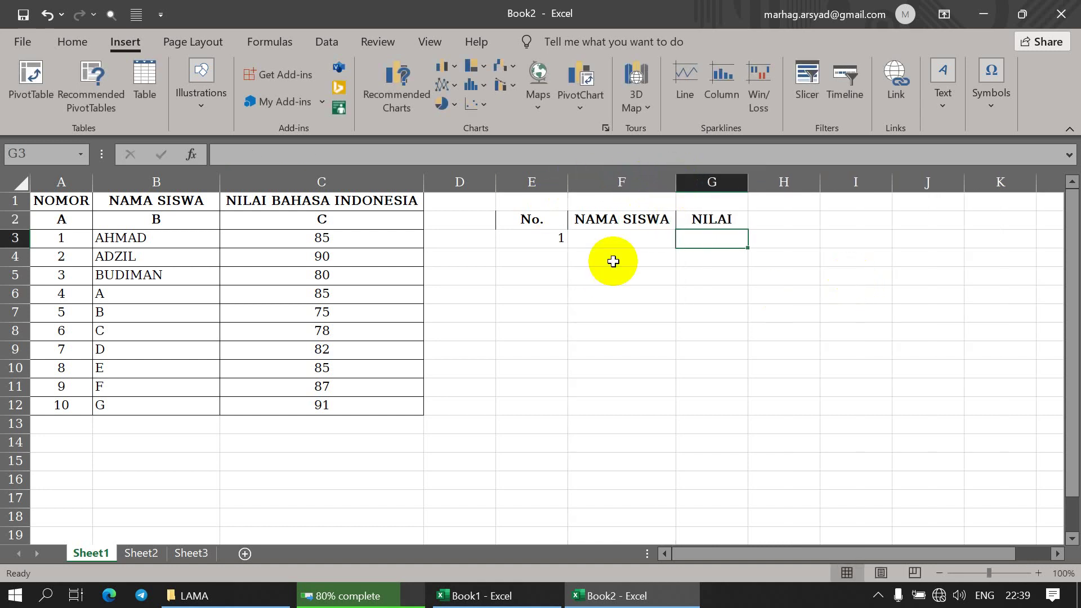
Apply all borders to the small lookup table in E2:G3.
drag(514, 222, 719, 246)
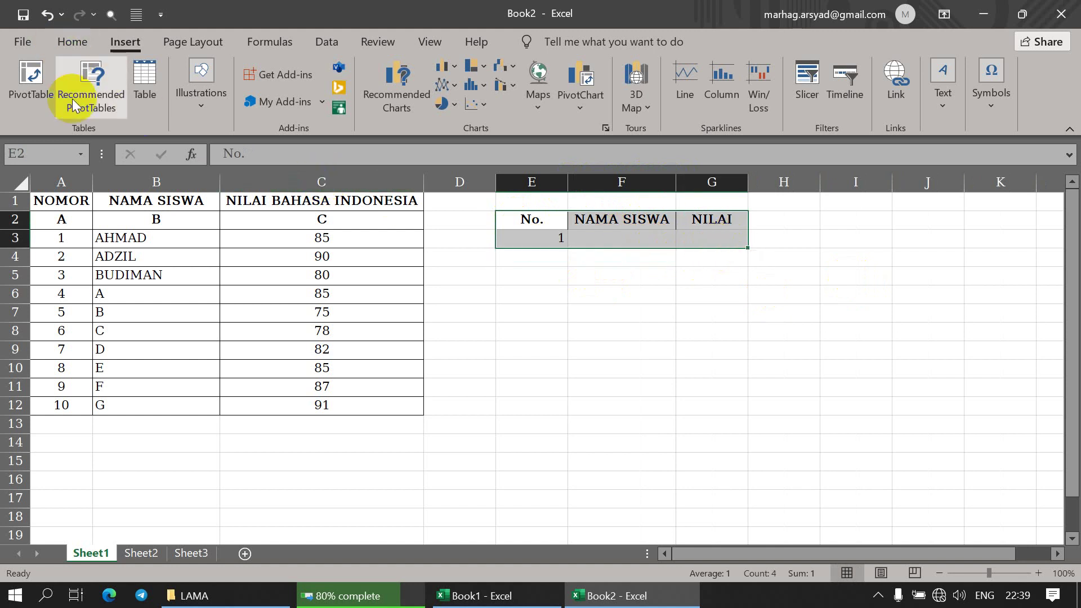
click(72, 45)
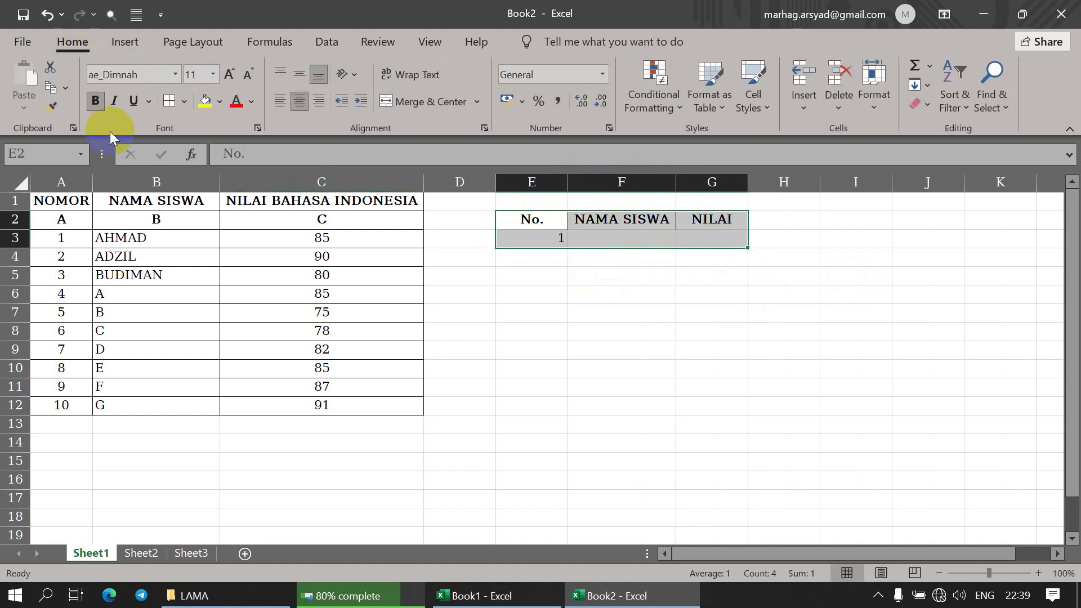
click(183, 101)
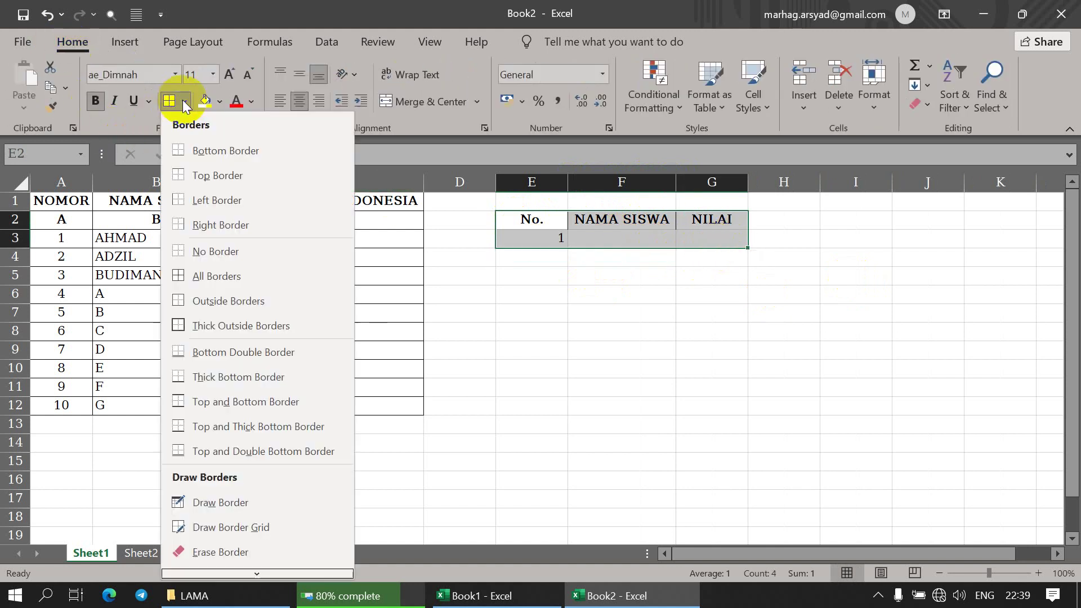
click(217, 275)
click(574, 295)
click(550, 238)
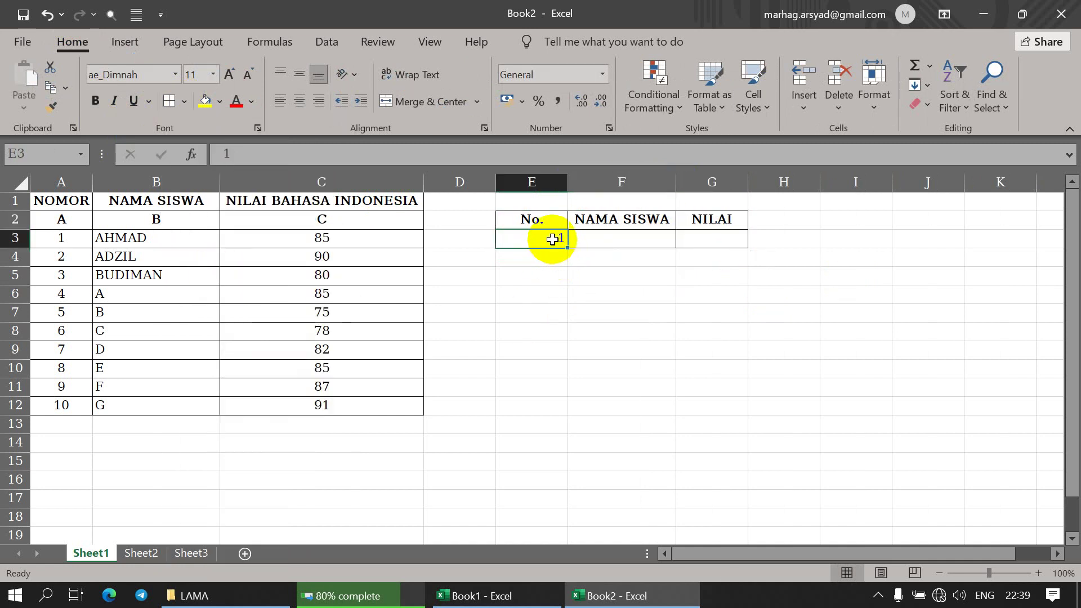
click(597, 237)
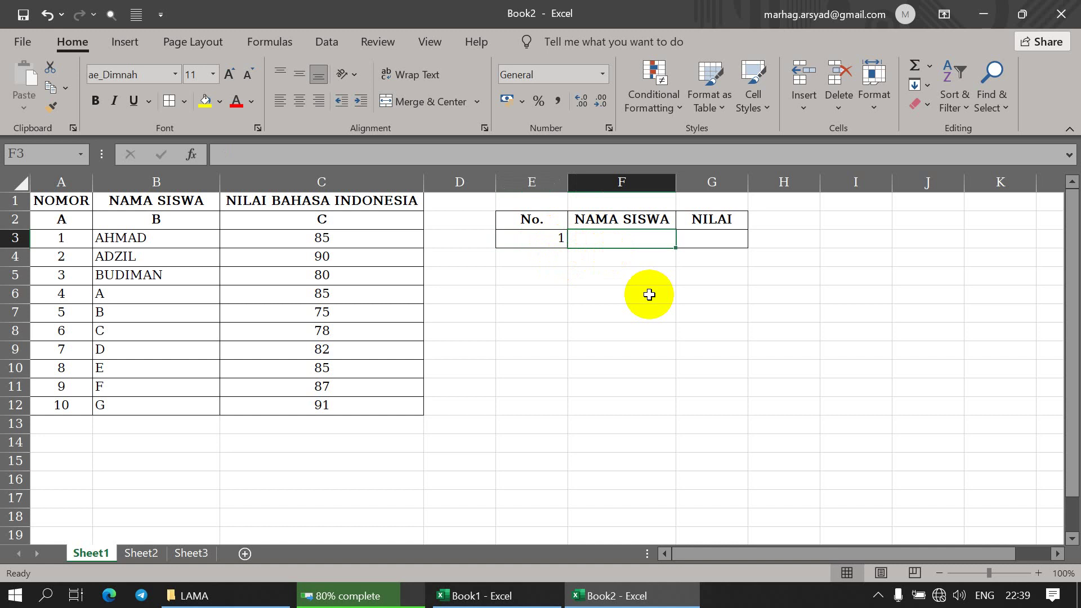
click(715, 240)
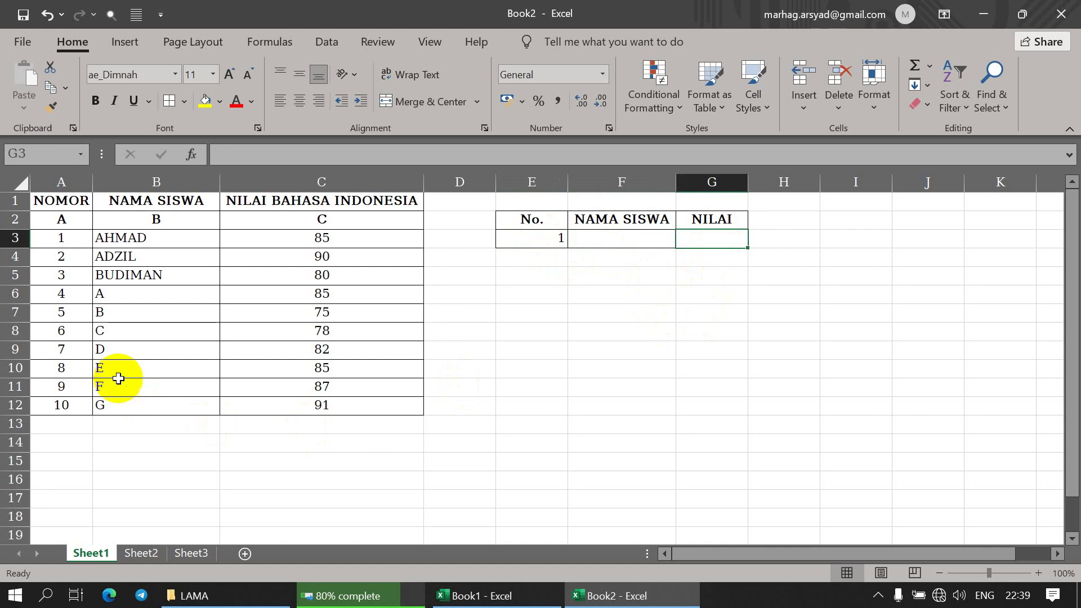
click(654, 239)
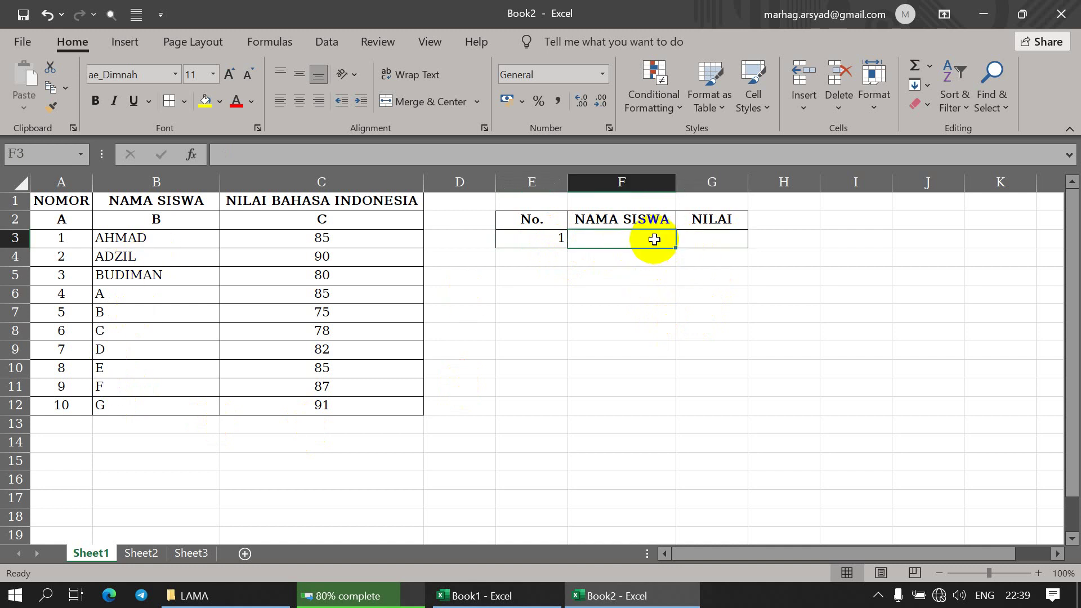
click(617, 276)
click(529, 239)
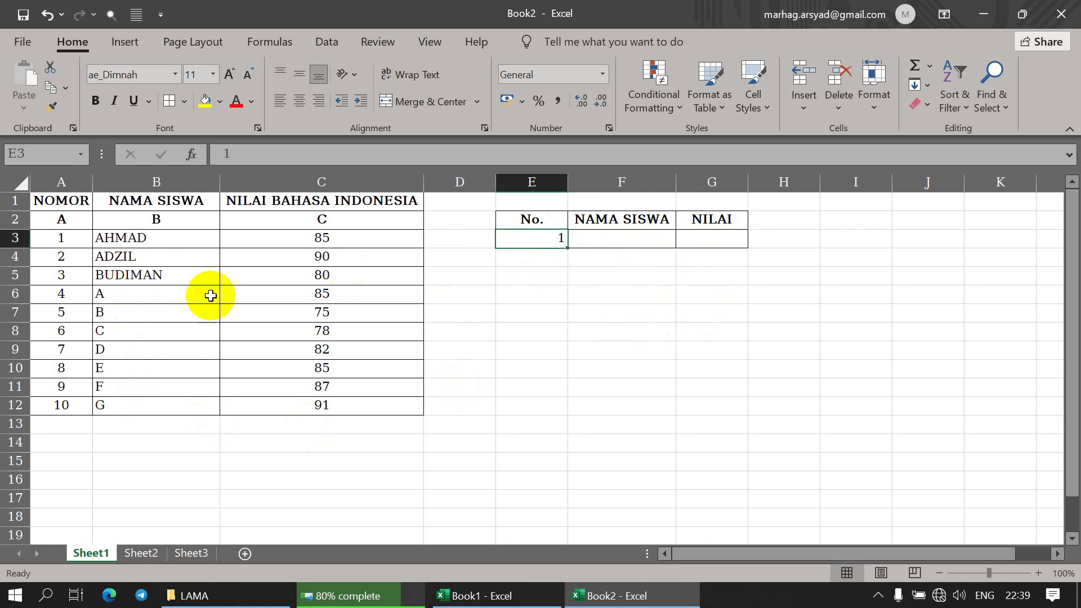
click(118, 240)
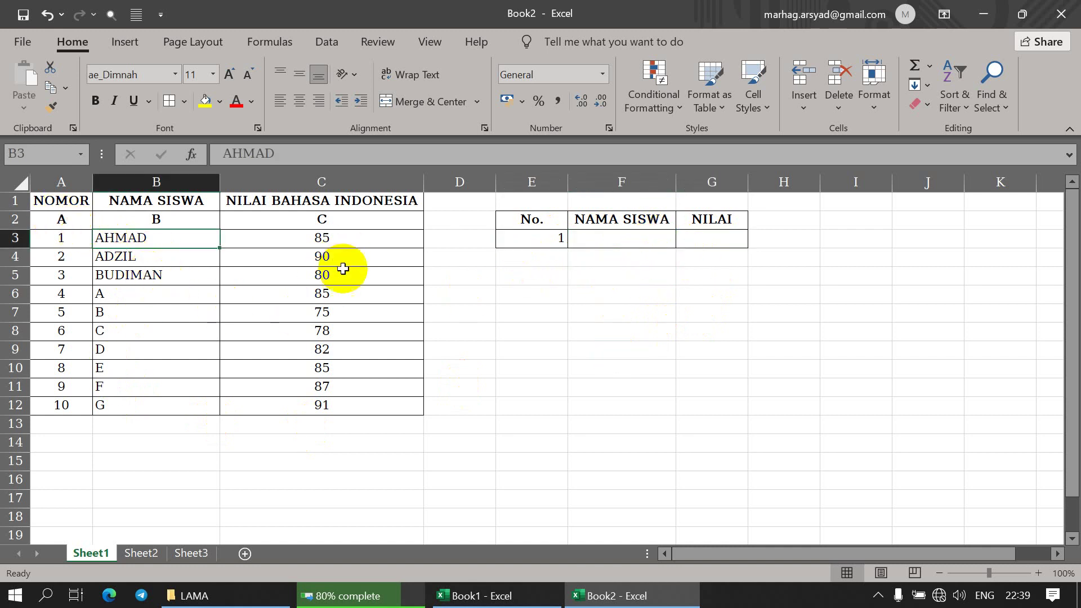
click(328, 408)
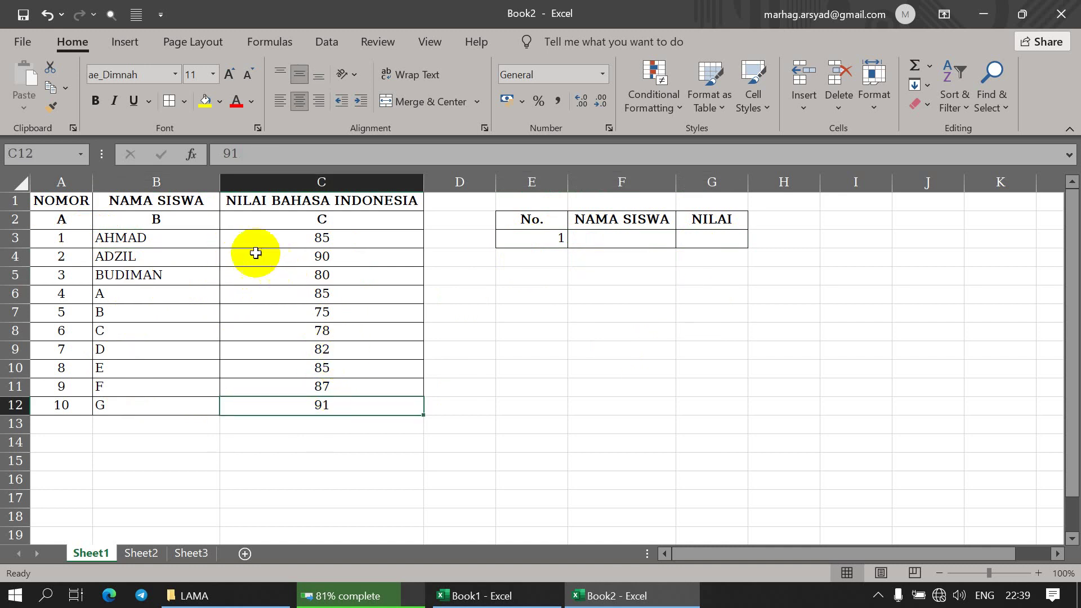
click(54, 219)
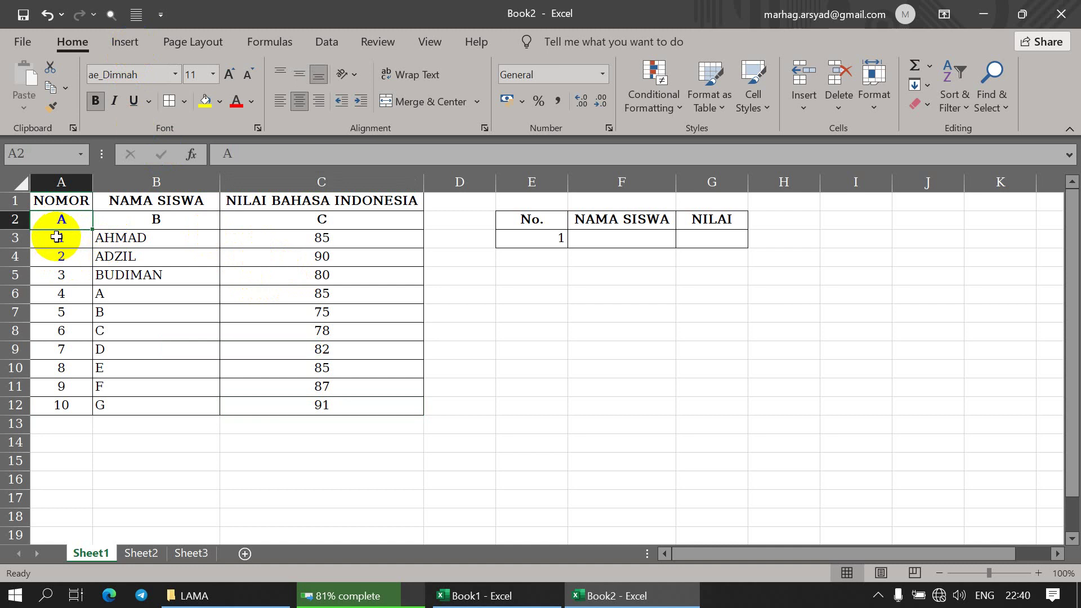
drag(55, 236, 370, 409)
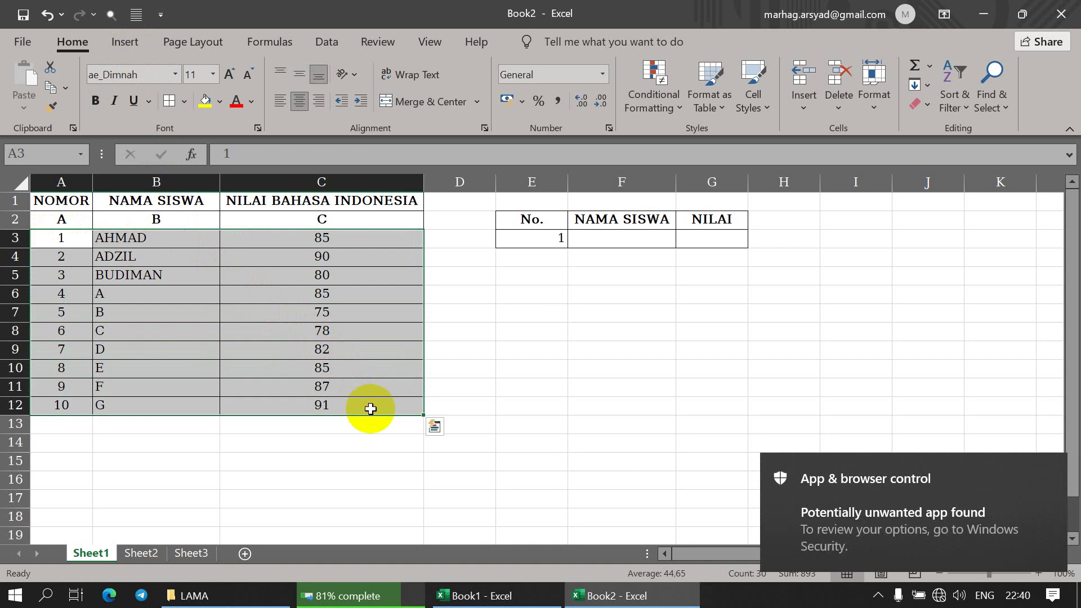
click(527, 223)
drag(521, 221, 716, 235)
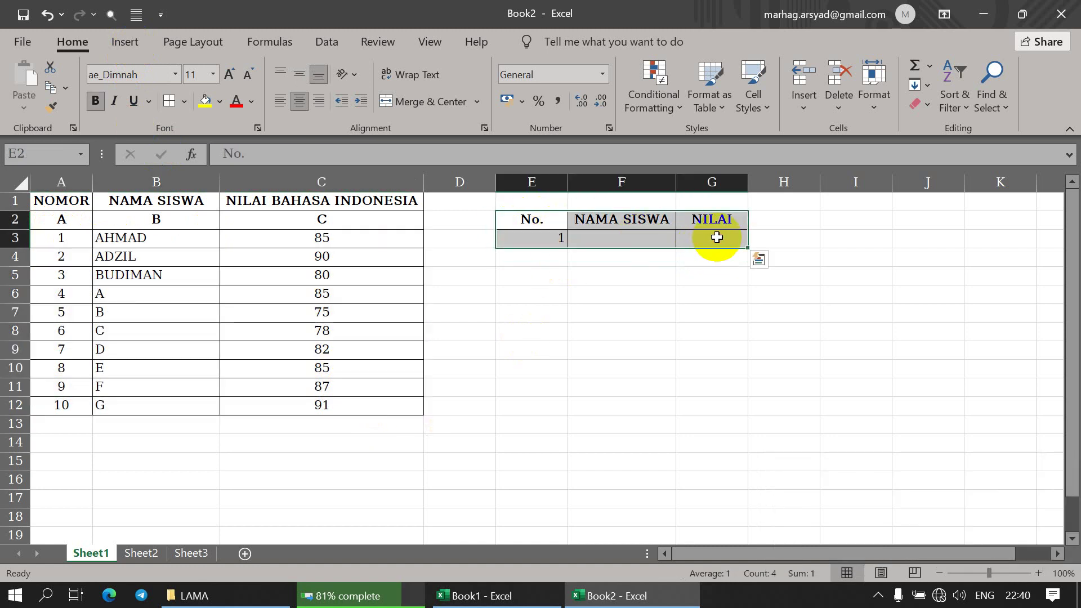
Enter the title FUNGSI VLOOKUP in E1 above the lookup table and left-align it.
click(541, 201)
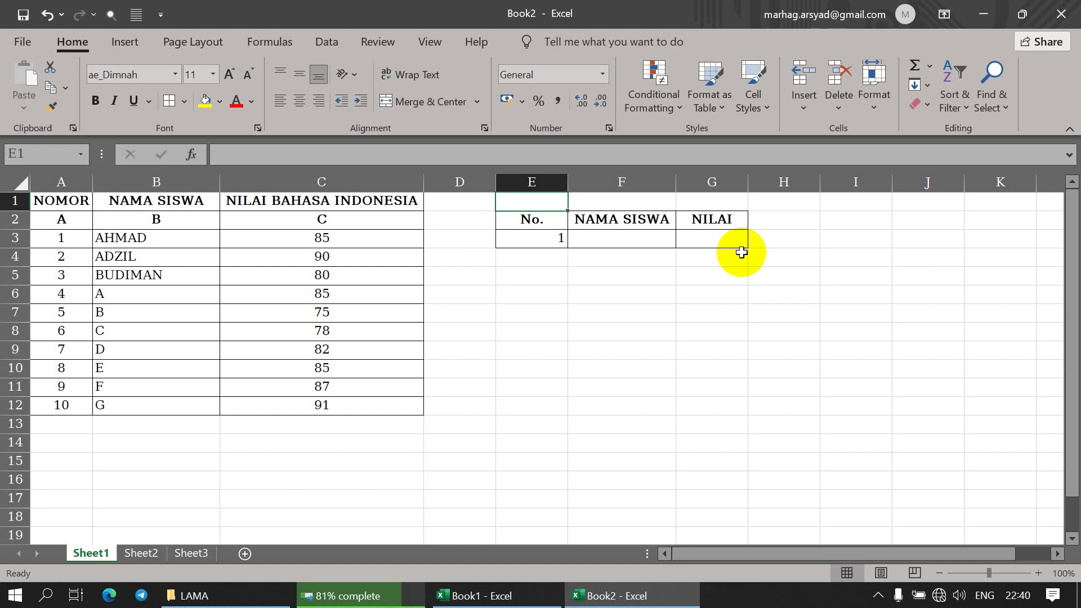
text(FUNGSI VLOOKUP)
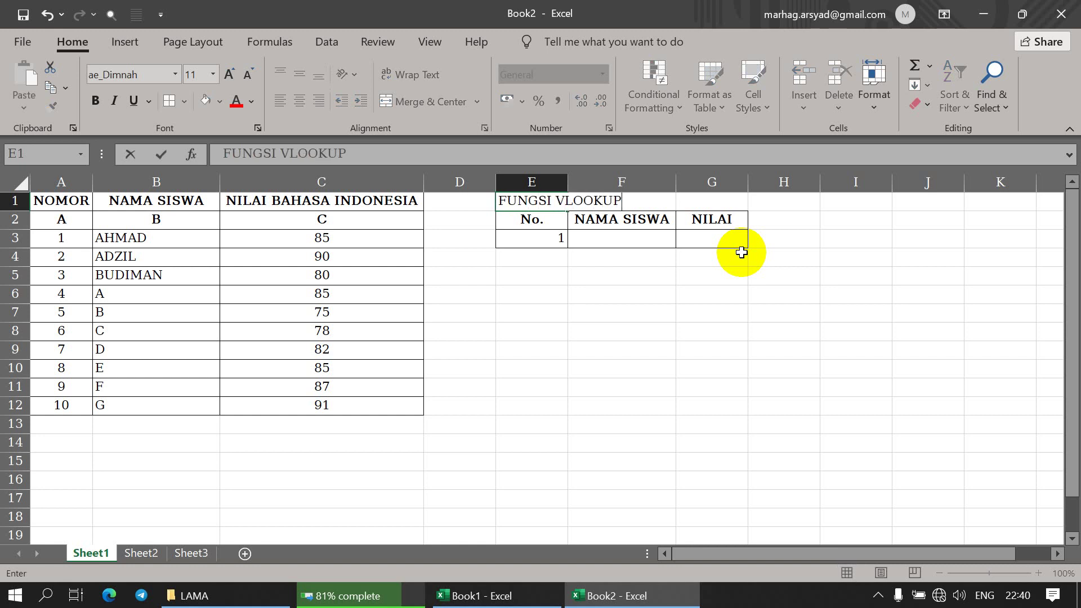
key(Return)
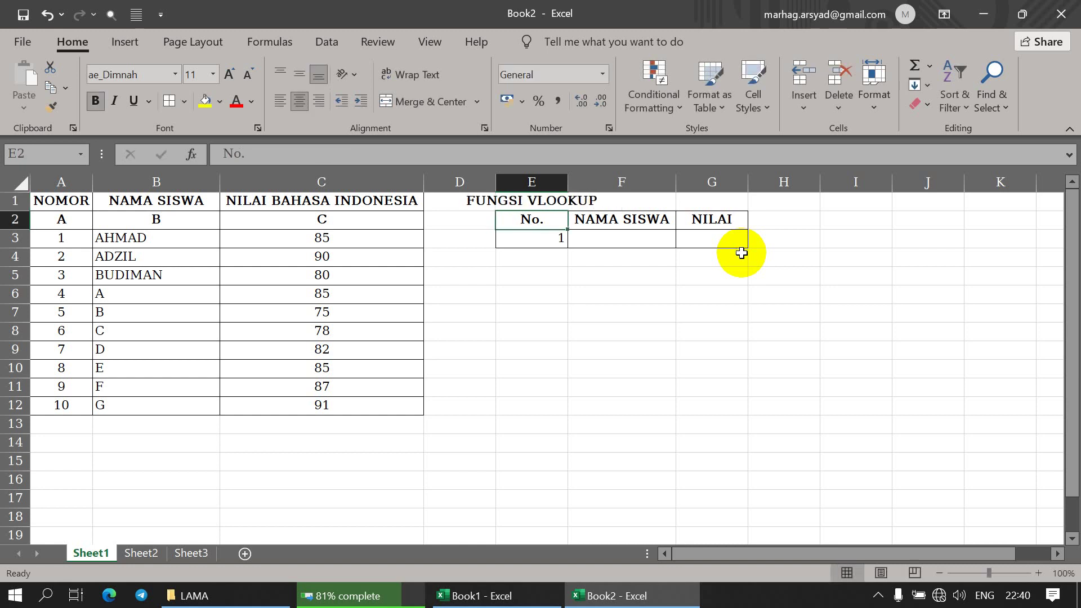
click(525, 200)
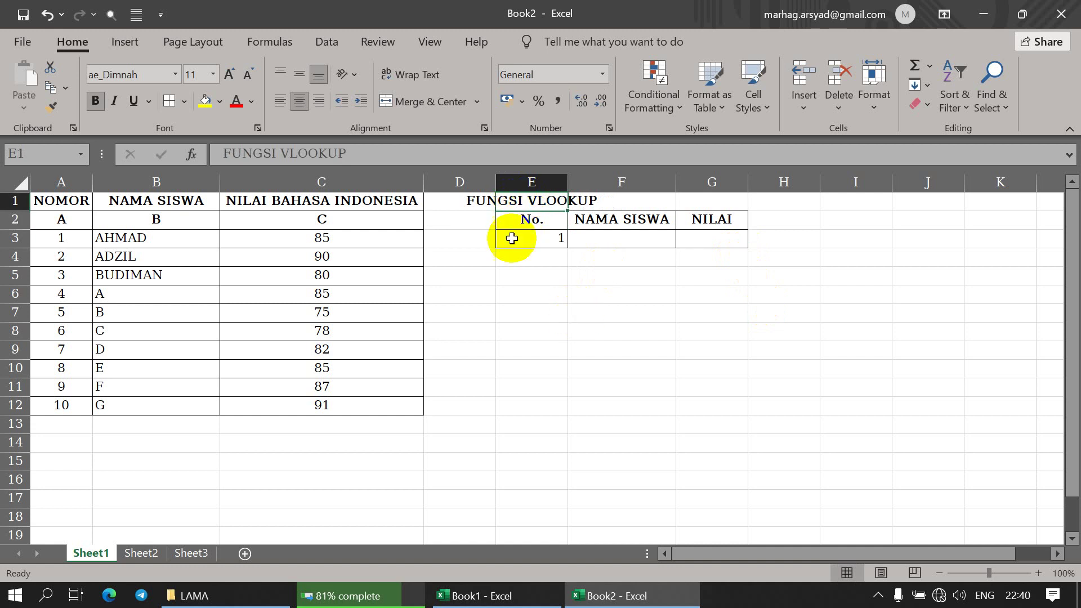
click(280, 107)
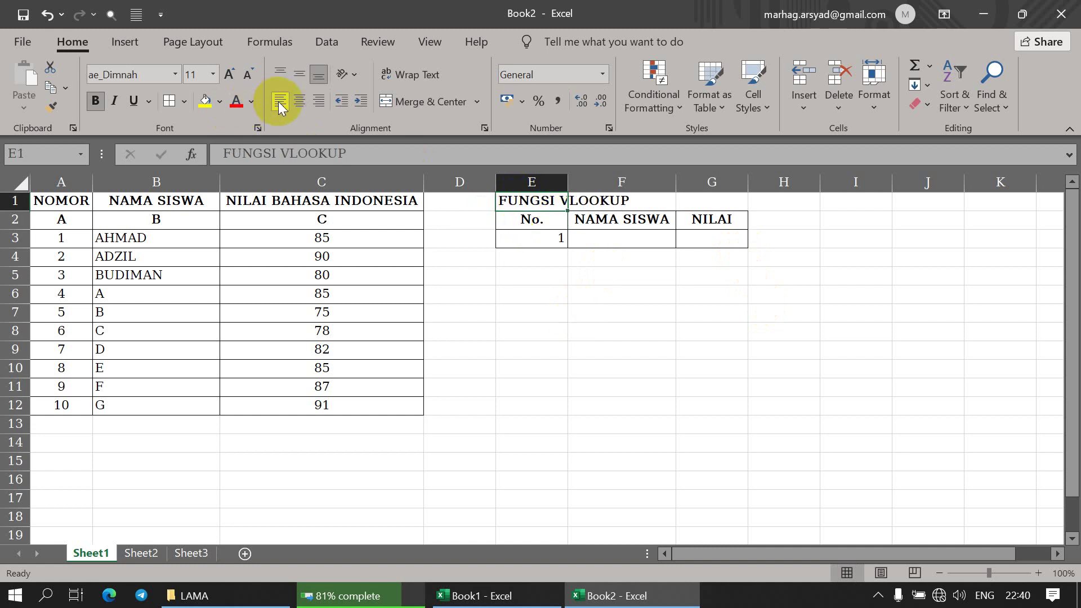
click(543, 274)
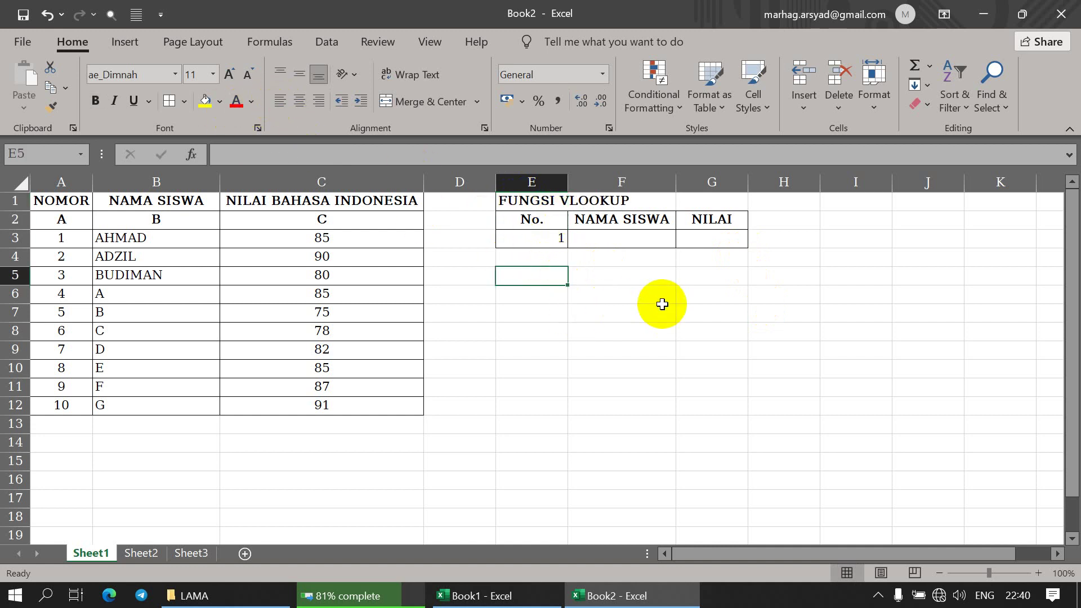
Enter the title FUNGSI HLOOKUP in cell E6 below the first lookup table.
click(541, 235)
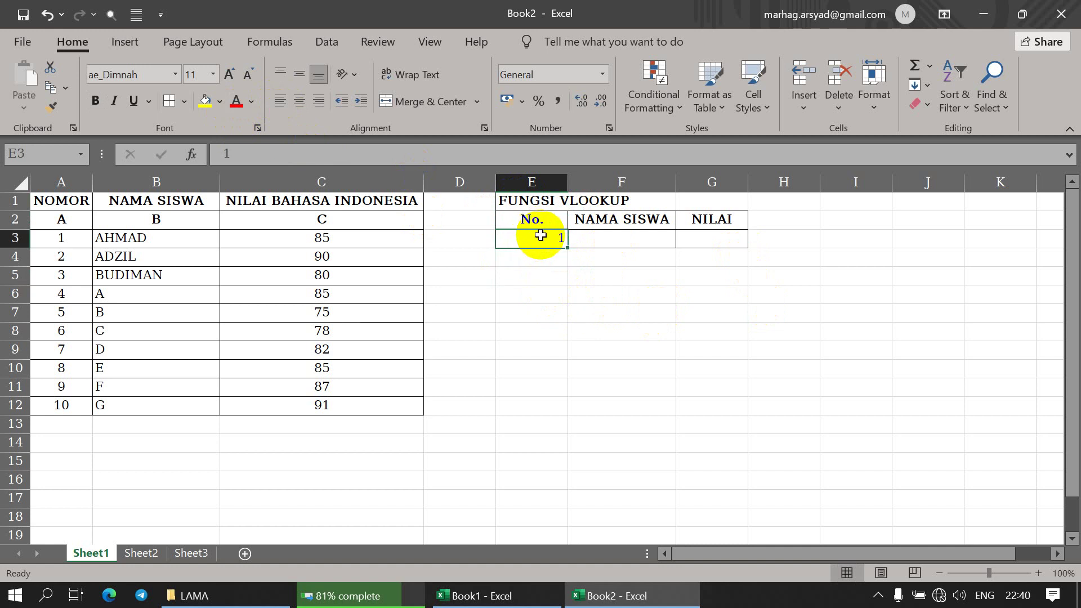
click(545, 288)
text(FUNGSI)
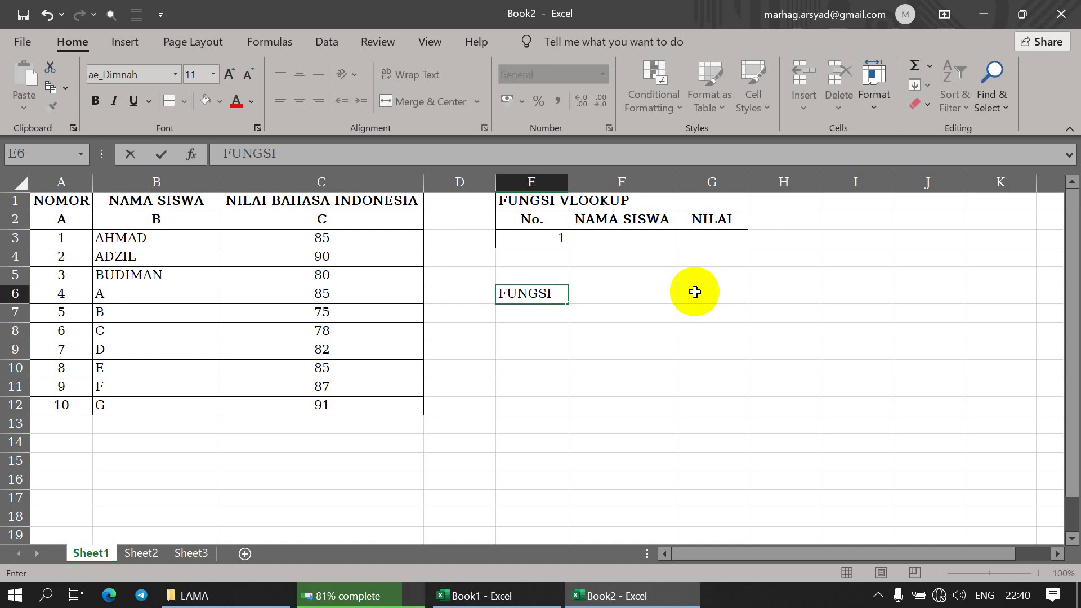
text(HLOOKUP)
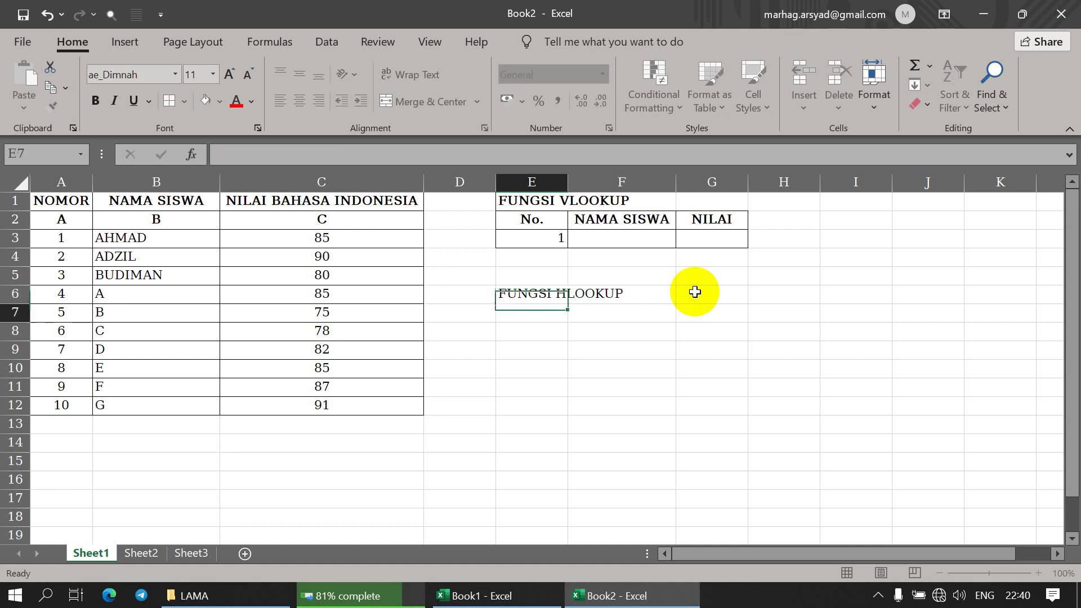
key(Return)
Copy the lookup table E2:G3 to E7, directly below the FUNGSI HLOOKUP title.
drag(527, 223, 688, 240)
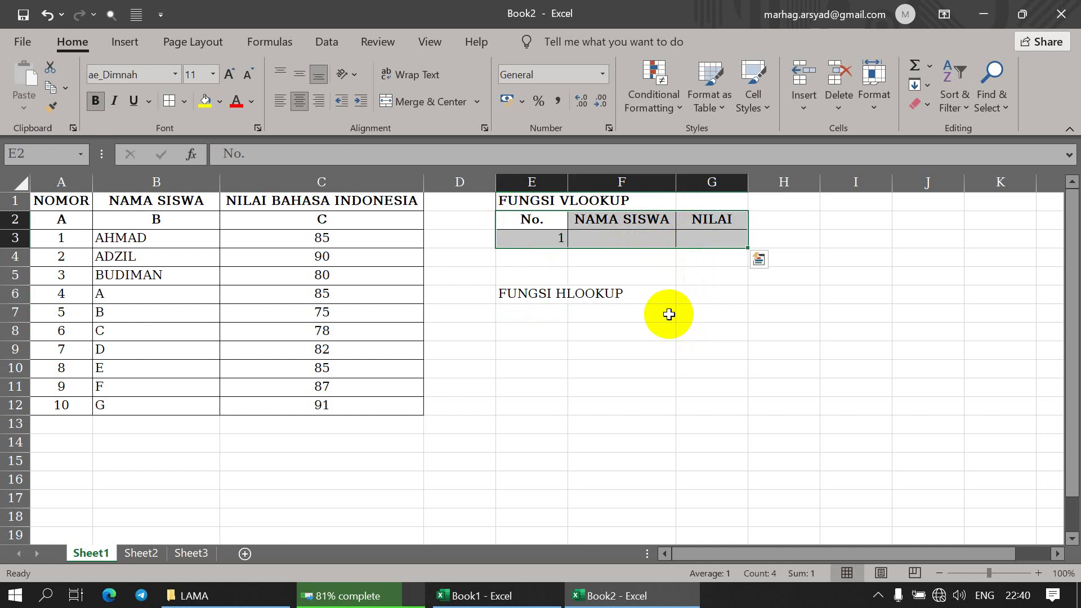
key(ctrl+c)
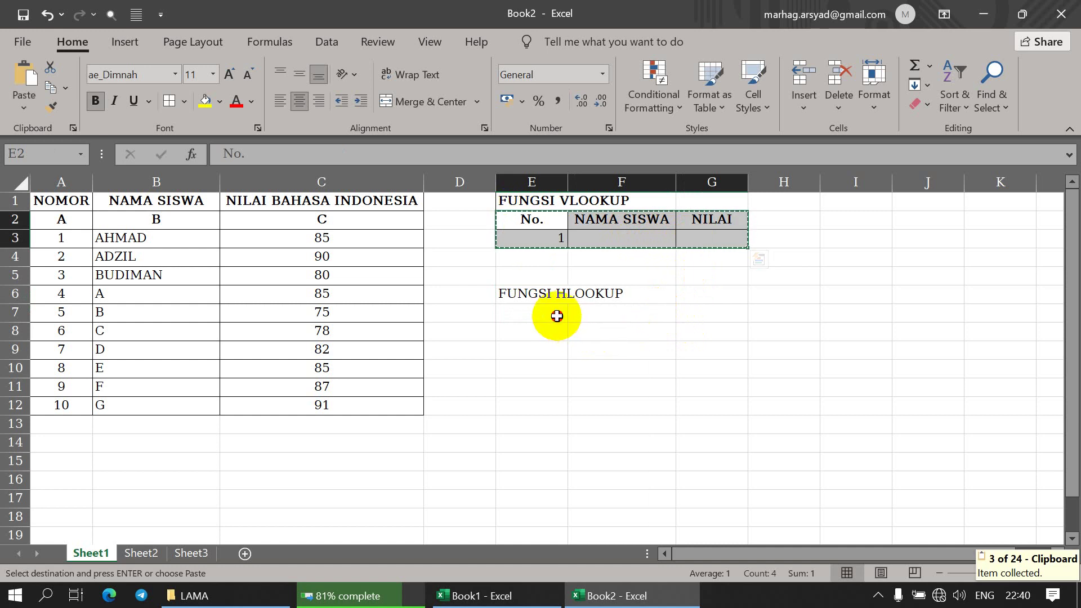
click(553, 313)
key(Return)
click(847, 290)
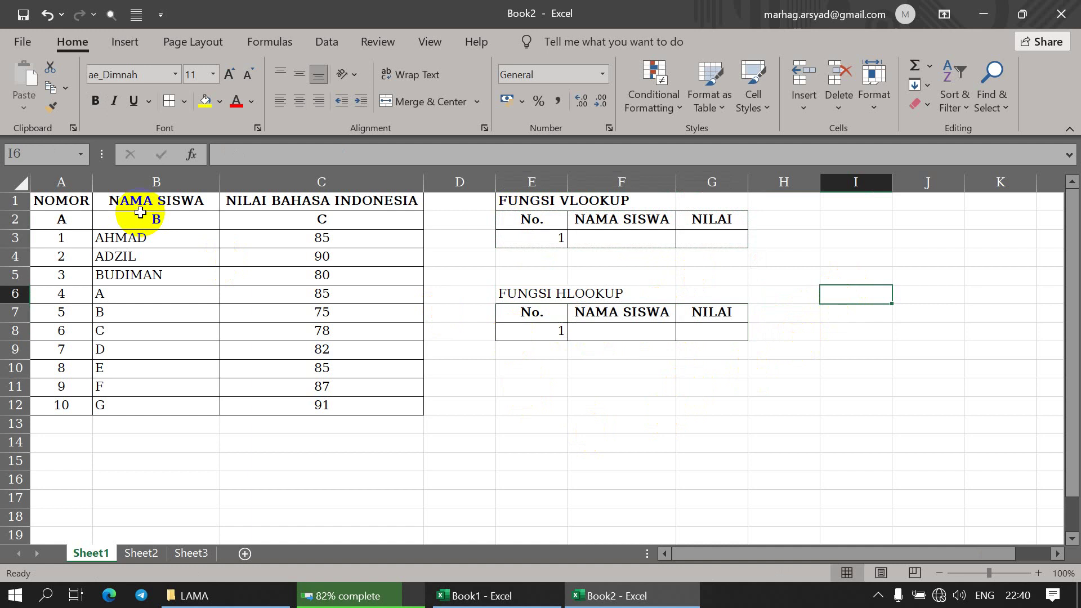
Enter the column letter B in E8 and centre the lookup entries in E8 and E3.
click(158, 220)
click(549, 334)
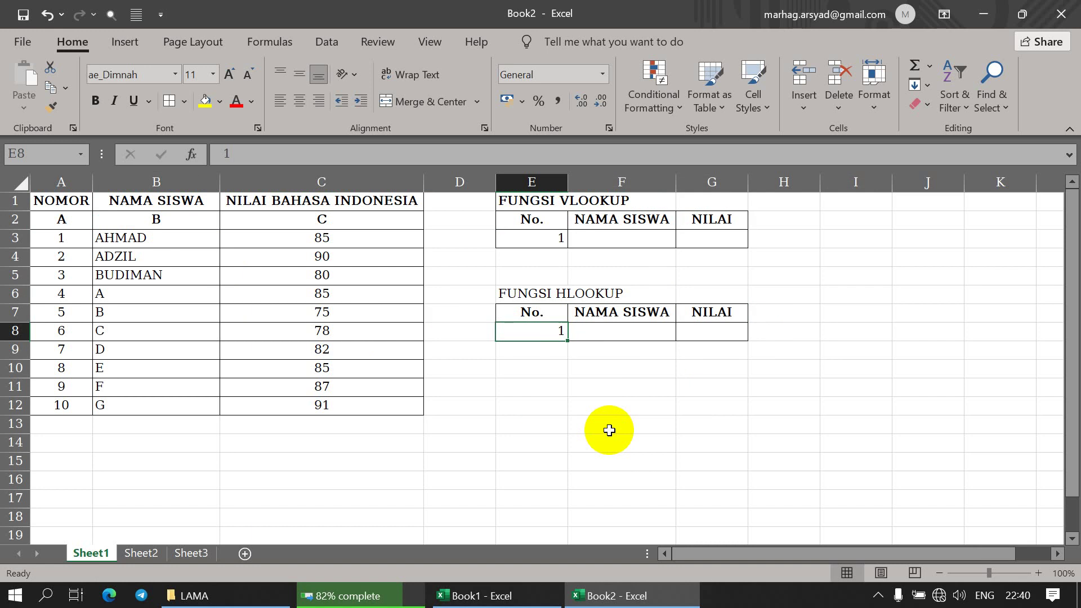
text(B)
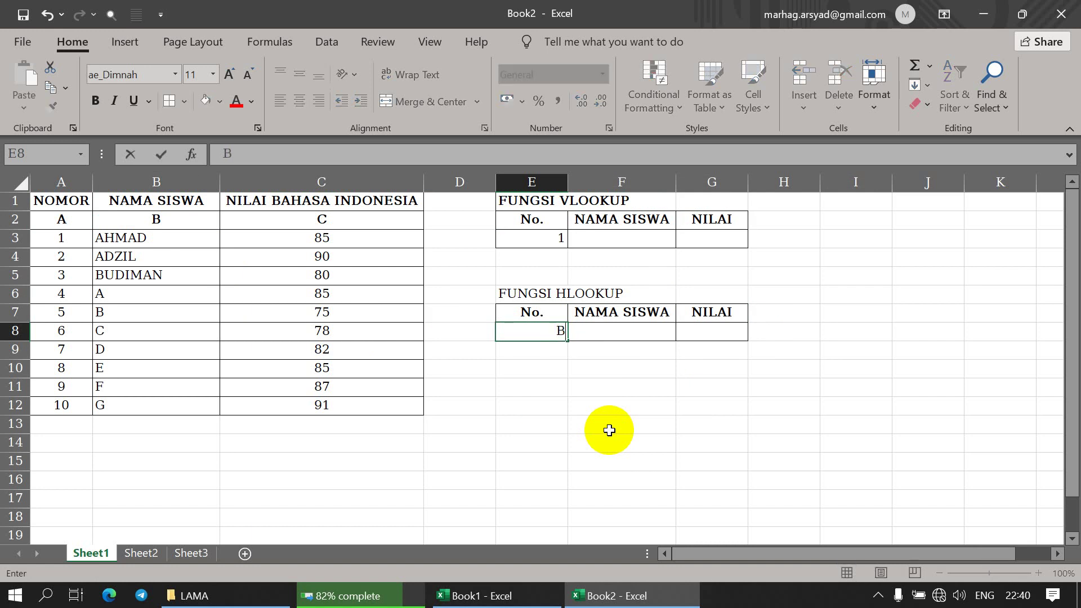
click(610, 430)
click(518, 333)
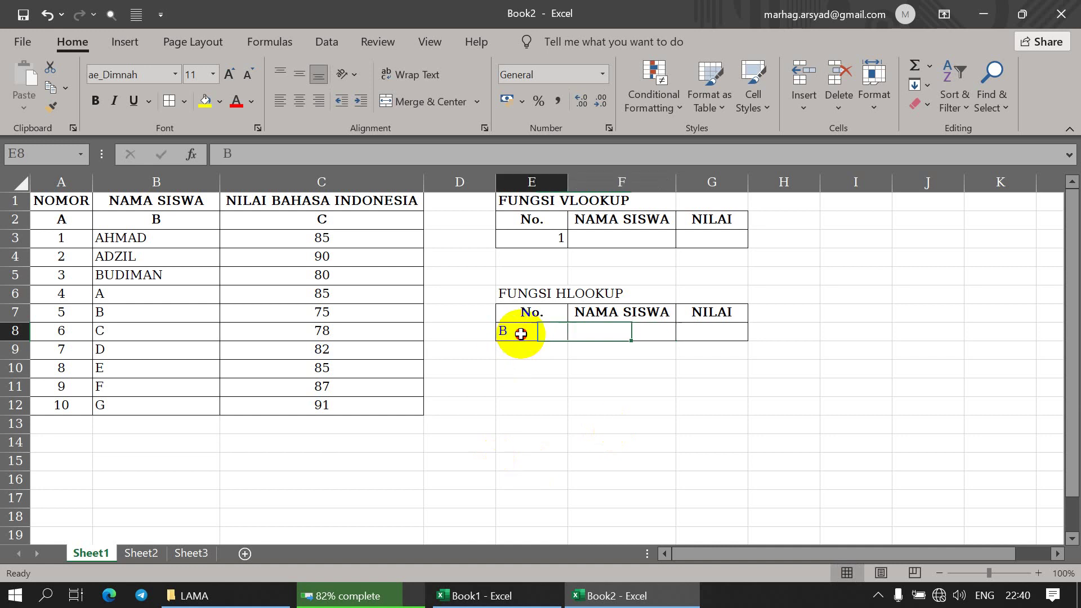
click(299, 102)
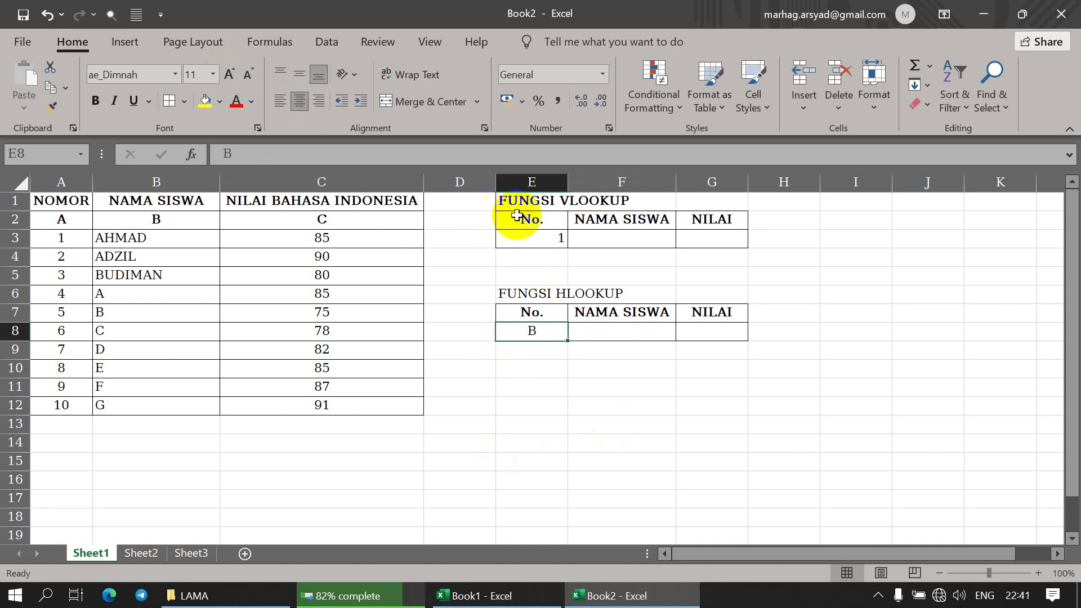
click(533, 235)
click(299, 102)
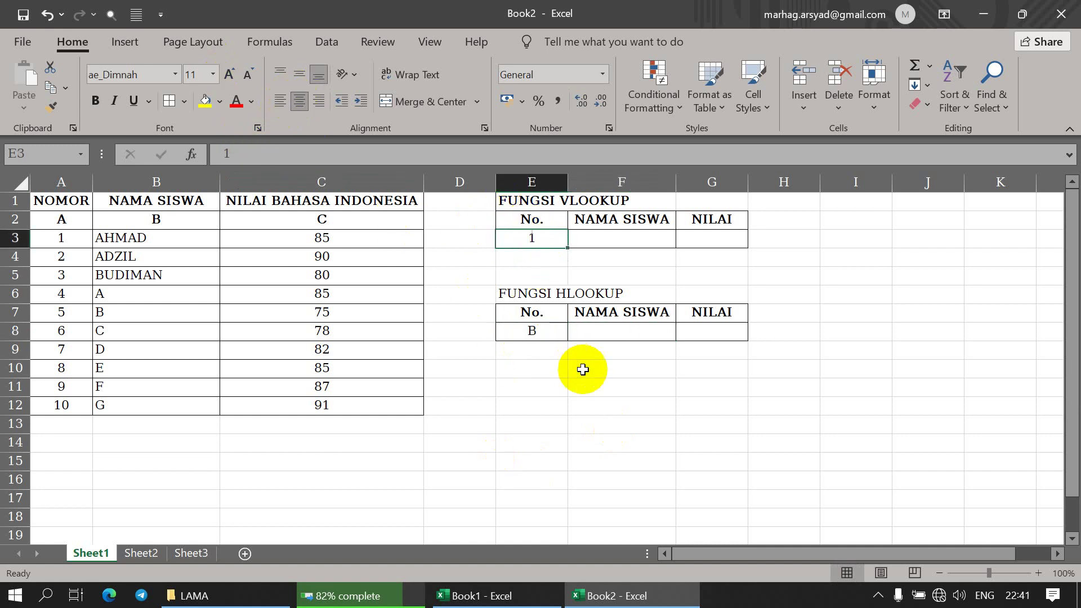
click(562, 368)
Change the lookup letter in cell E8 of the HLOOKUP table to C.
click(533, 332)
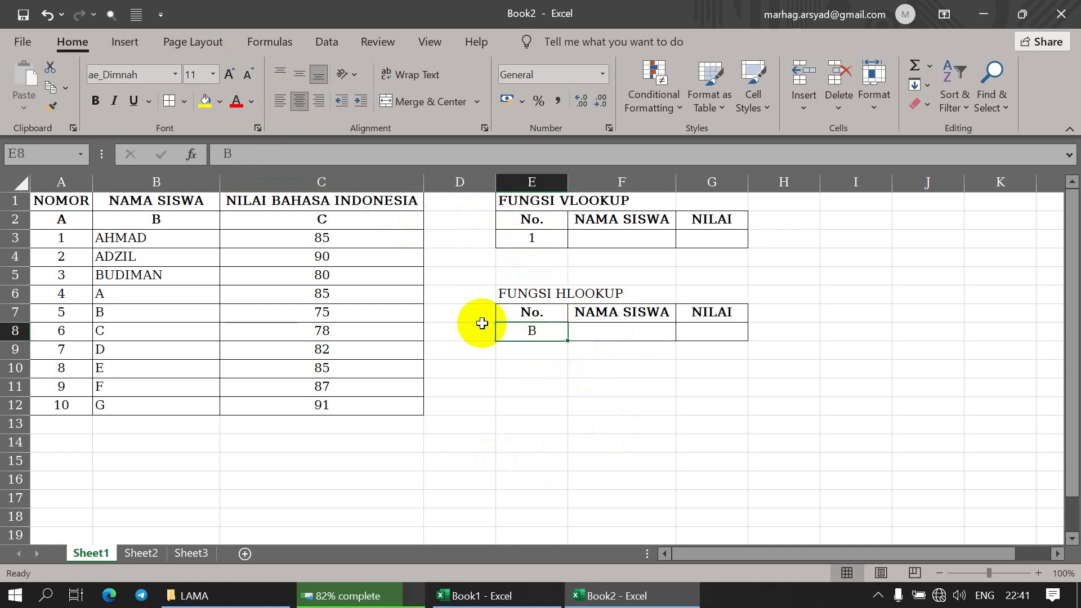
drag(145, 222, 152, 234)
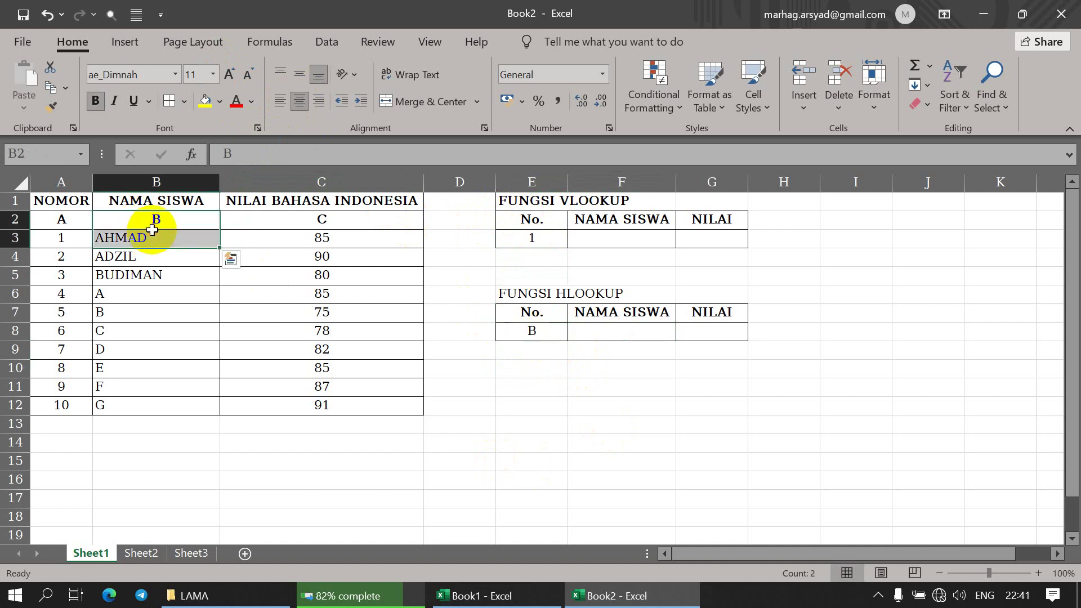
click(545, 331)
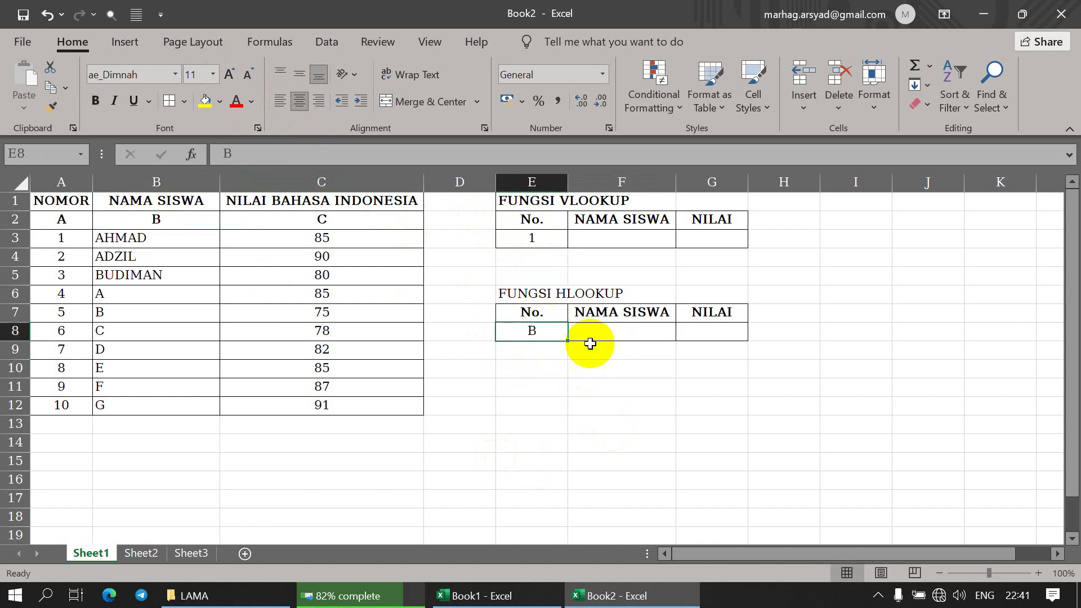
text(C)
click(595, 371)
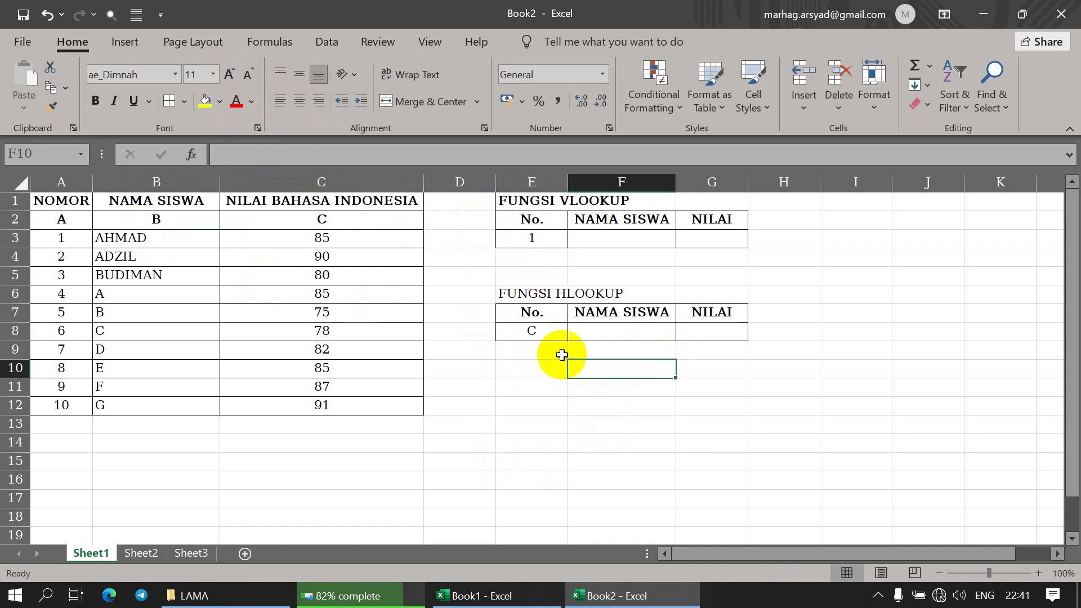
click(337, 221)
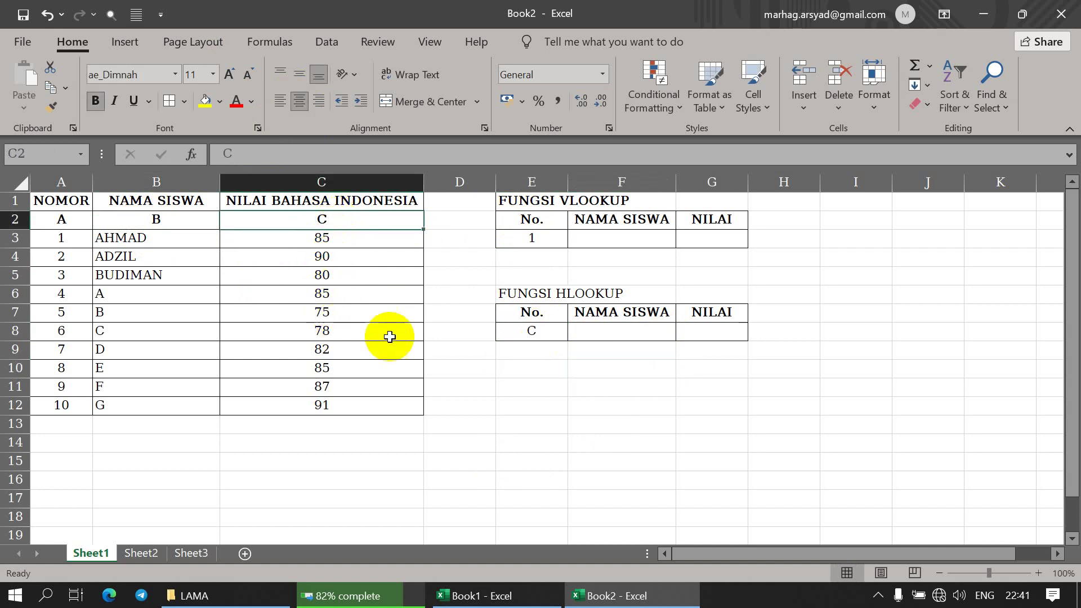
click(552, 336)
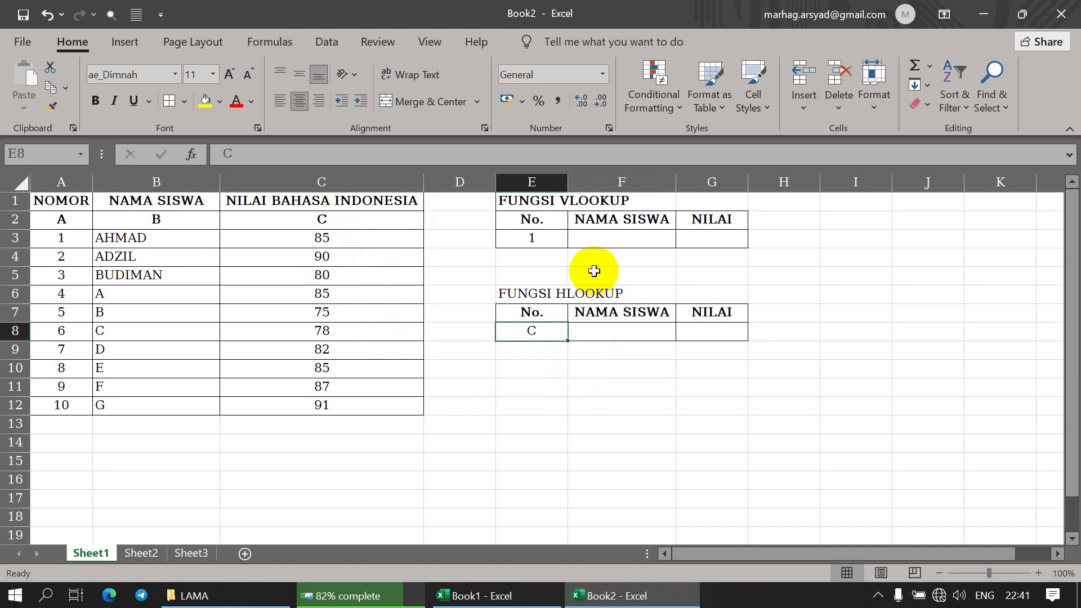
click(596, 241)
click(330, 333)
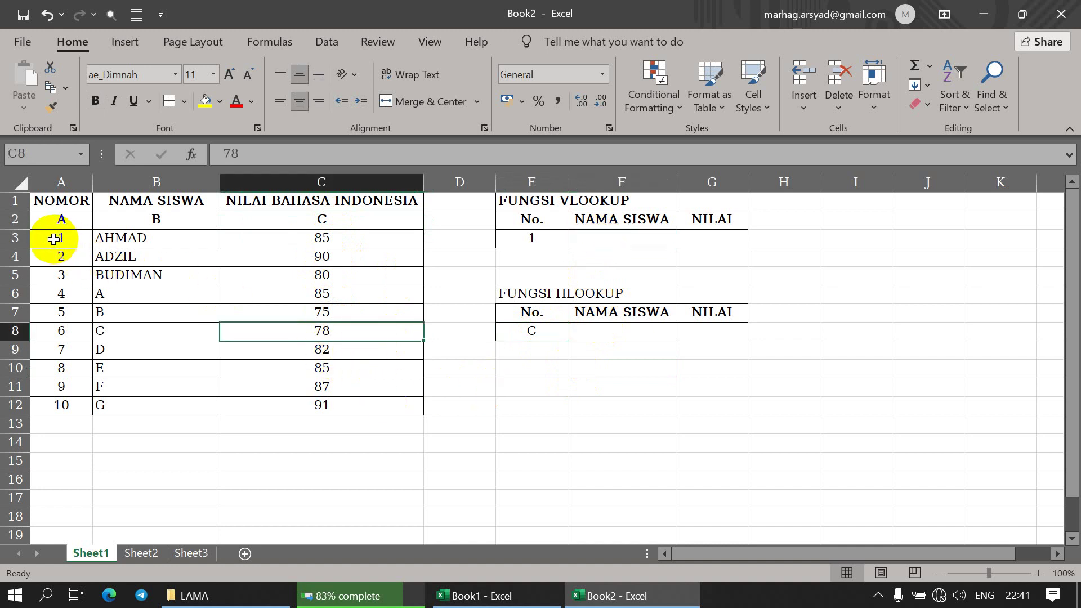
drag(53, 239, 390, 407)
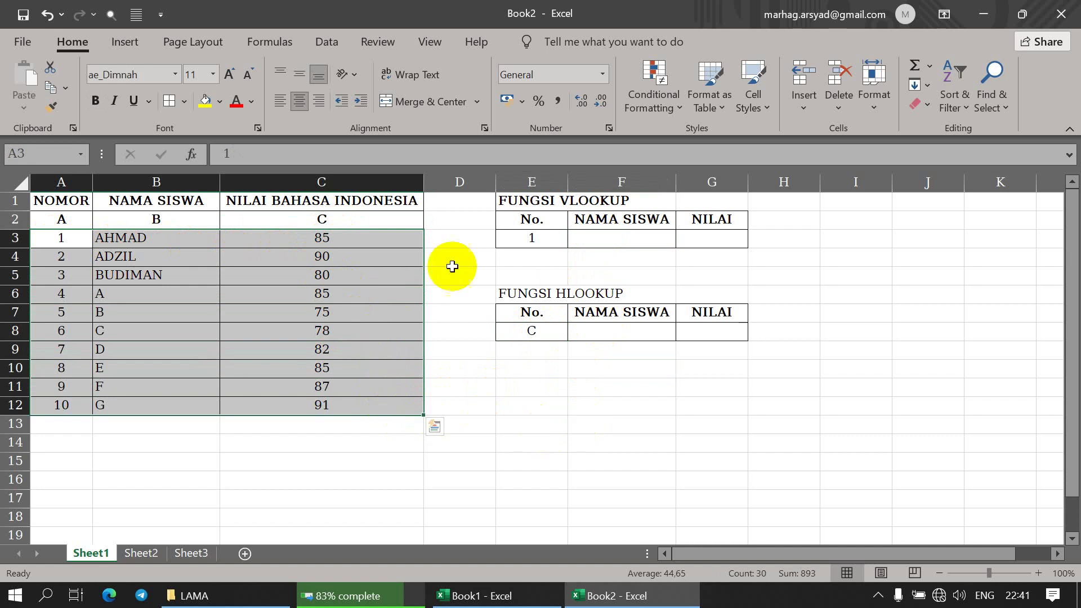
click(59, 238)
drag(58, 236, 405, 407)
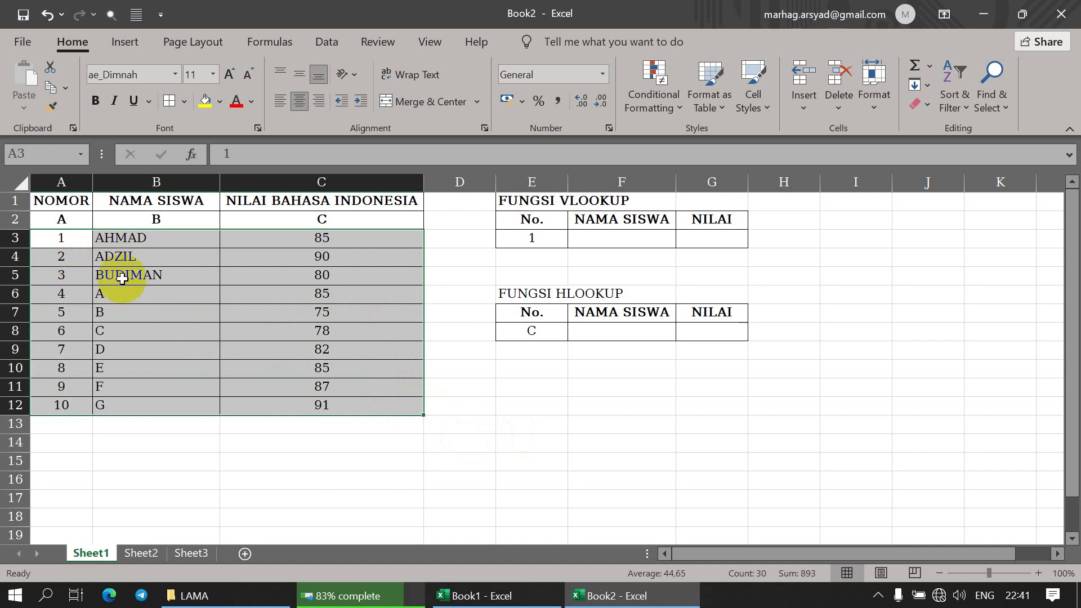
click(129, 49)
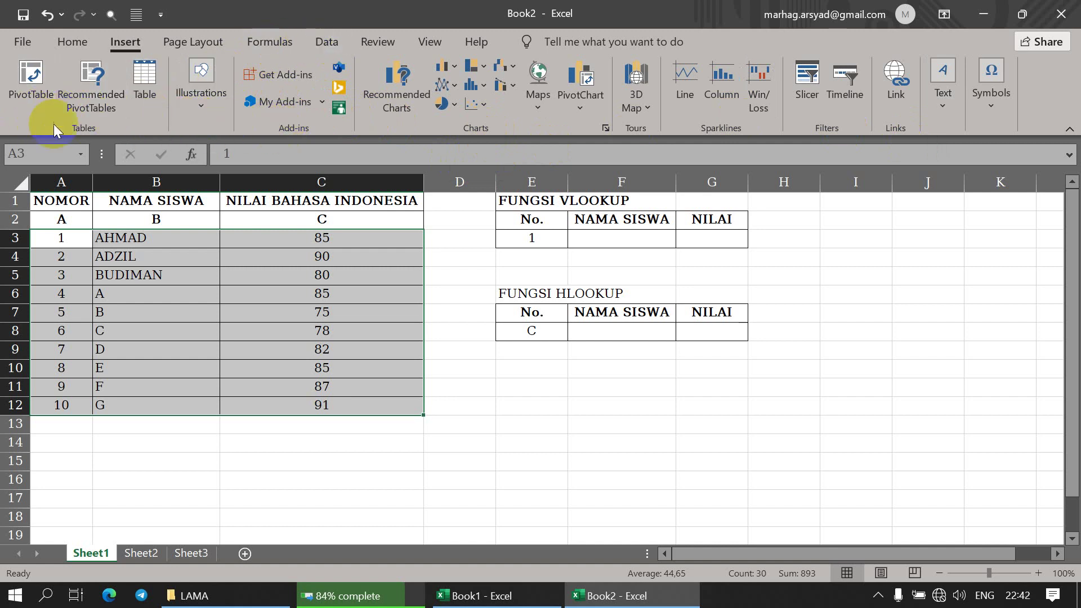
click(261, 242)
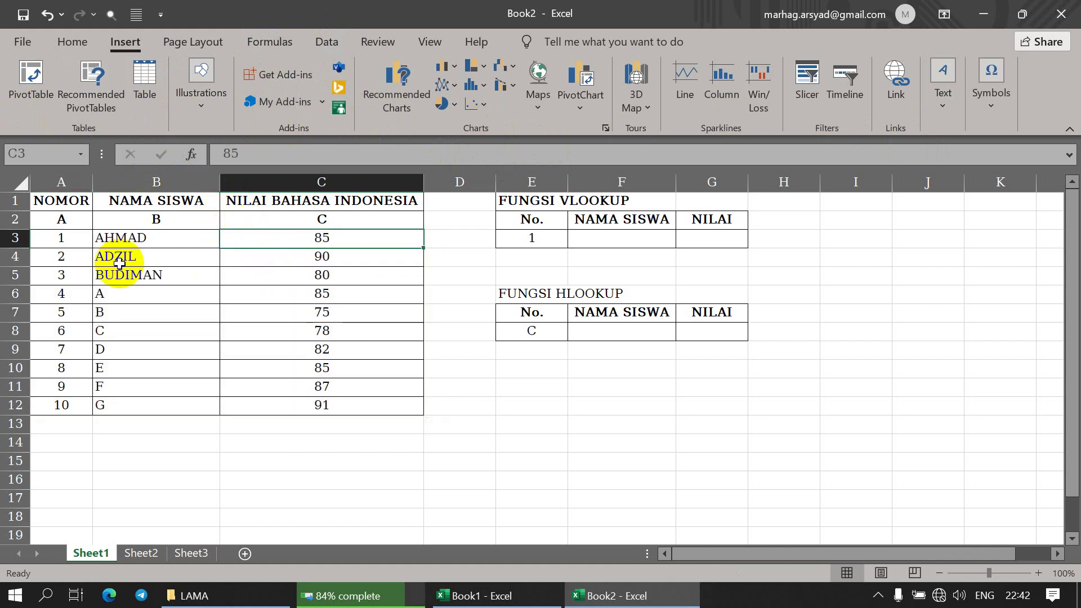
drag(56, 239, 384, 411)
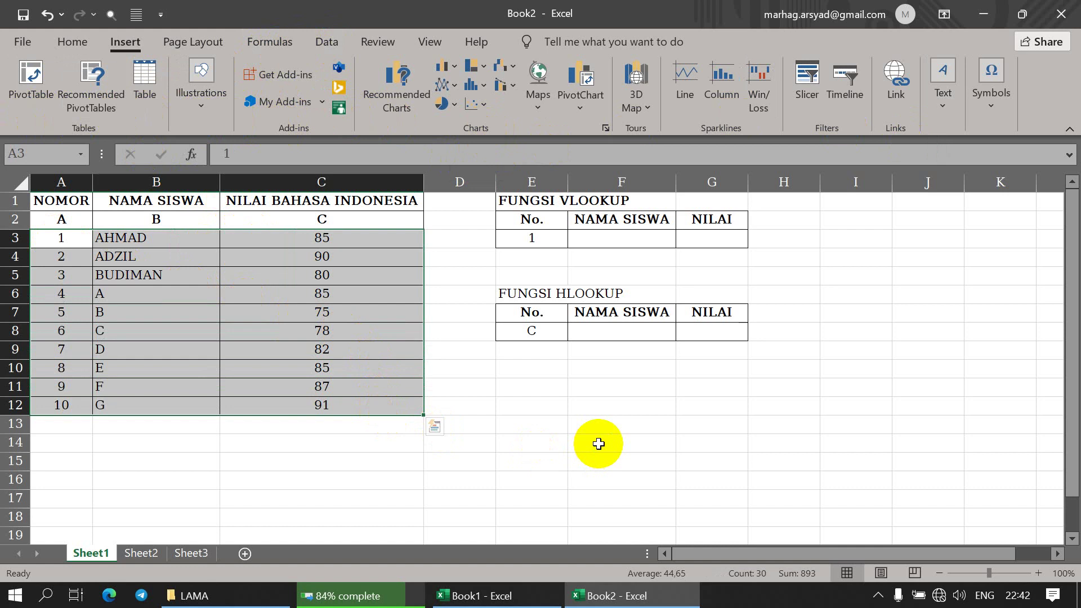
key(alt+i)
key(n)
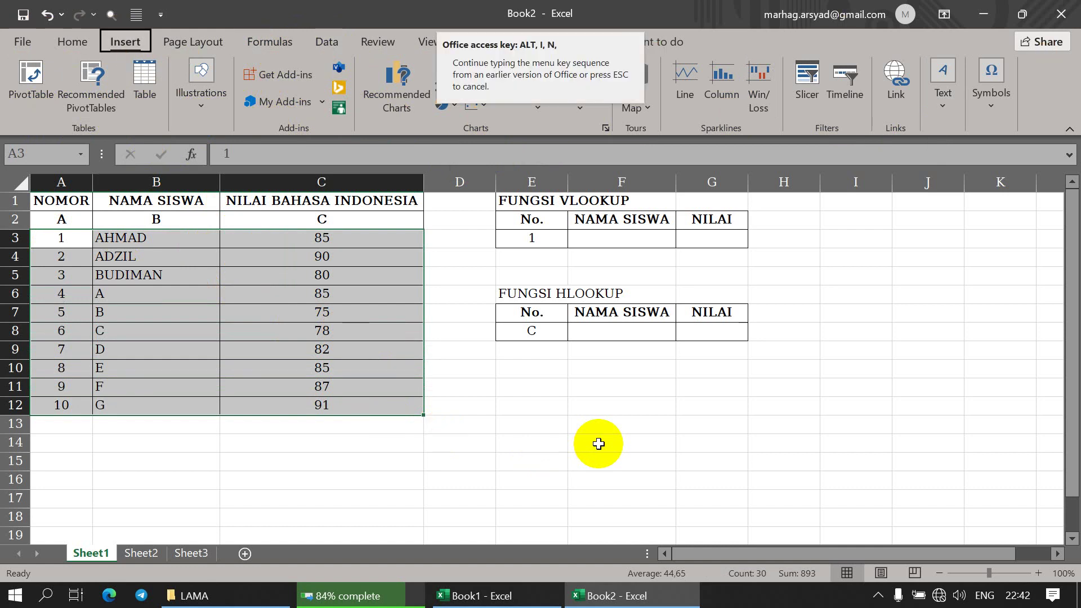
key(d)
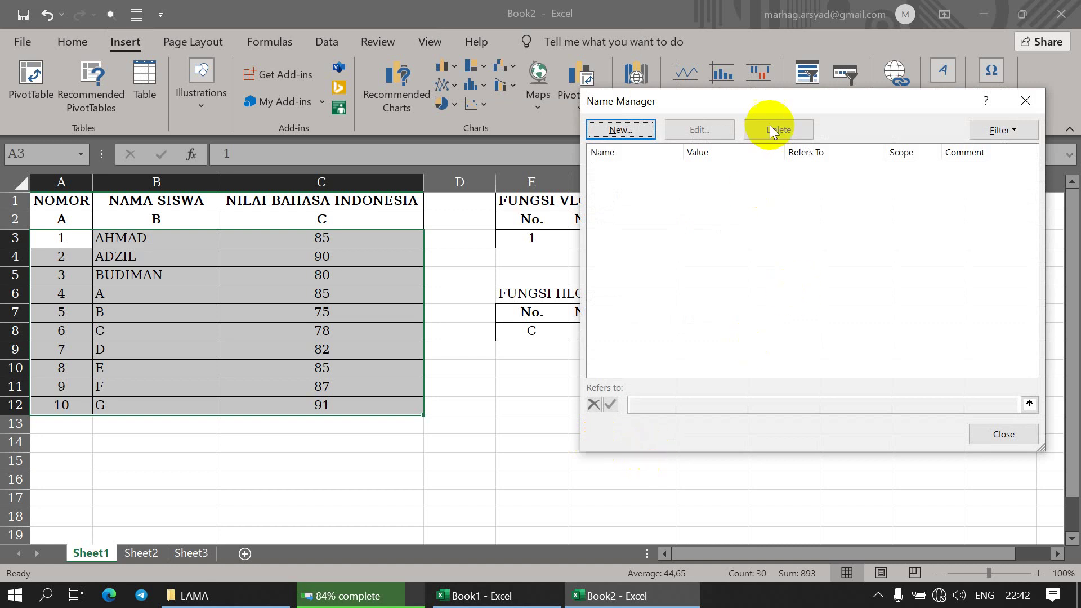
drag(778, 104, 552, 87)
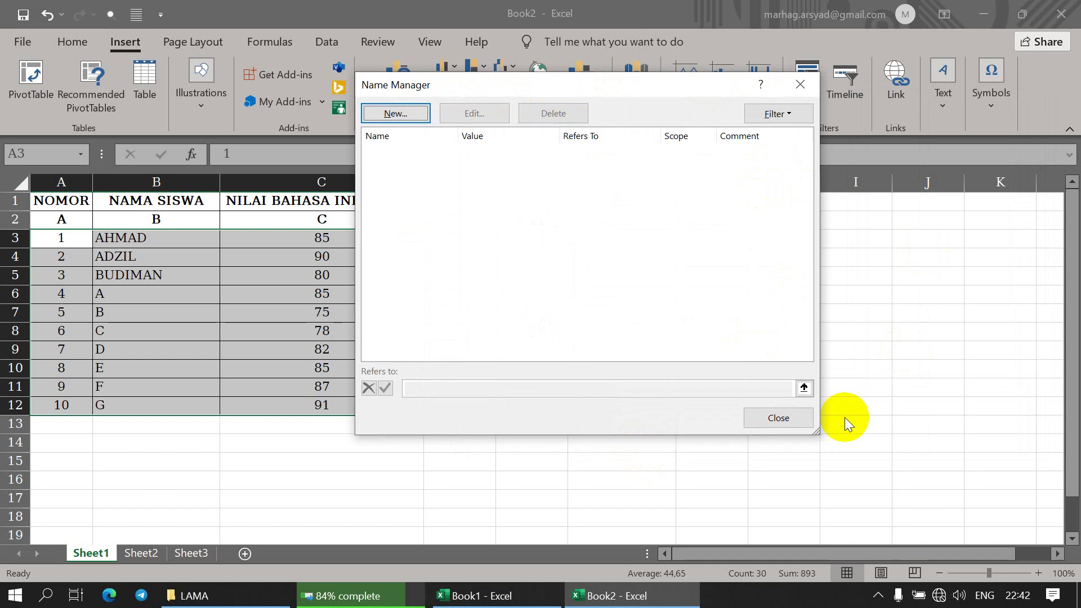
click(769, 419)
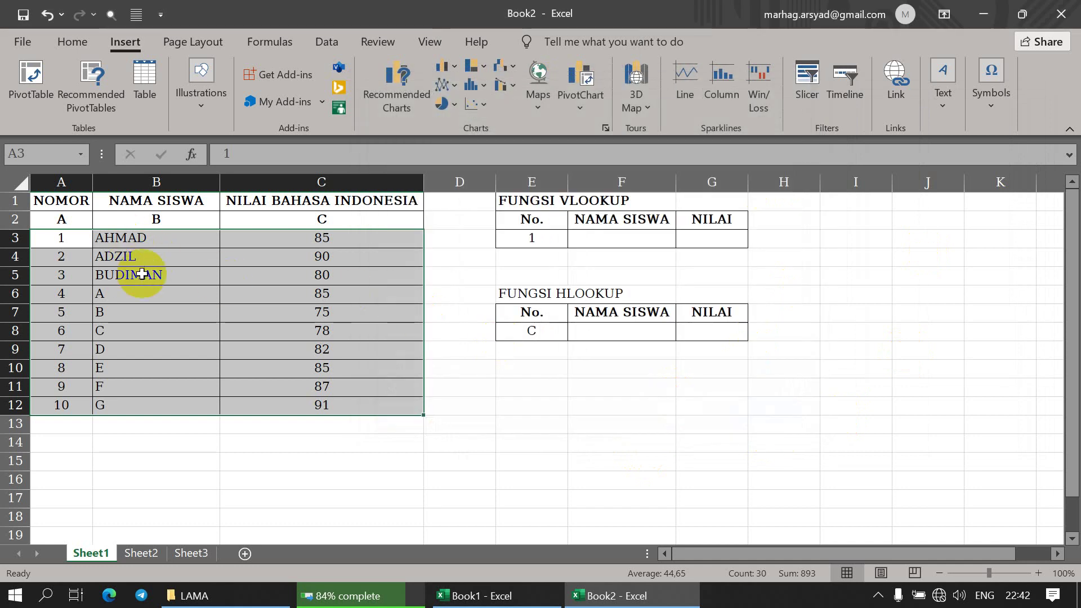
click(142, 274)
click(44, 240)
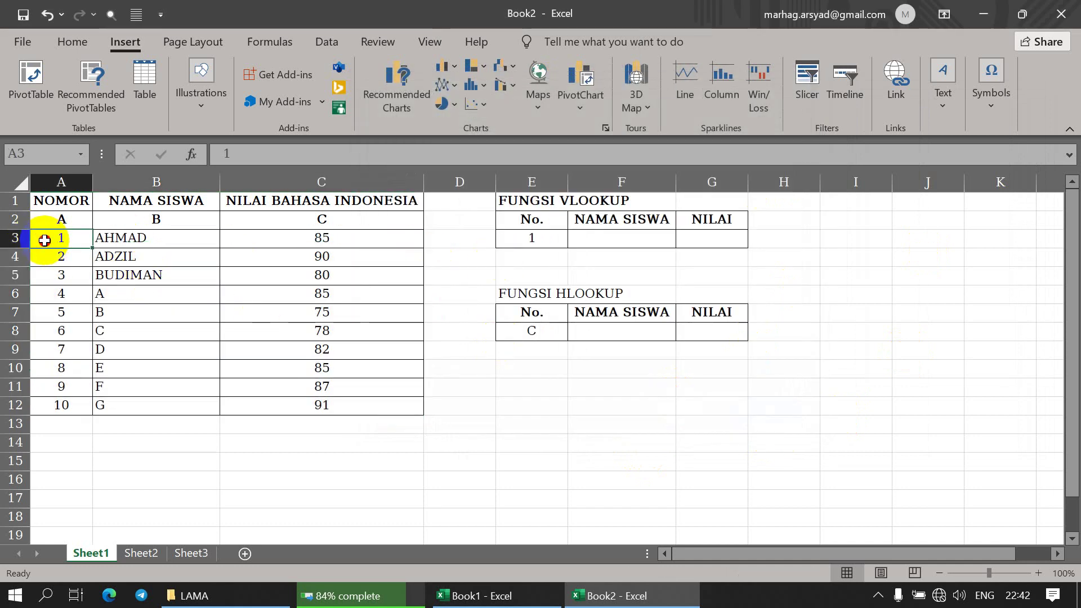
drag(45, 241, 345, 403)
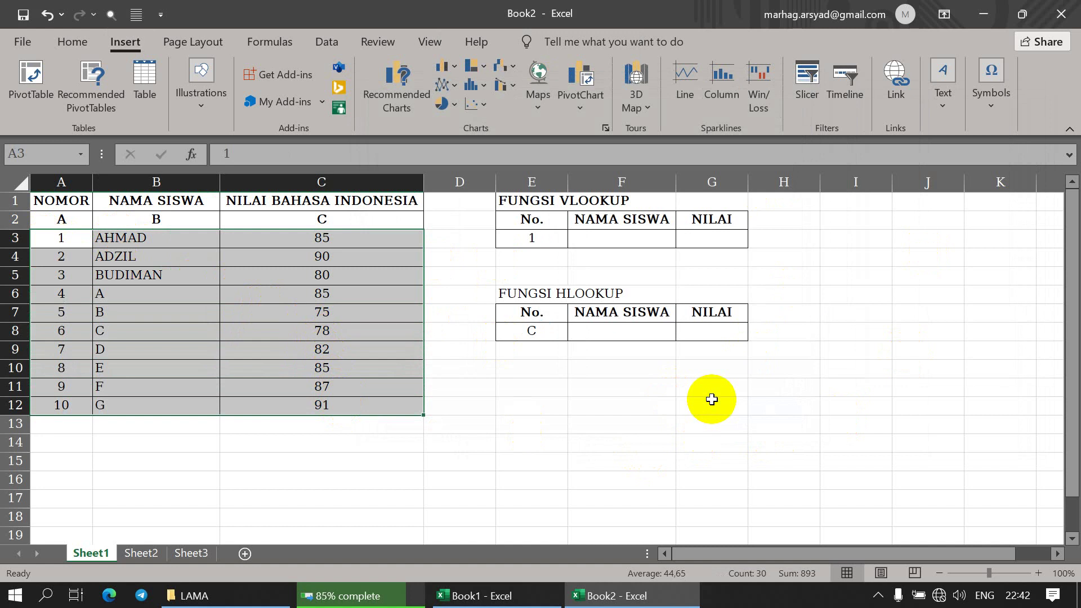
key(alt+i)
key(n)
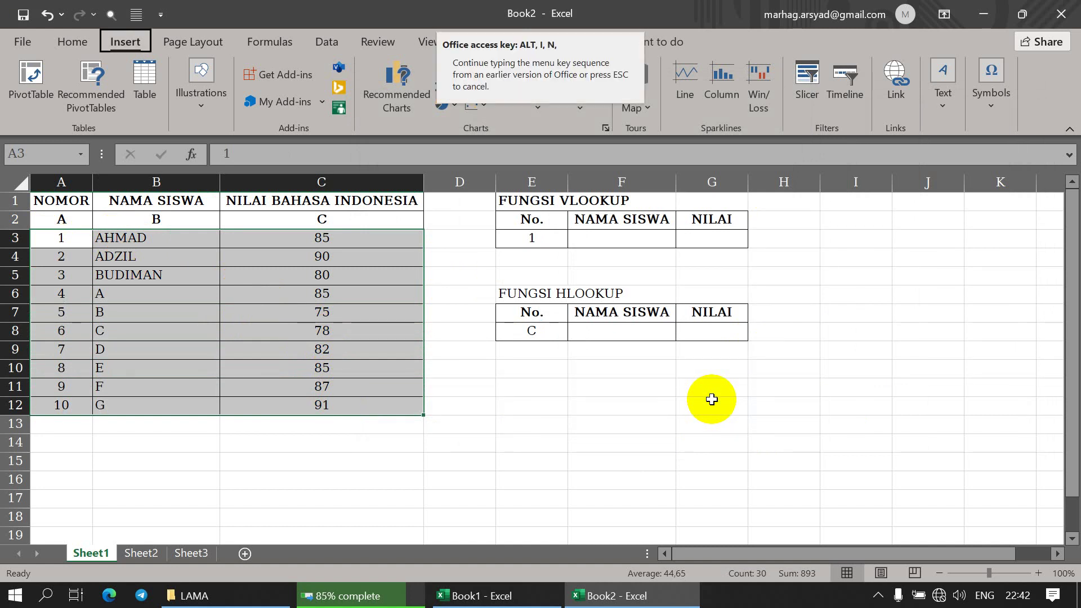
key(d)
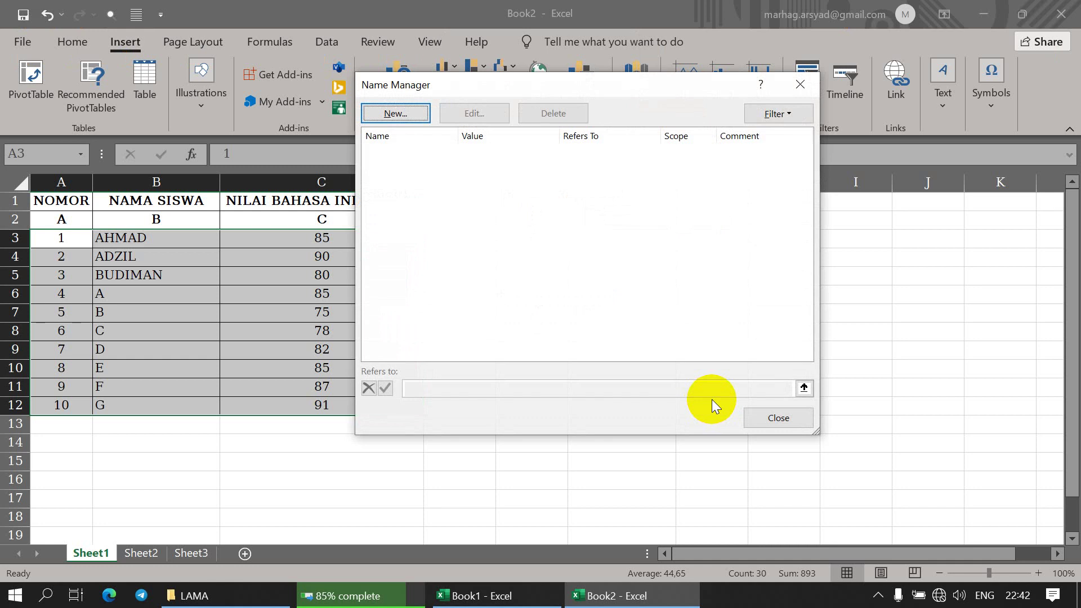
click(768, 419)
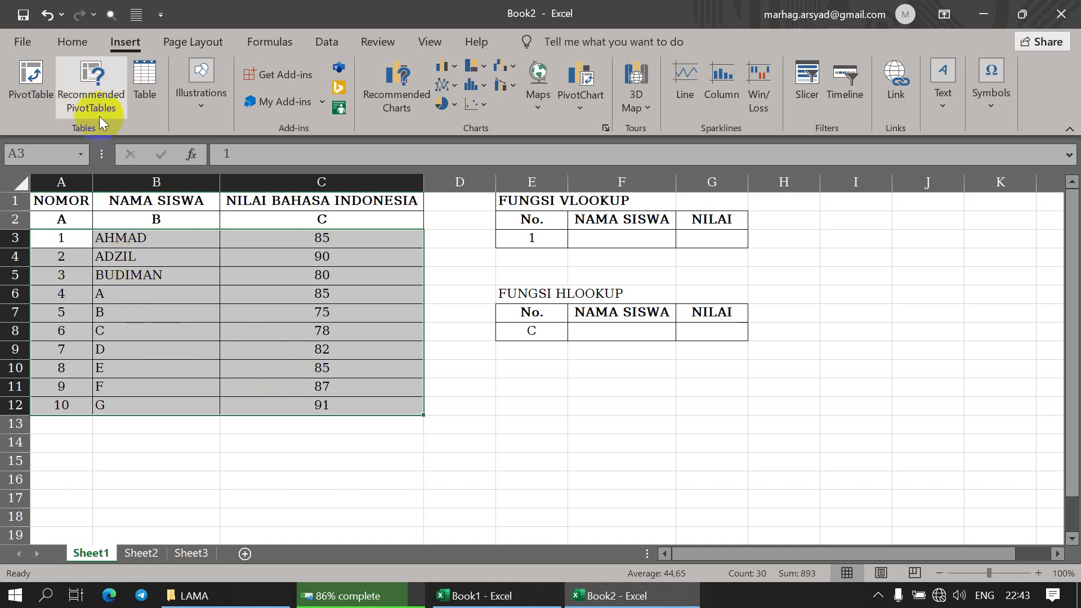
click(66, 44)
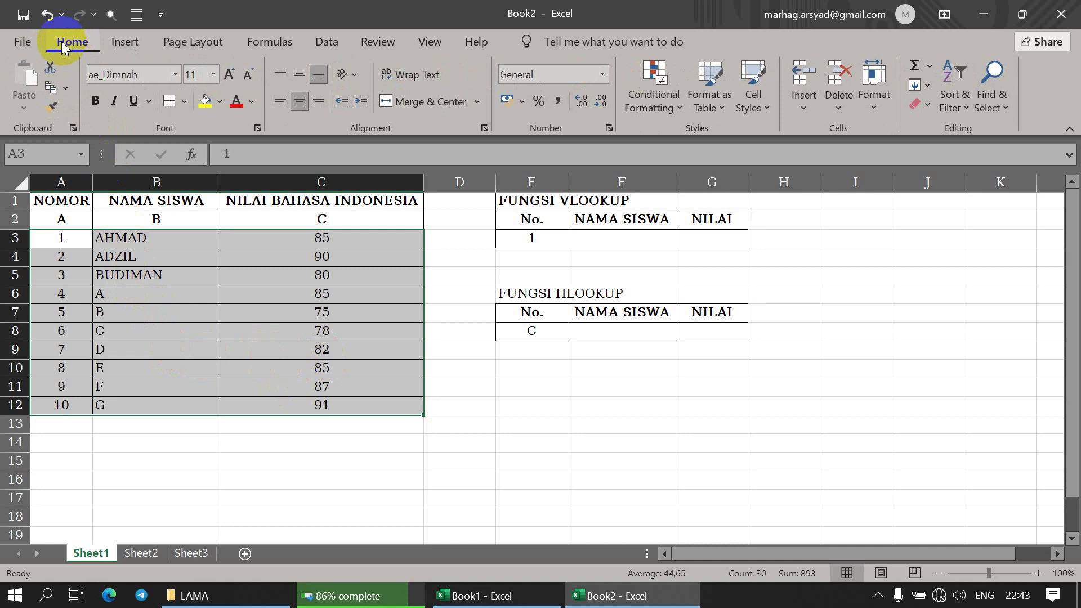
click(117, 42)
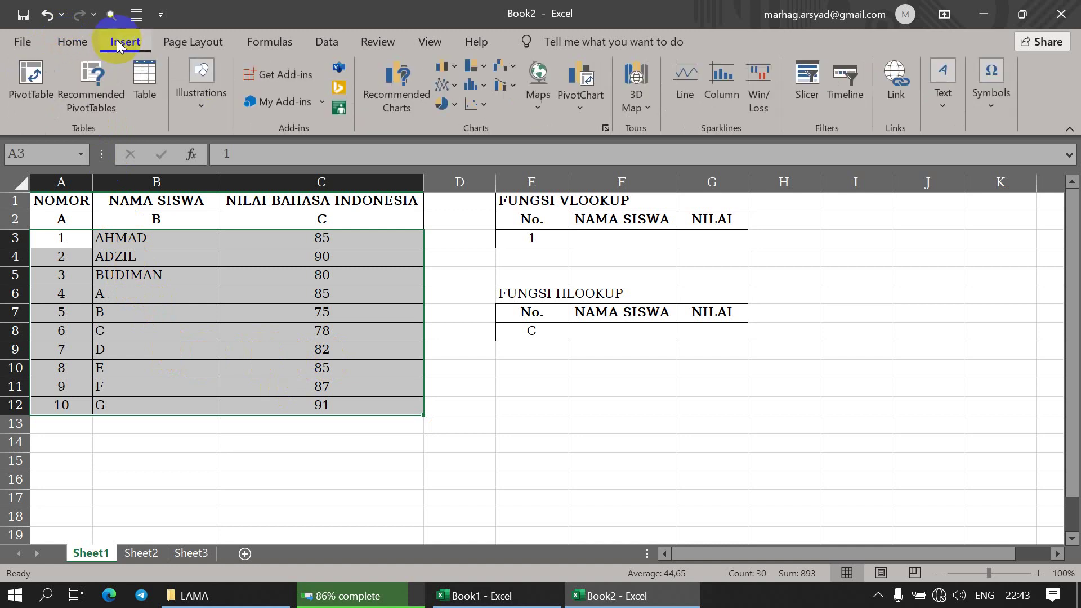
click(147, 91)
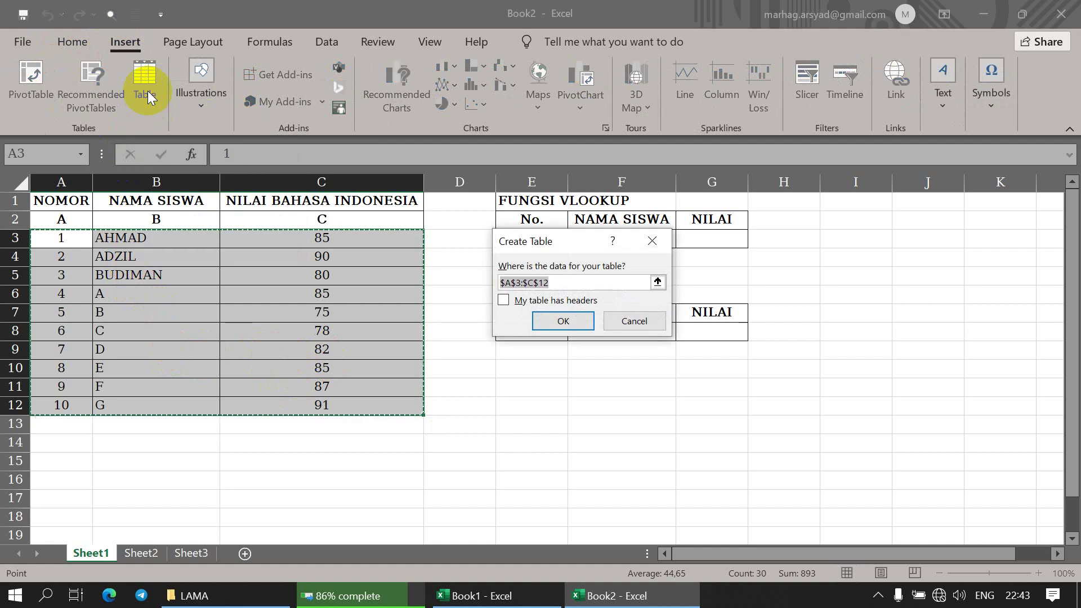
click(628, 321)
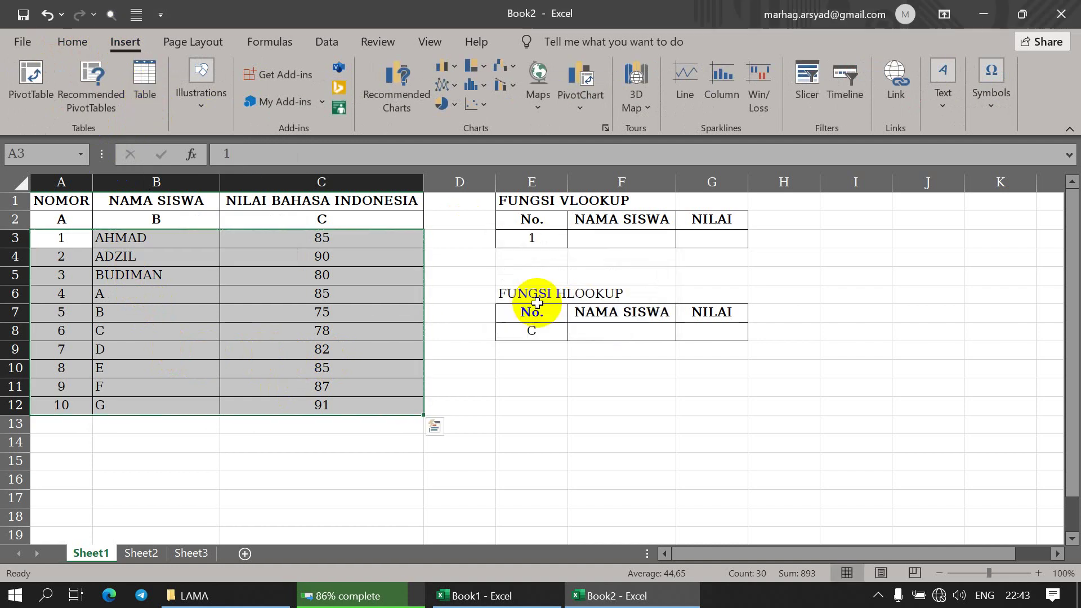
click(115, 257)
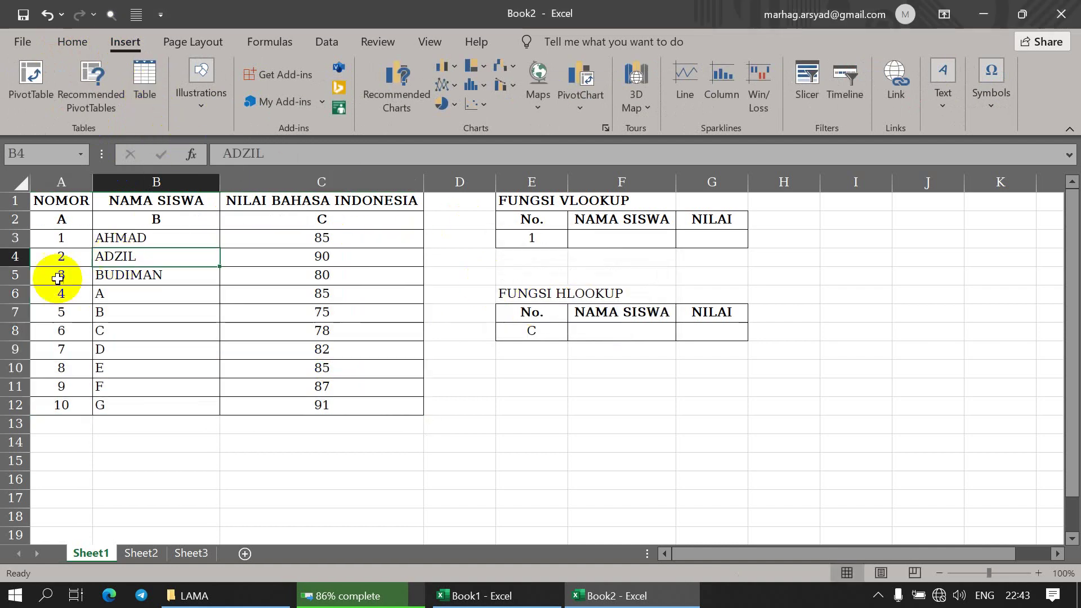
Define the workbook-scoped name DATA1 for the student data in A3:C12, without the header rows.
drag(53, 237, 397, 409)
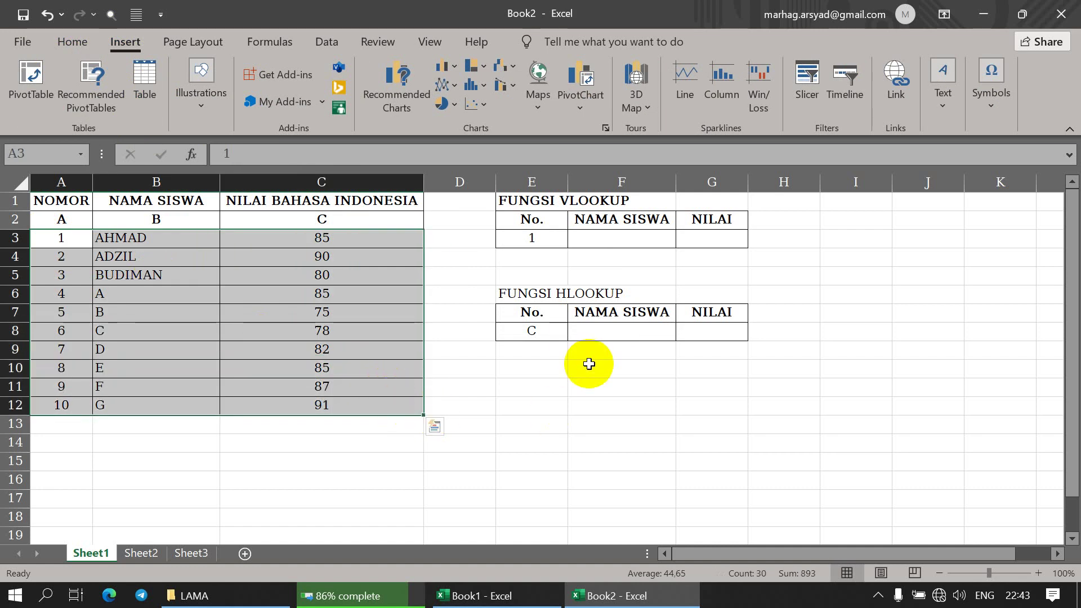
key(alt+i)
key(n)
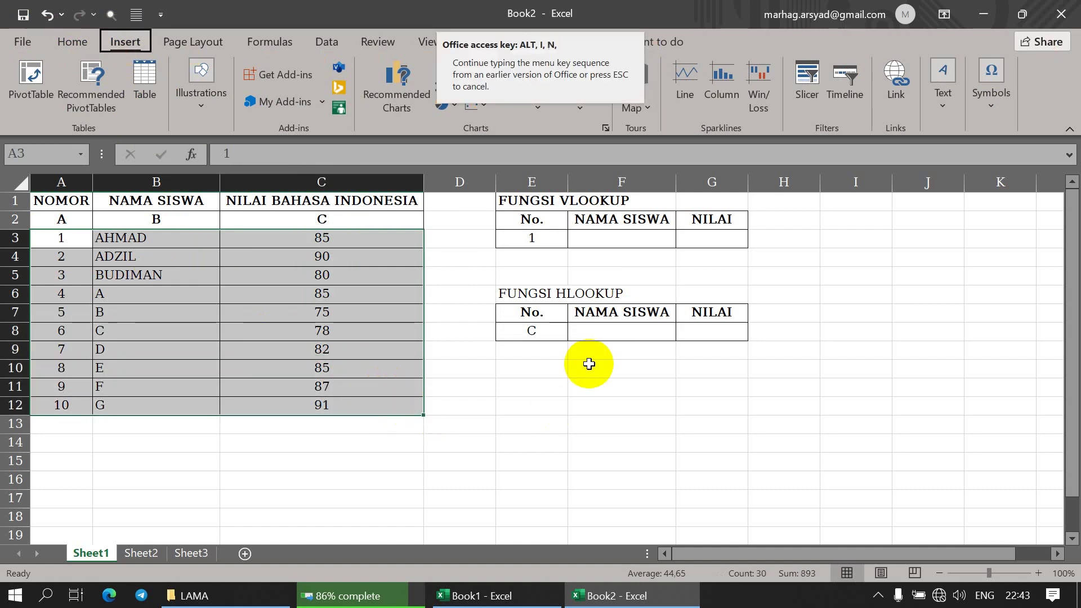
key(d)
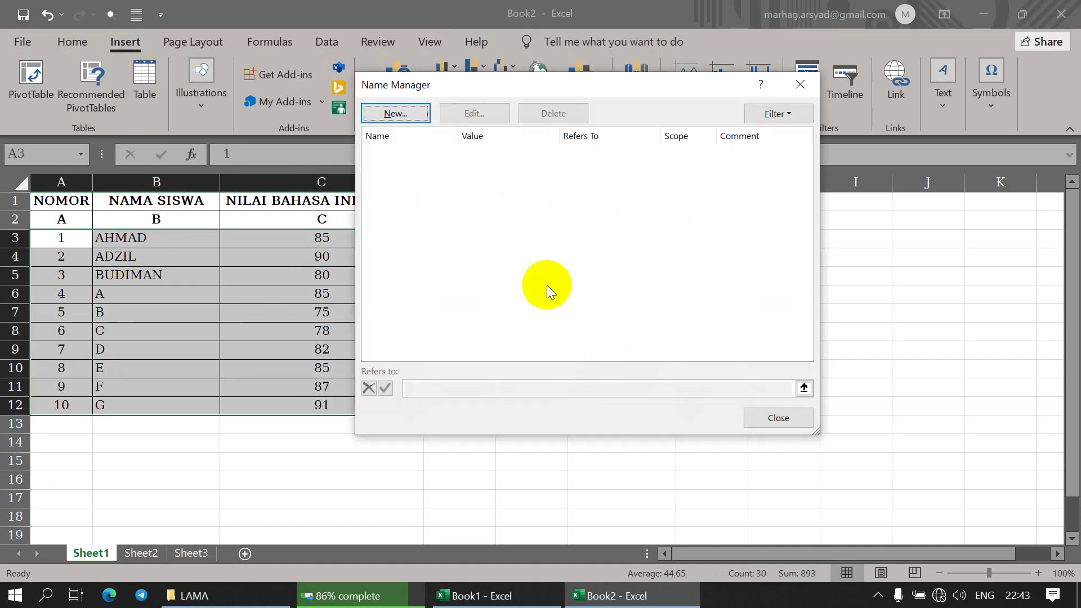
click(396, 114)
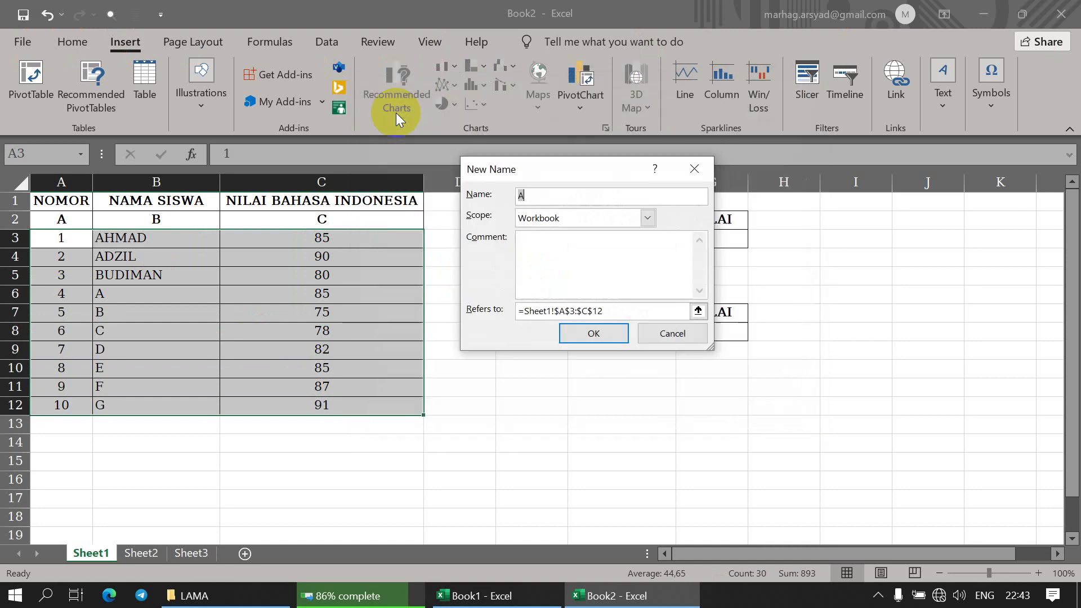
click(544, 196)
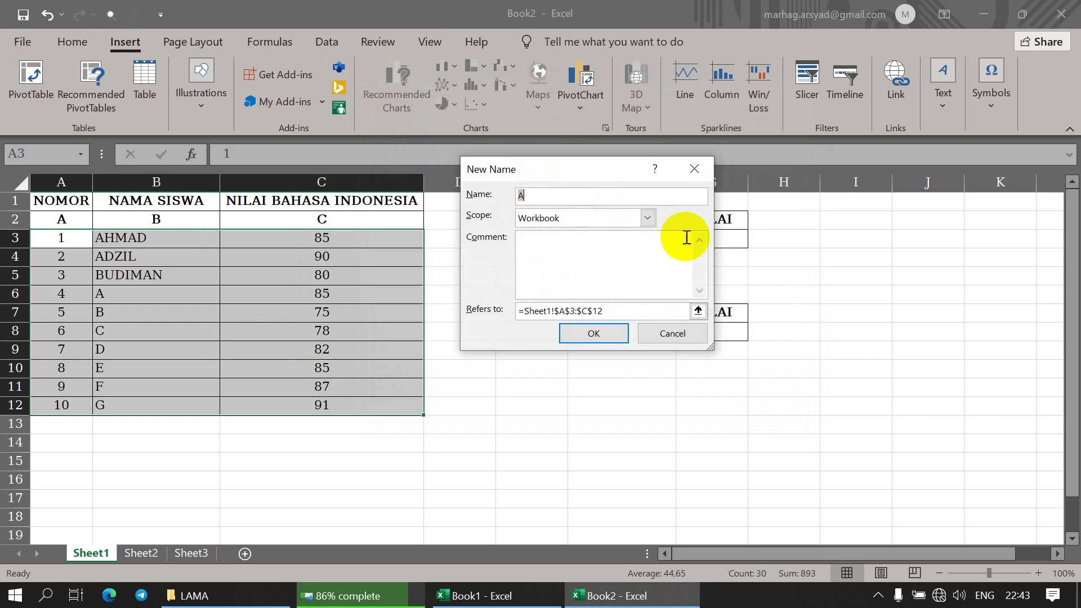
key(BackSpace)
text(DATA)
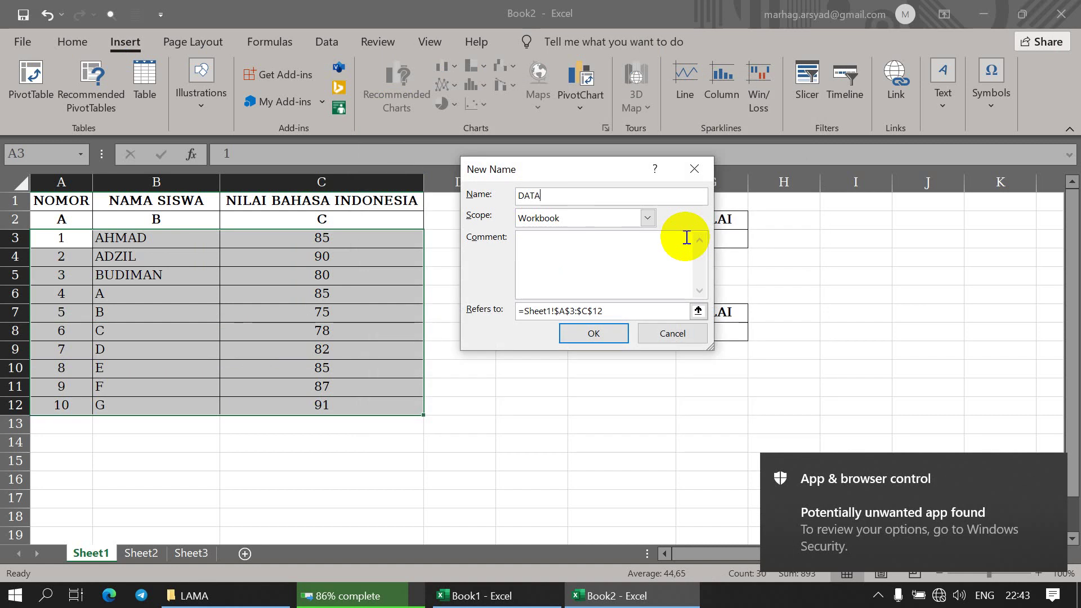
text(1)
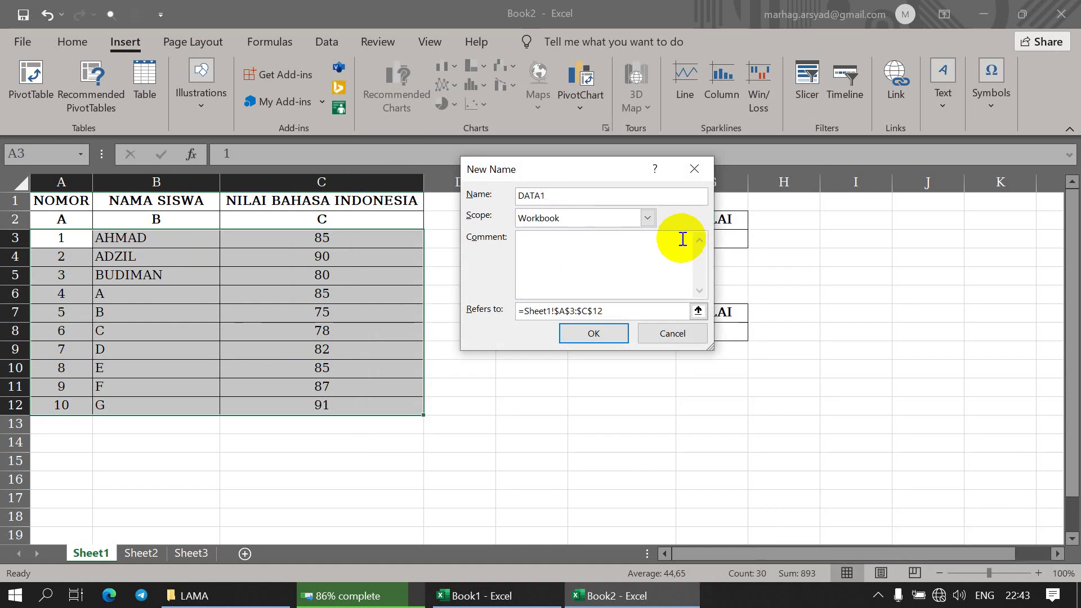
click(594, 333)
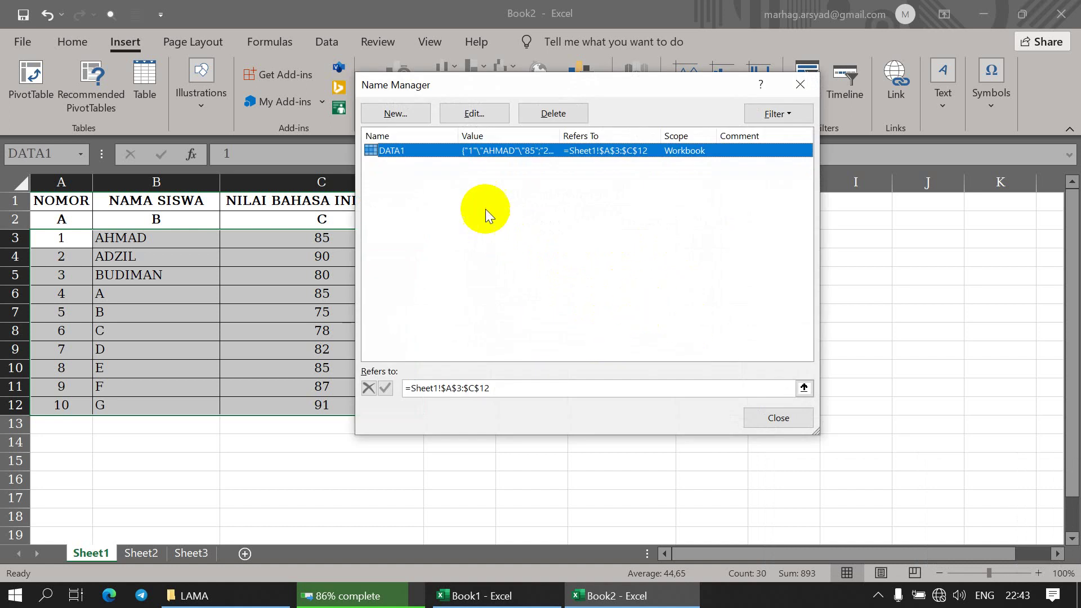
click(788, 417)
click(874, 335)
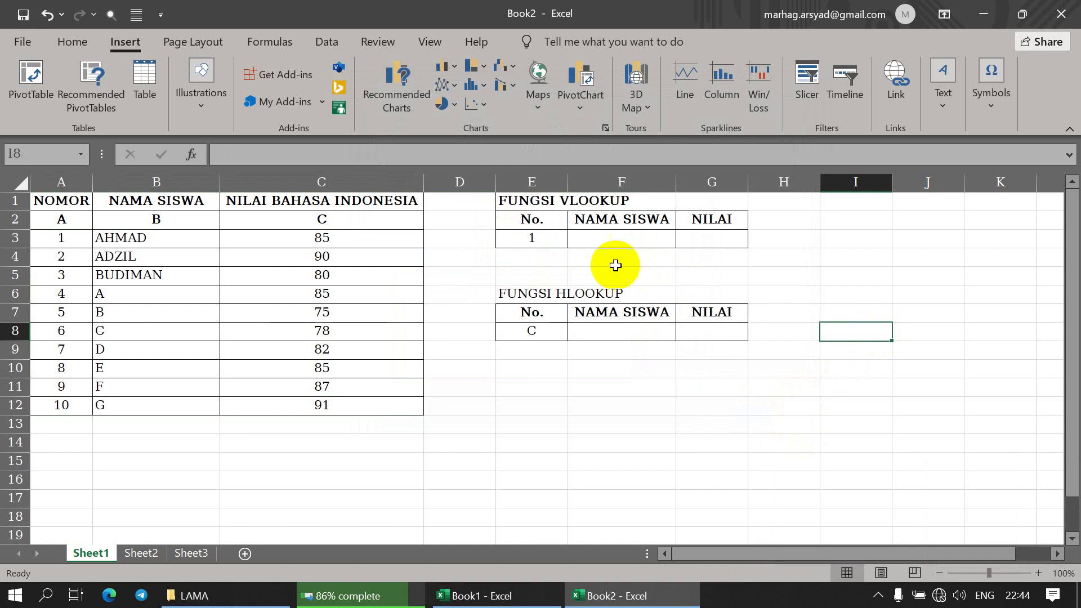
click(597, 237)
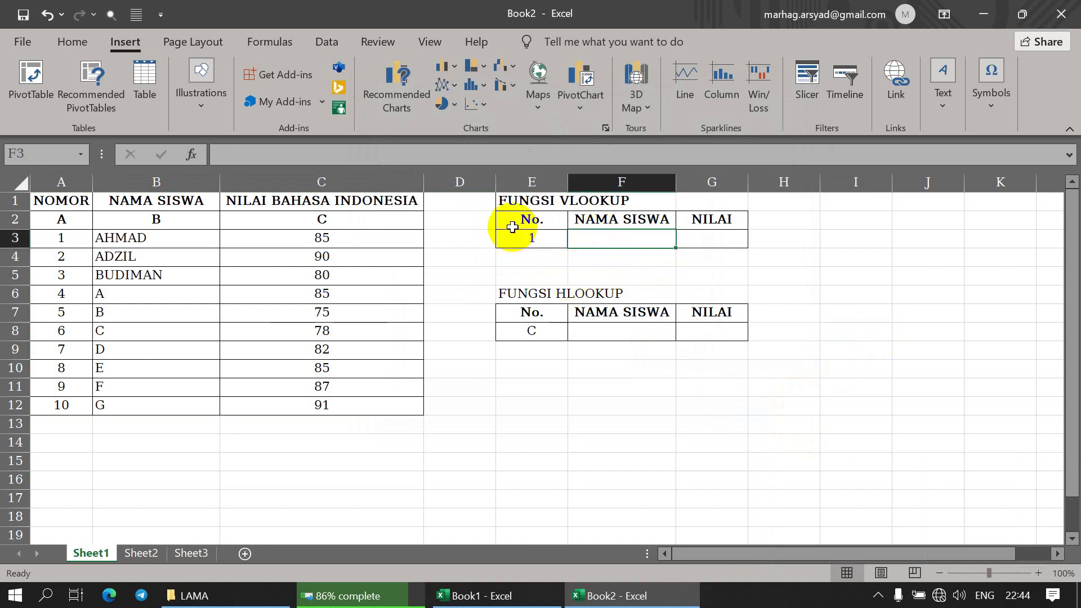
click(534, 236)
click(601, 237)
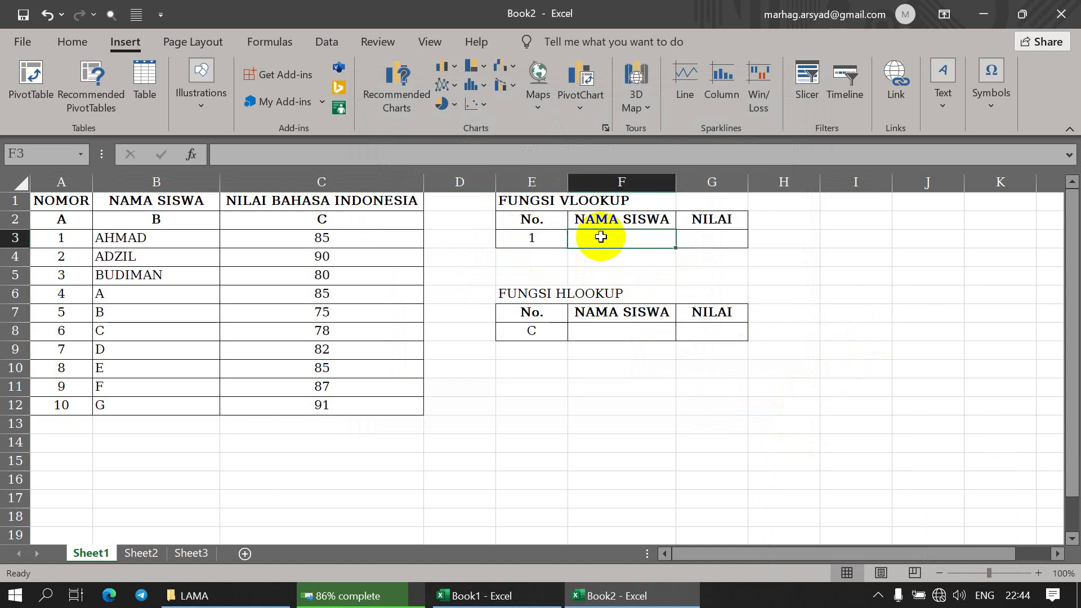
click(622, 218)
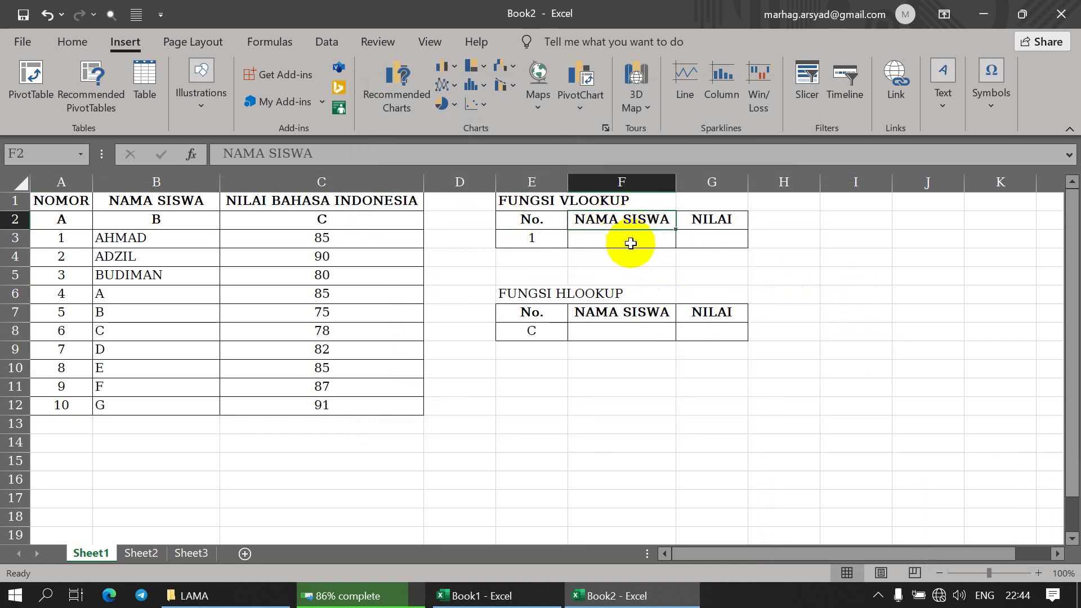
Enter the formula =VLOOKUP(E3;DATA1;2;FALSE) in F3, under NAMA SISWA in the FUNGSI VLOOKUP table.
click(628, 239)
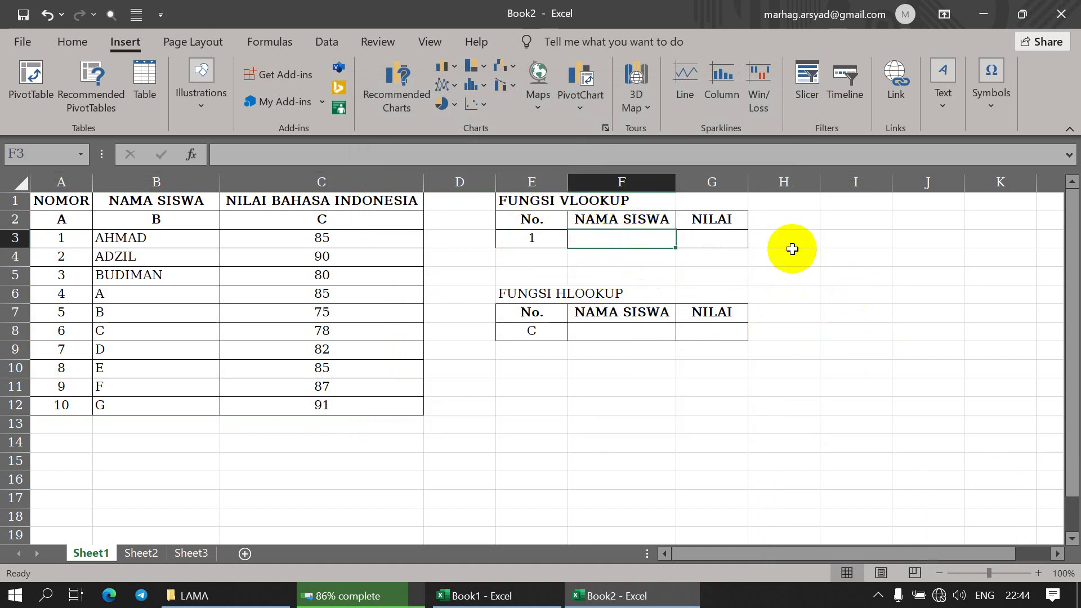
text(=)
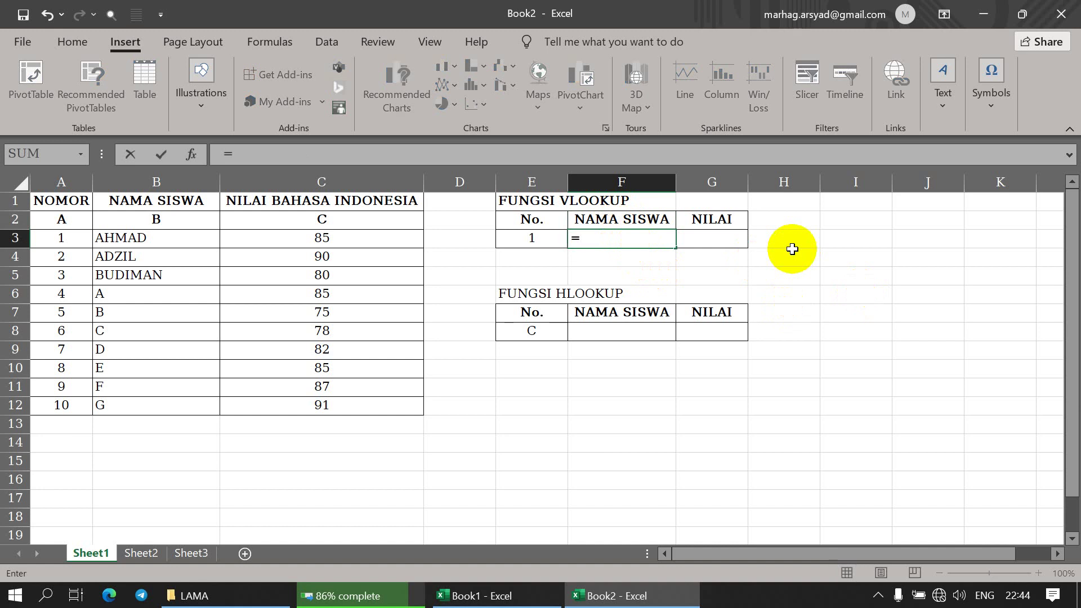
text(VL)
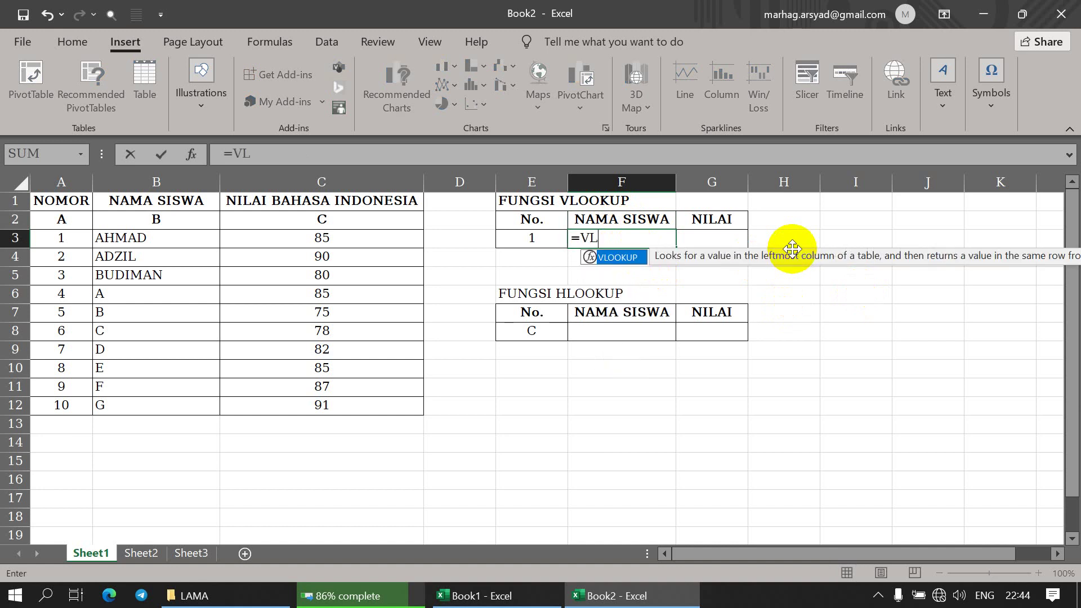
text(OOKUP)
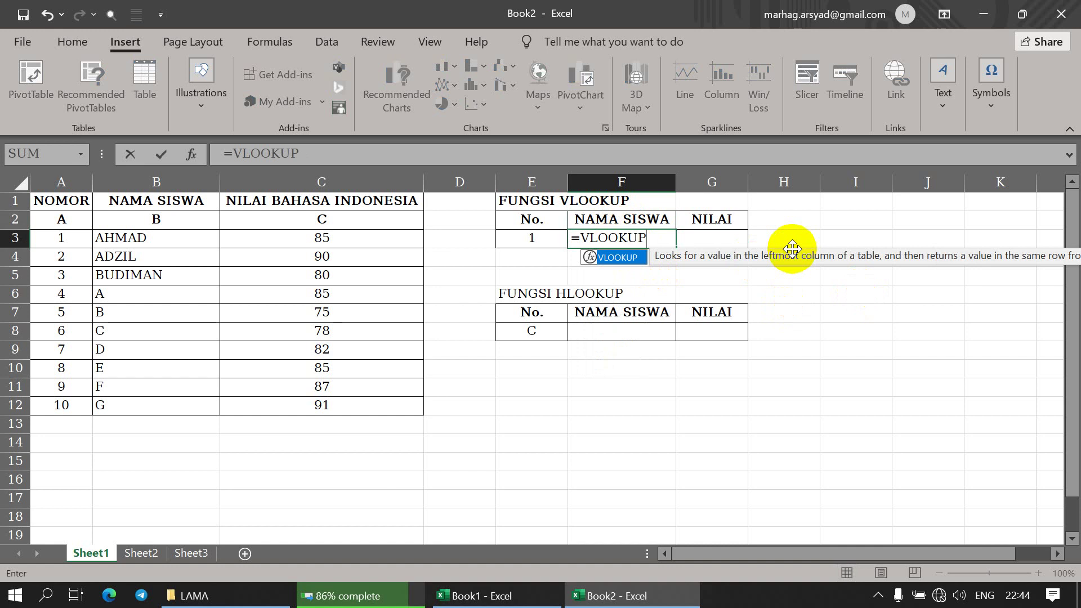
text(()
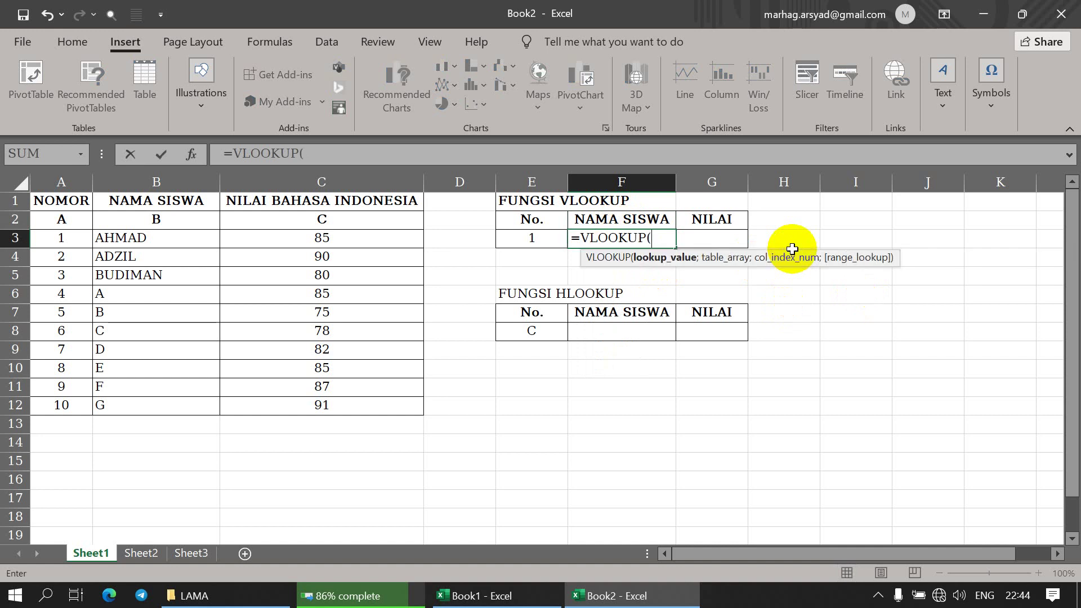
click(534, 239)
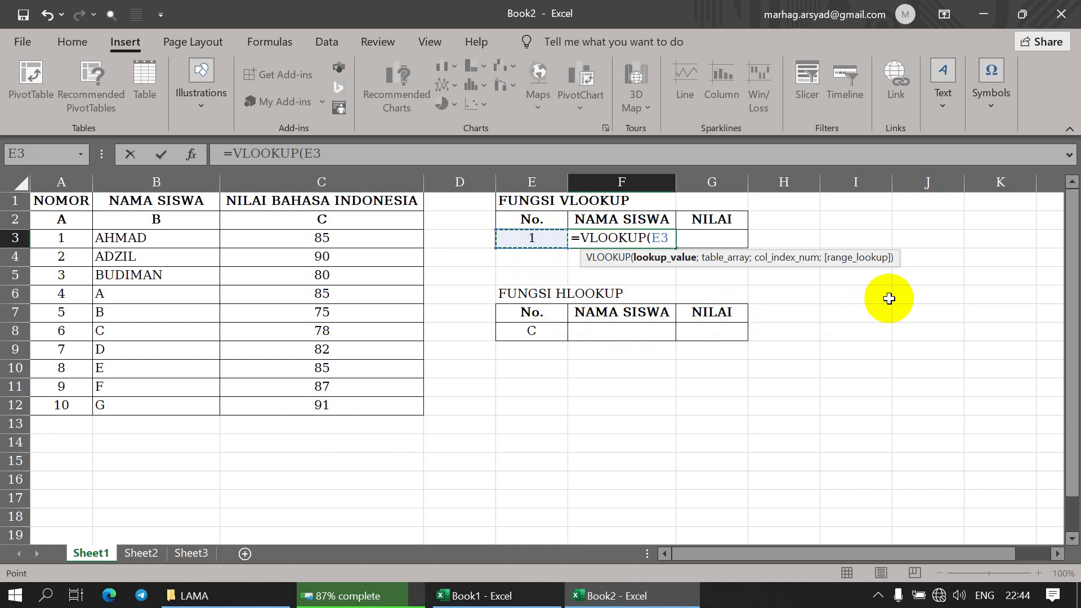
text(;)
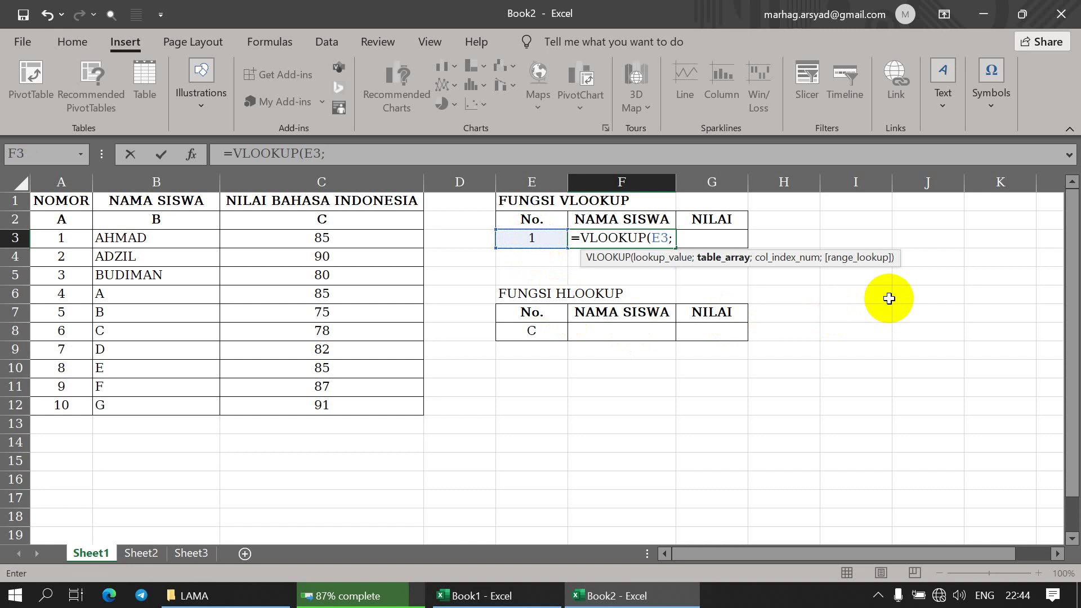
text(DATA)
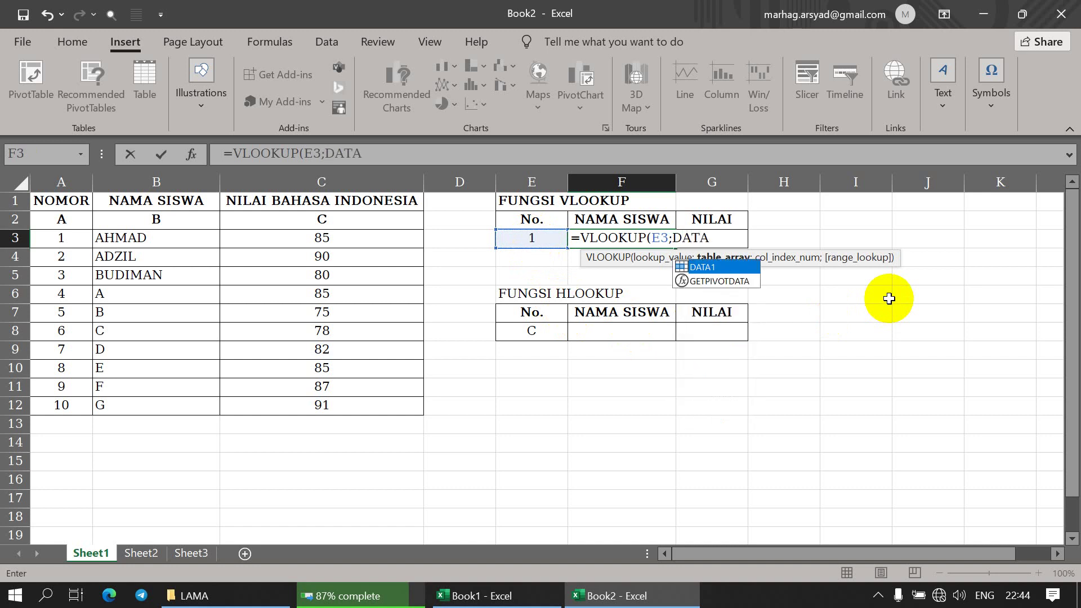
text(1)
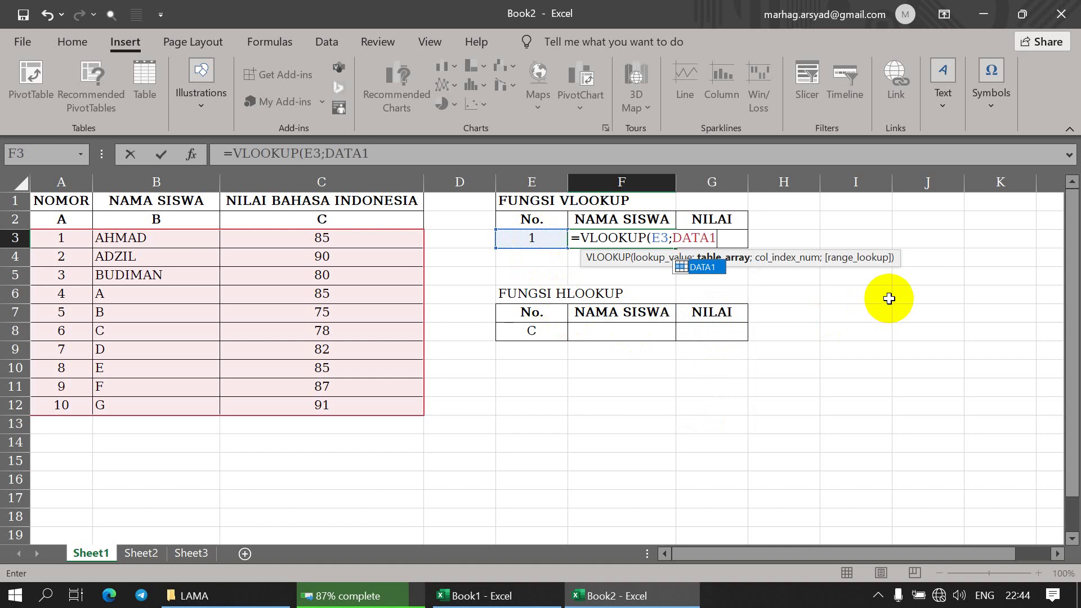
text(;2)
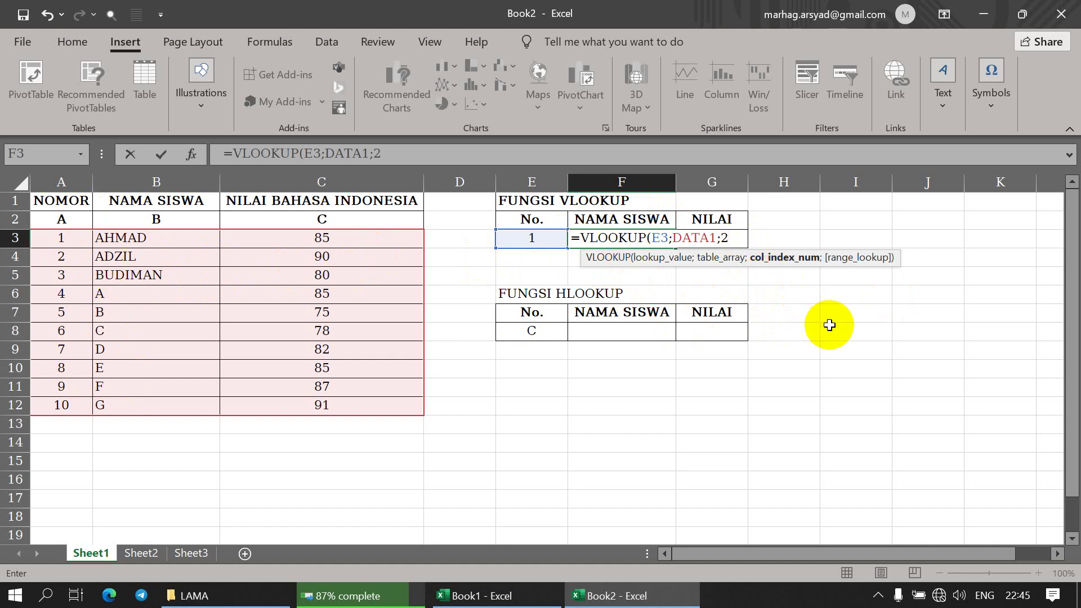
text(;)
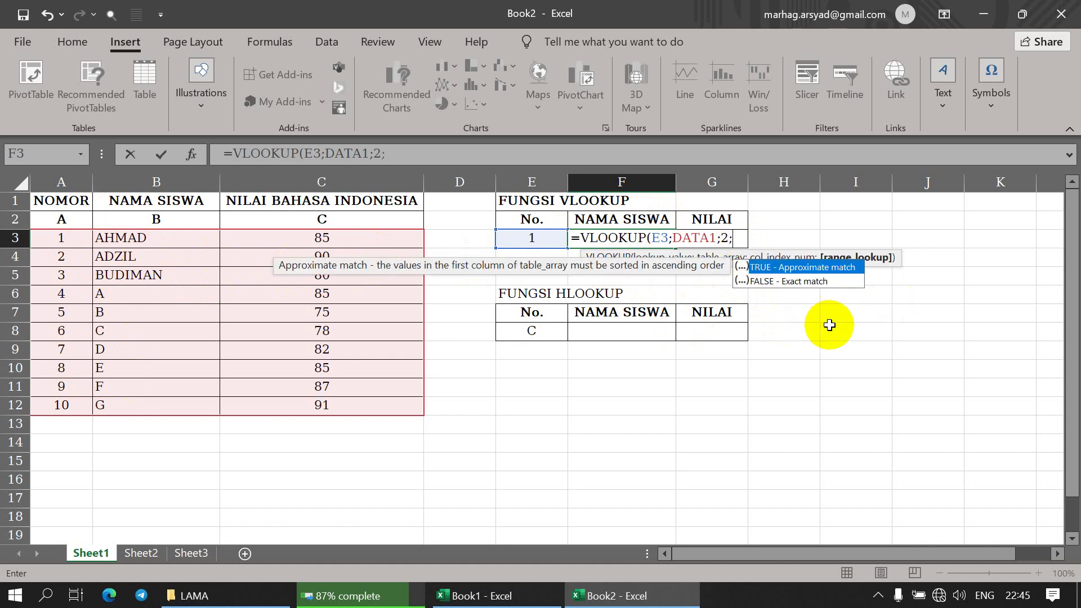
text(FALSE))
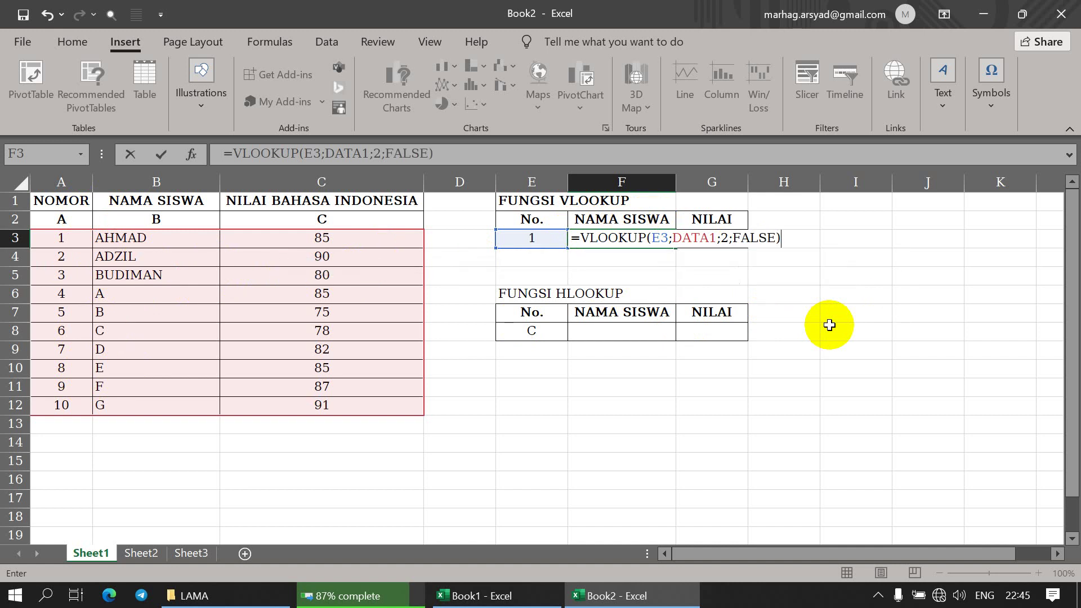
key(Return)
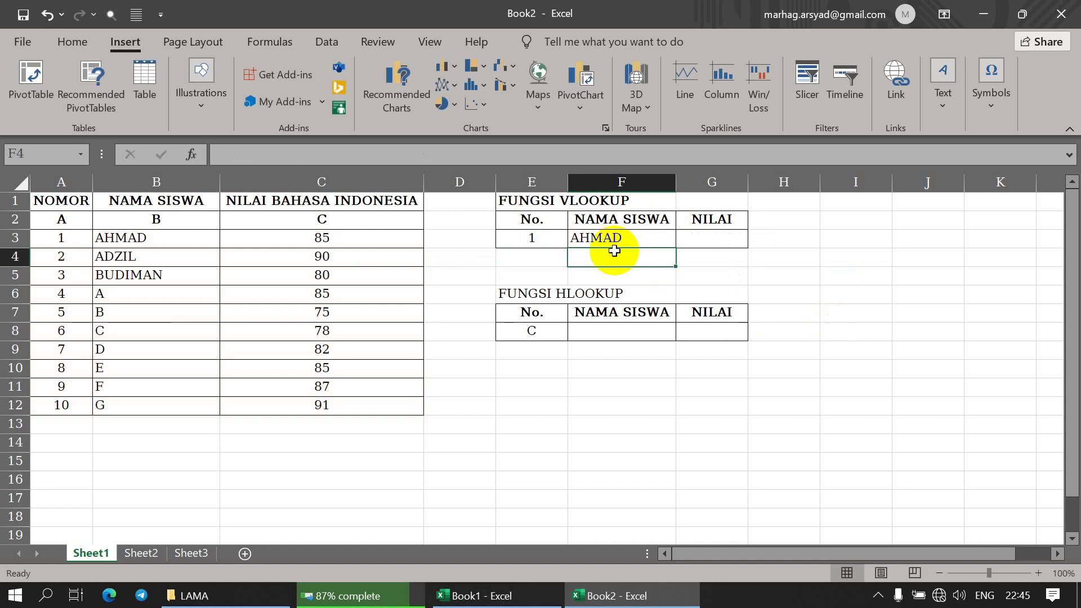
Test the student name lookup in F3 by setting the number in E3 to 2.
click(594, 237)
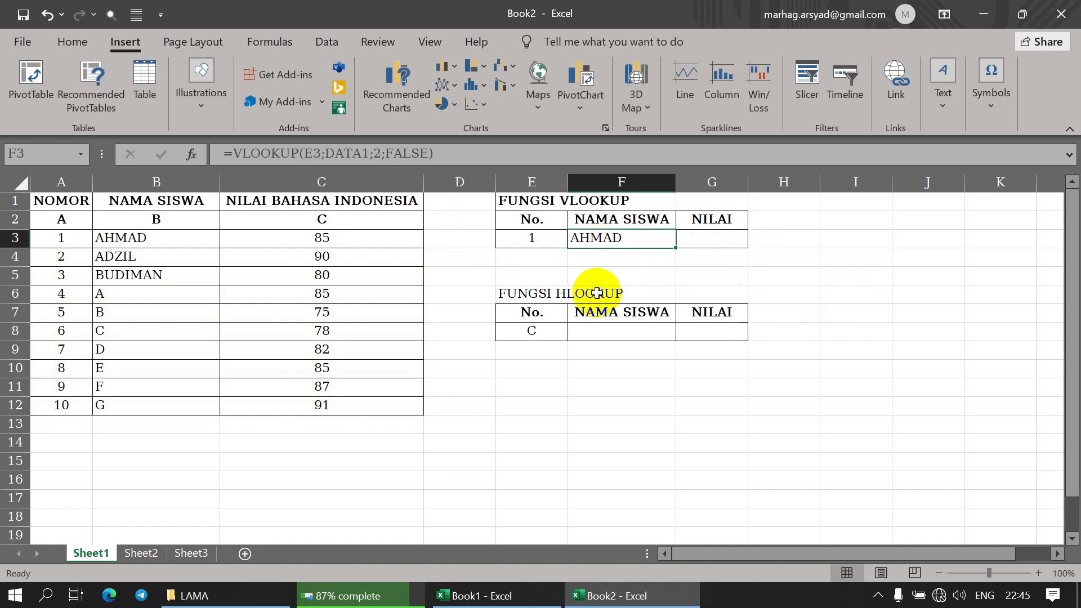
click(527, 239)
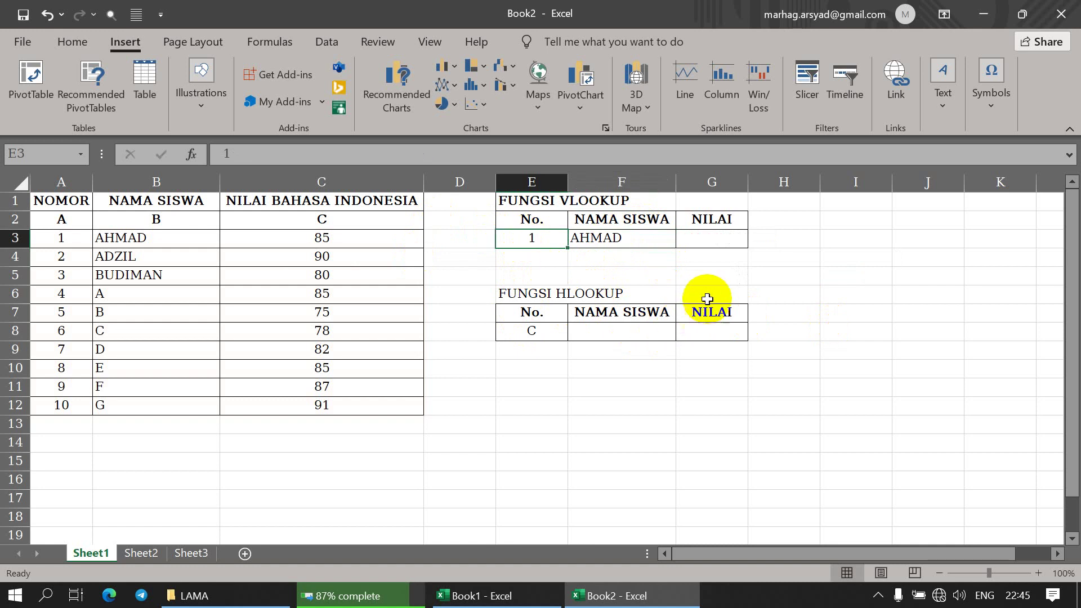
text(2)
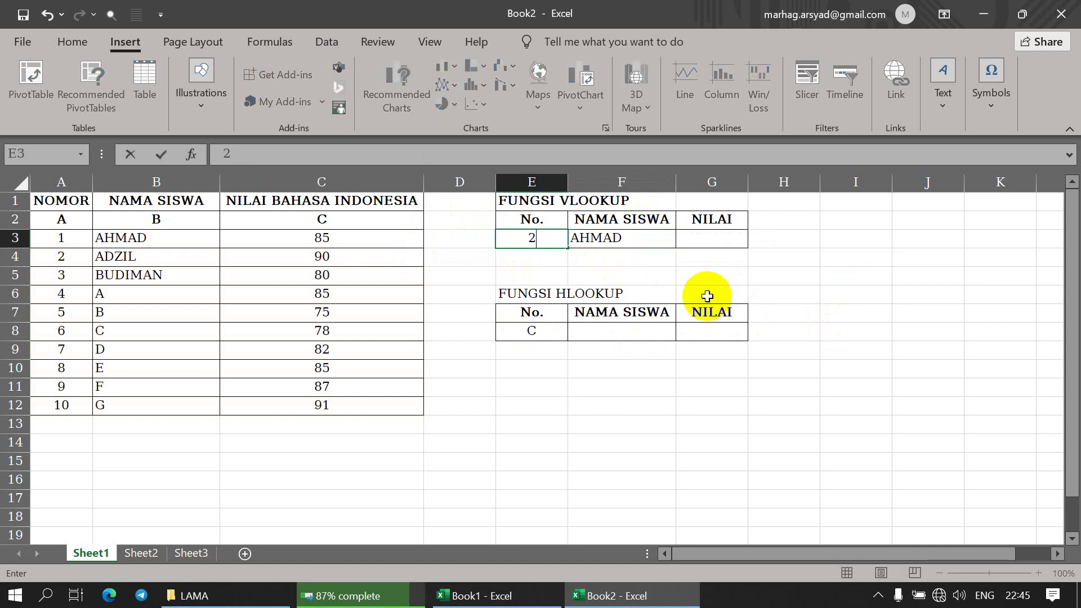
key(Return)
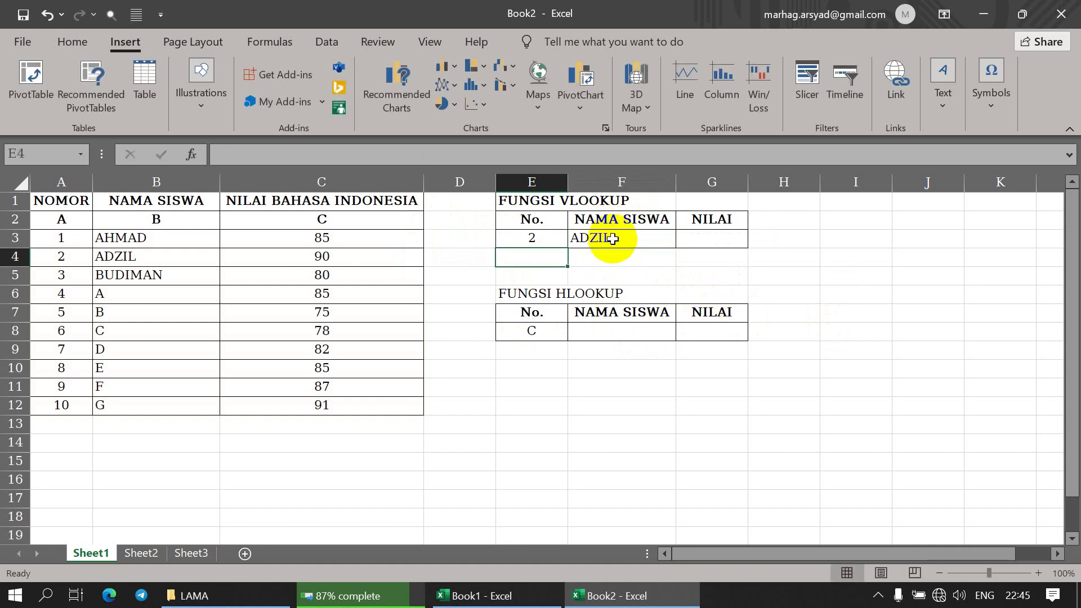
click(614, 241)
Set the lookup number in E3 to 3 and check the name lookup in F3.
click(536, 236)
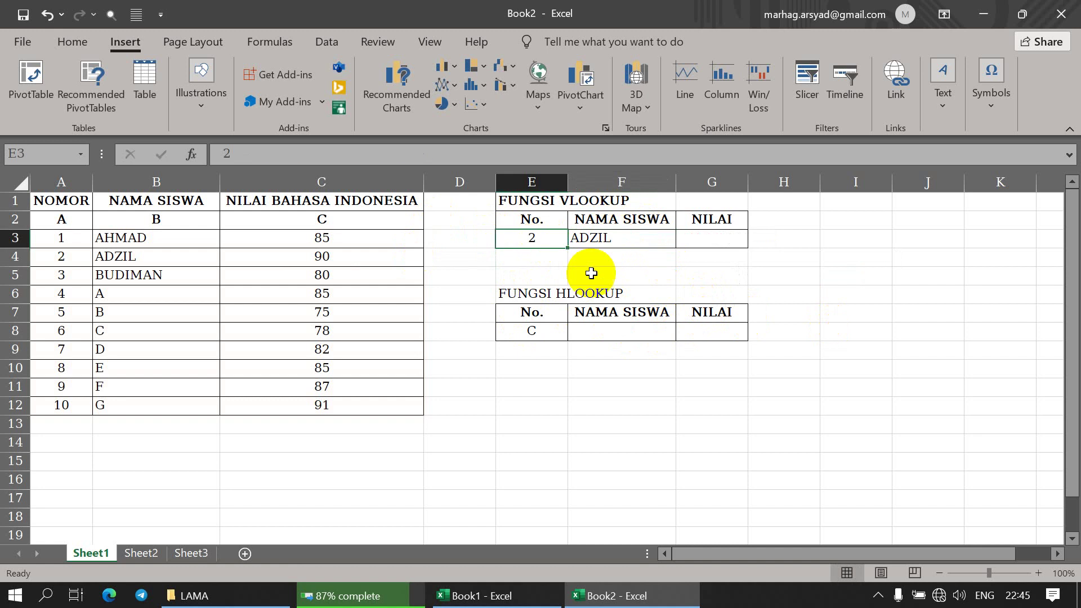
text(3)
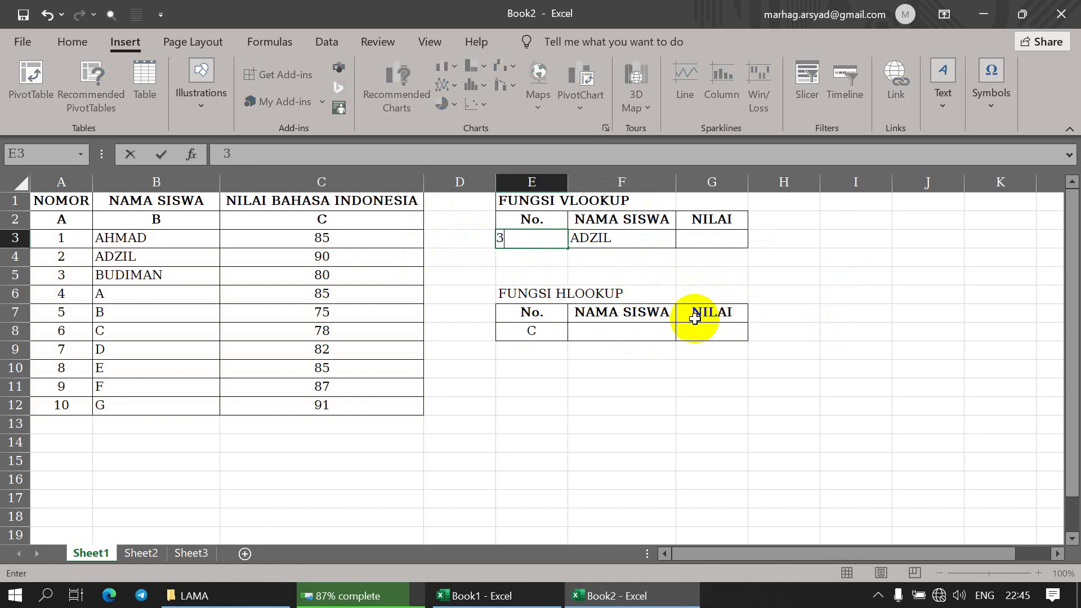
key(Return)
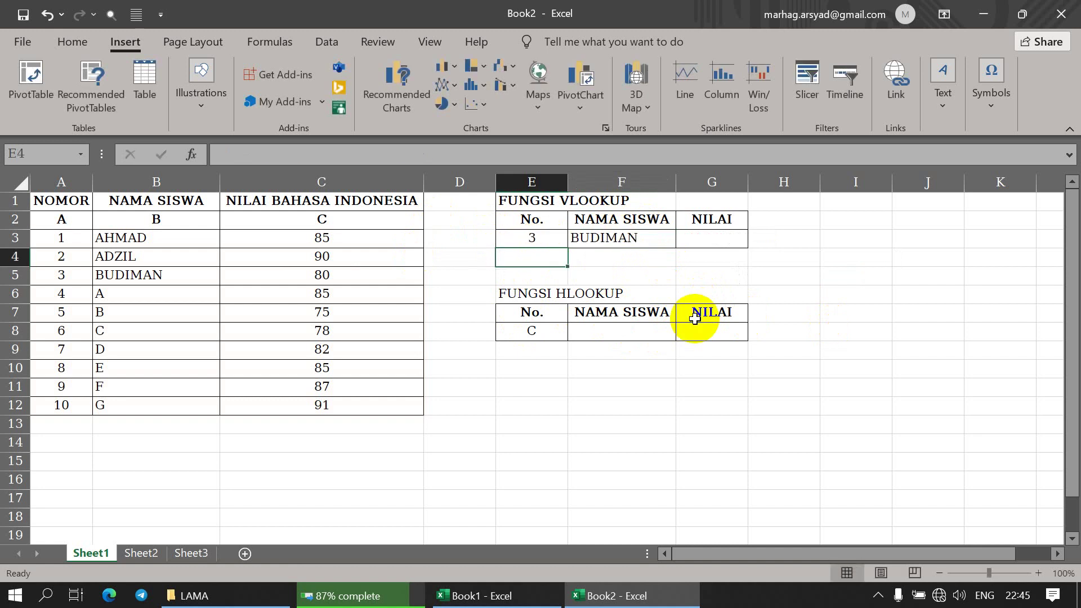
click(594, 240)
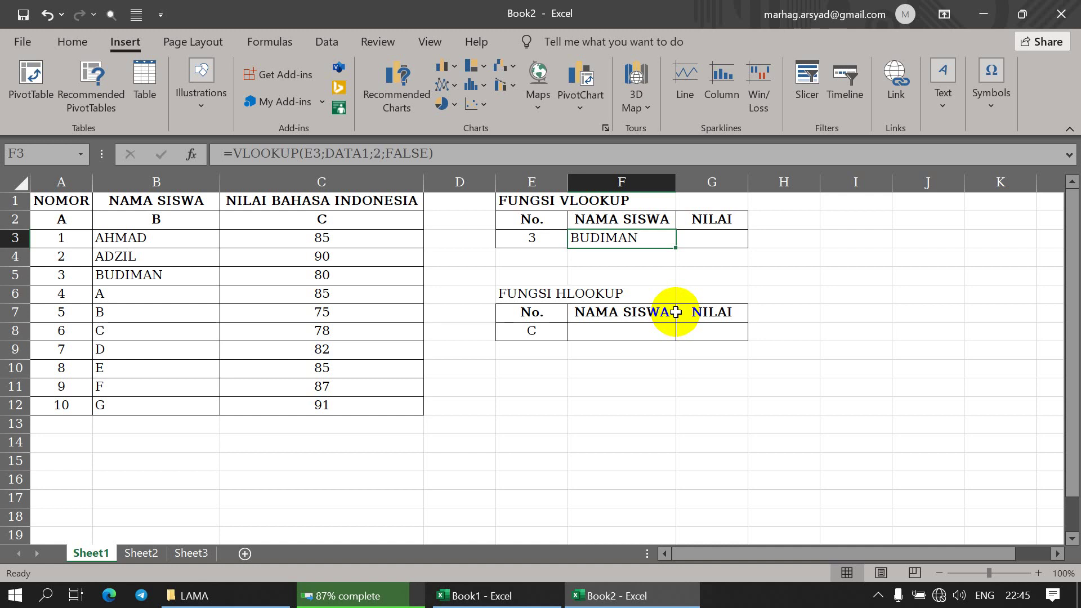
Write a VLOOKUP formula in G3, under NILAI, with lookup value E3, table DATA1 and column index 3.
click(701, 237)
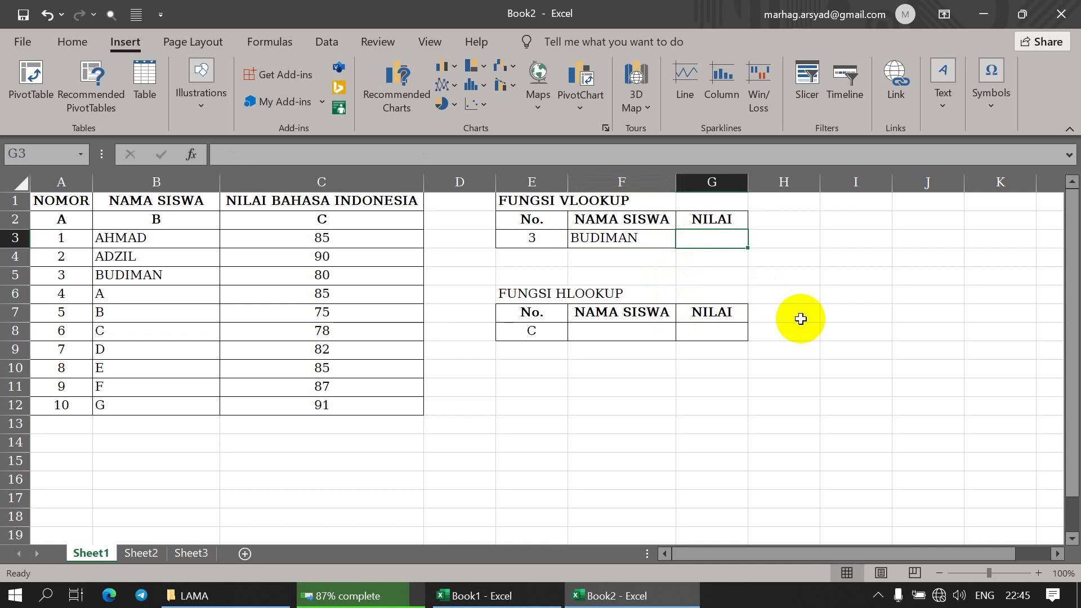
text(=)
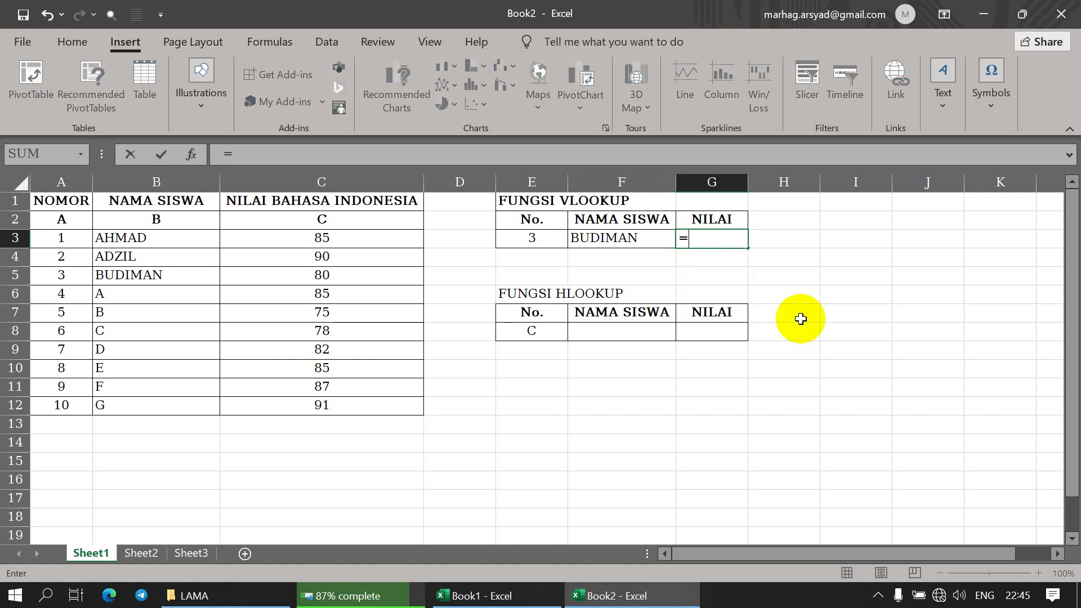
text(VLOOKUP)
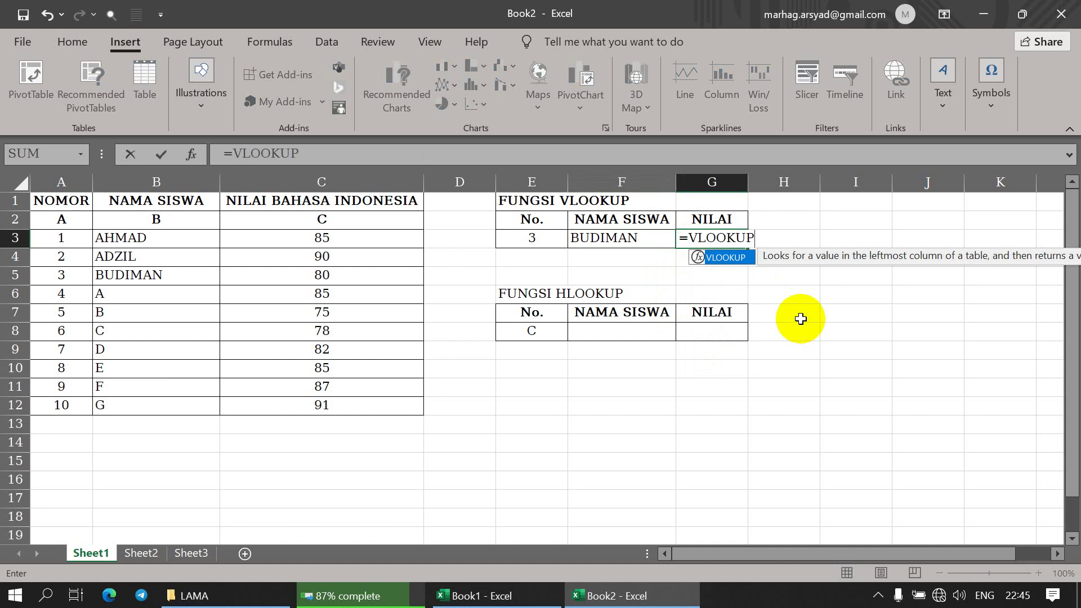
text(()
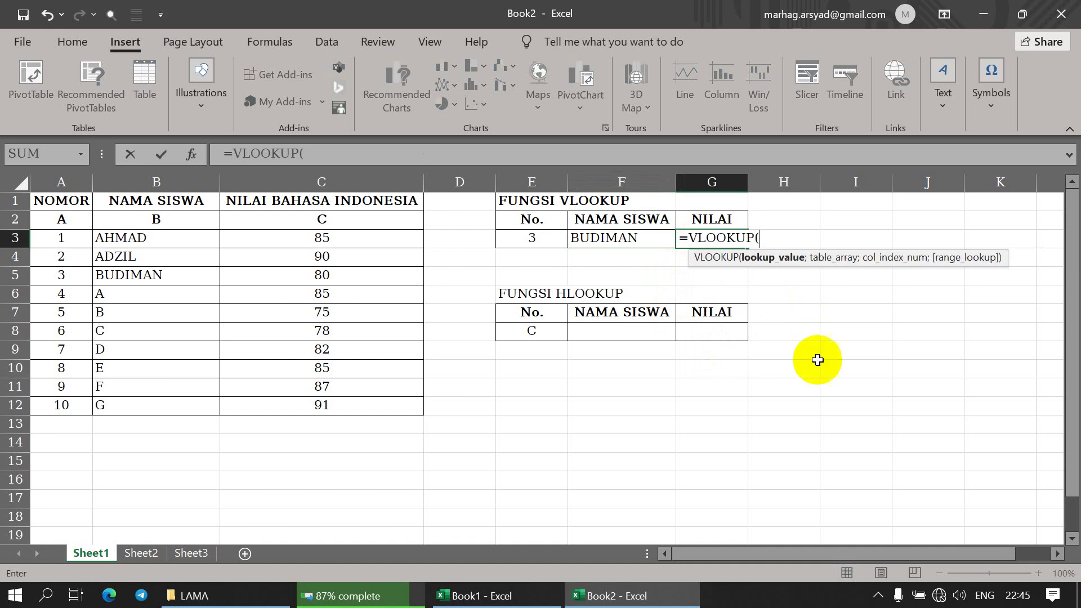
click(540, 238)
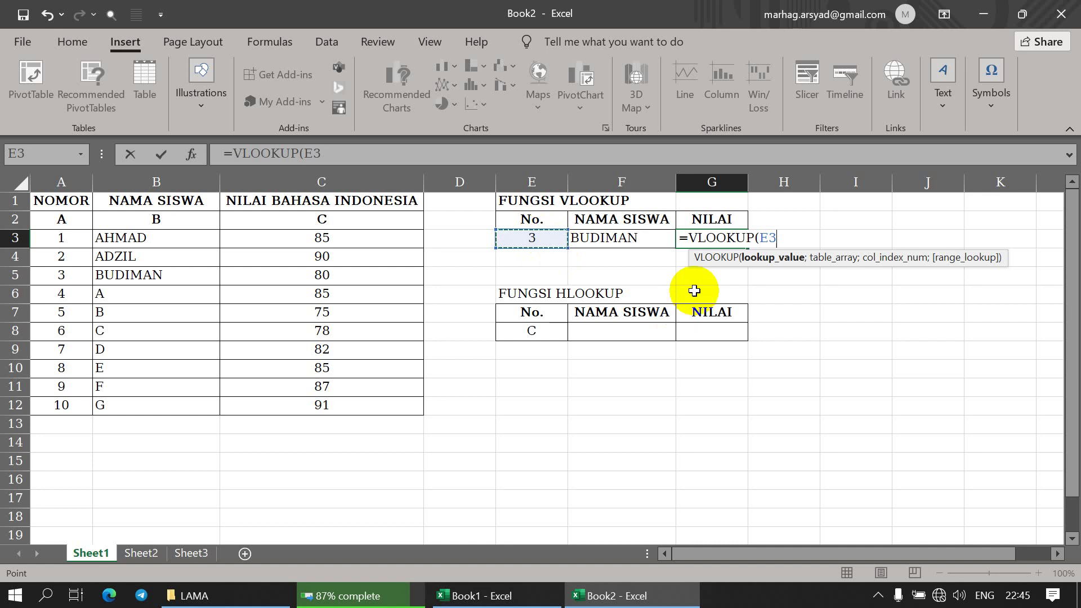
text(;)
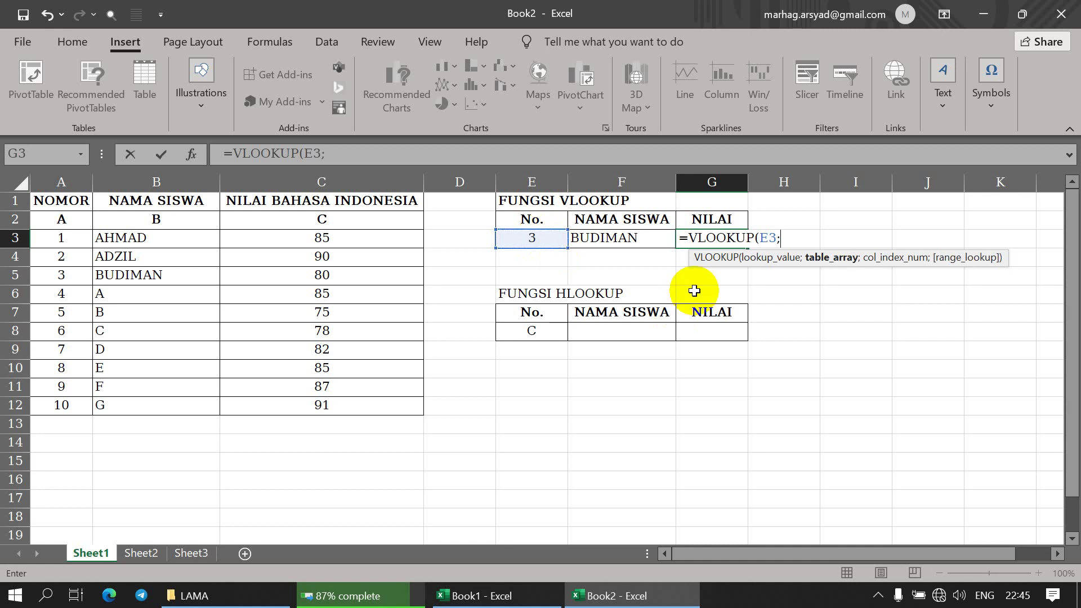
text(DA)
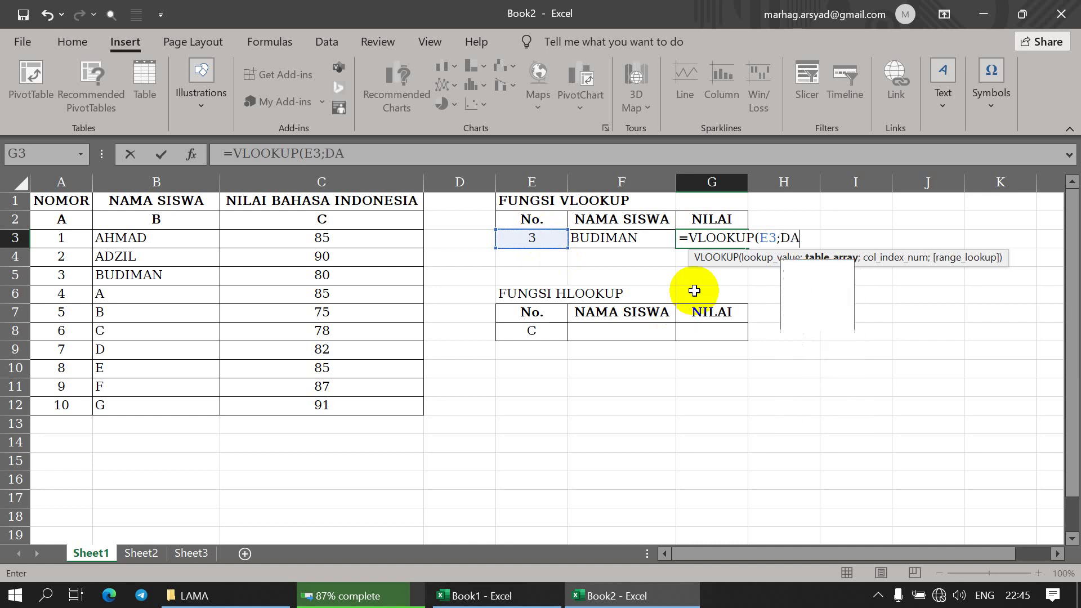
text(TA1)
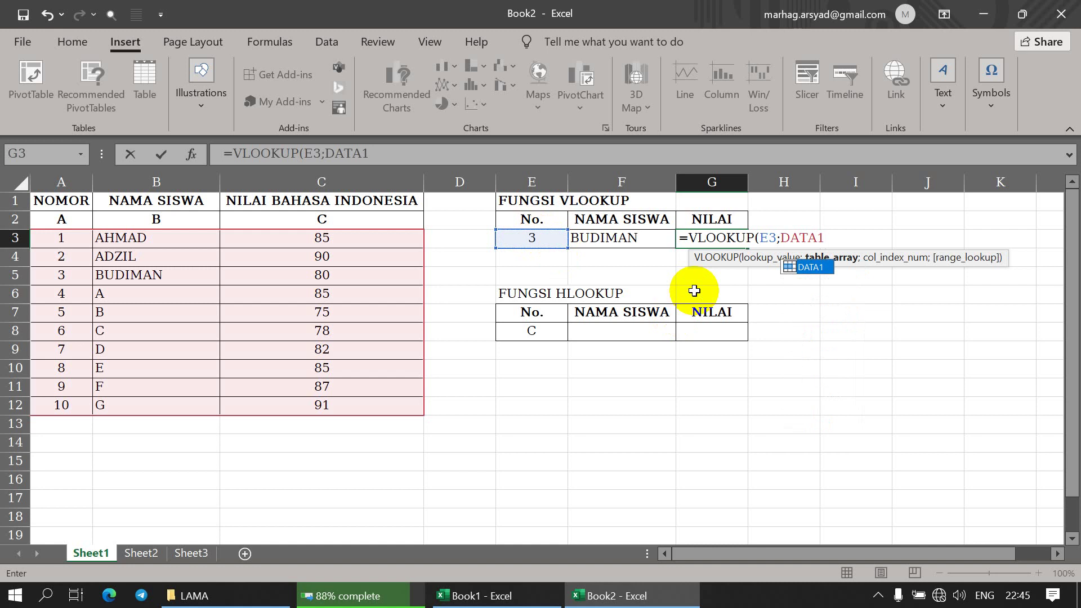
text(;)
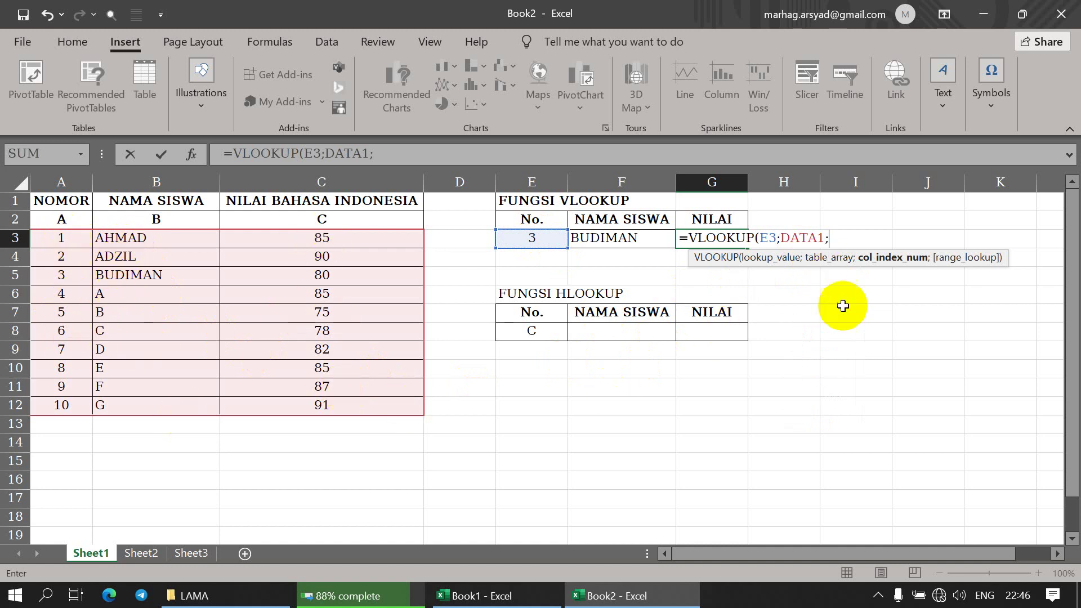
text(3)
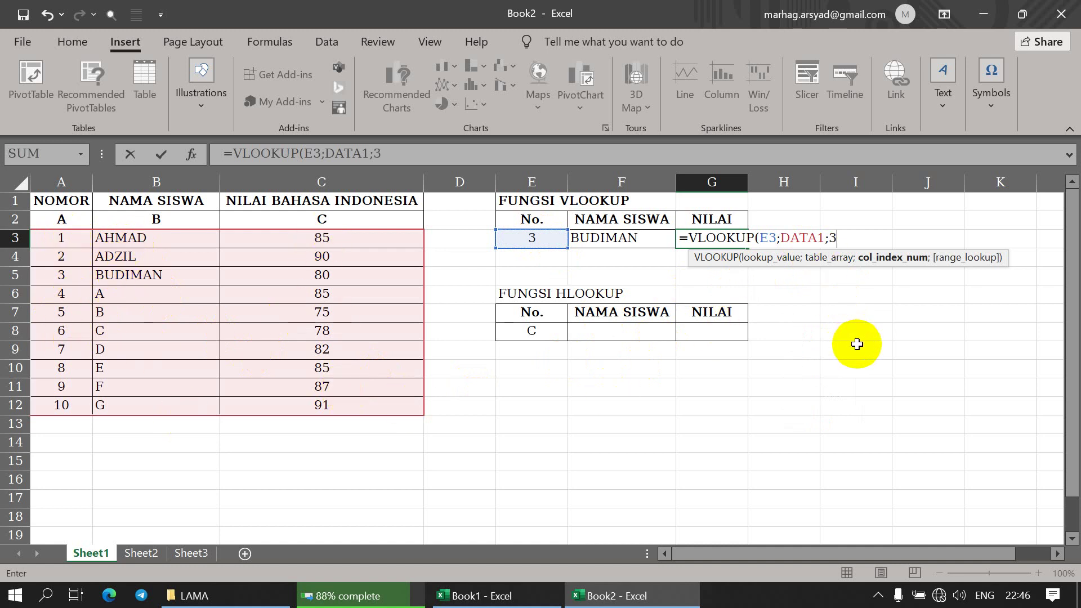
text(;)
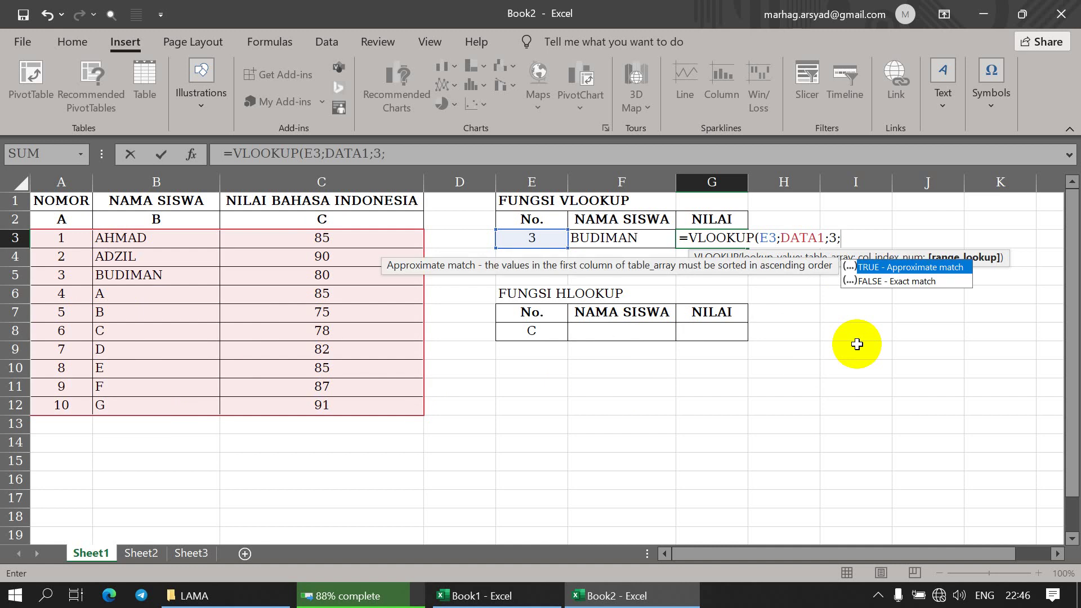
Complete the VLOOKUP formula in G3 with FALSE for an exact match and check the lookup row's cells.
text(FALSE))
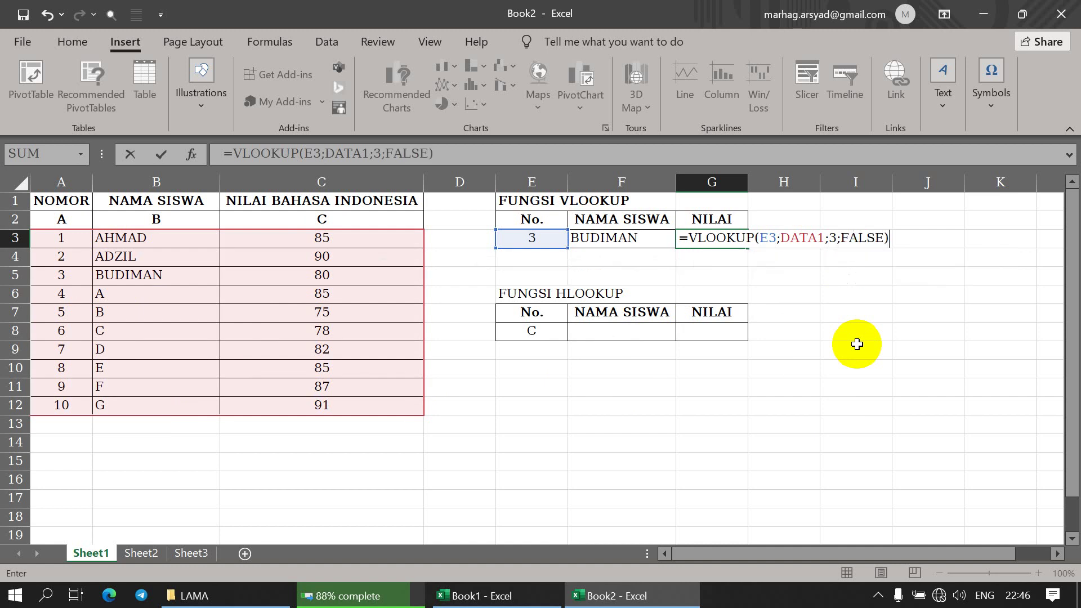
key(Return)
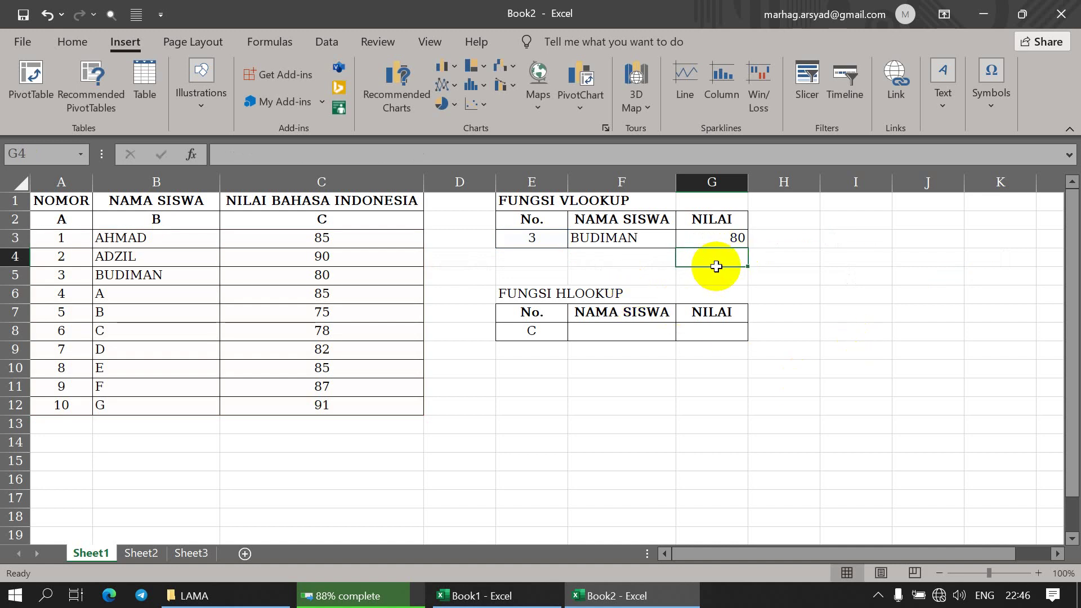
click(614, 239)
click(531, 237)
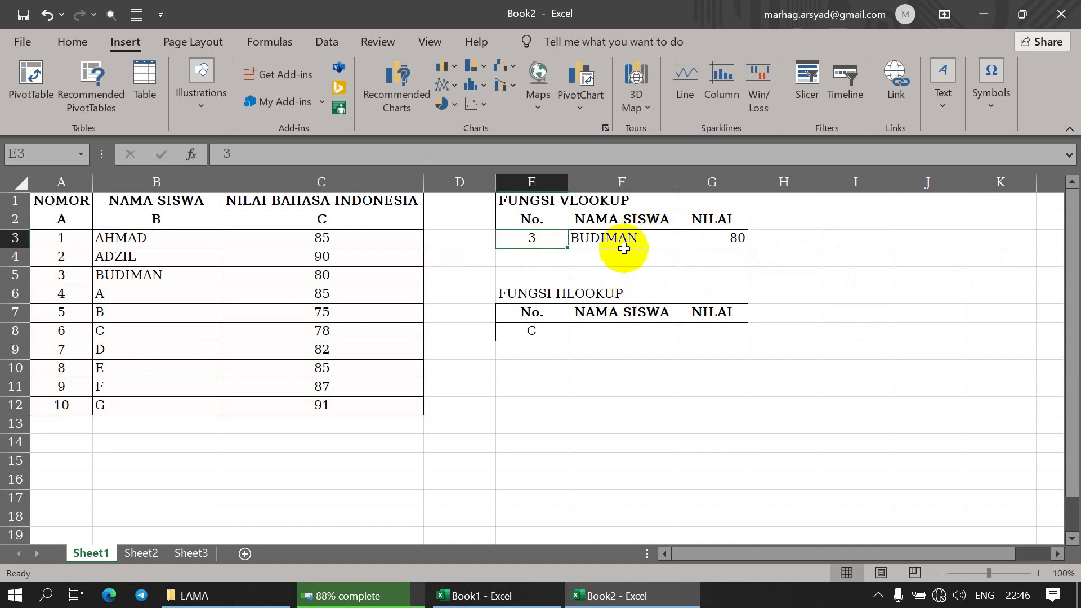
click(727, 237)
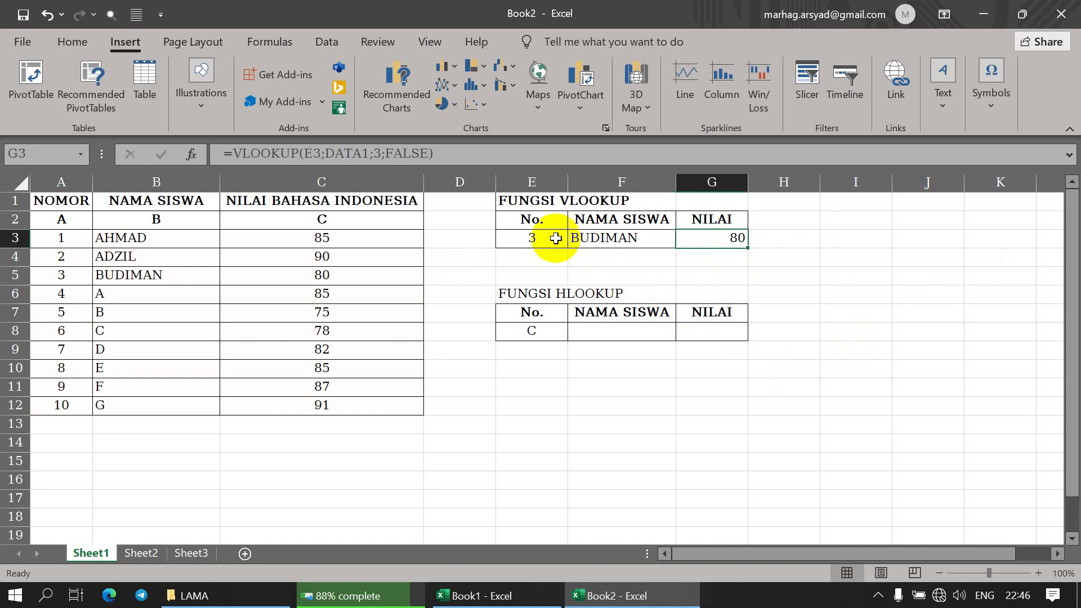
Test the VLOOKUP formulas by setting the lookup number in E3 to 1 and then to 2.
click(556, 238)
text(1)
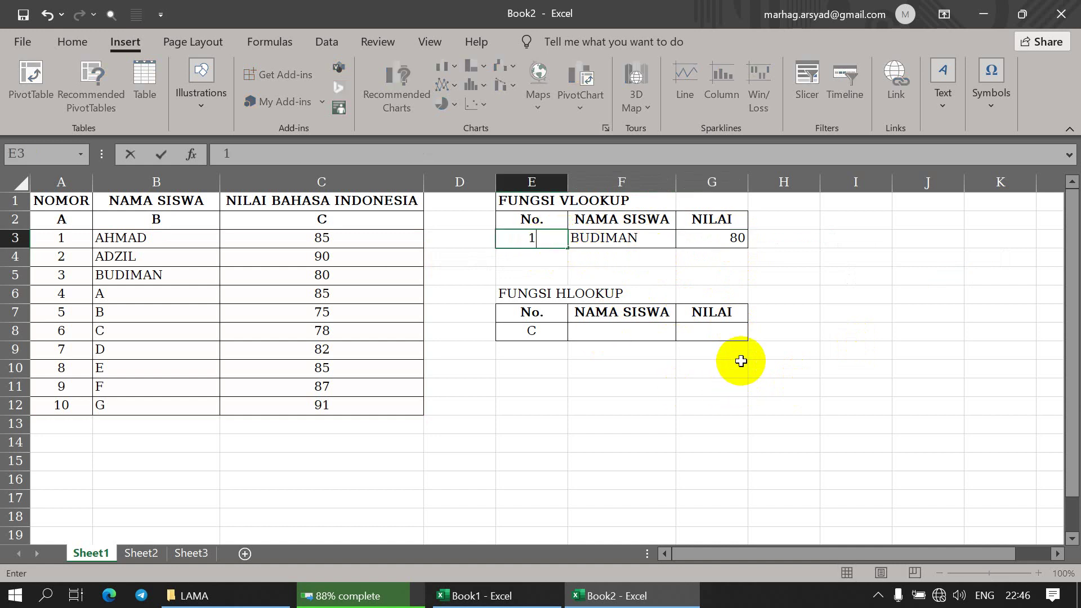
key(Return)
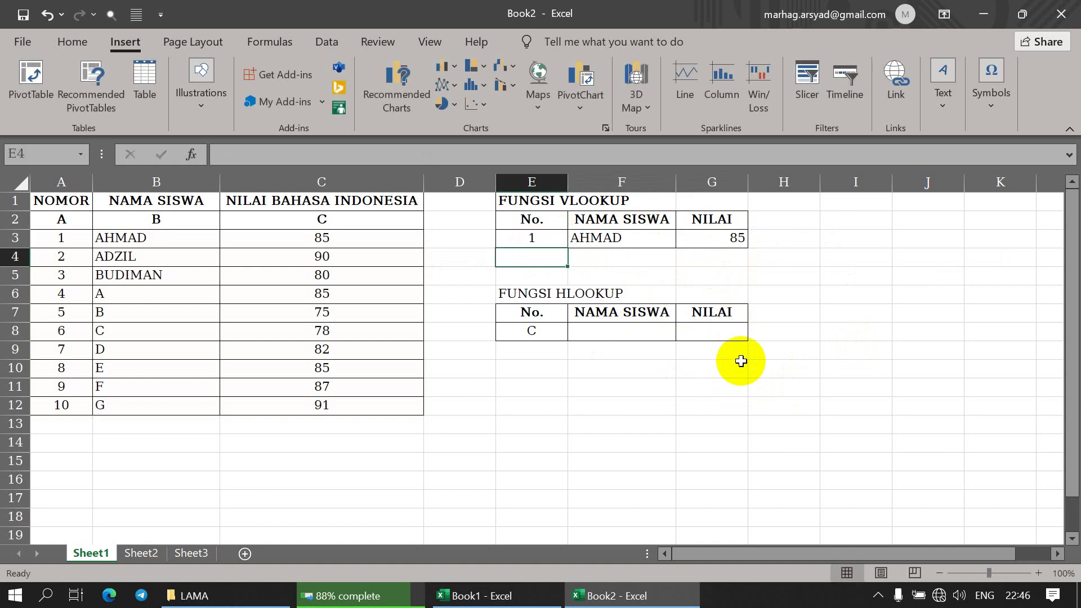
key(Up)
text(2)
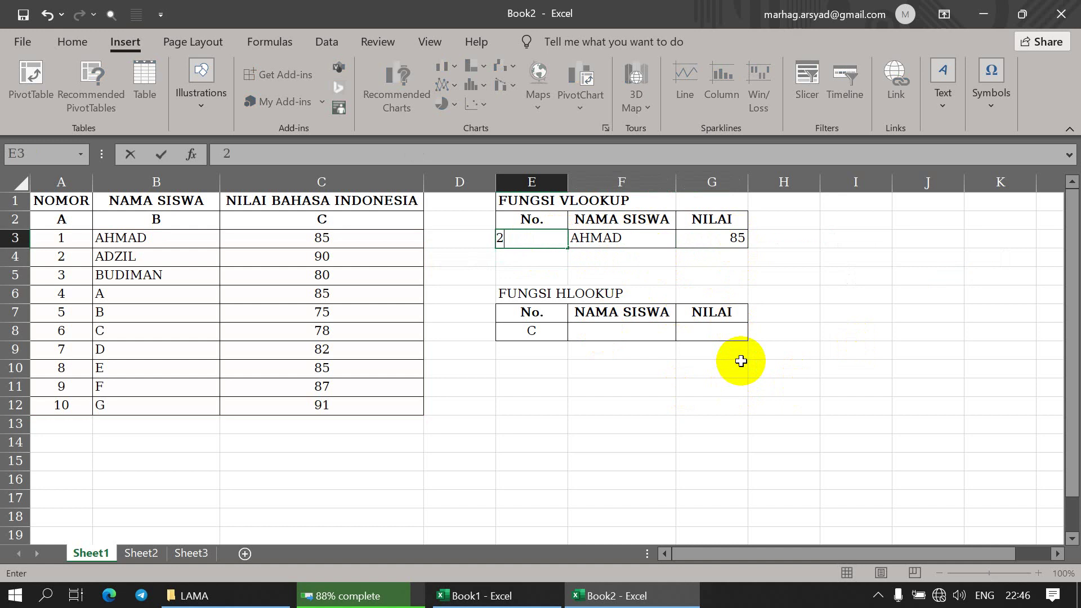
key(Return)
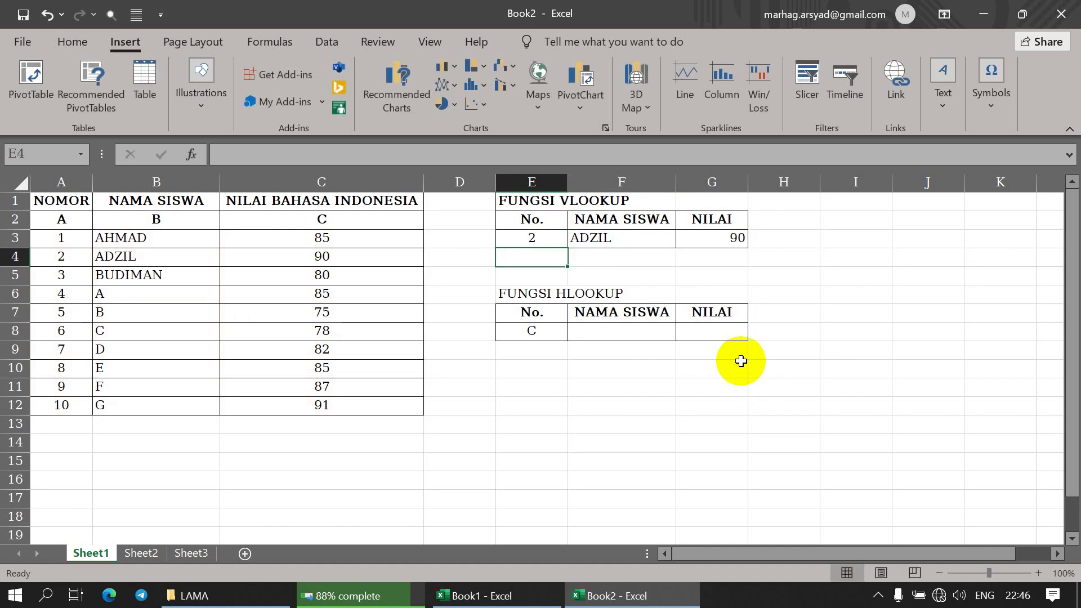
click(623, 274)
click(549, 363)
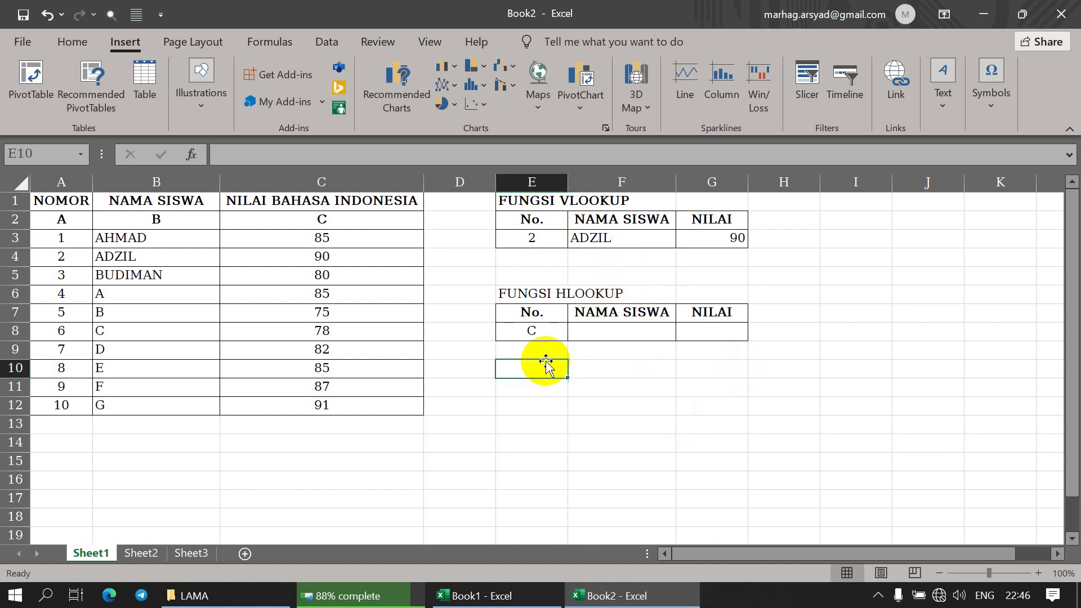
click(549, 260)
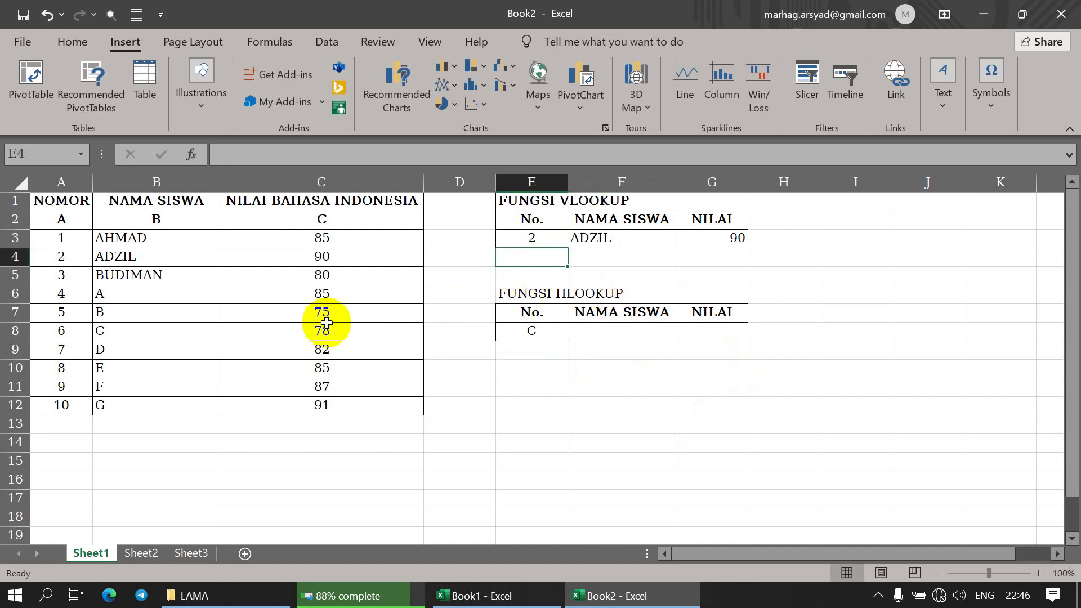
click(549, 332)
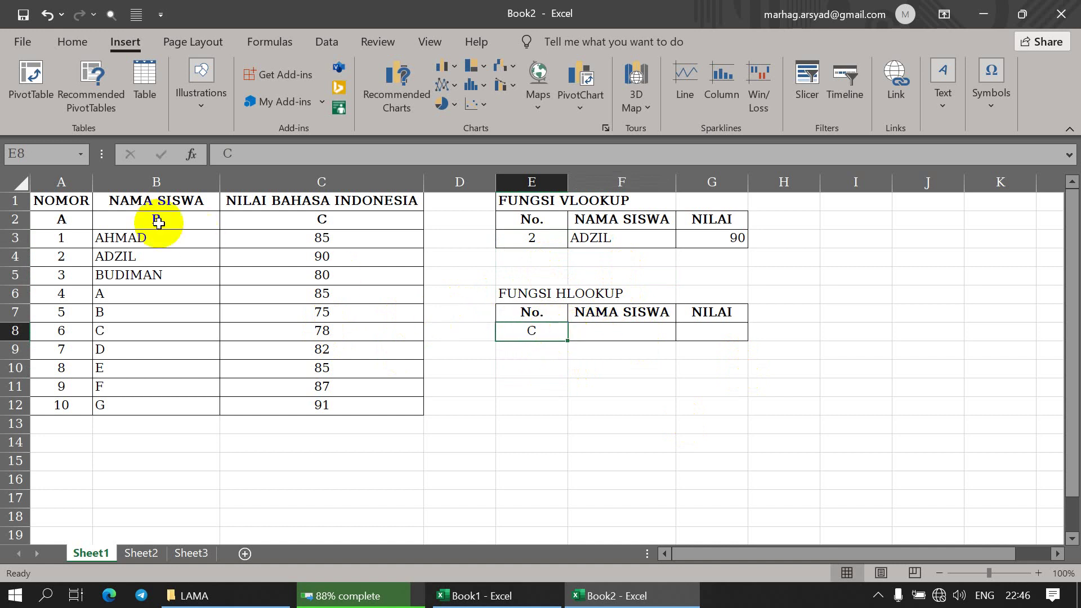
click(321, 220)
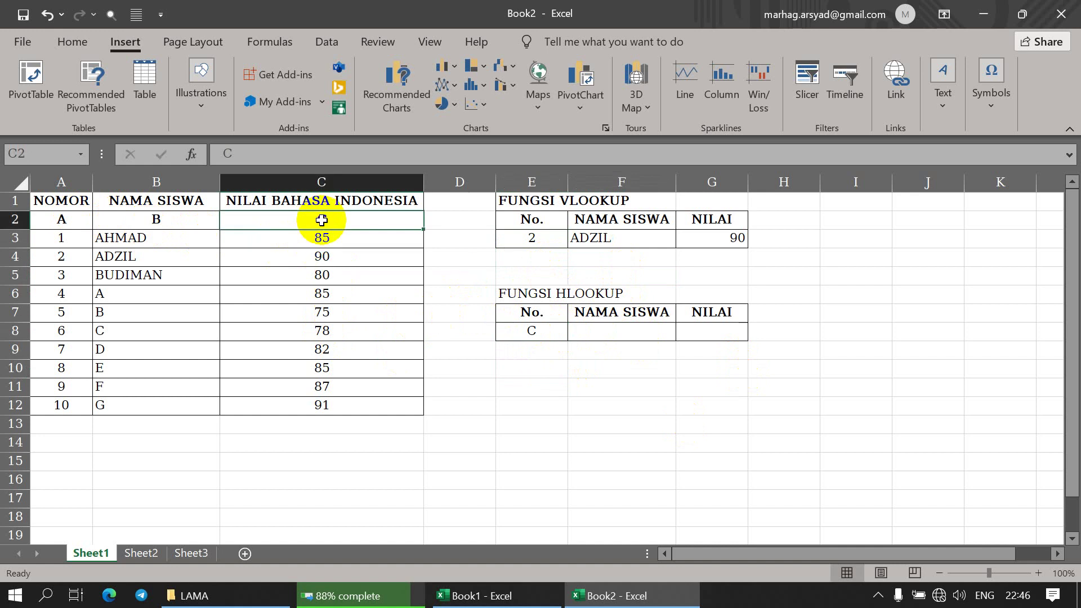
click(59, 220)
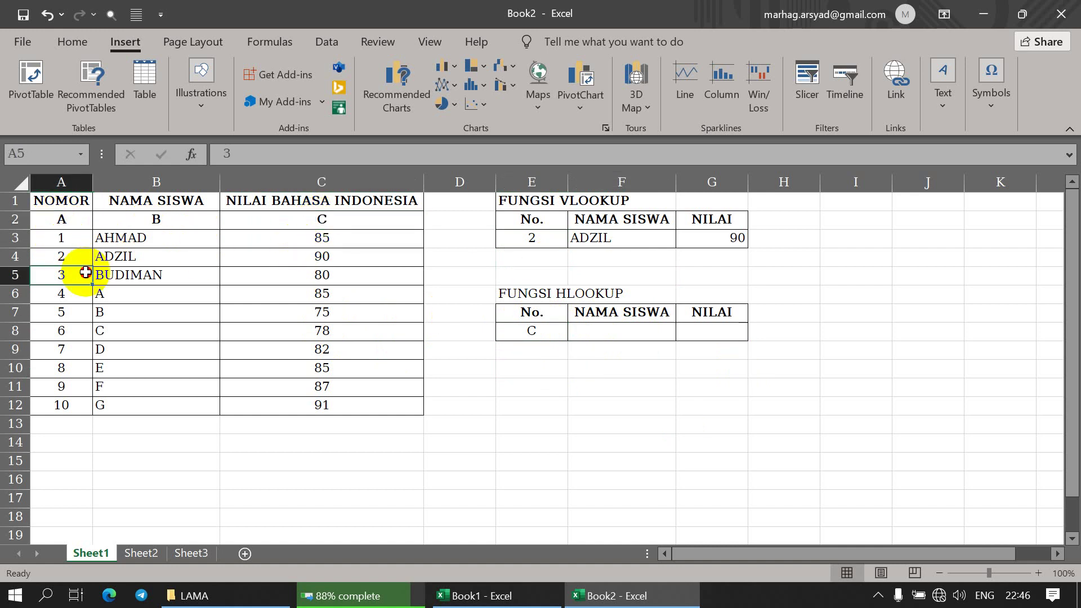
Define the name DATA2 for the range A2:C12, including the row of column letters.
drag(57, 219, 344, 403)
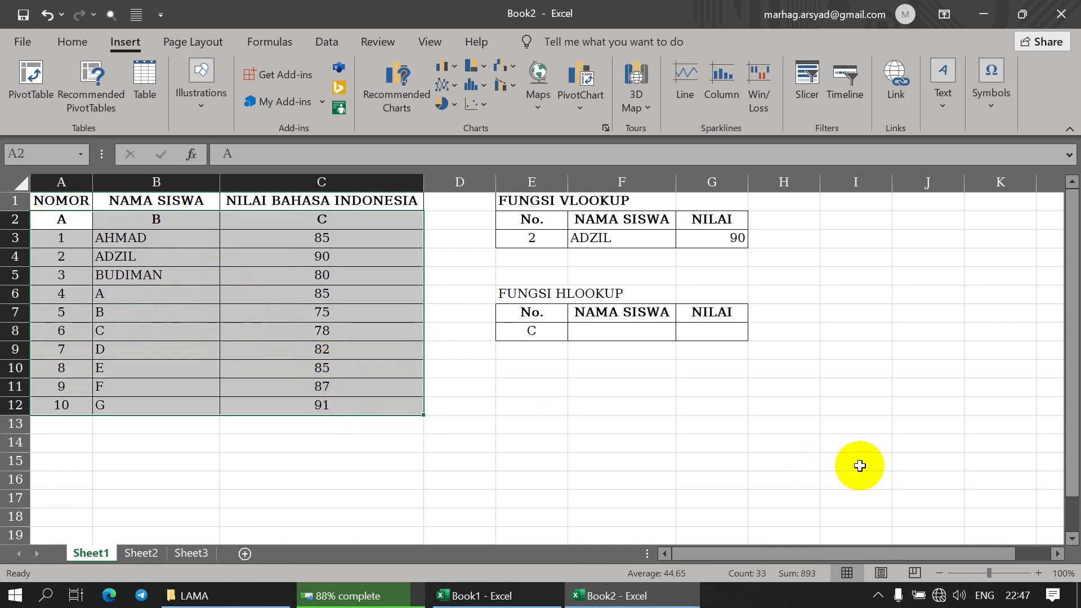
key(alt+i)
key(n)
key(d)
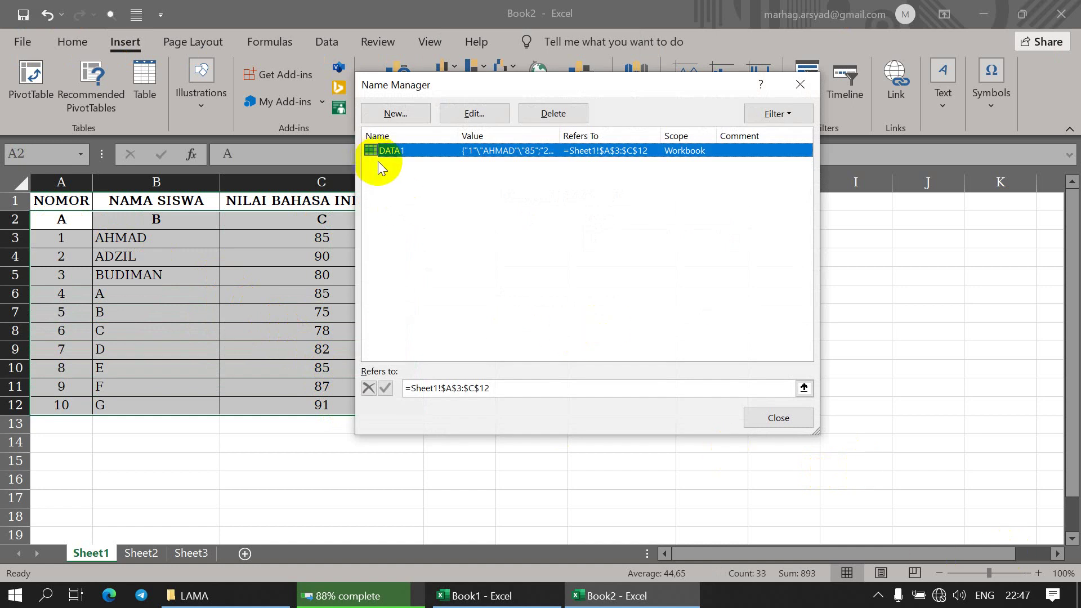
click(387, 112)
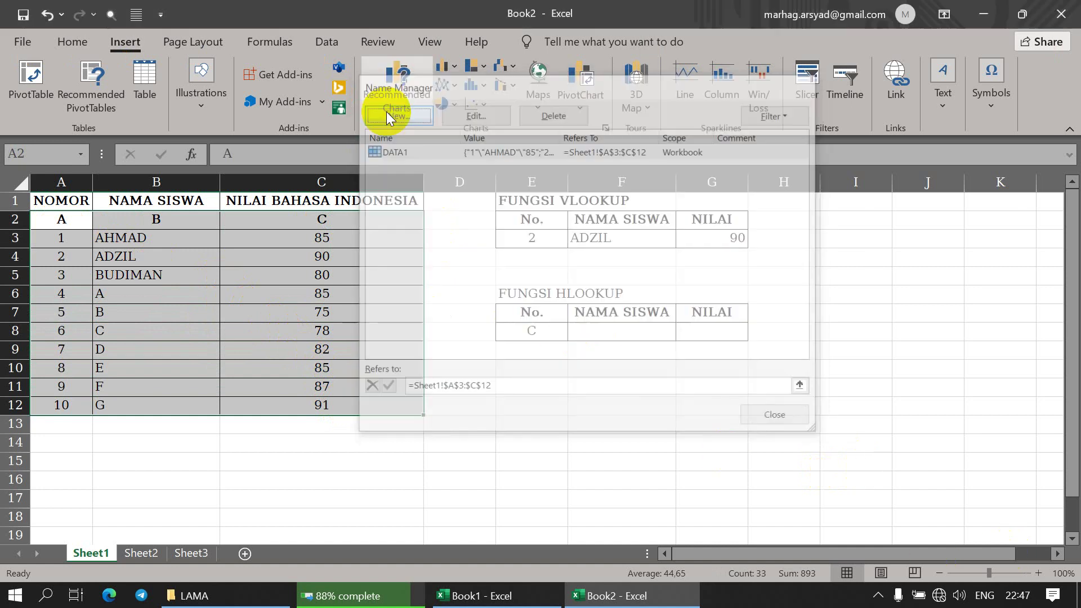
text(DATA2)
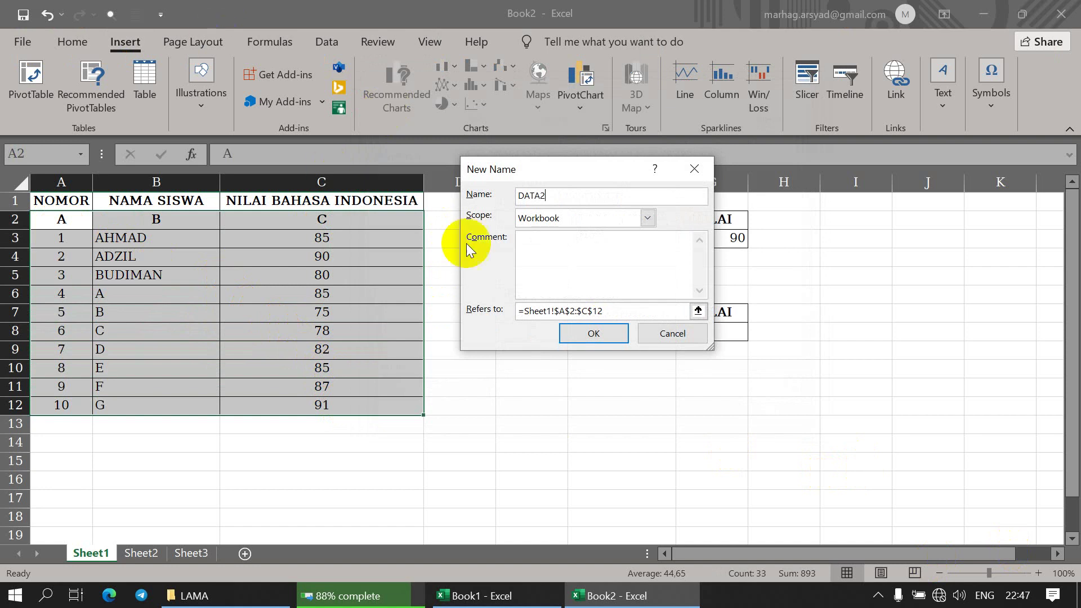
click(593, 333)
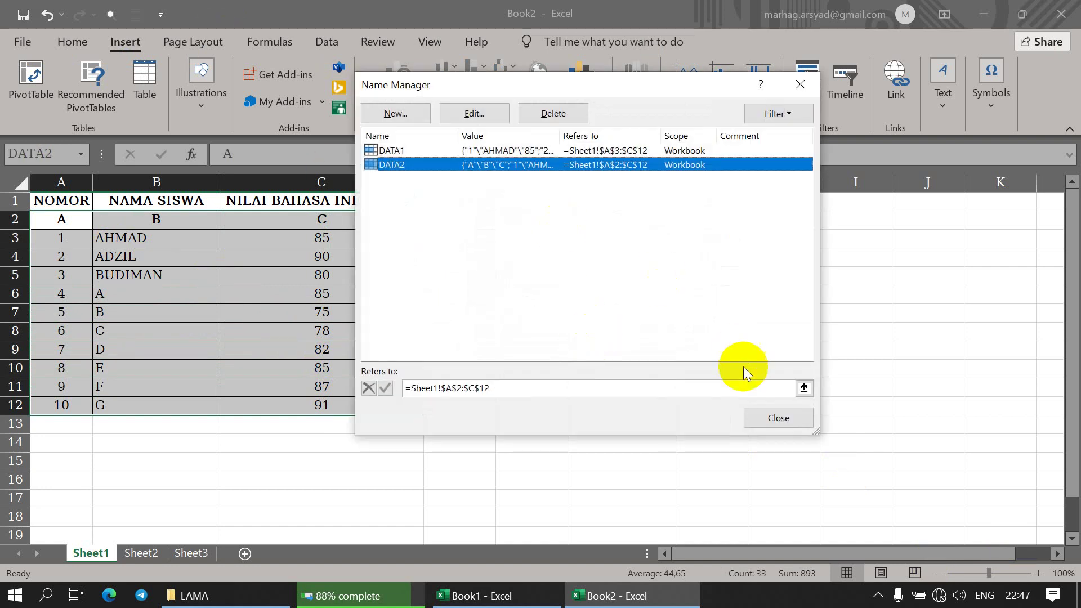
click(769, 417)
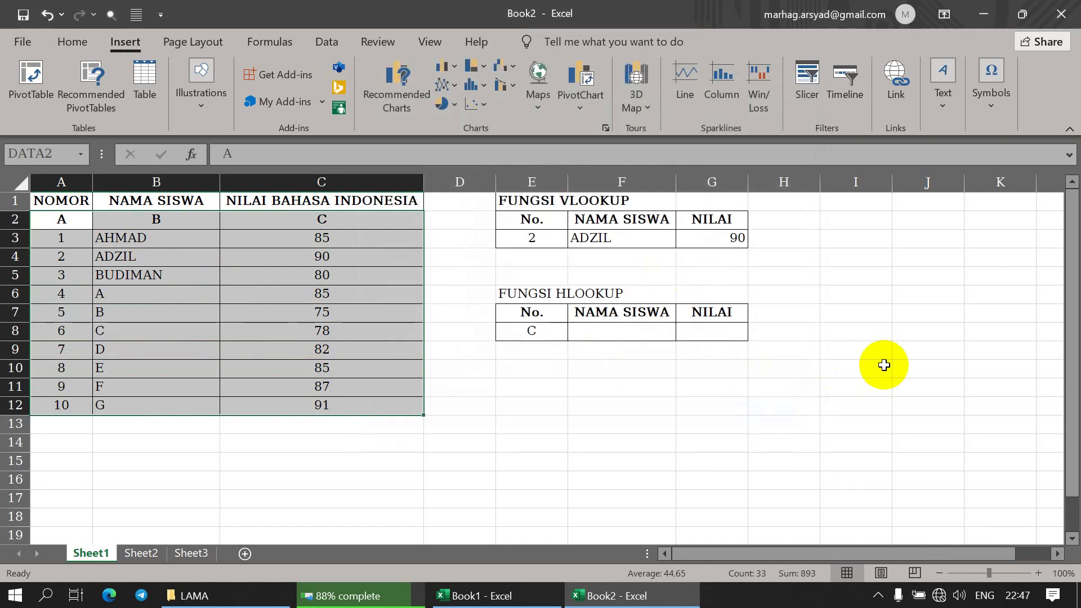
Set the lookup key in E8 of the FUNGSI HLOOKUP table to B.
click(623, 331)
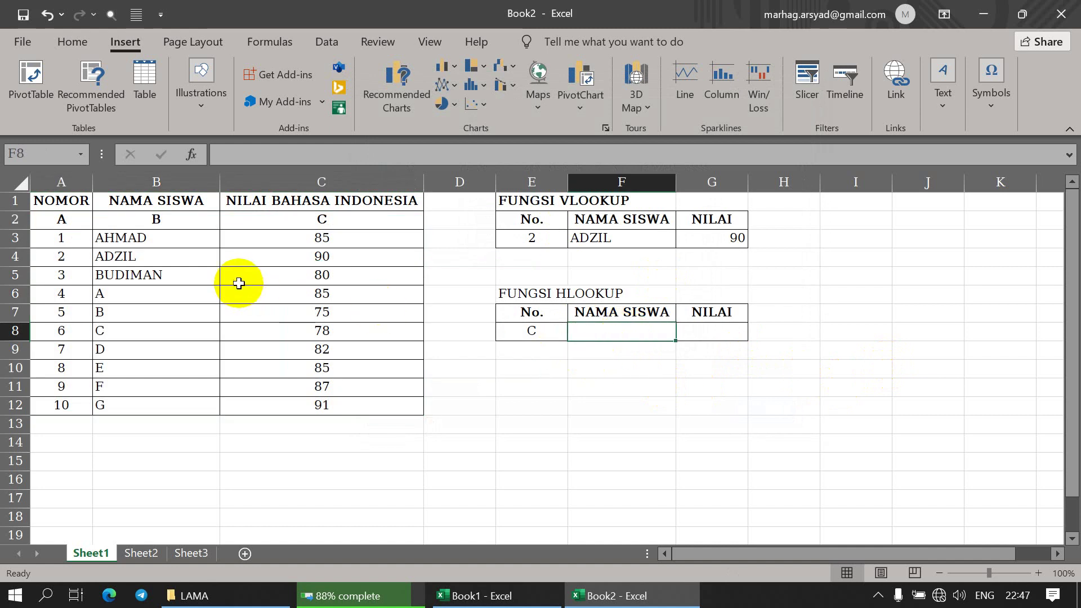
click(549, 334)
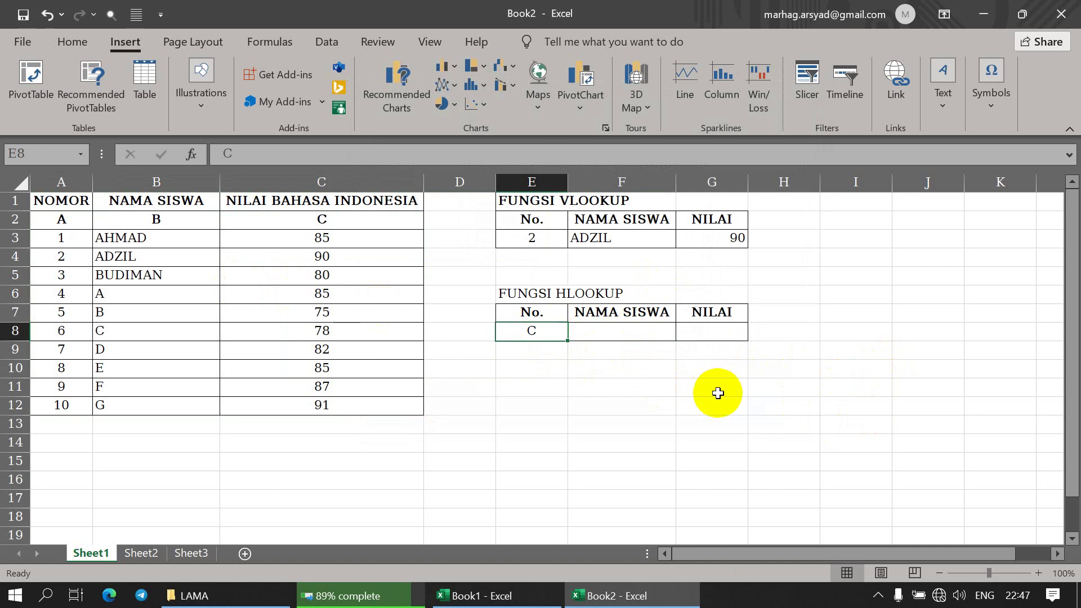
text(B)
click(582, 382)
click(550, 333)
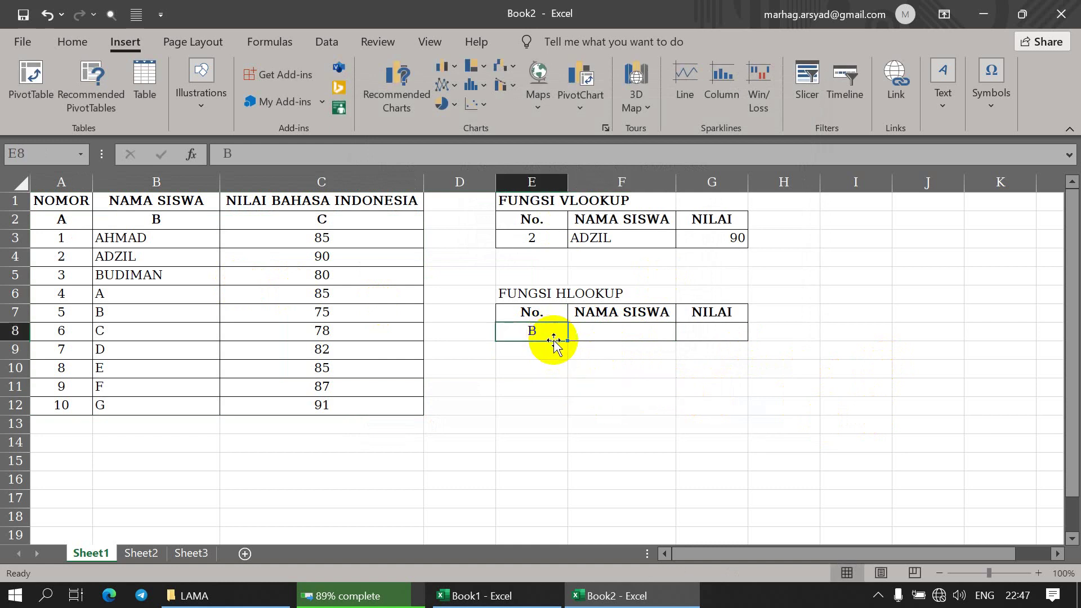
click(602, 332)
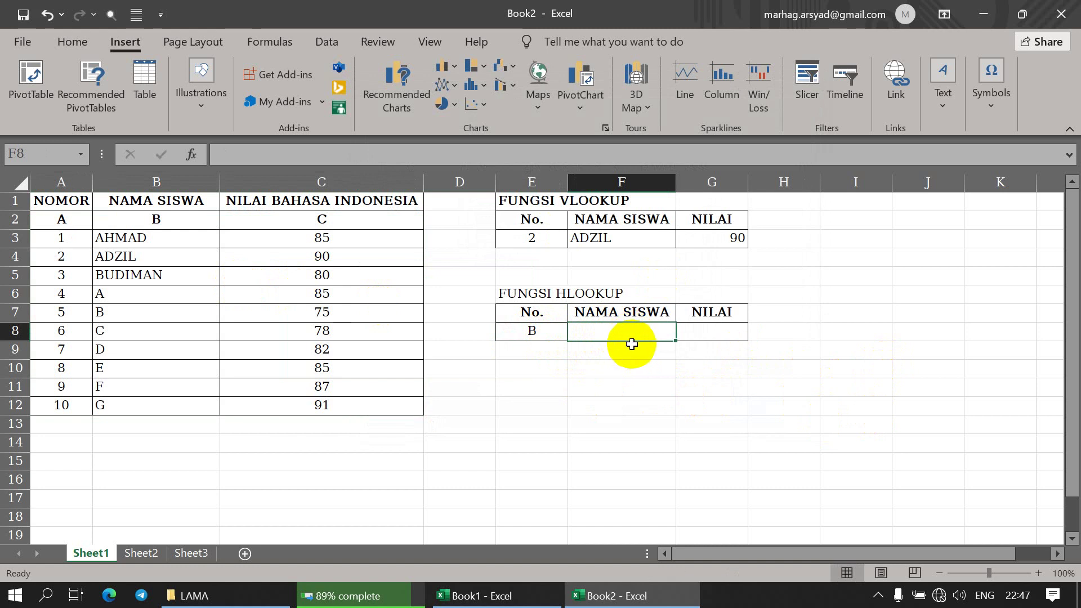
click(141, 236)
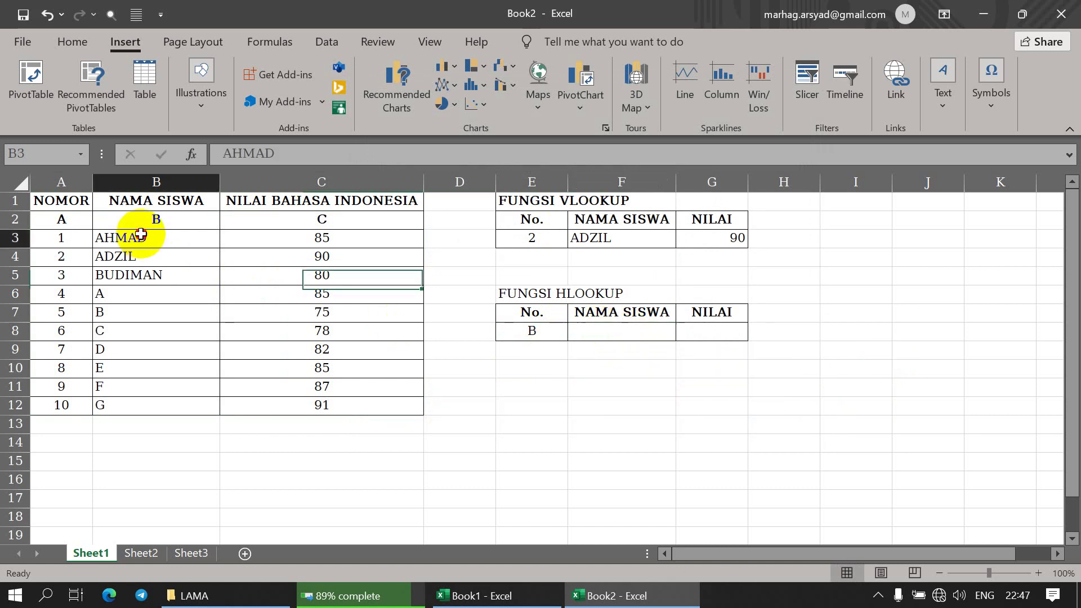
click(150, 255)
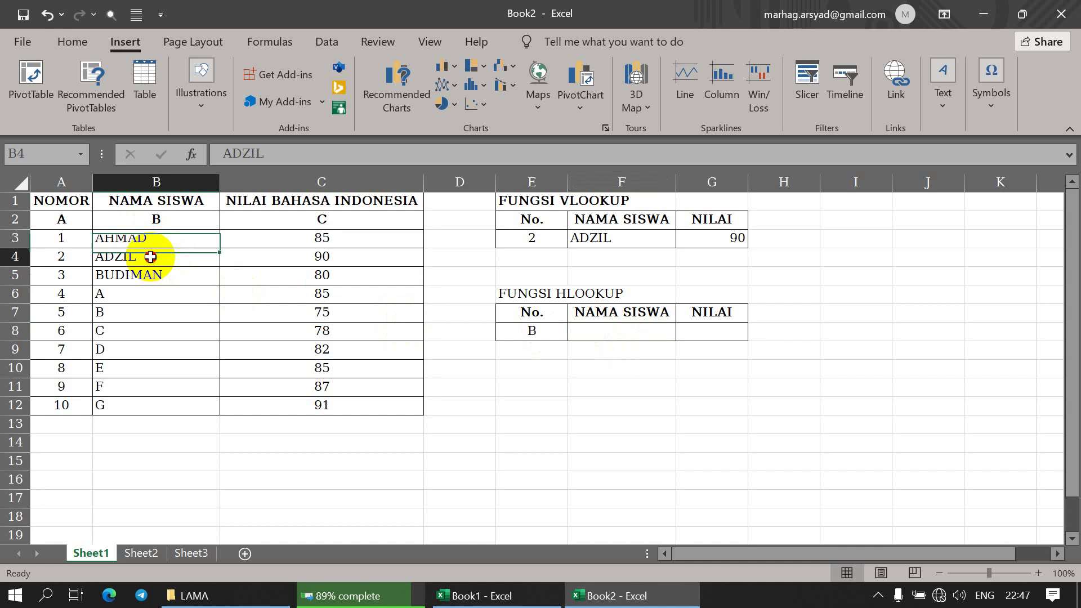
click(157, 274)
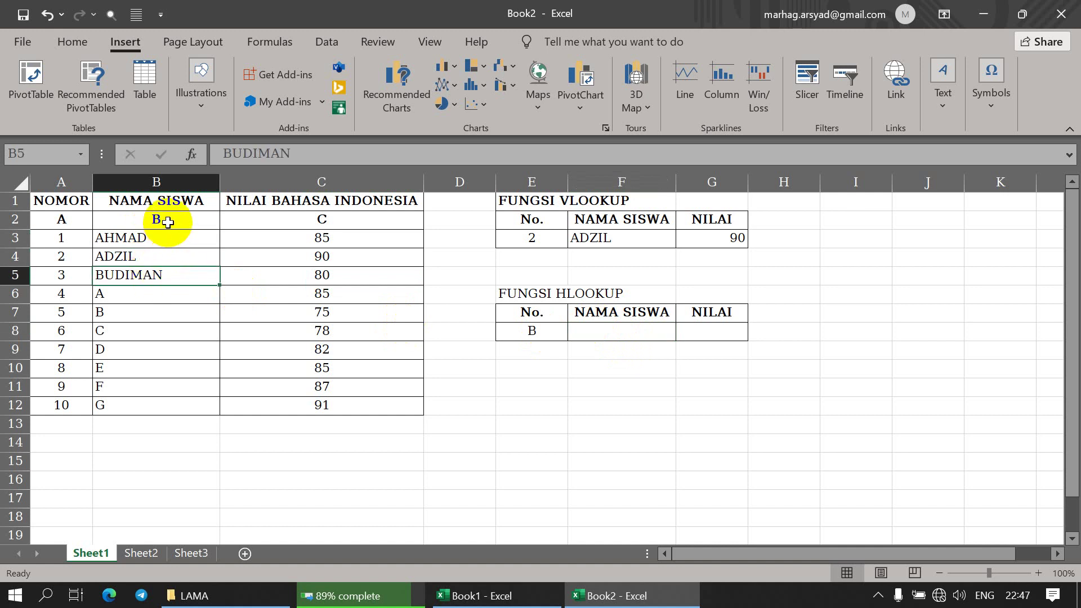
Enter =HLOOKUP(E8;DATA2;2;FALSE) in F8, the NAMA SISWA cell of the FUNGSI HLOOKUP table.
click(598, 331)
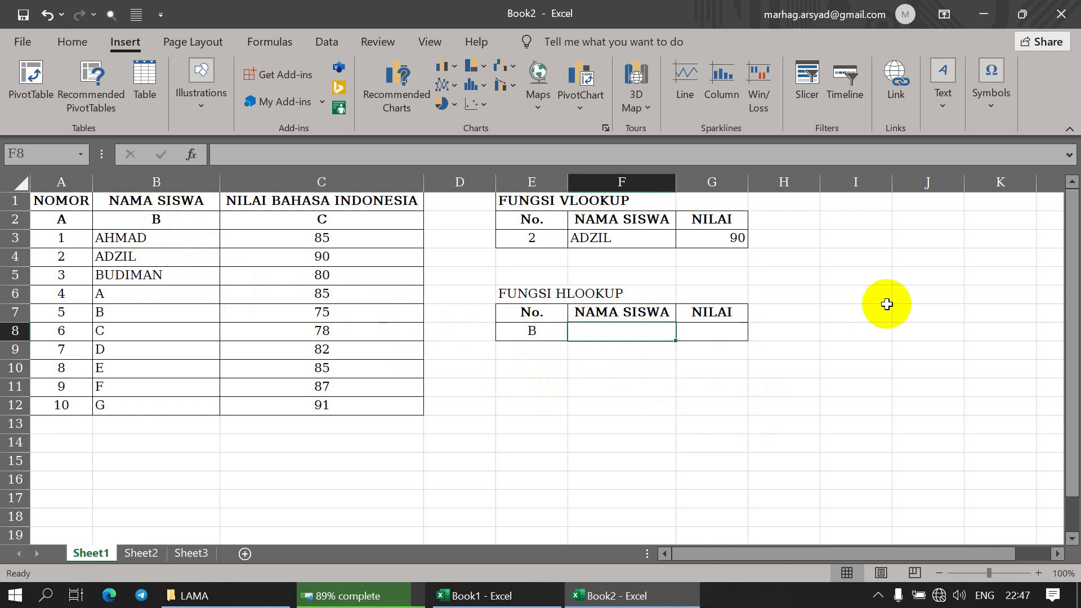
text(=)
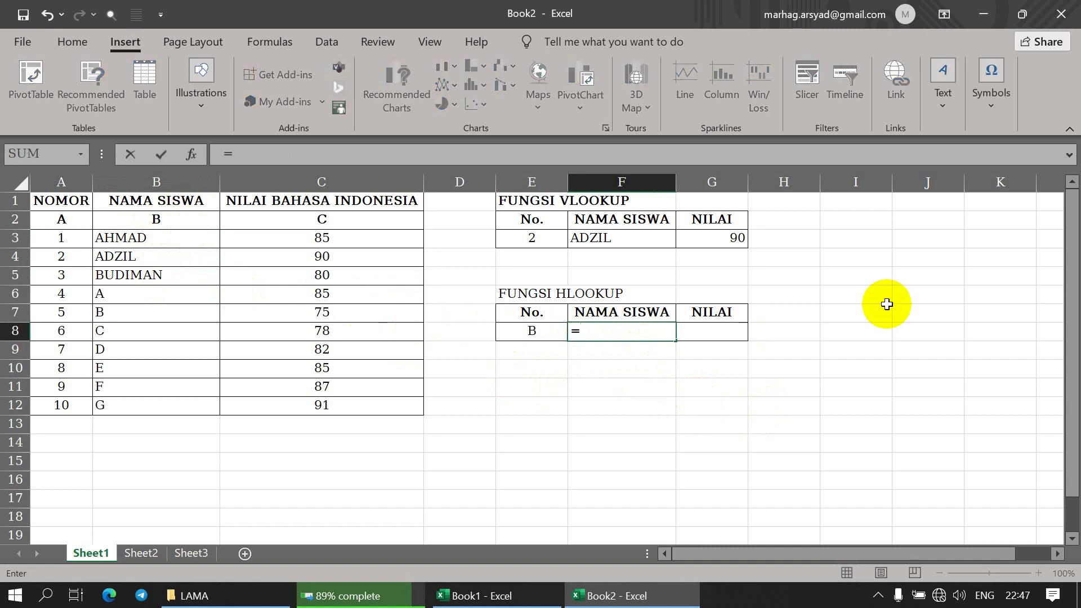
text(HLOOKUP)
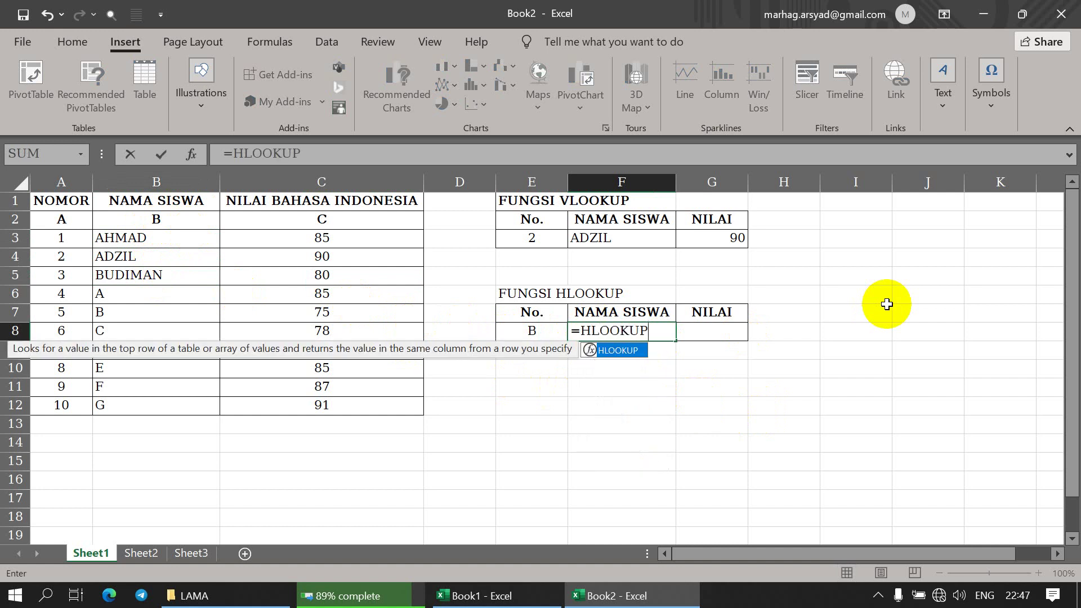
text(()
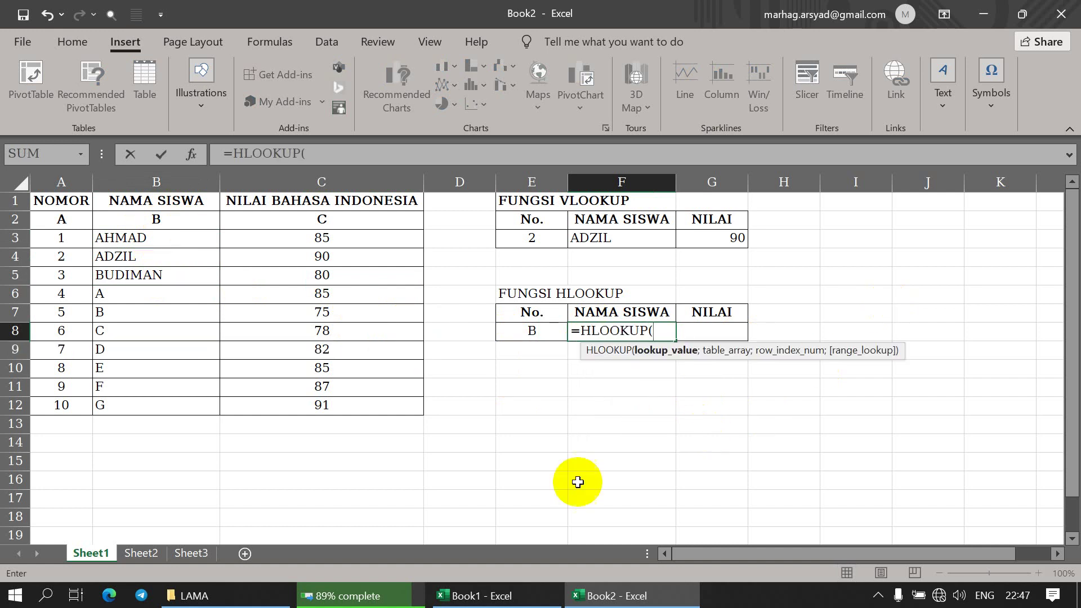
click(527, 334)
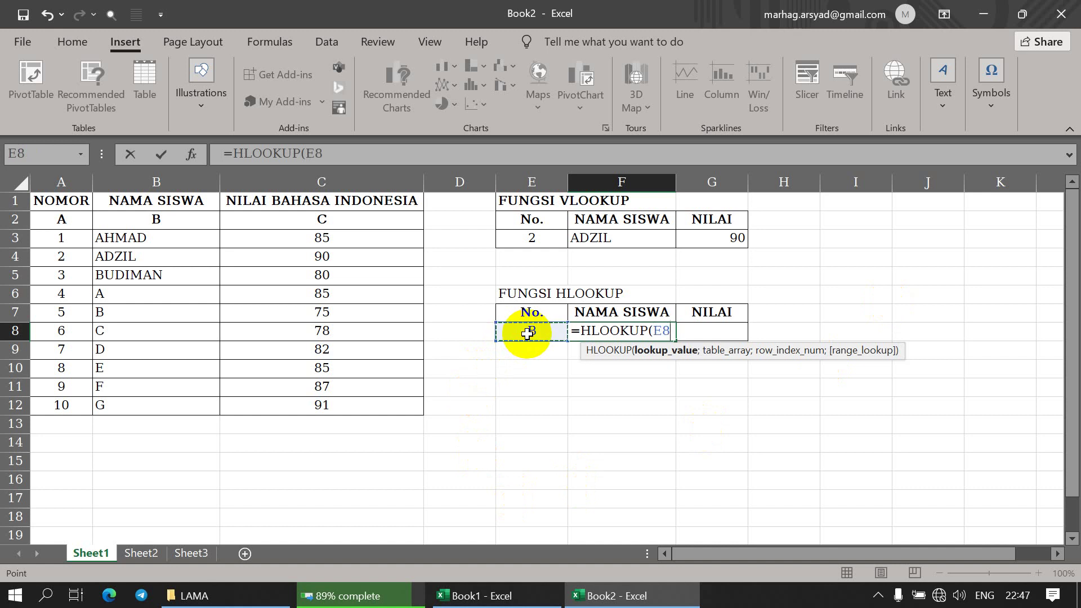
text(;)
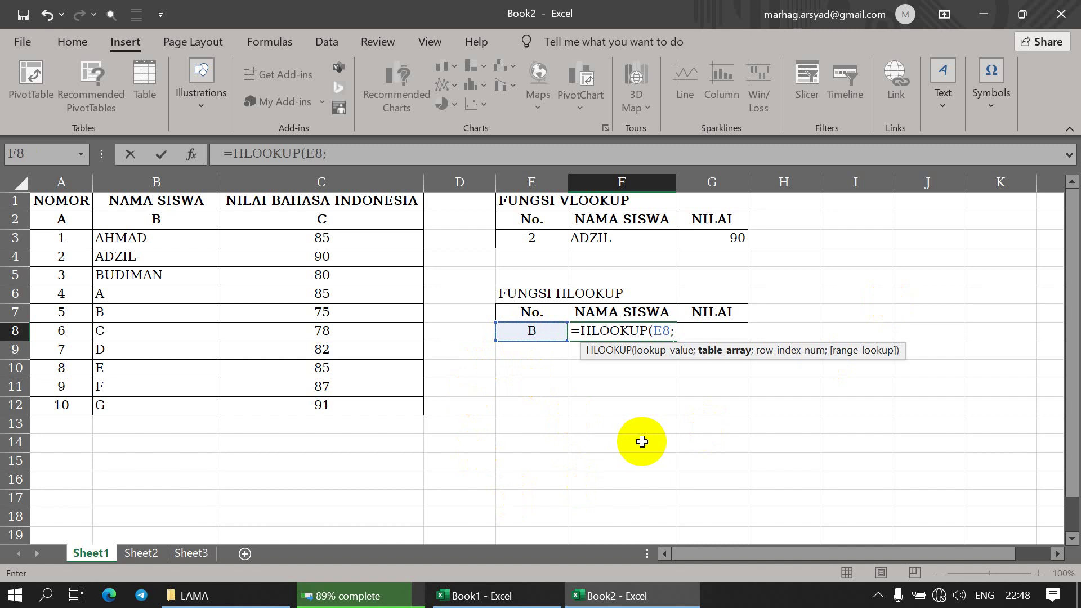
text(DATA2;2;FALSE)
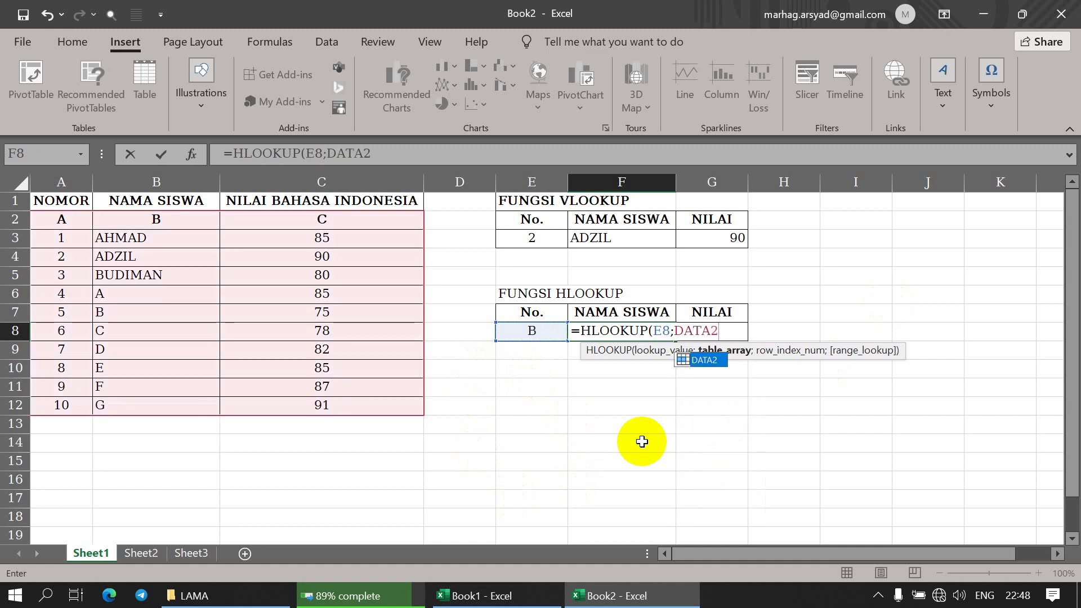
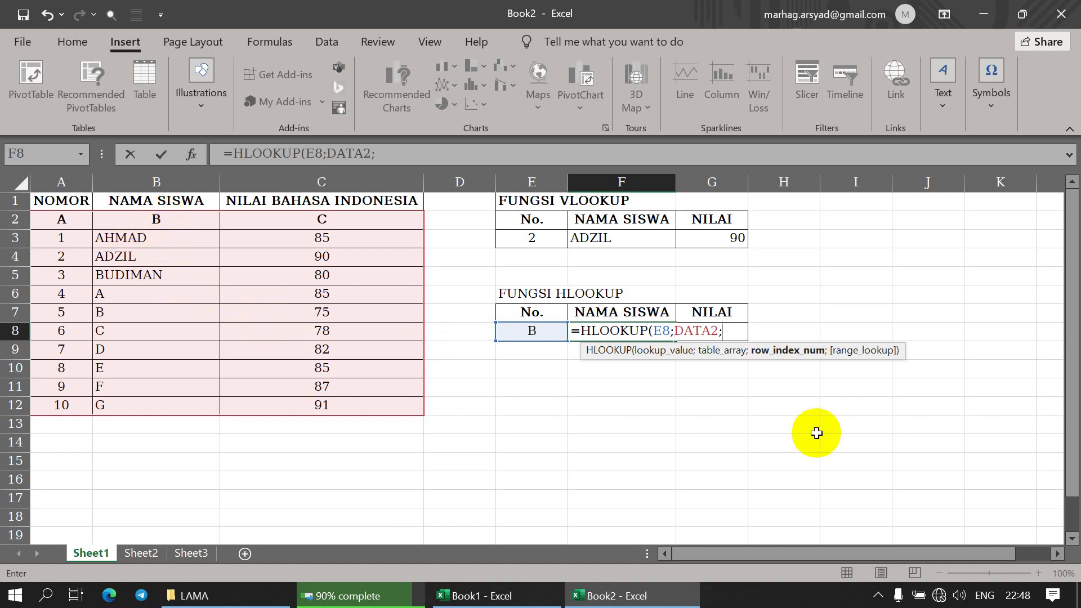
text(2;FALSE)
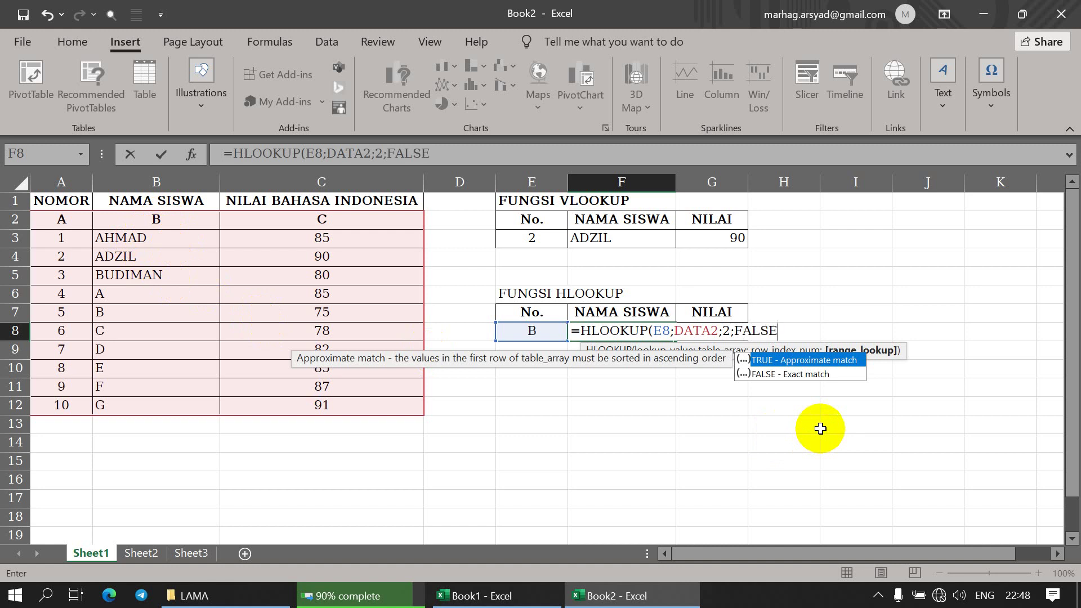
text())
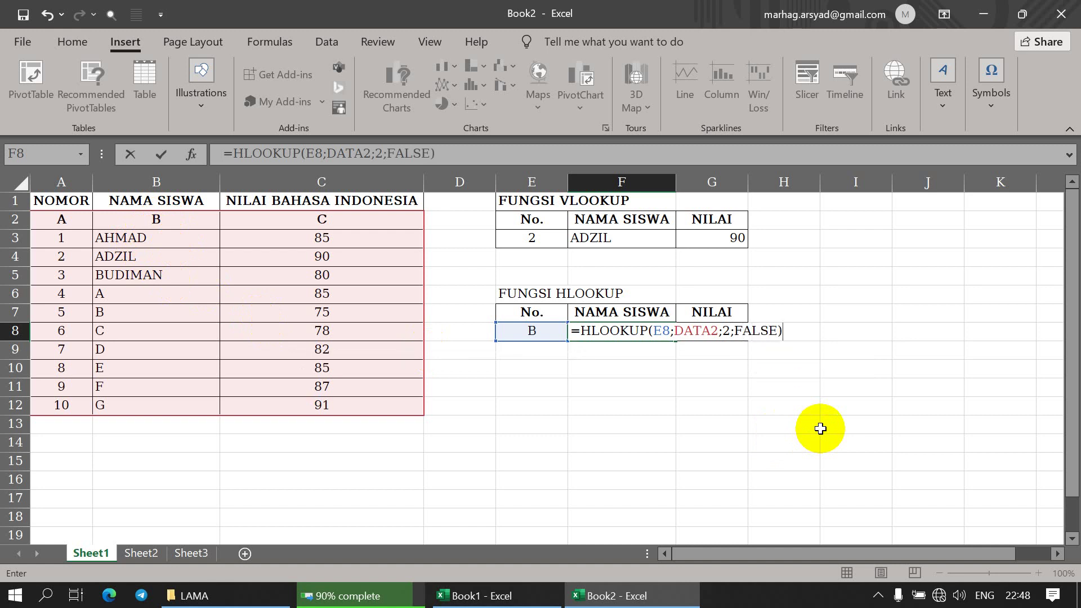
key(Return)
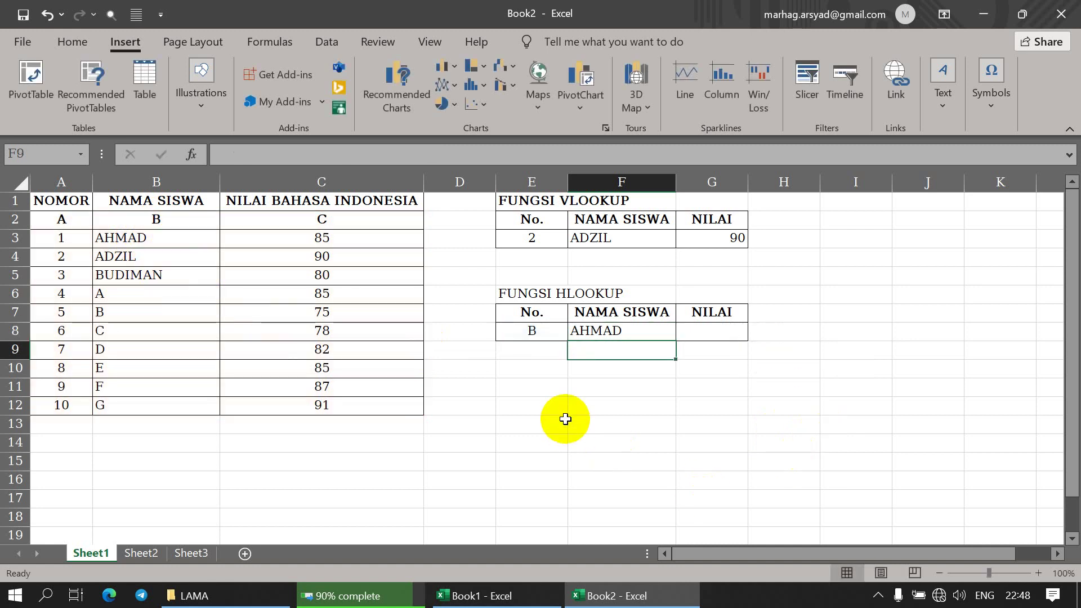
Test the HLOOKUP formula by setting the lookup key in E8 to 1, and set it back to B.
click(599, 332)
click(516, 333)
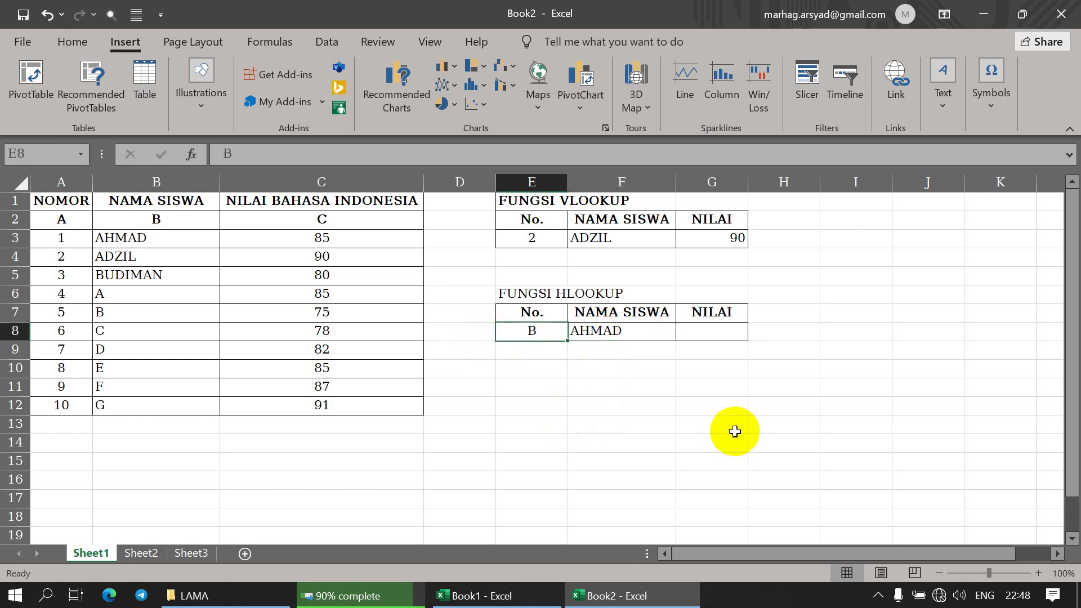
text(2)
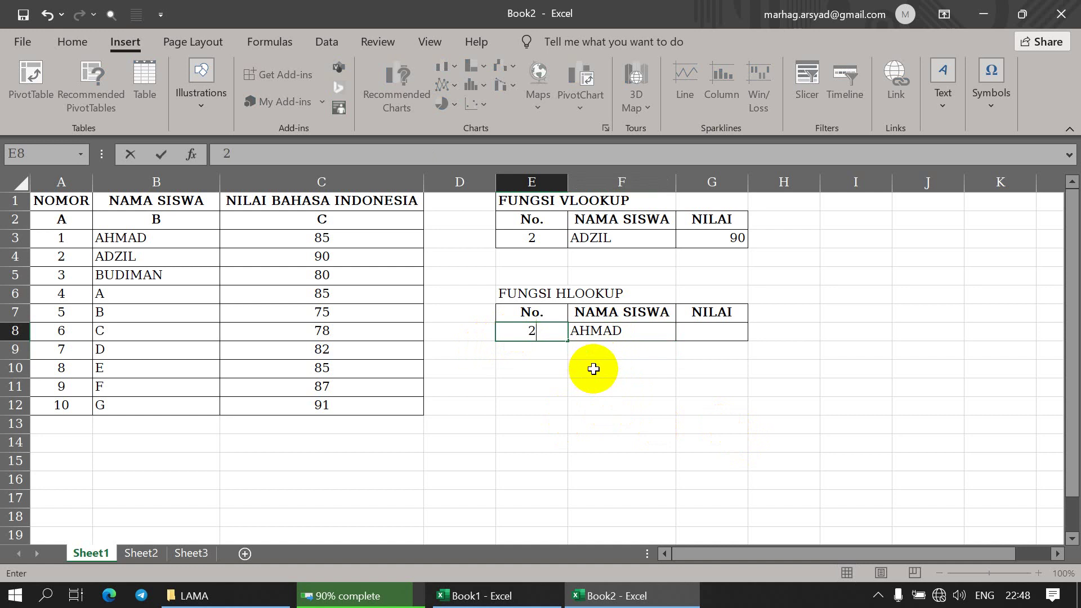
key(Return)
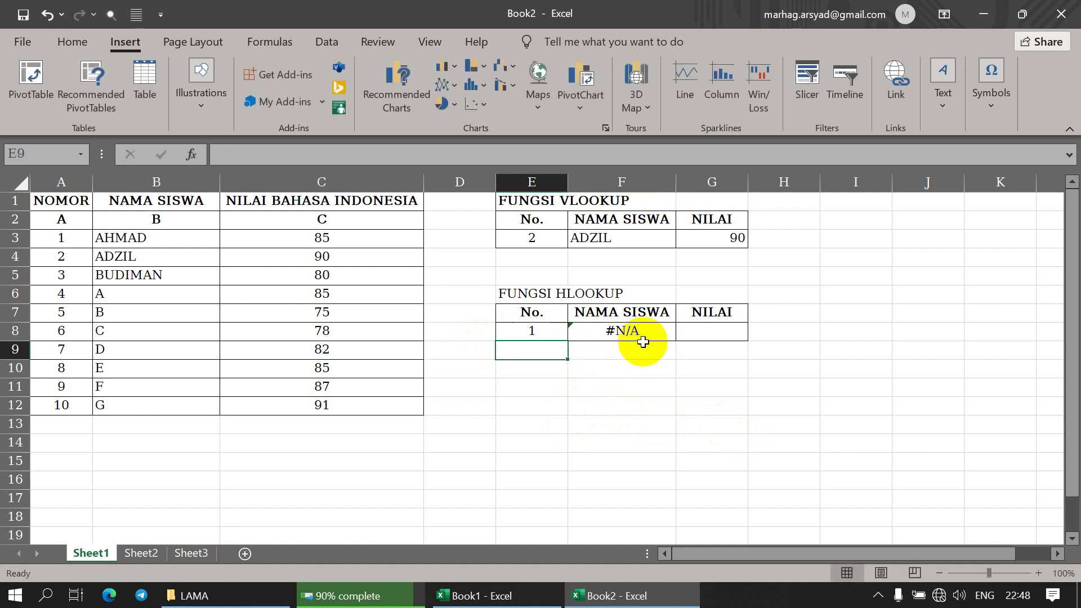
key(Up)
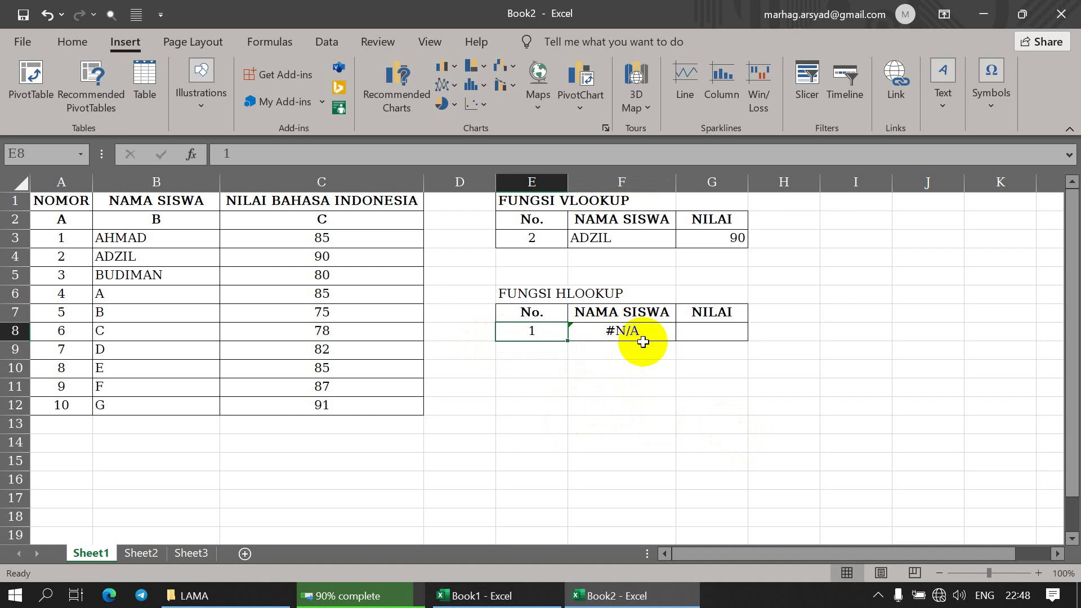
text(B)
key(Return)
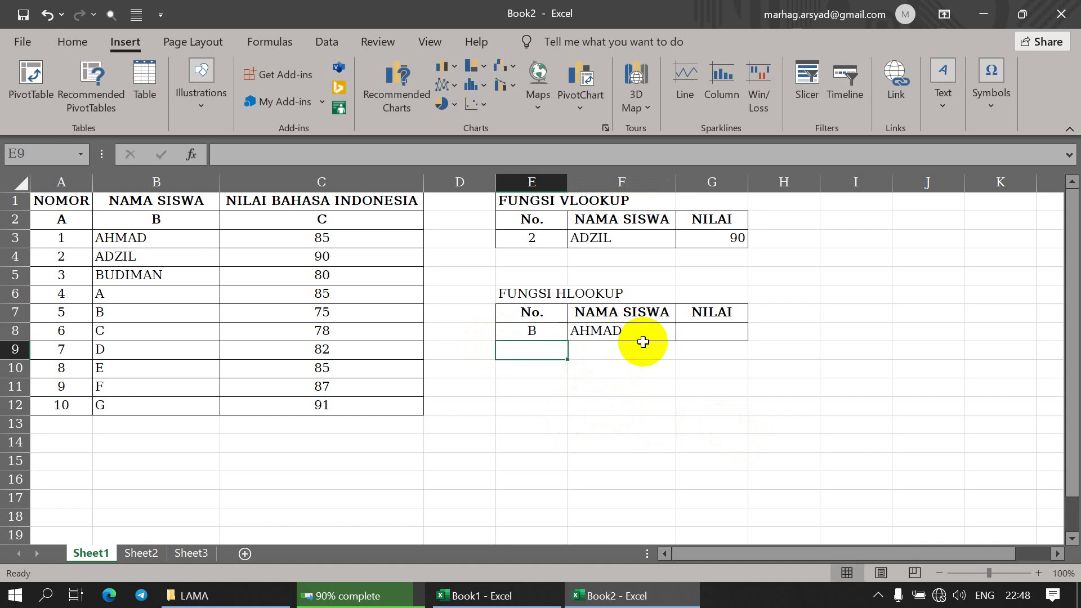
Clear the NILAI heading and the cell below it, G7:G8, in the FUNGSI HLOOKUP table and check the formula in F8.
click(711, 312)
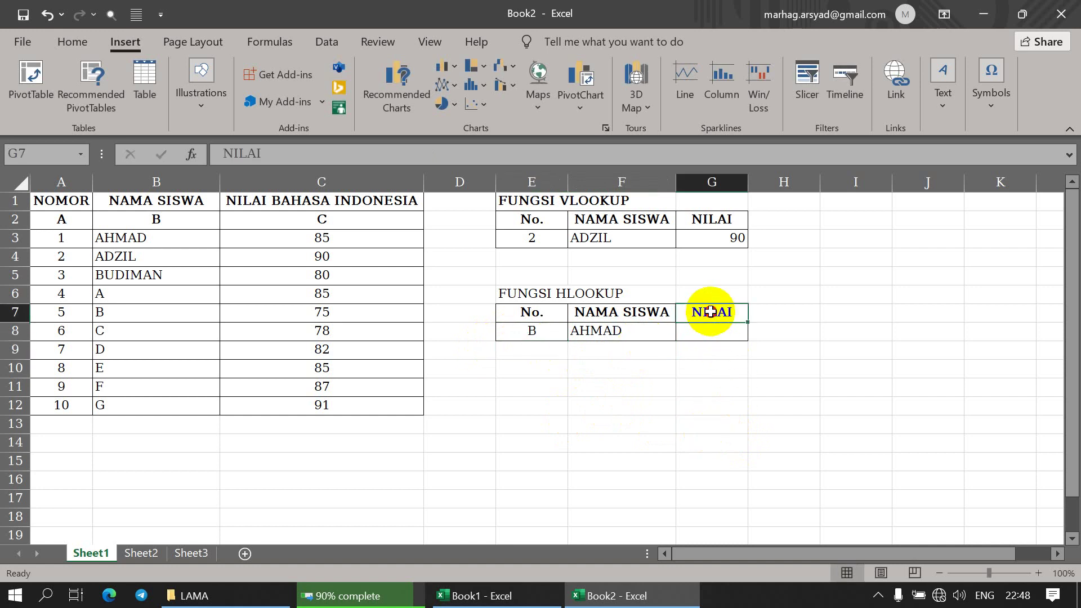
drag(711, 312, 718, 330)
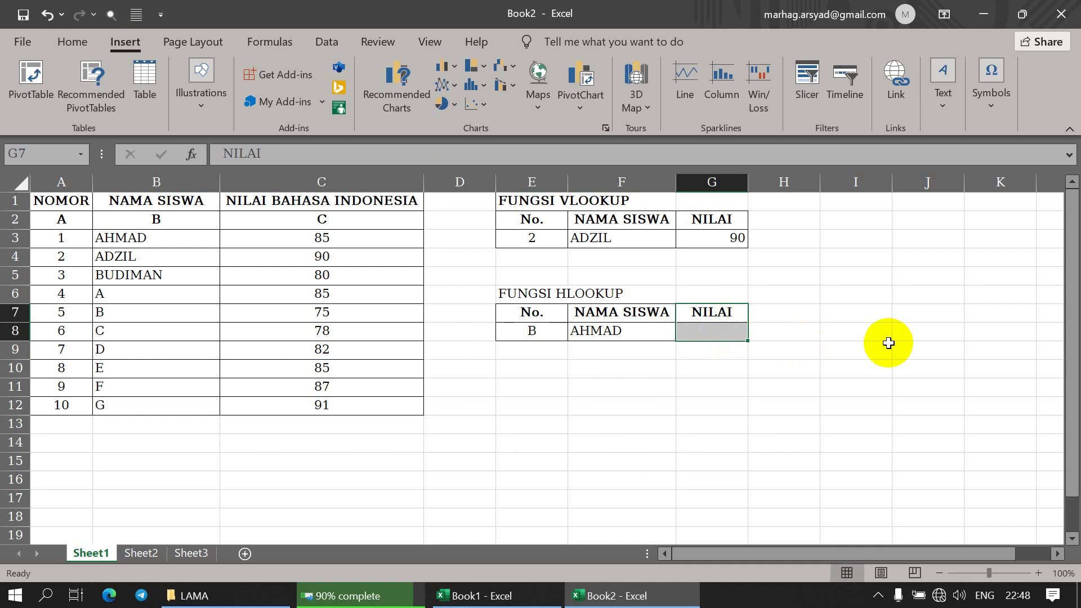
key(Delete)
click(633, 404)
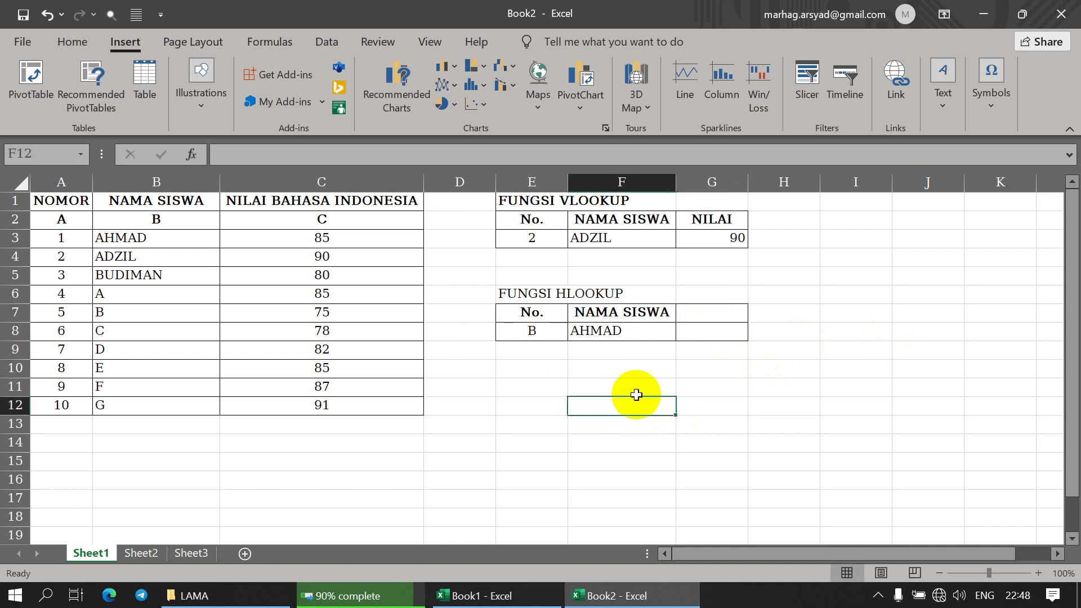
click(604, 331)
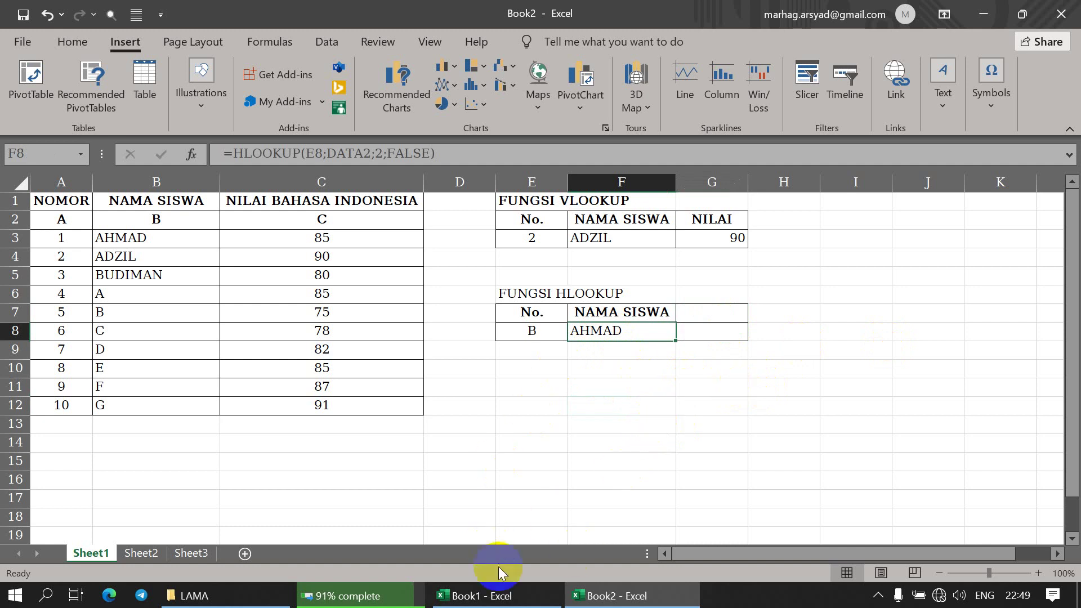
Switch to the Book1 workbook to read the third task in B3, and return to Book2.
click(488, 592)
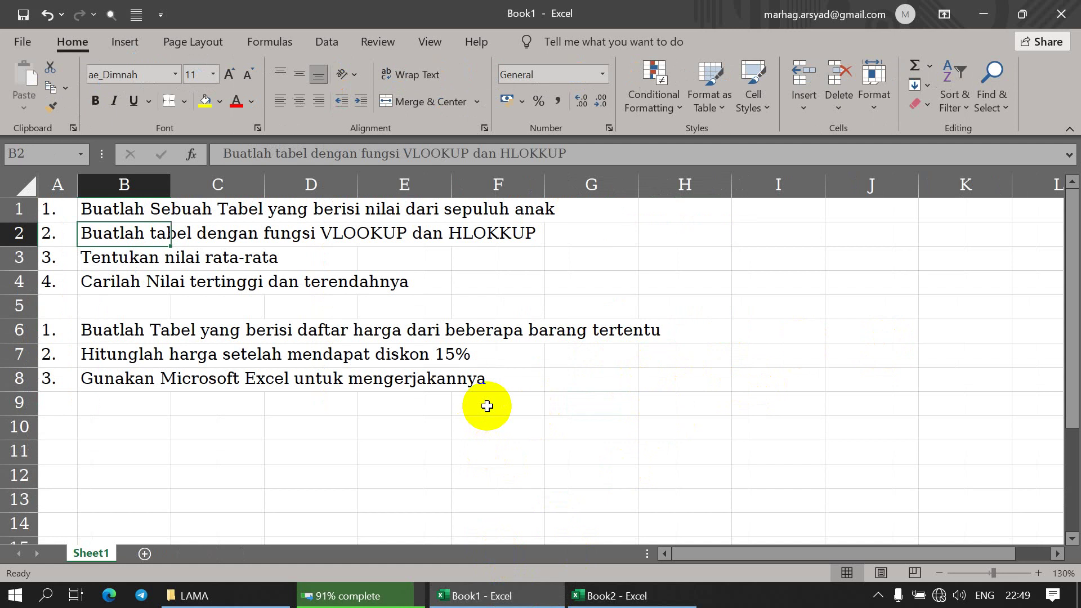
click(115, 258)
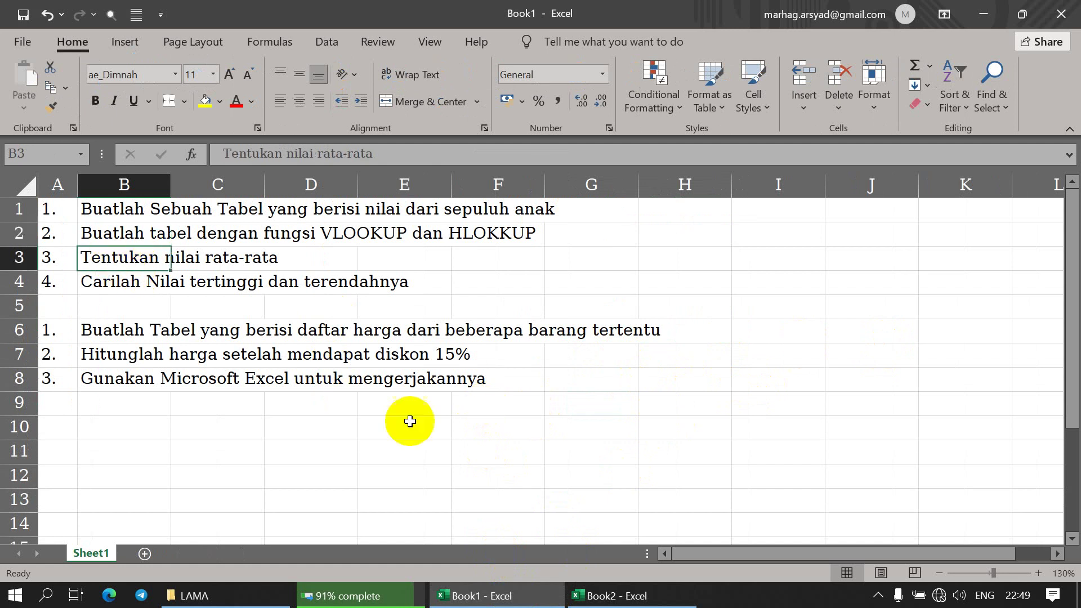
click(601, 592)
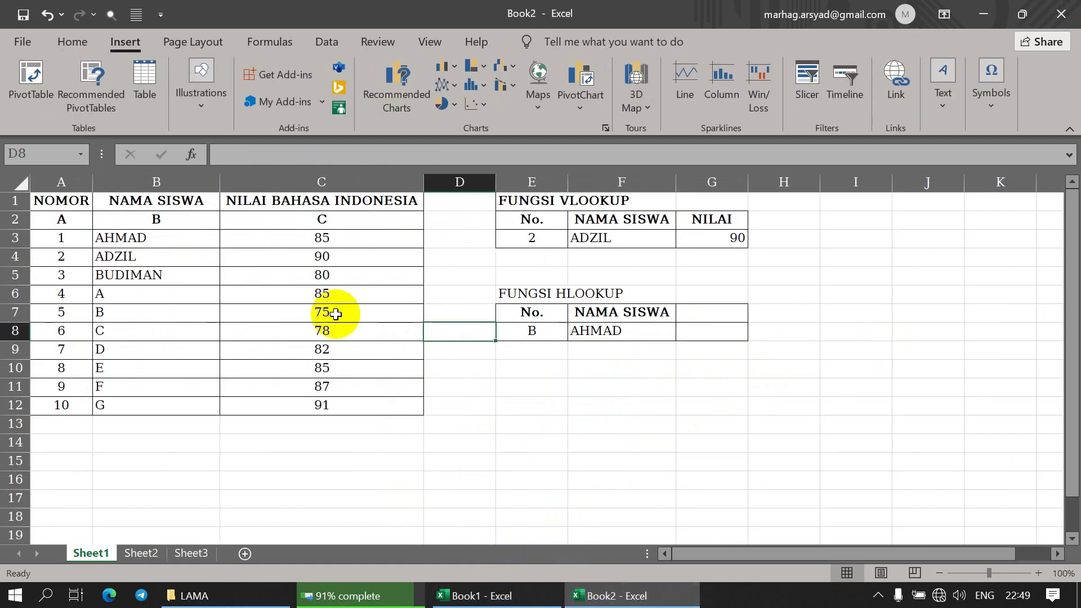
Add the labels RATA-RATA, NILAI TERTINGGI and NILAI TERENDAH in B13:B15 below the student names.
click(321, 236)
click(157, 425)
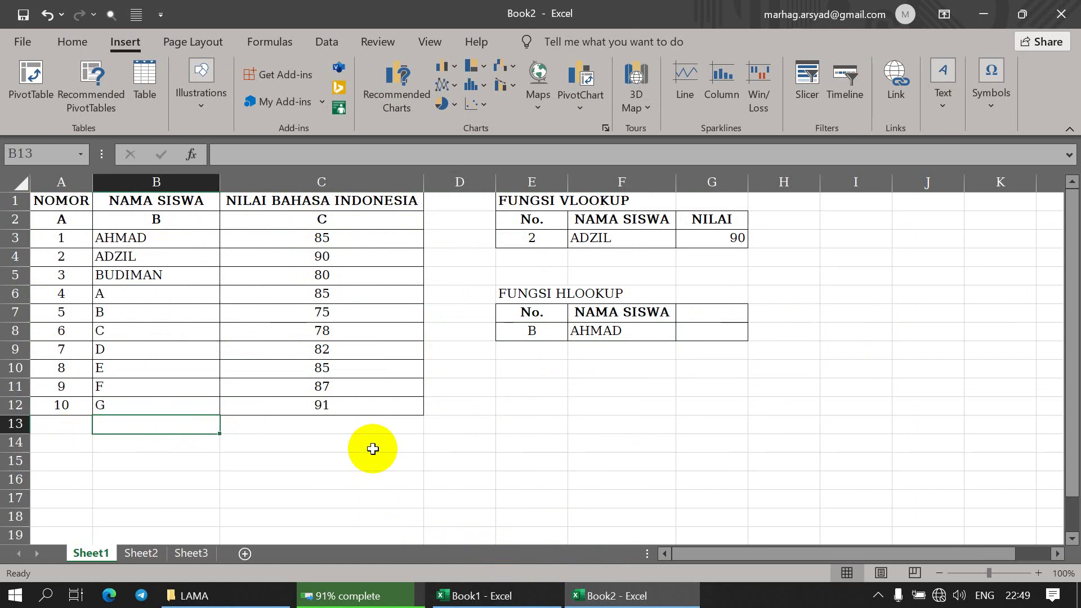
text(RATA-RATA)
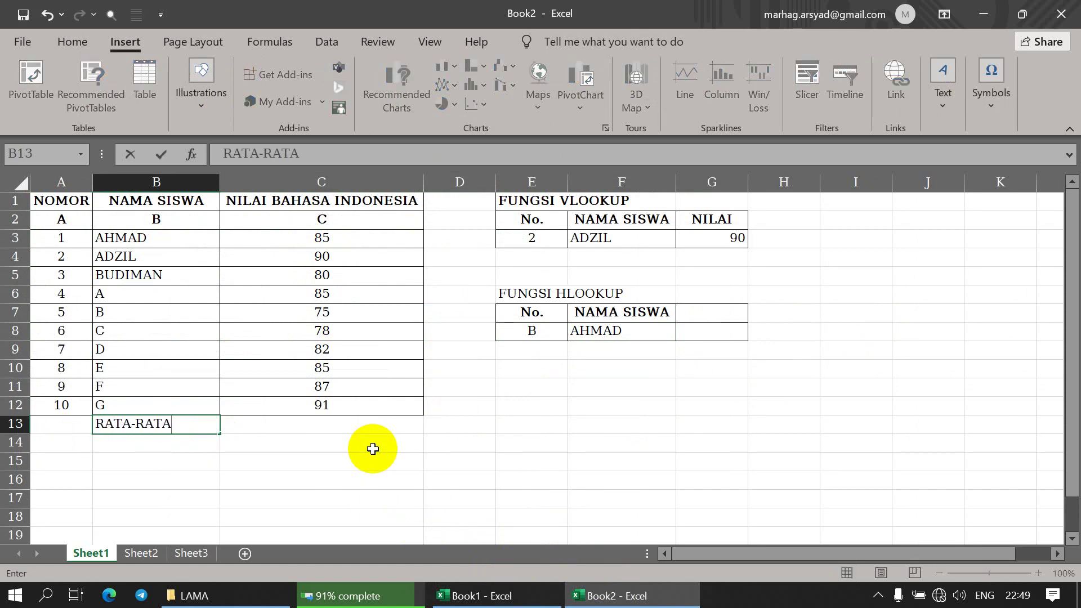
key(Return)
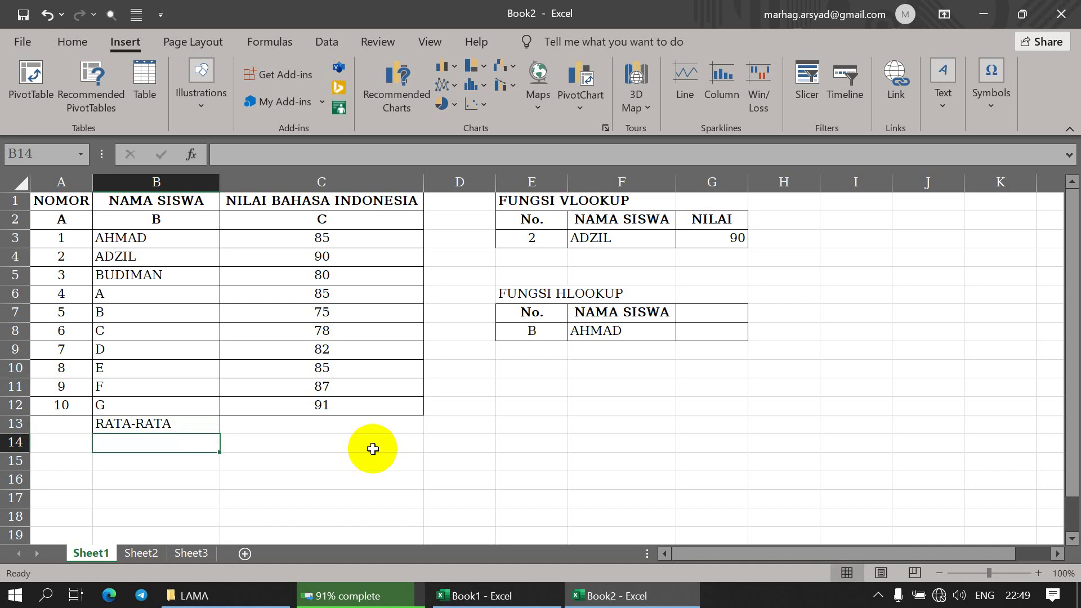
text(NILAI)
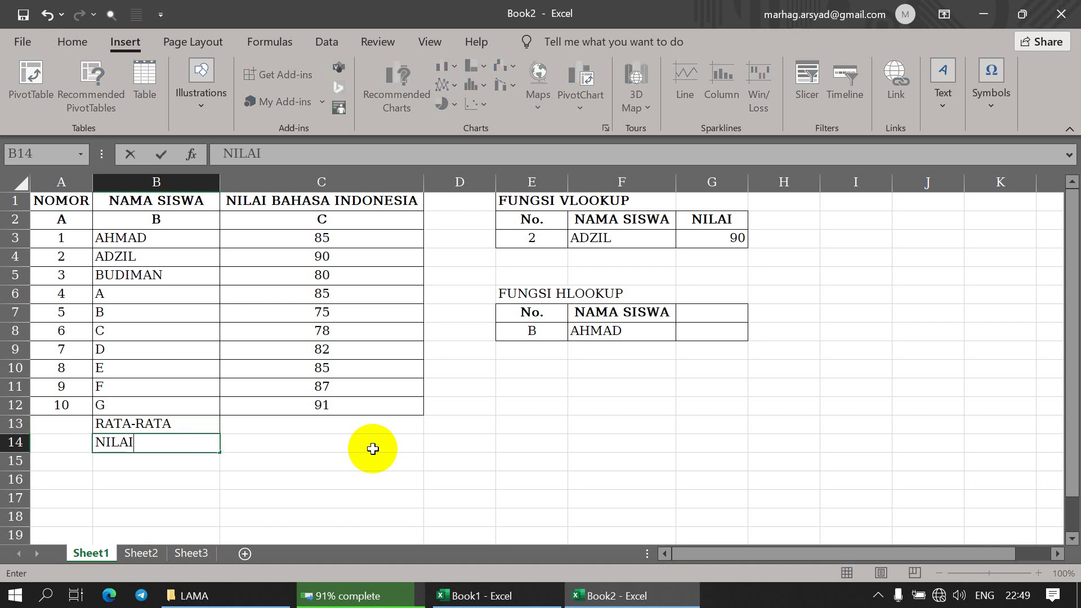
text( TERTINGGI)
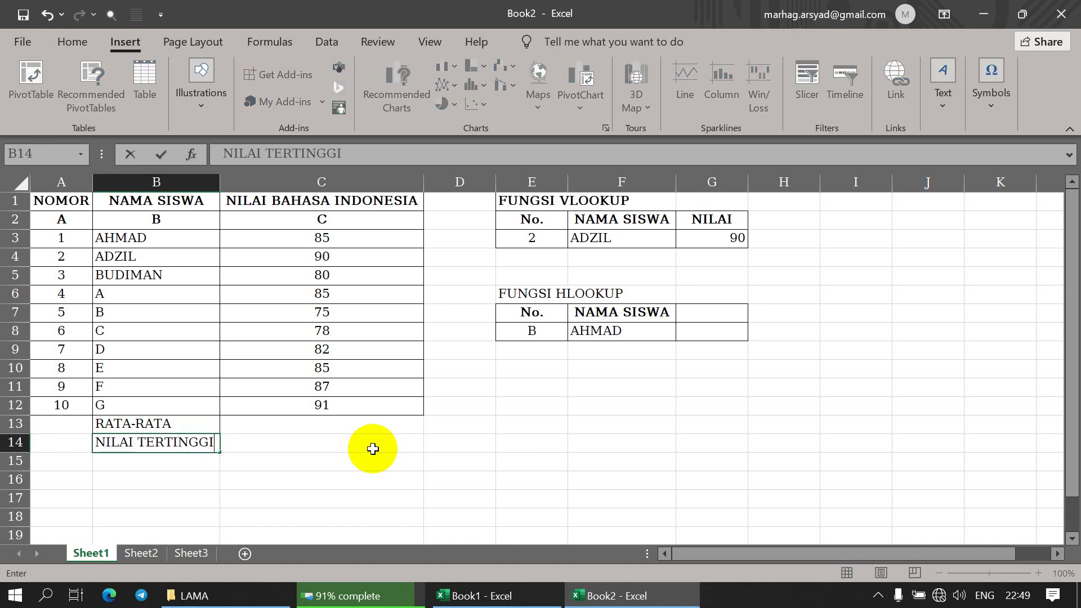
key(Return)
text(NI)
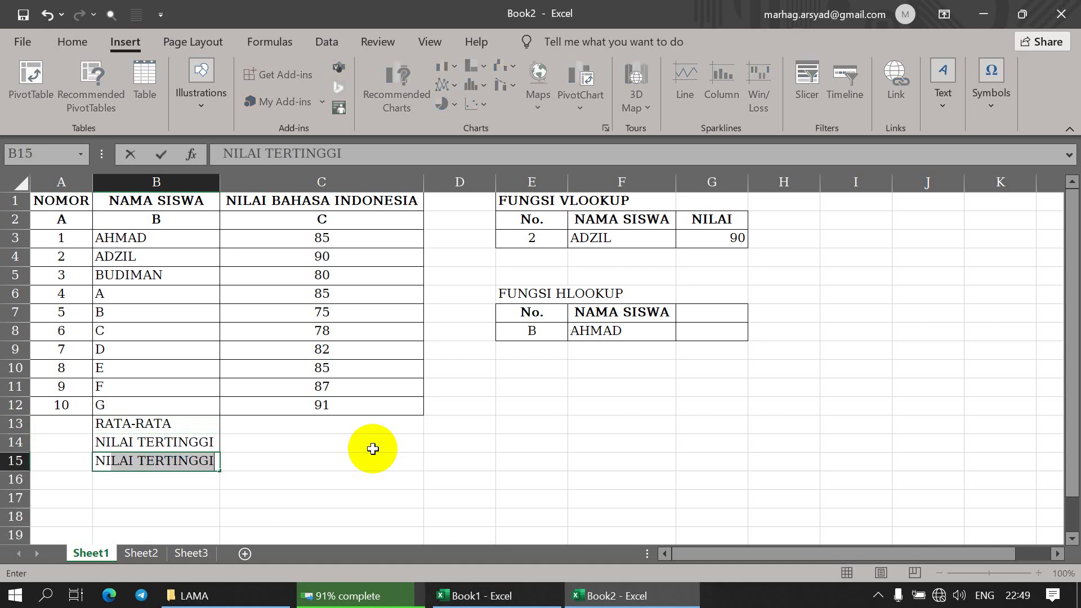
text(LAI TERENDAH)
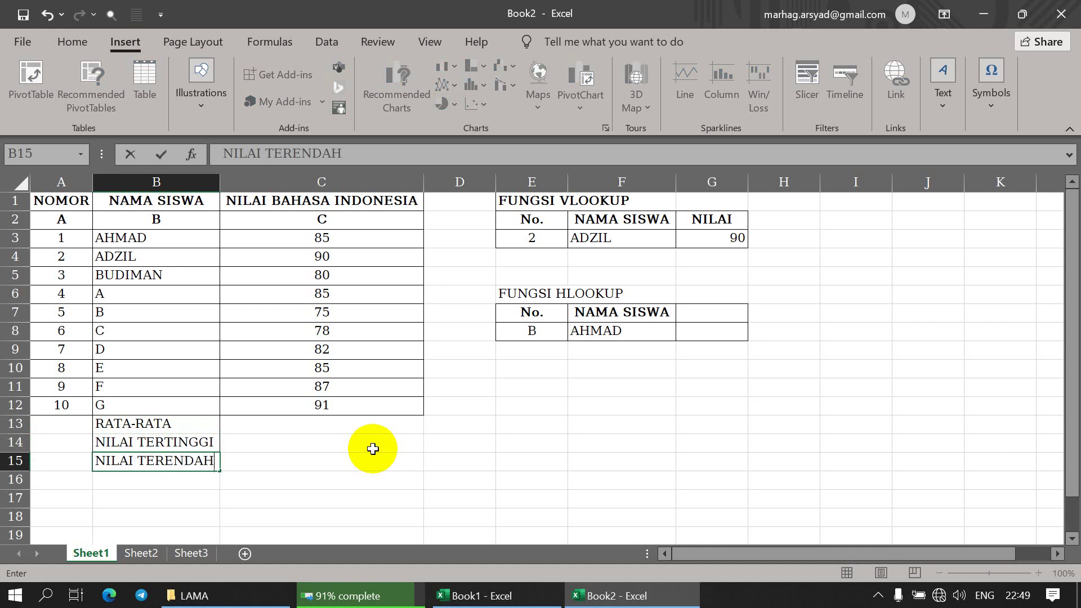
key(Return)
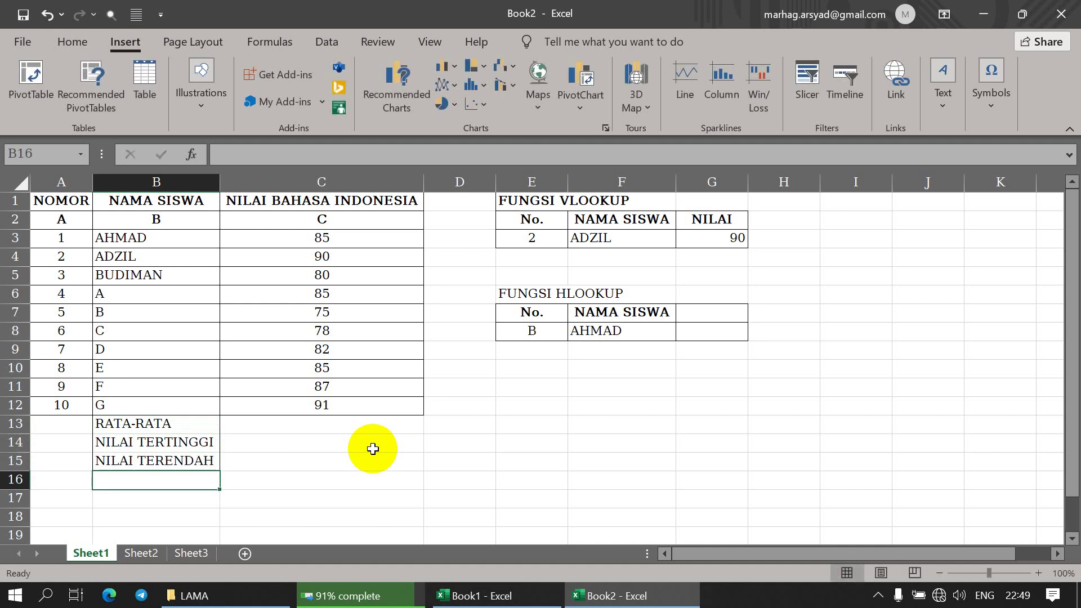
Calculate the average of the Bahasa Indonesia scores in C13 with =AVERAGE(C3:C12).
click(209, 425)
click(256, 428)
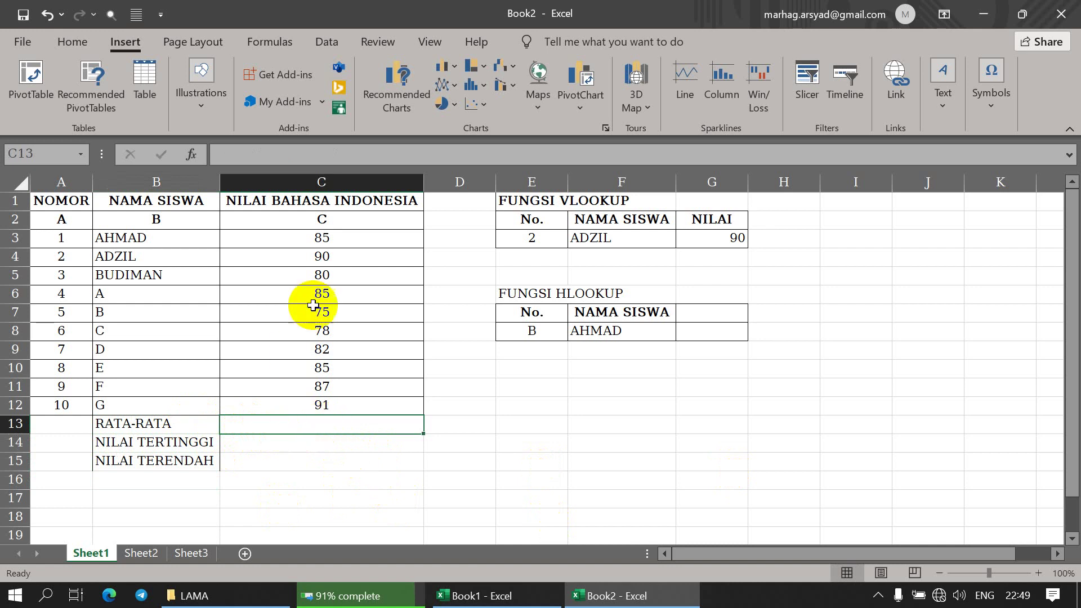
drag(330, 235, 353, 407)
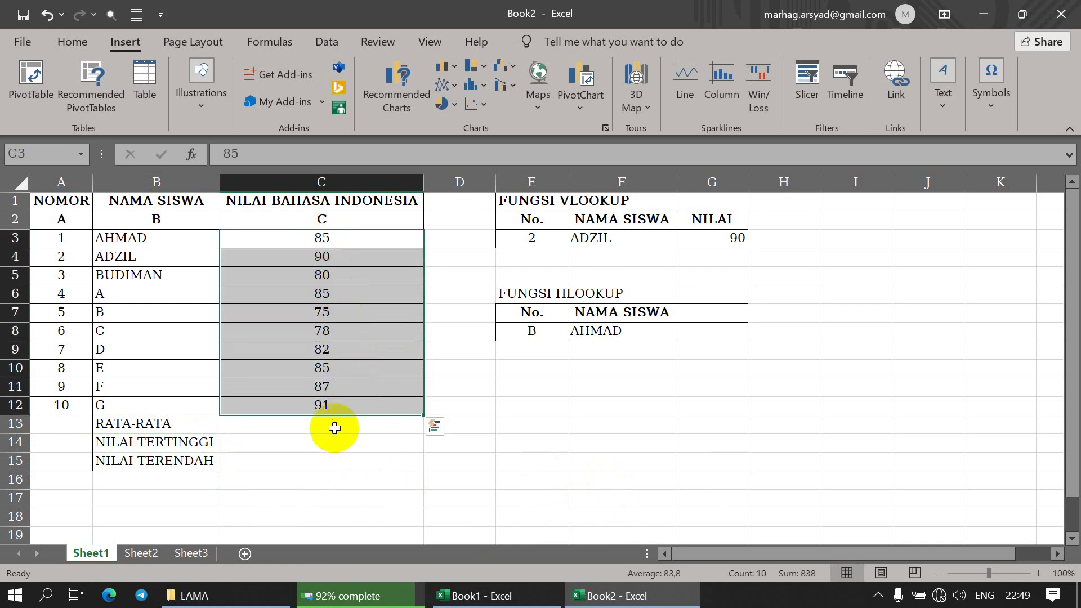
click(335, 428)
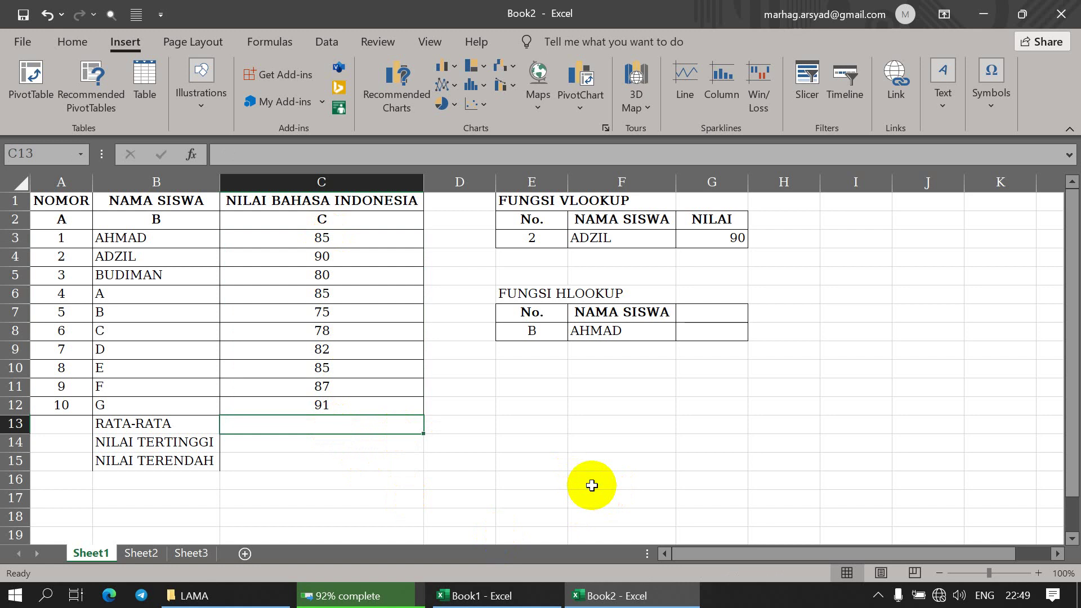
text(=)
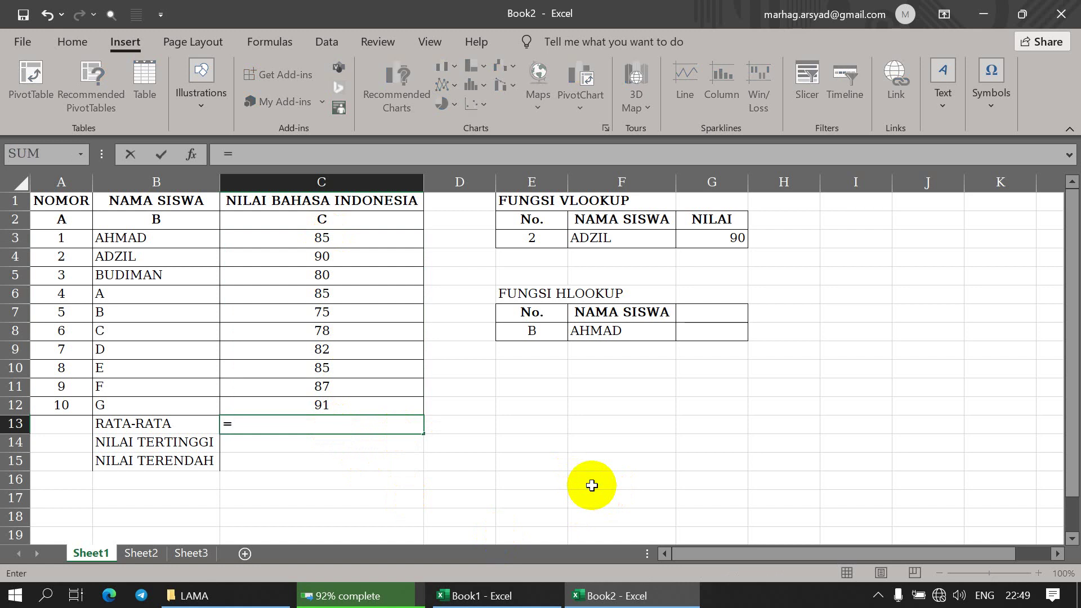
text(AVERAGE)
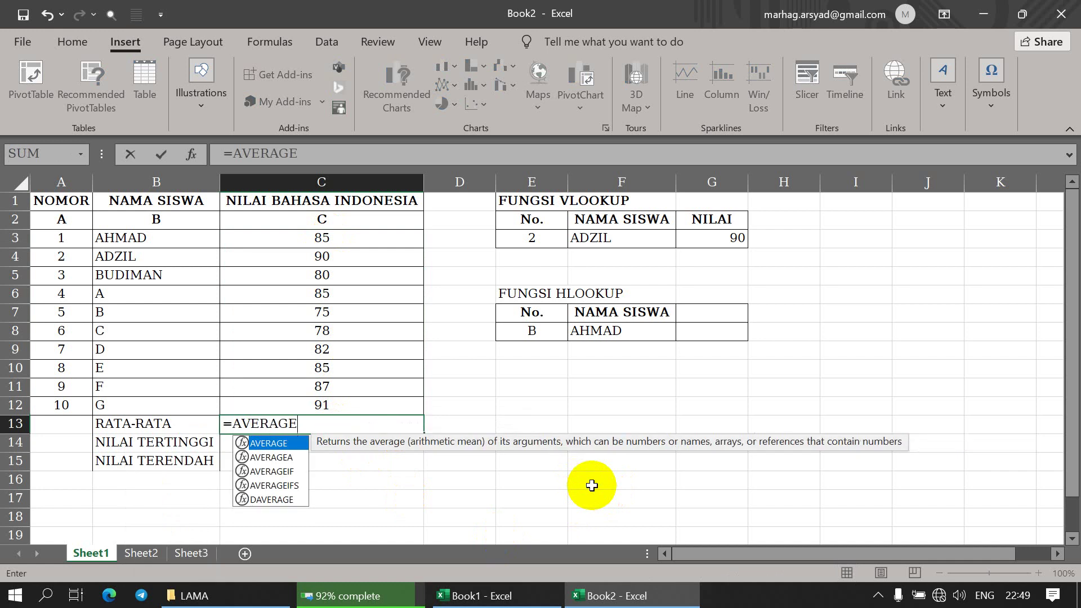
text(()
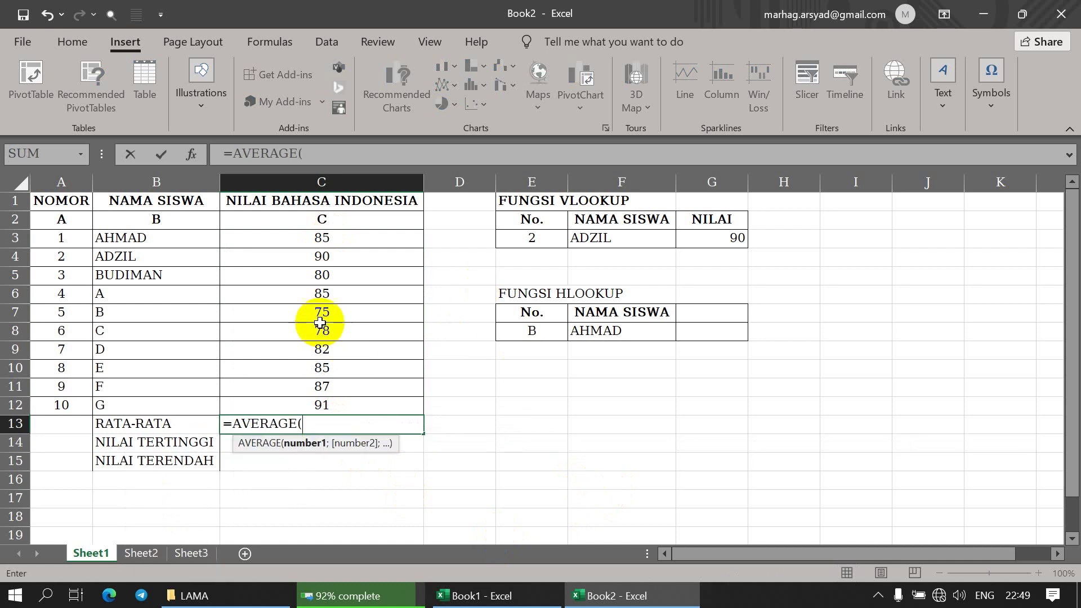
drag(335, 238, 350, 398)
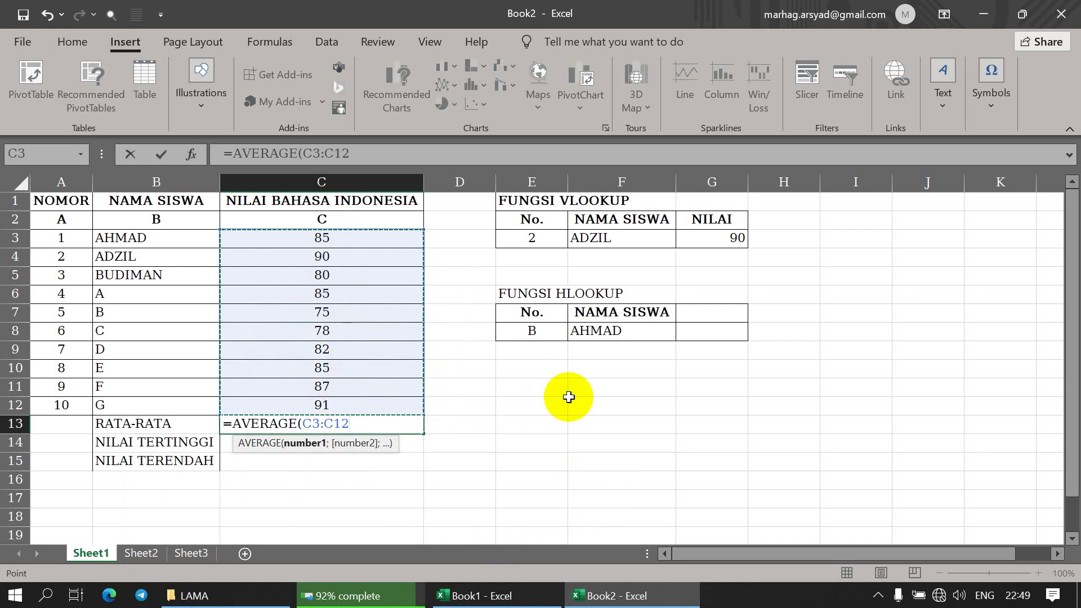
key(Return)
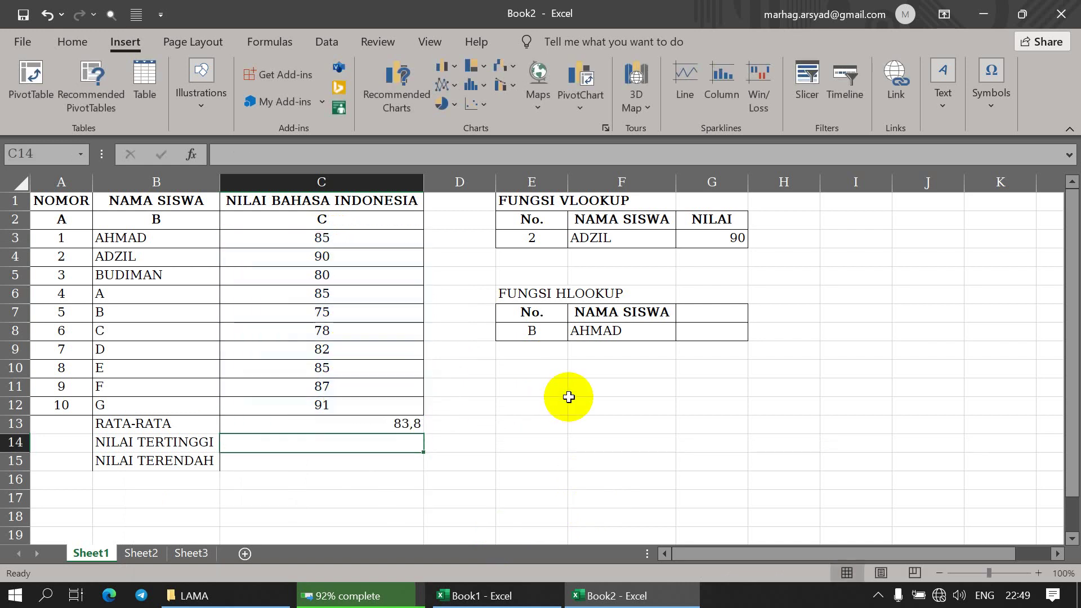
Format the average in C13 as centred and bold, displayed with no decimal places.
click(415, 424)
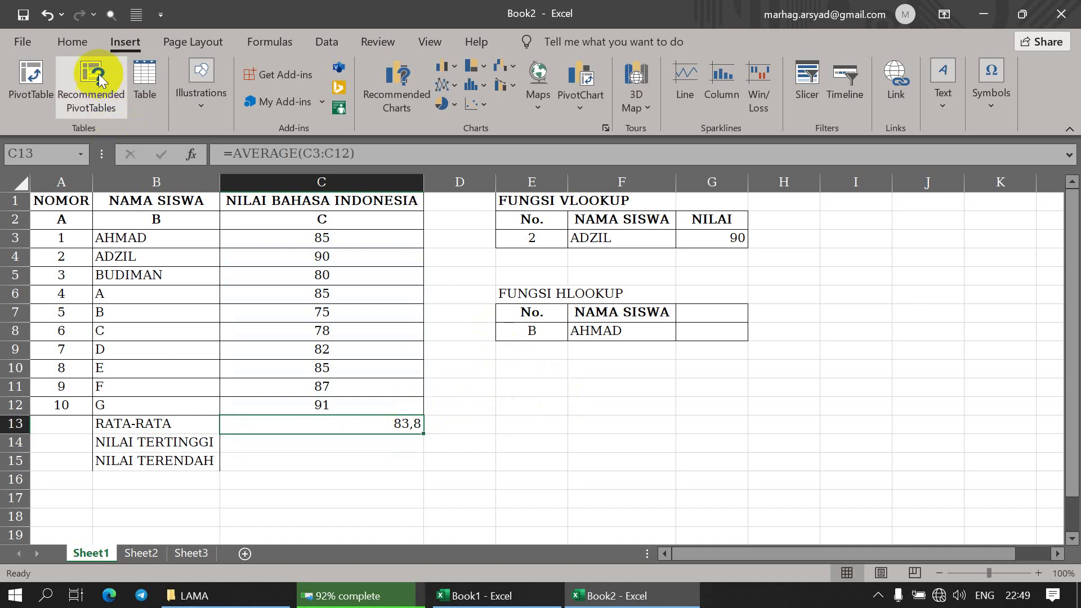
click(76, 38)
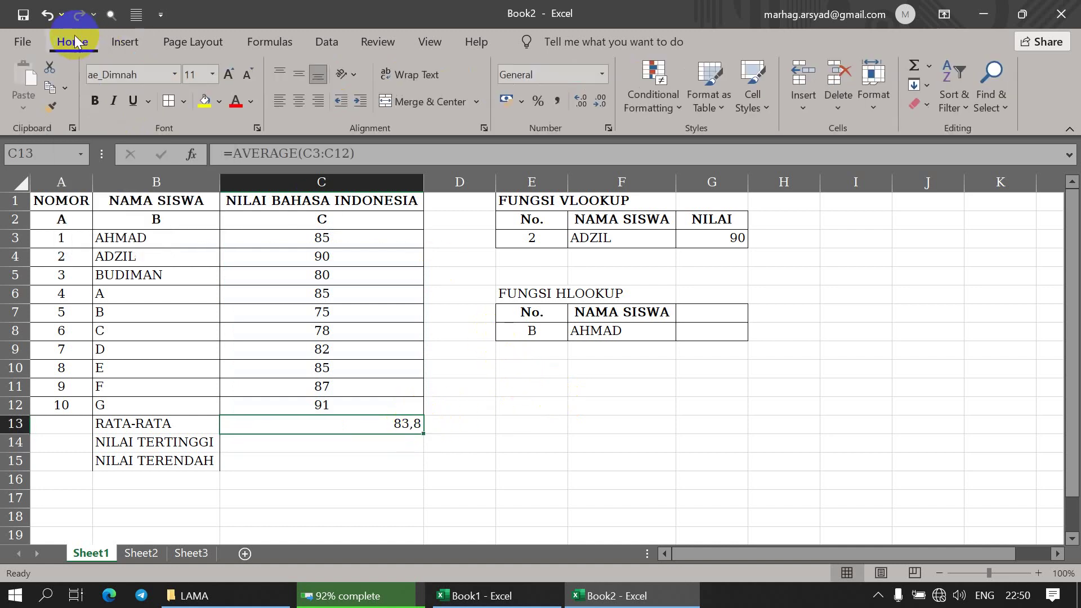
click(300, 102)
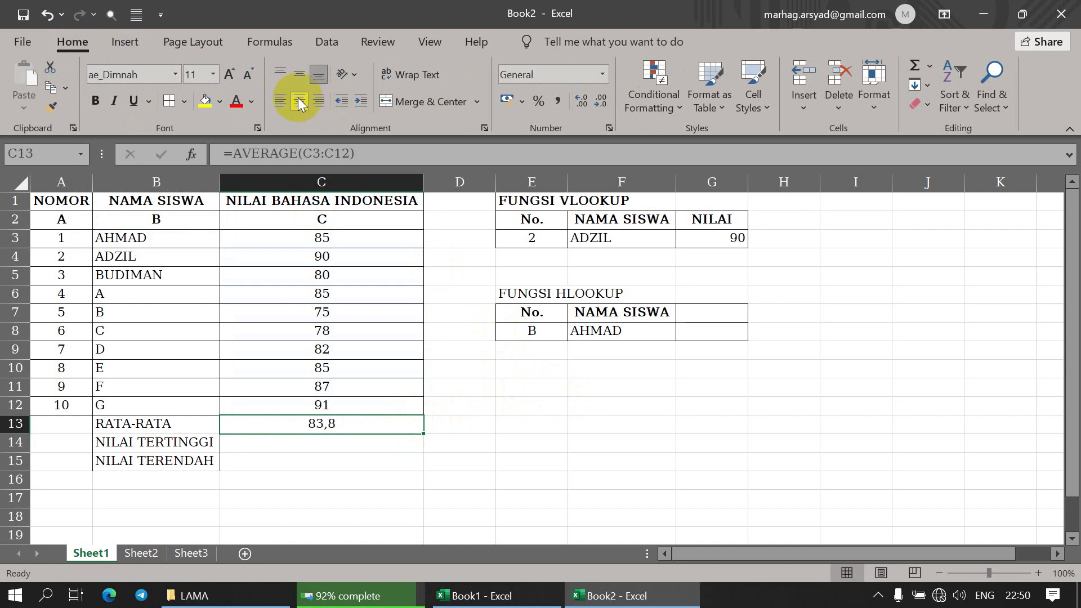
click(95, 101)
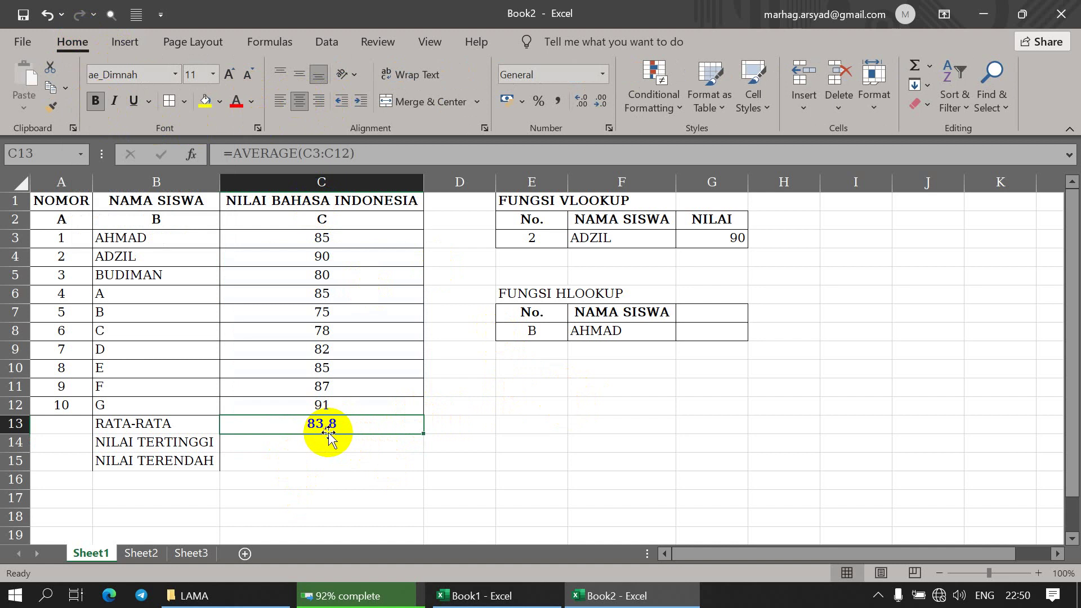
click(600, 101)
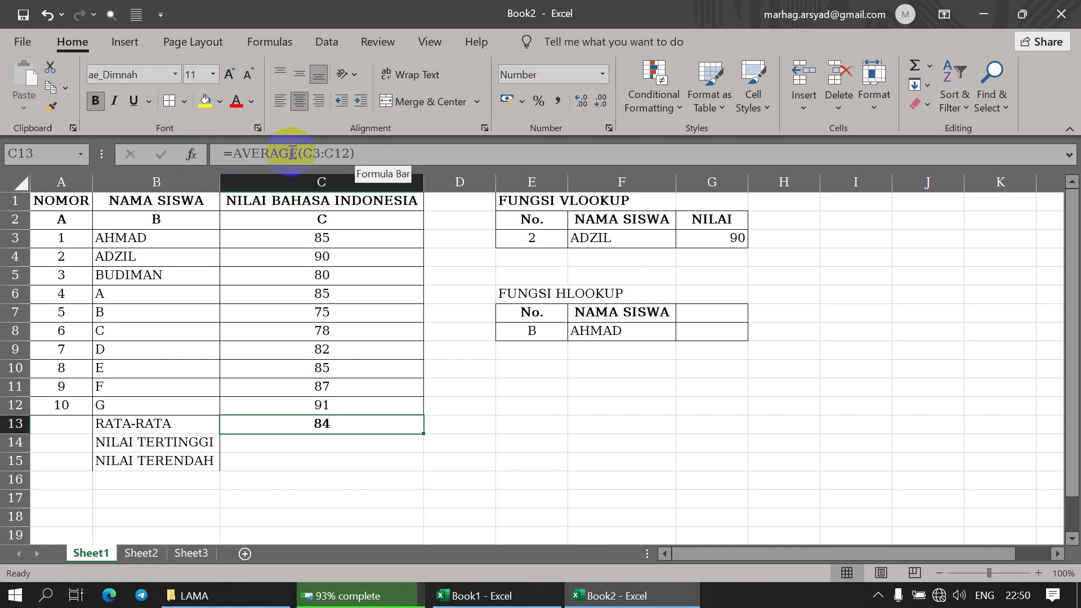
Compare the average formula in C13 with the VLOOKUP formula in F3.
click(476, 425)
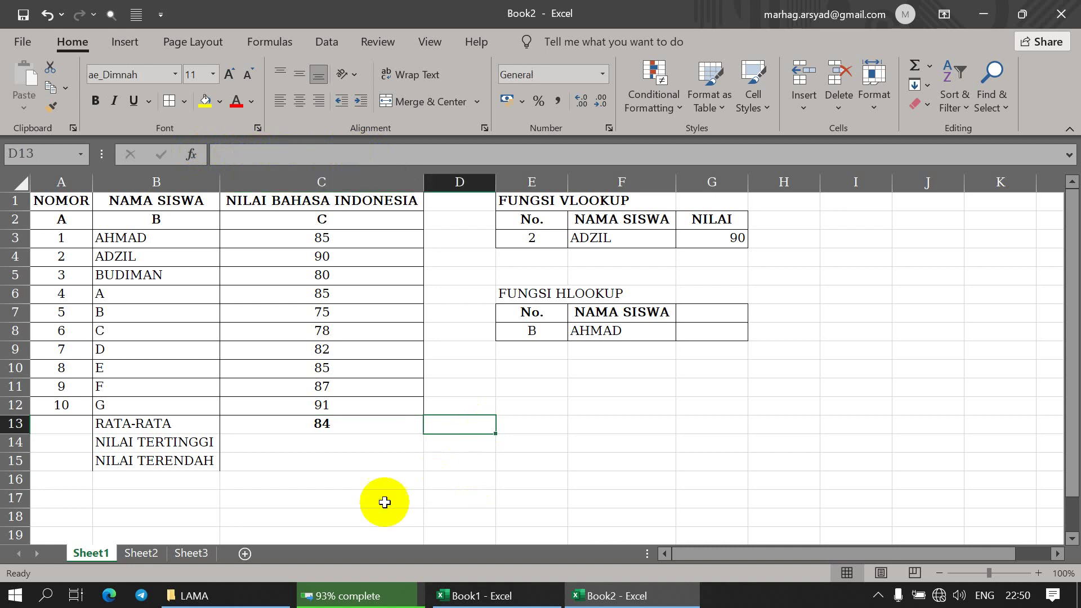
click(344, 425)
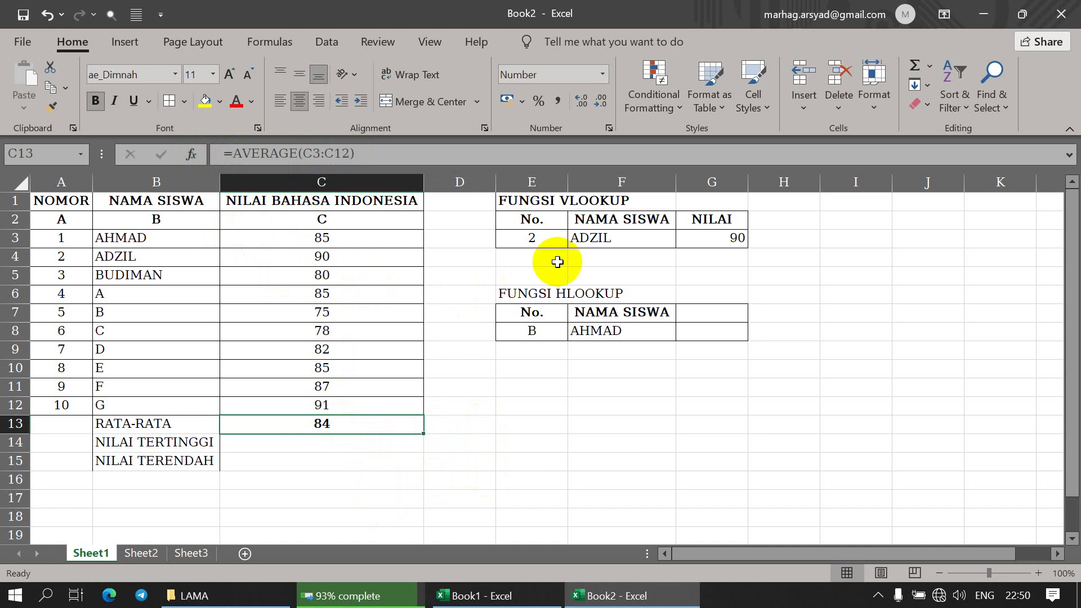
click(589, 237)
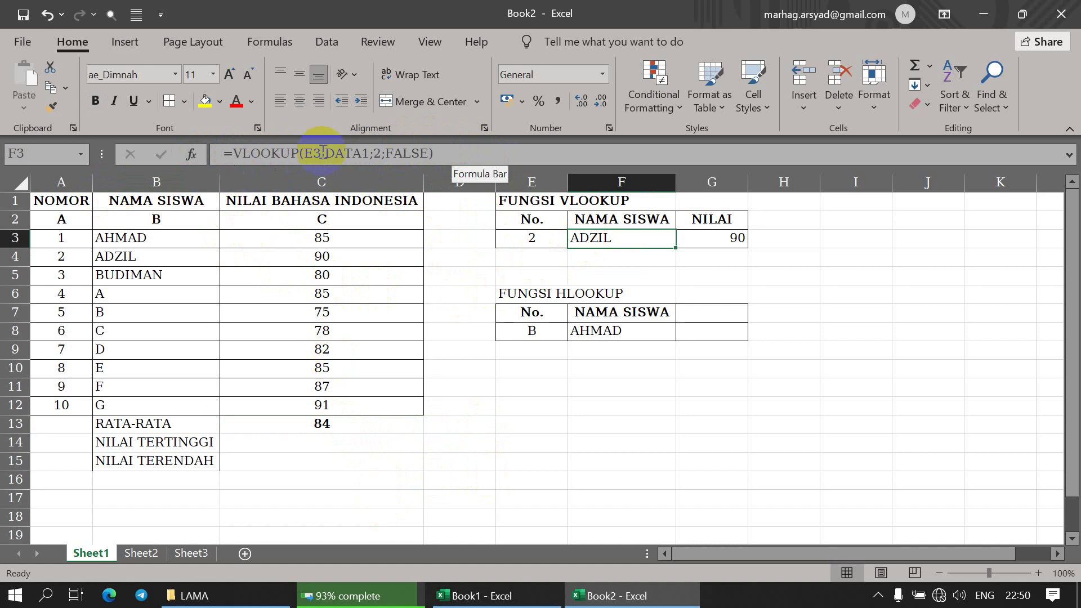
click(320, 425)
Calculate the highest score in C14 beside NILAI TERTINGGI with =MAX(C3:C12).
click(313, 444)
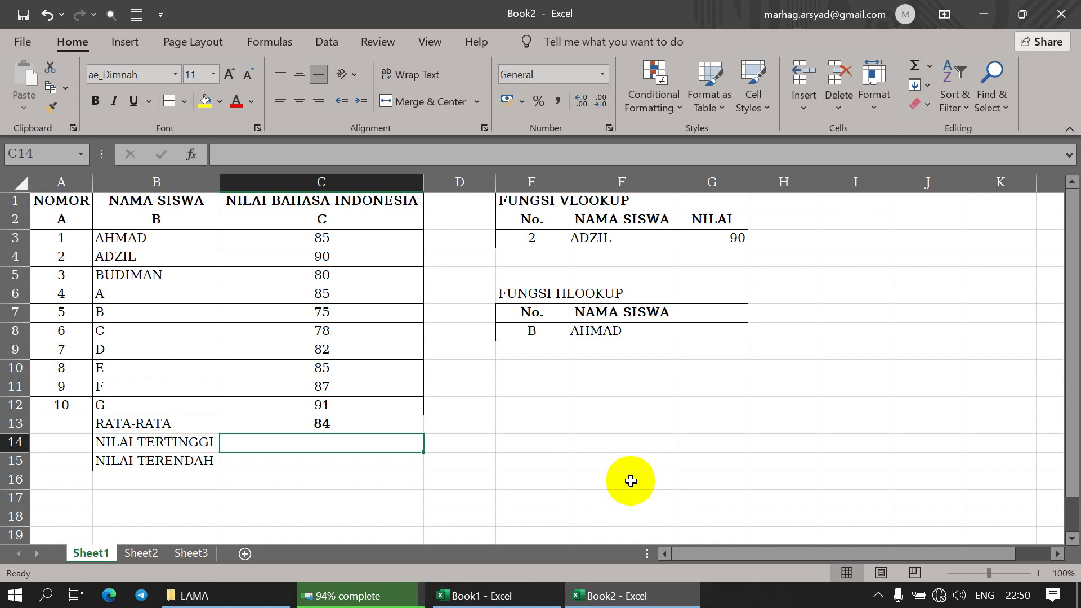
text(=)
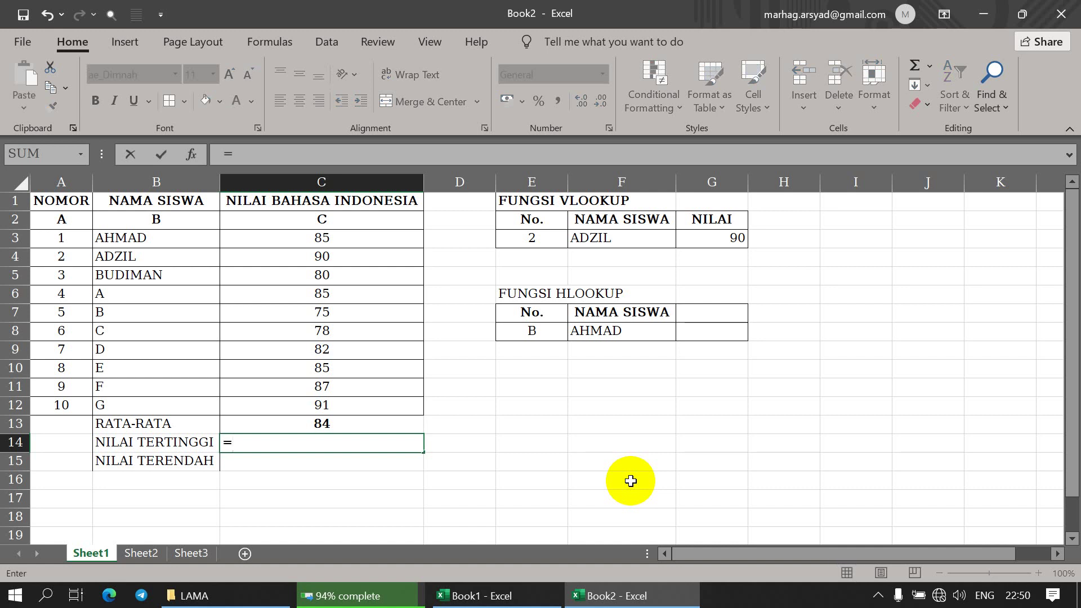
text(MAX)
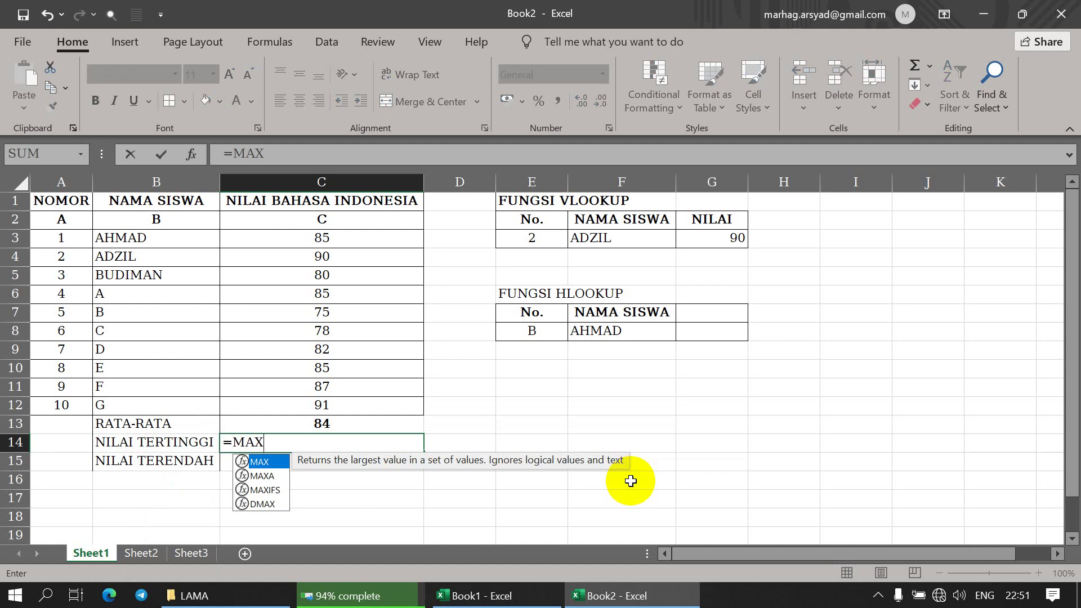
text(()
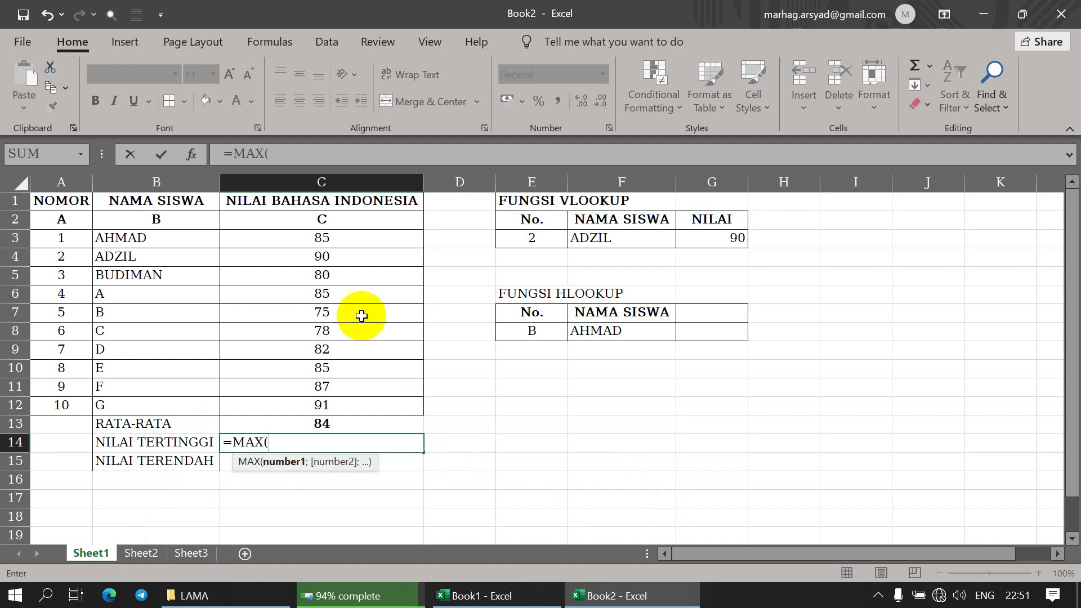
drag(326, 234, 330, 405)
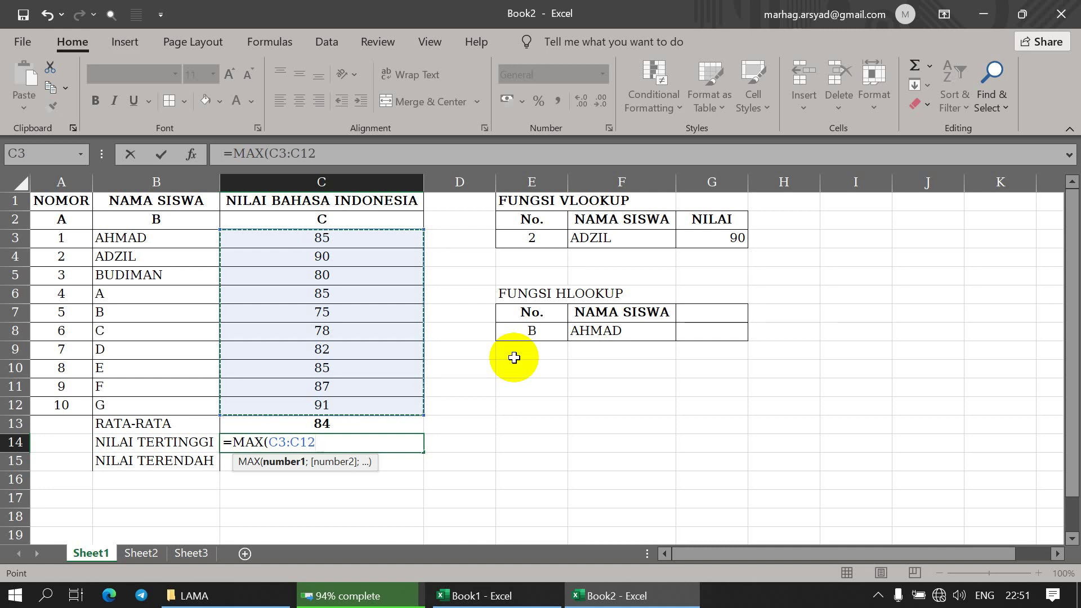
key(Return)
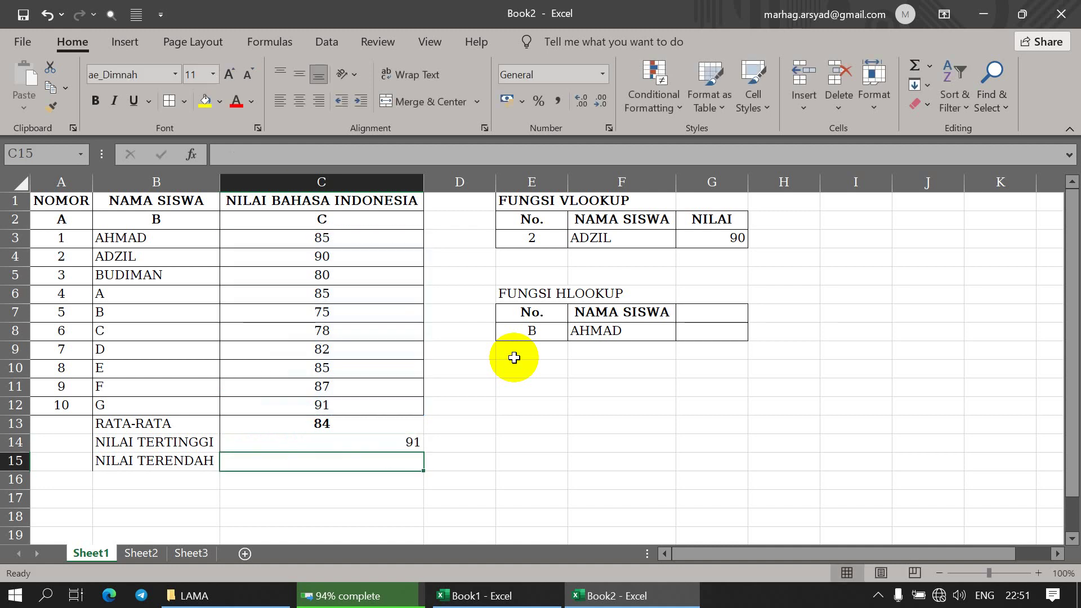
Centre the highest score in C14 and check it against the scores in C3:C12.
click(389, 443)
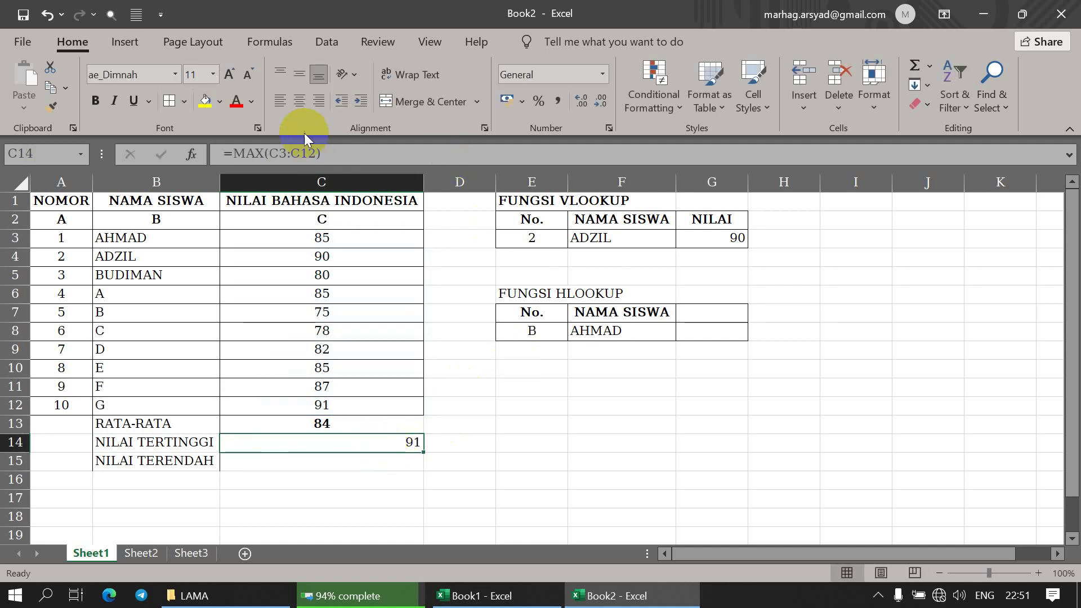
drag(312, 238, 346, 408)
click(337, 443)
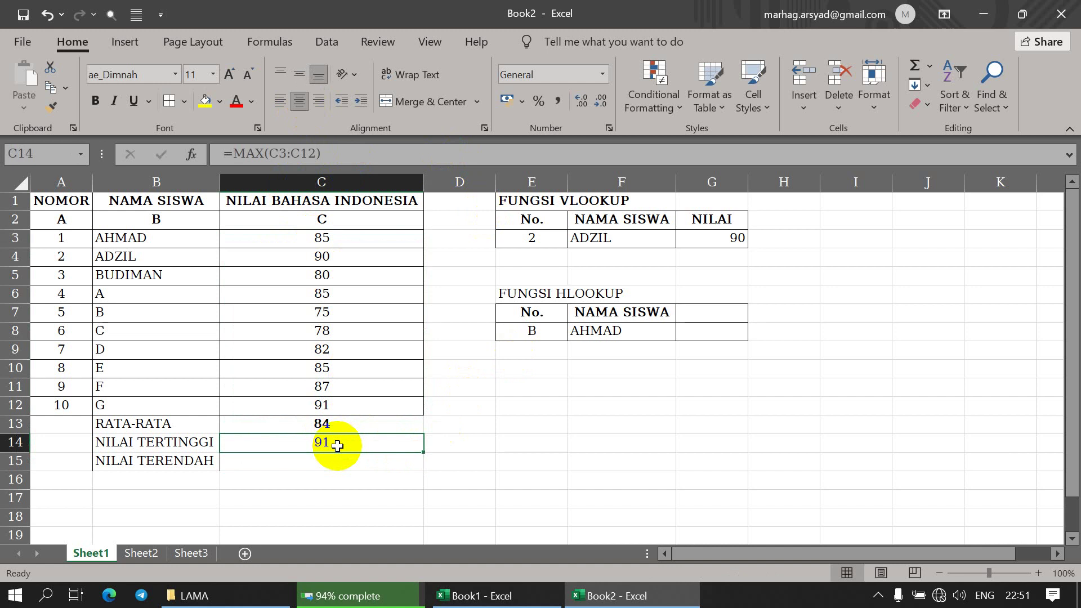
click(329, 409)
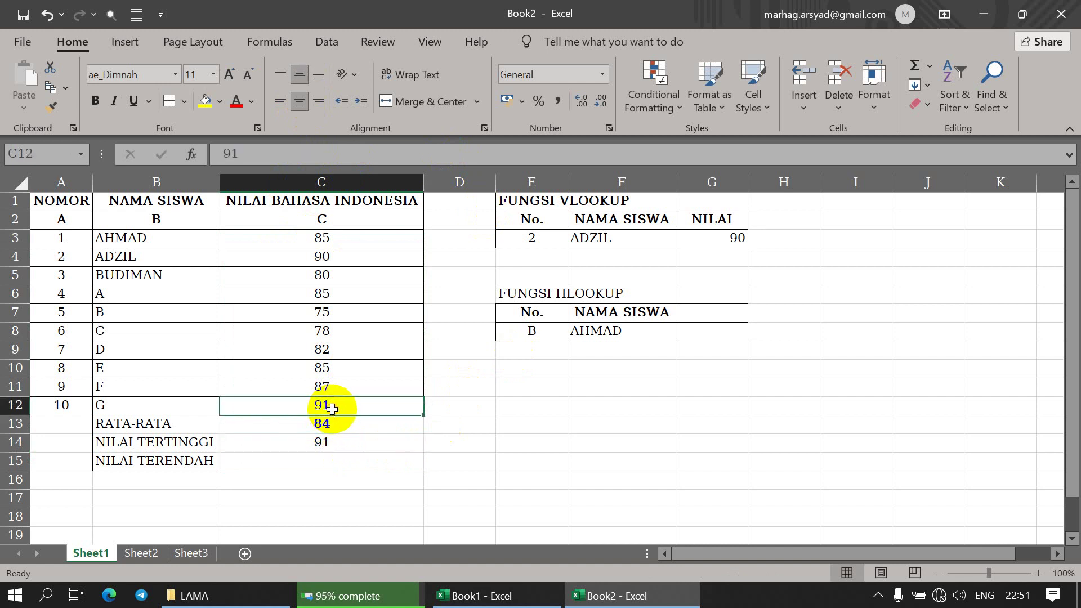
click(328, 443)
Calculate the lowest score in C15 beside NILAI TERENDAH with =MIN(C3:C12).
click(315, 461)
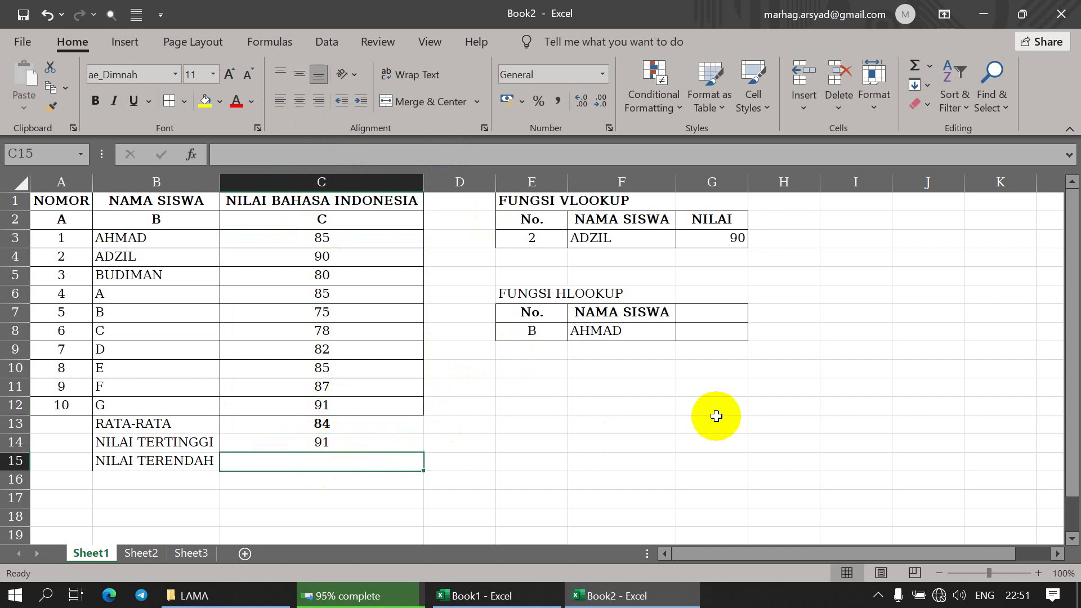
text(=MIN)
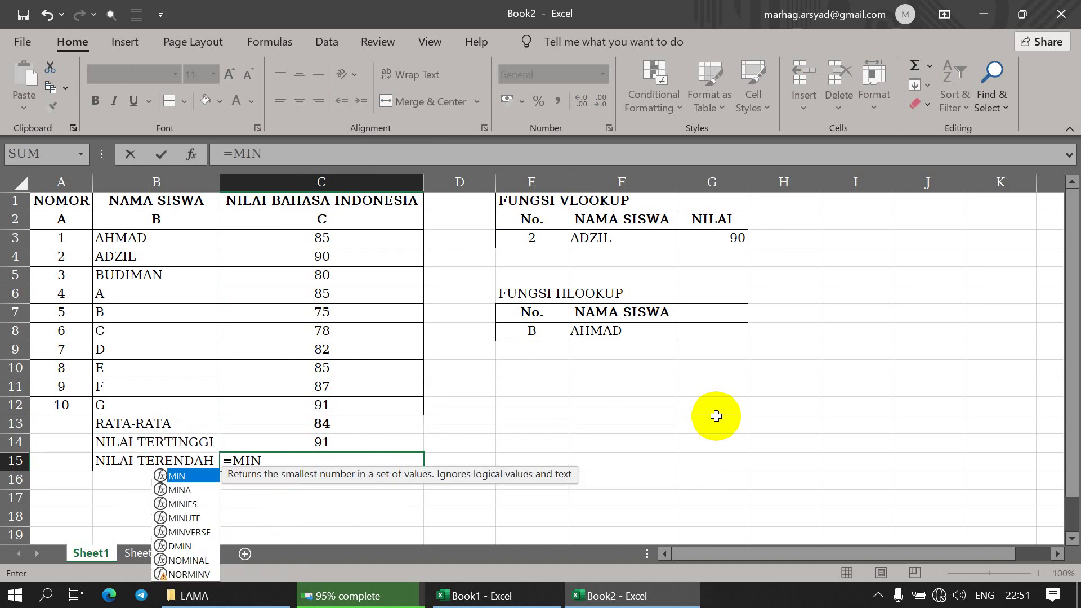
text(()
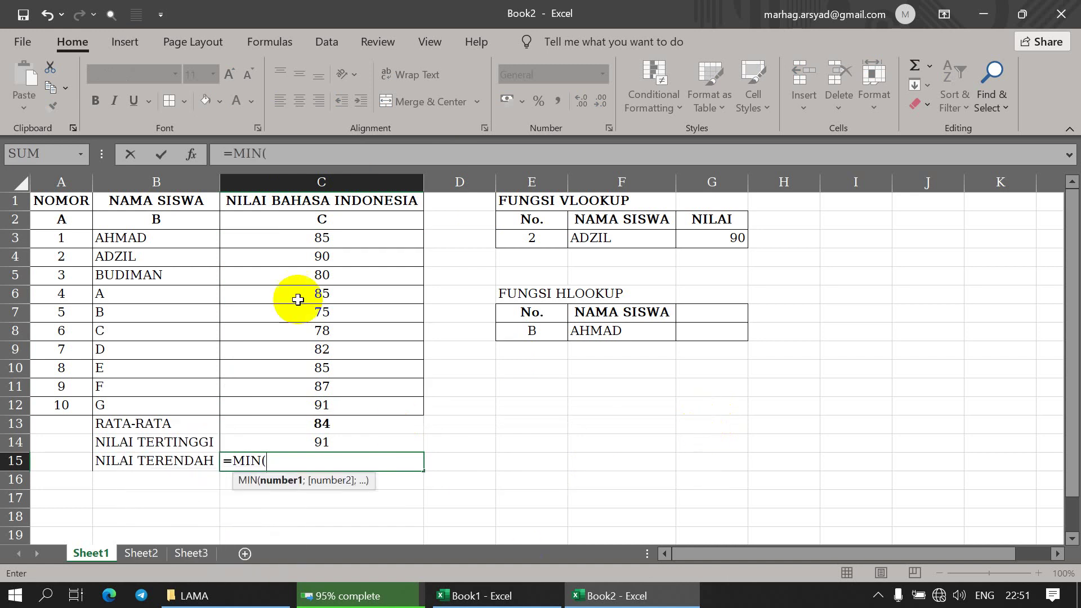
drag(318, 236, 345, 405)
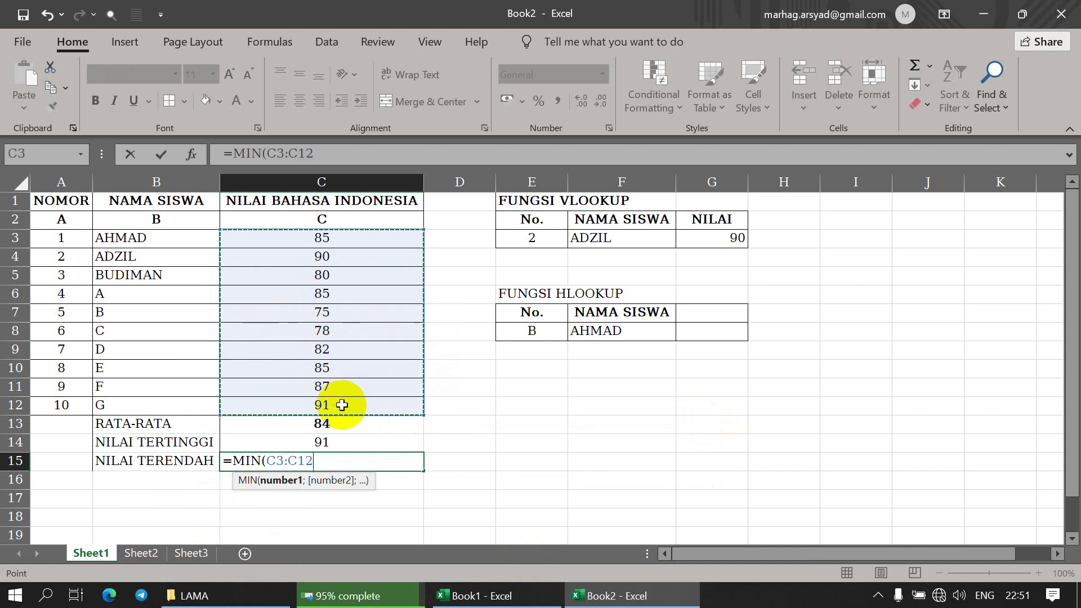
key(Return)
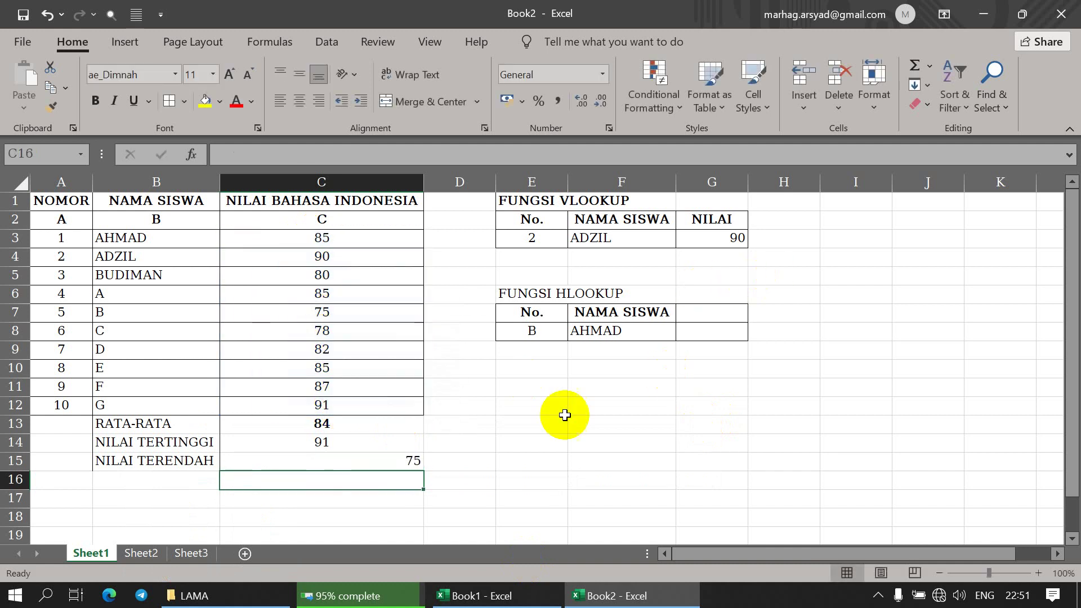
Centre the lowest score in C15 and make the highest and lowest scores in C14:C15 bold.
click(381, 460)
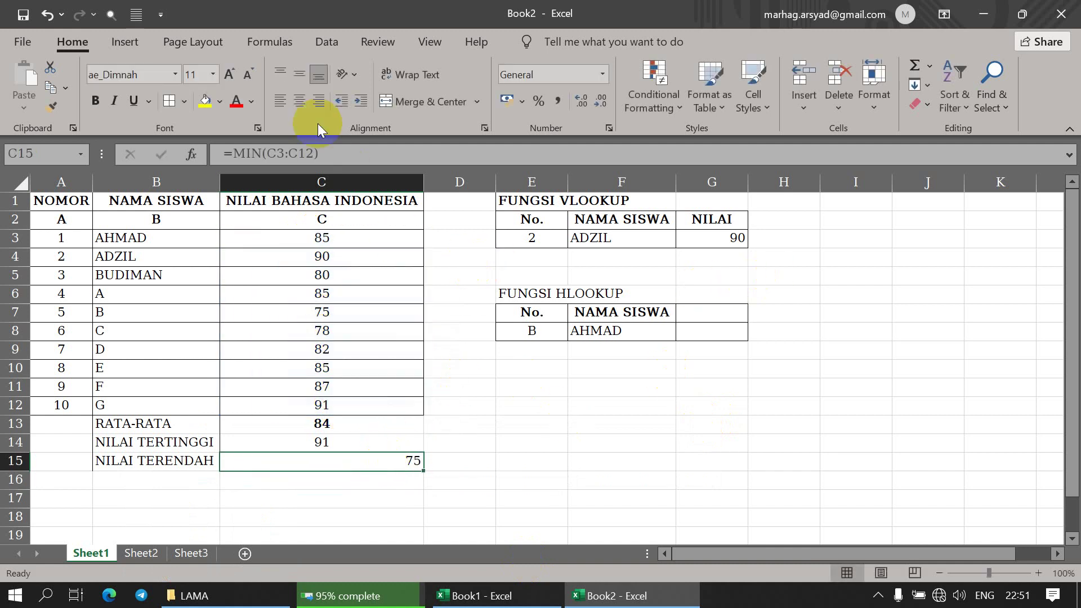
click(301, 102)
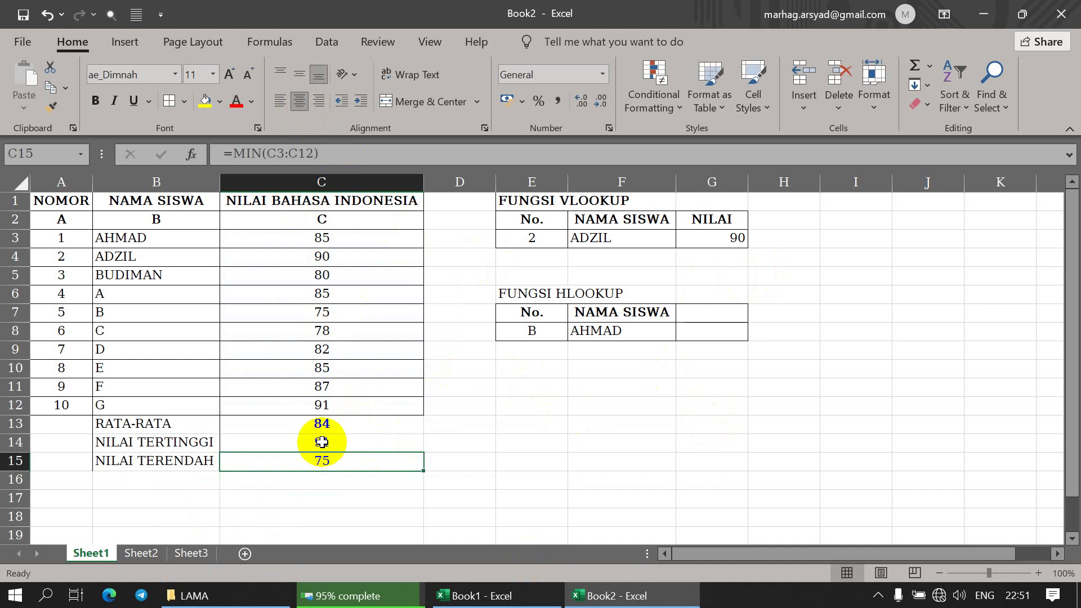
drag(321, 440, 328, 463)
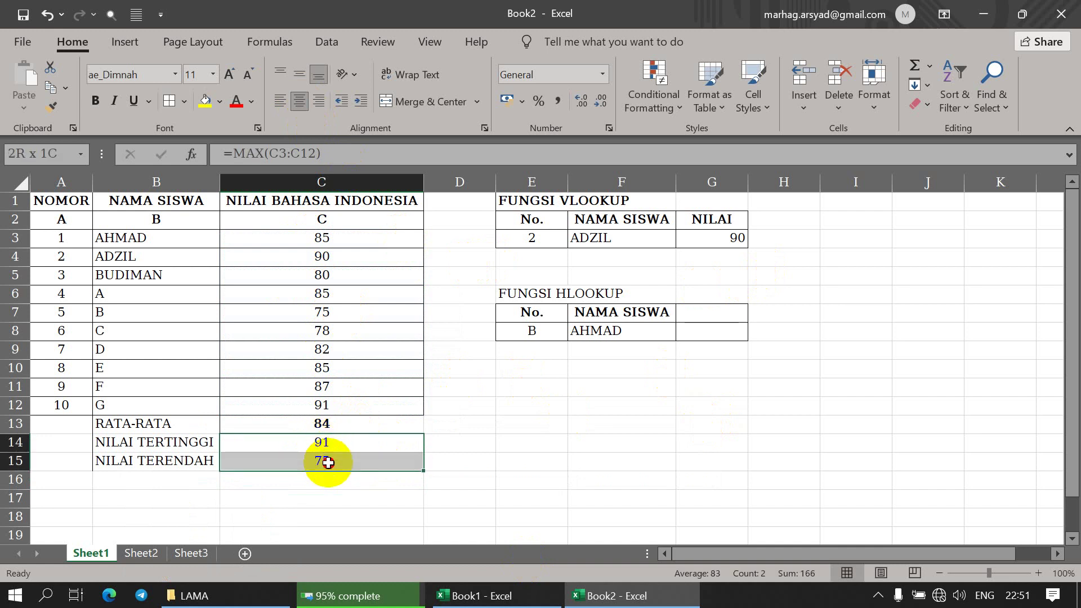
click(96, 101)
click(481, 405)
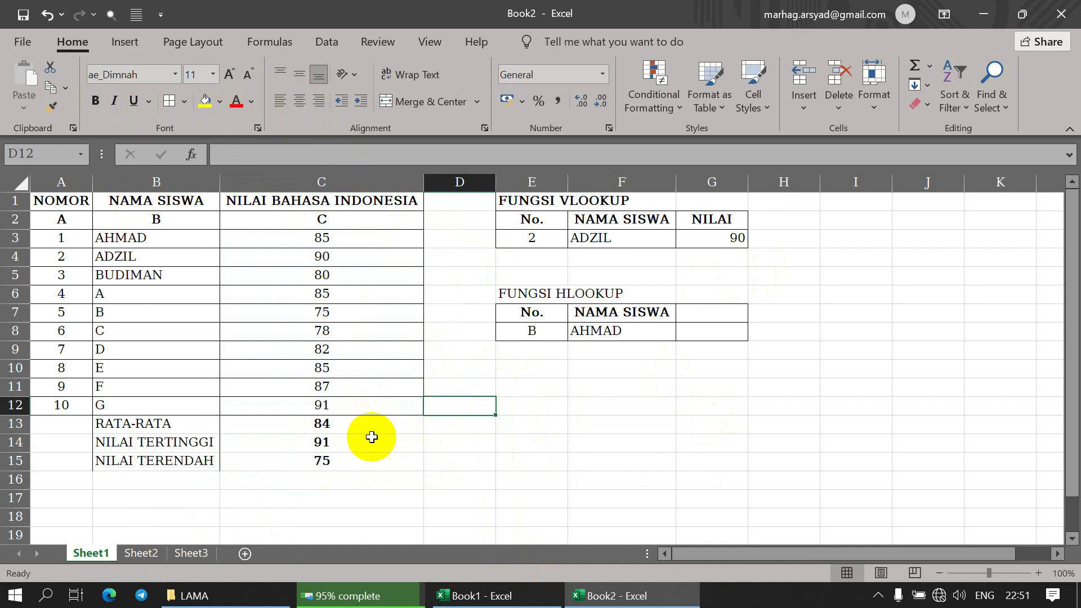
Add borders around all summary cells in B13:C15 and check the average, highest and lowest formulas in C13:C15.
drag(97, 424, 326, 454)
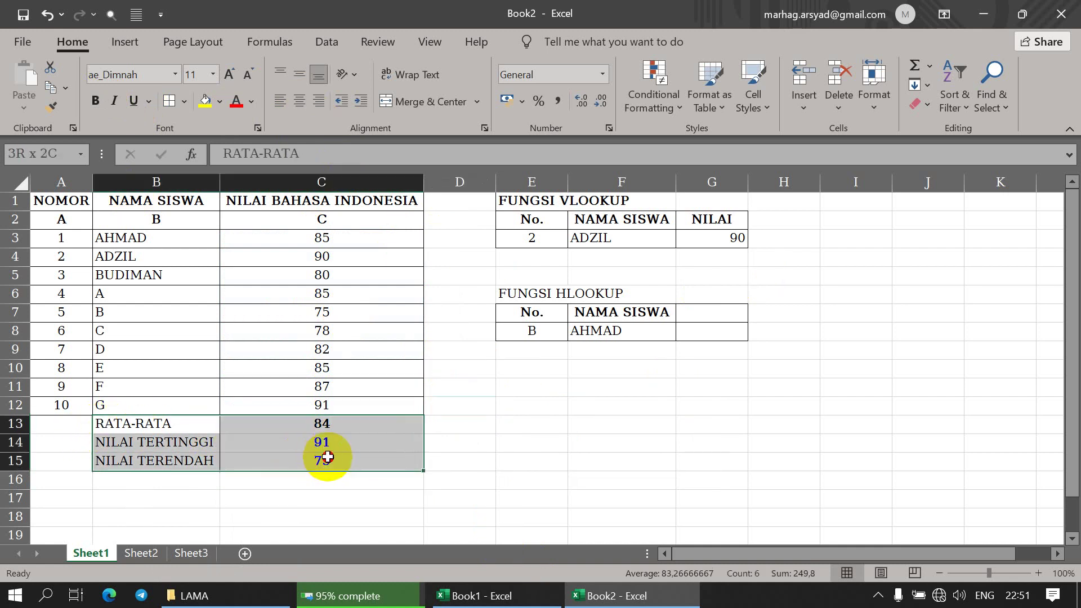
click(168, 101)
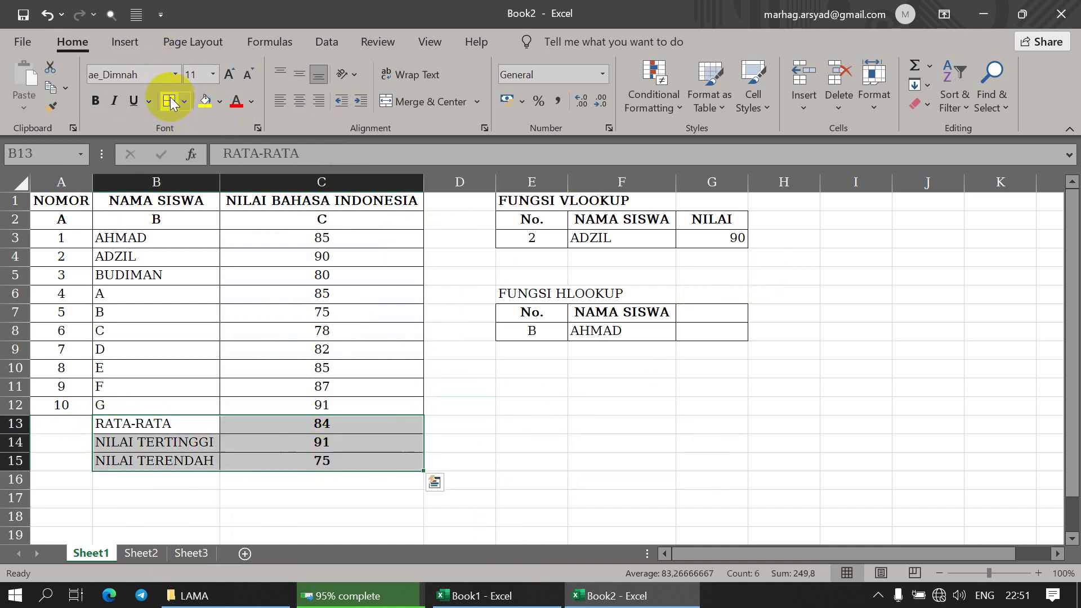
click(344, 424)
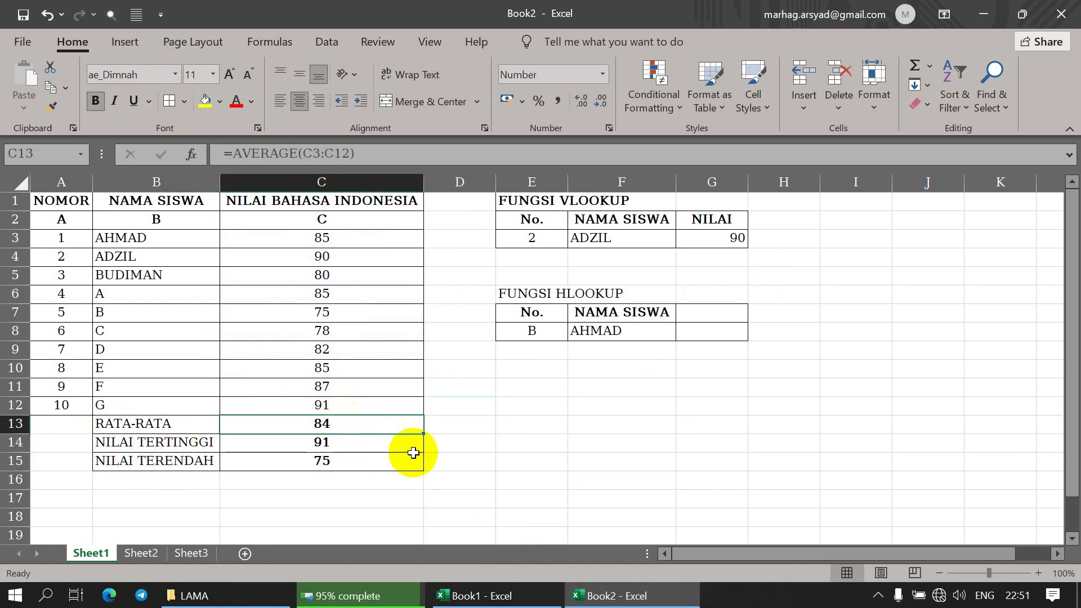
click(344, 445)
click(346, 459)
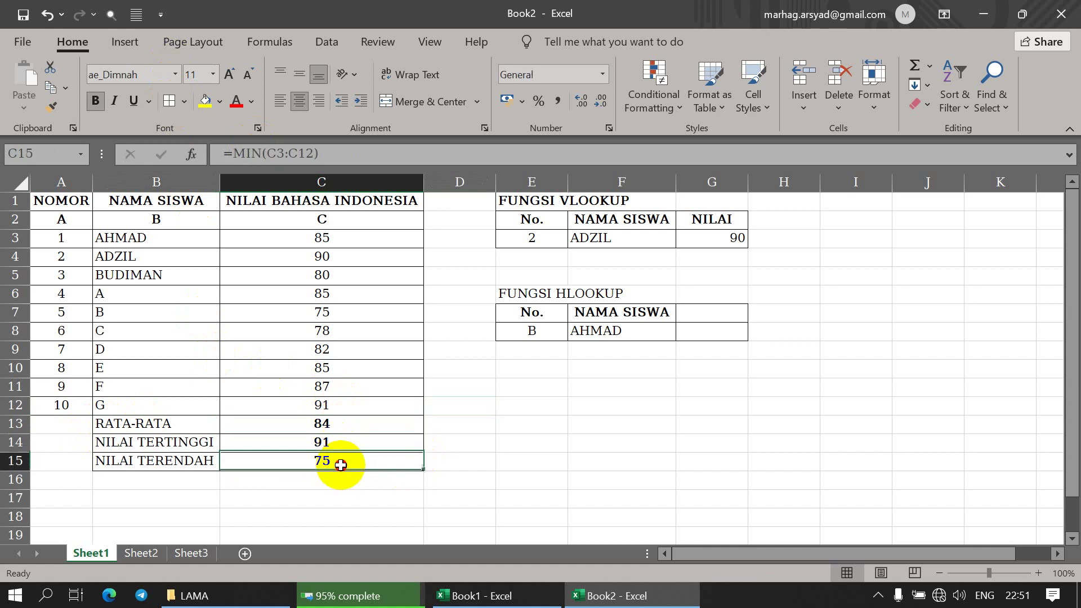
click(647, 407)
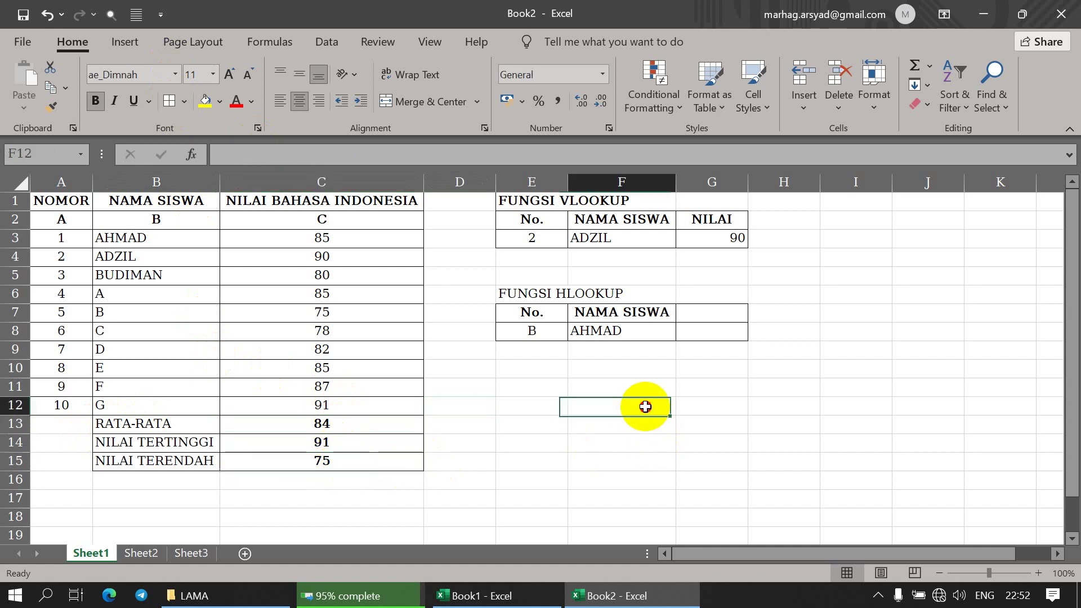
Check the lookup formulas in F8 and F3, and set the VLOOKUP table's student number in E3 to 1.
click(596, 331)
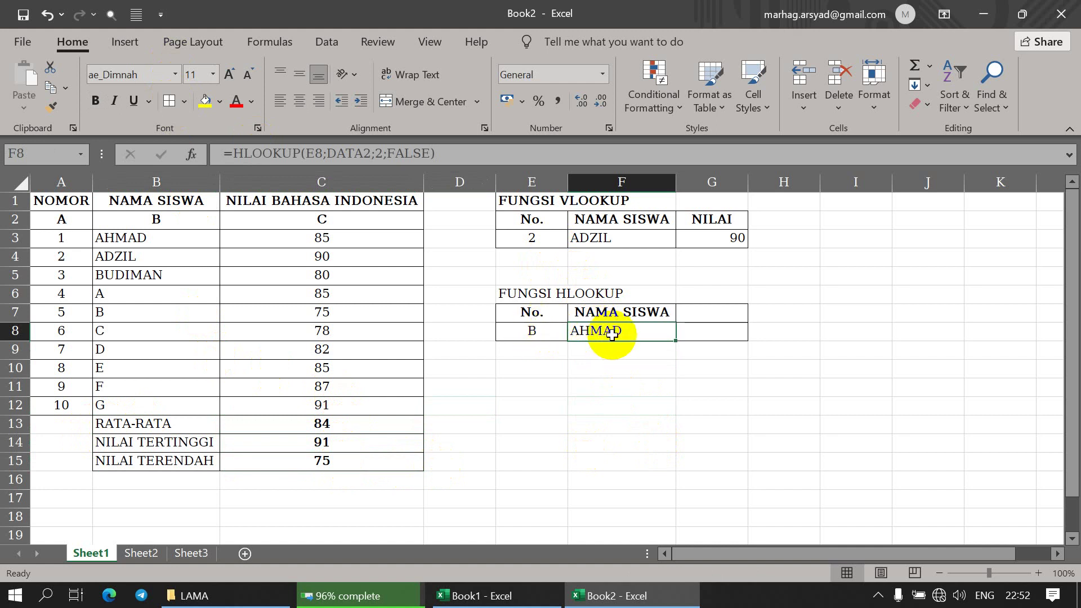
click(622, 236)
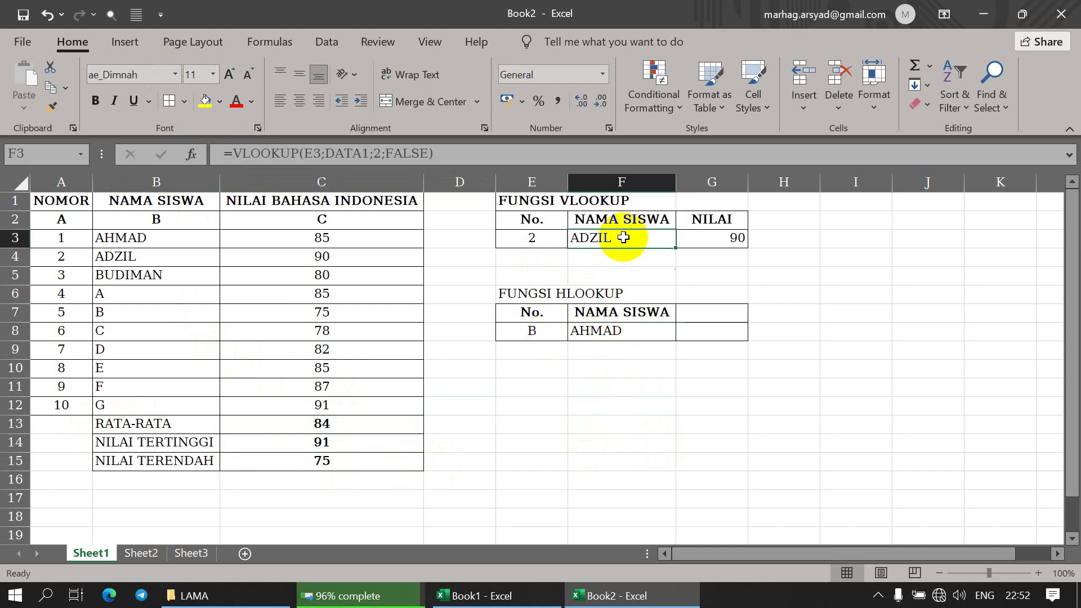
click(537, 241)
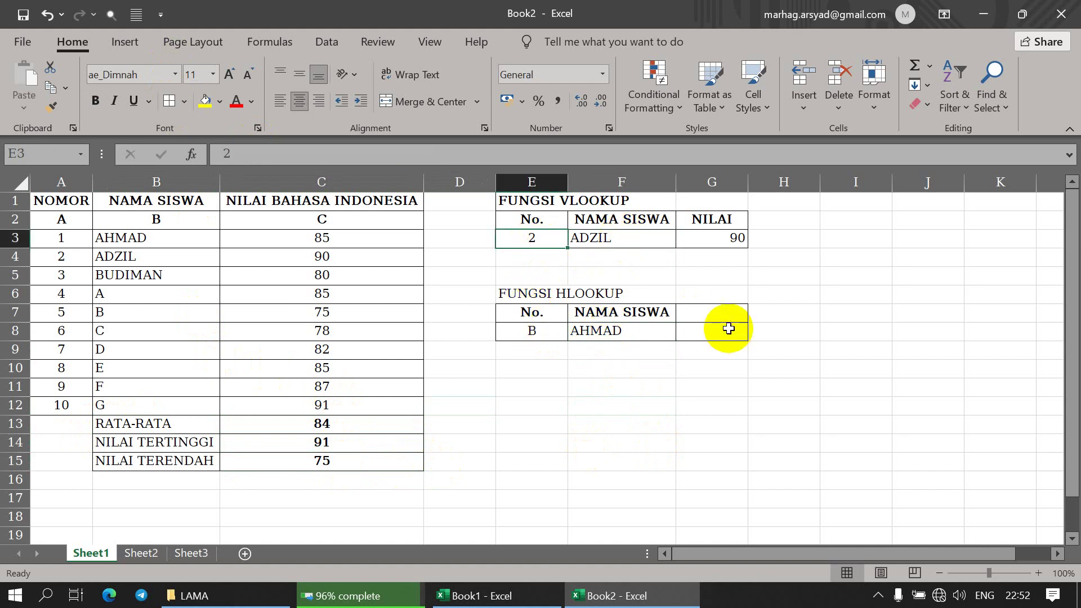
text(1)
click(808, 280)
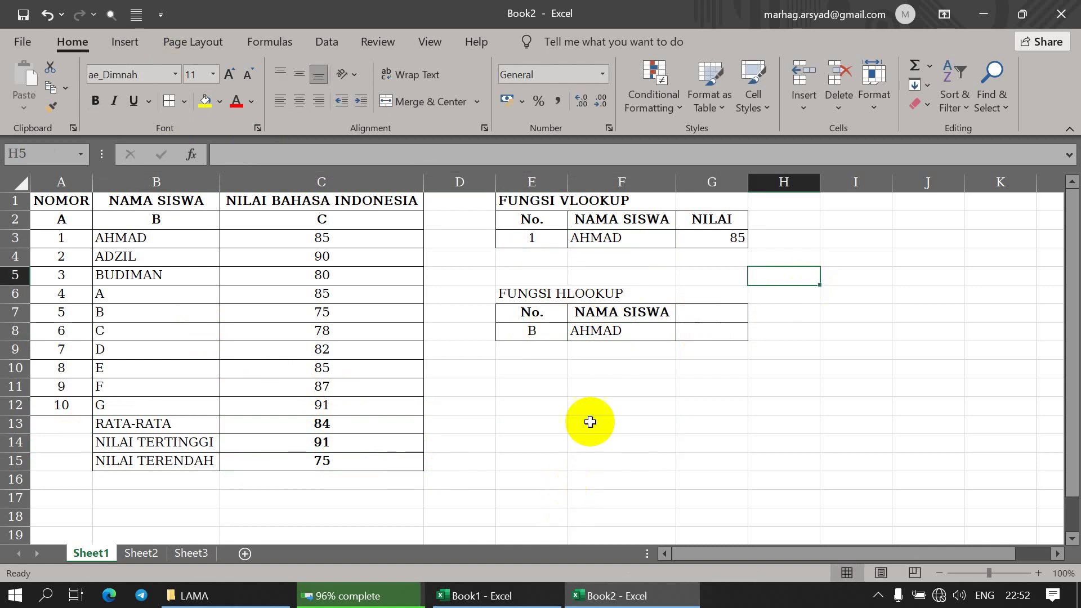
Compare the first task list in Book1 with Book2's score table, VLOOKUP and HLOOKUP tables, and summary scores in C13:C15.
click(495, 595)
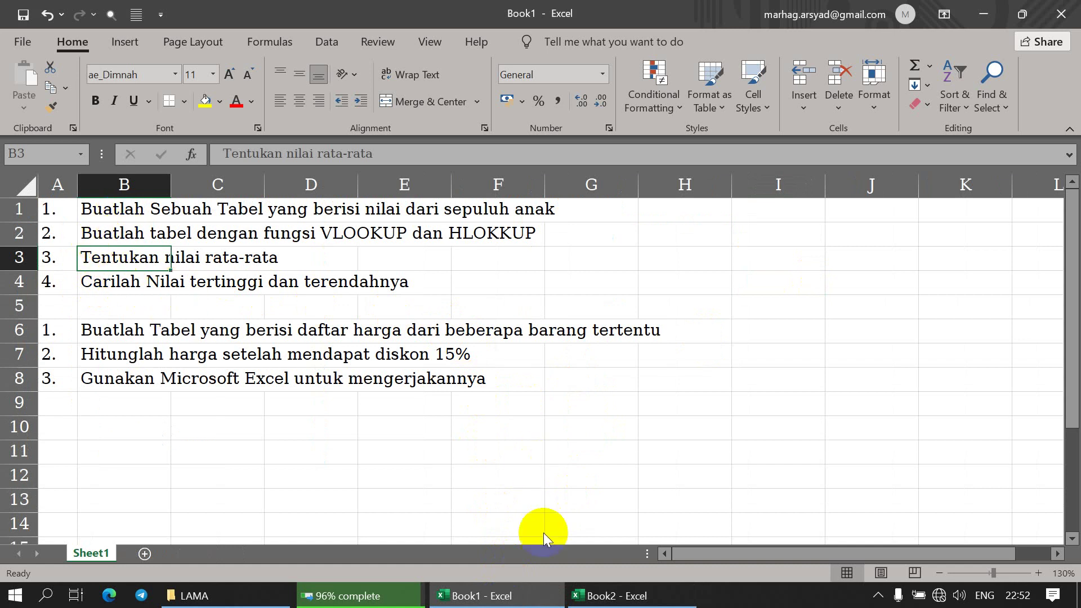
click(506, 590)
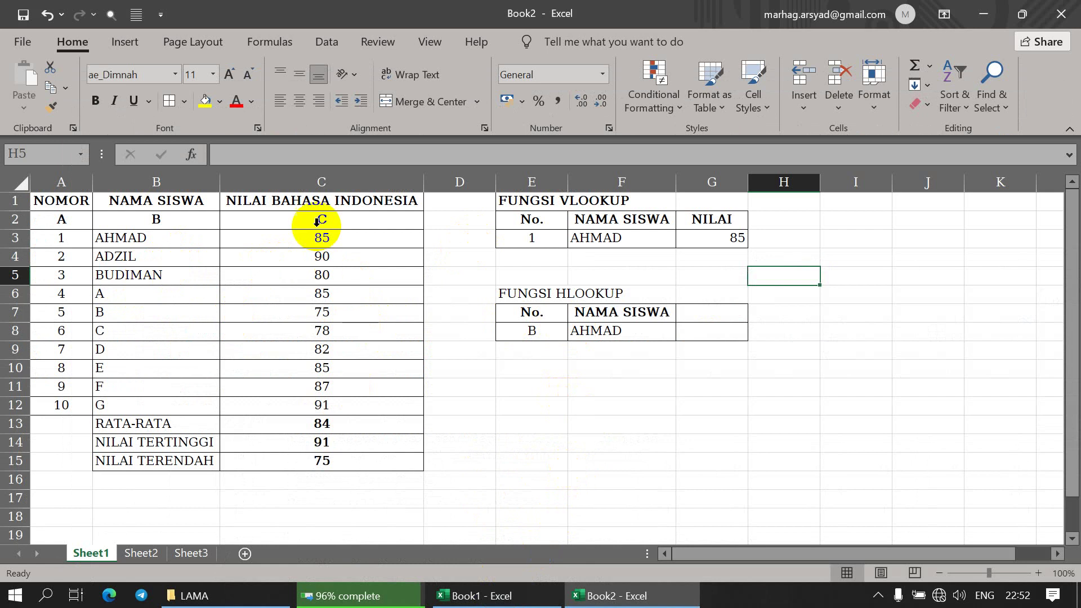
drag(55, 236, 320, 405)
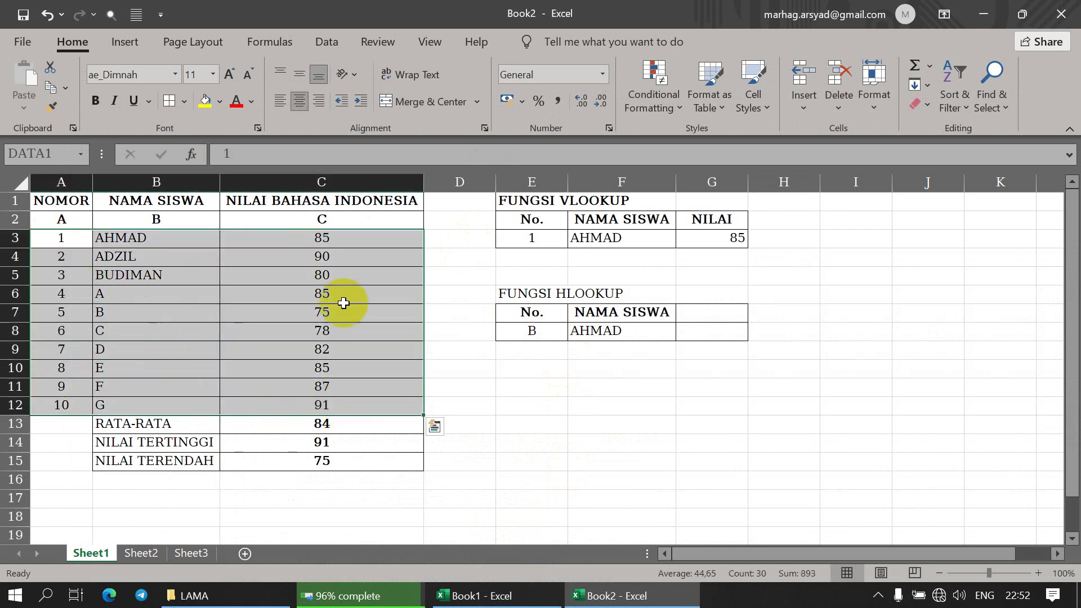
click(527, 197)
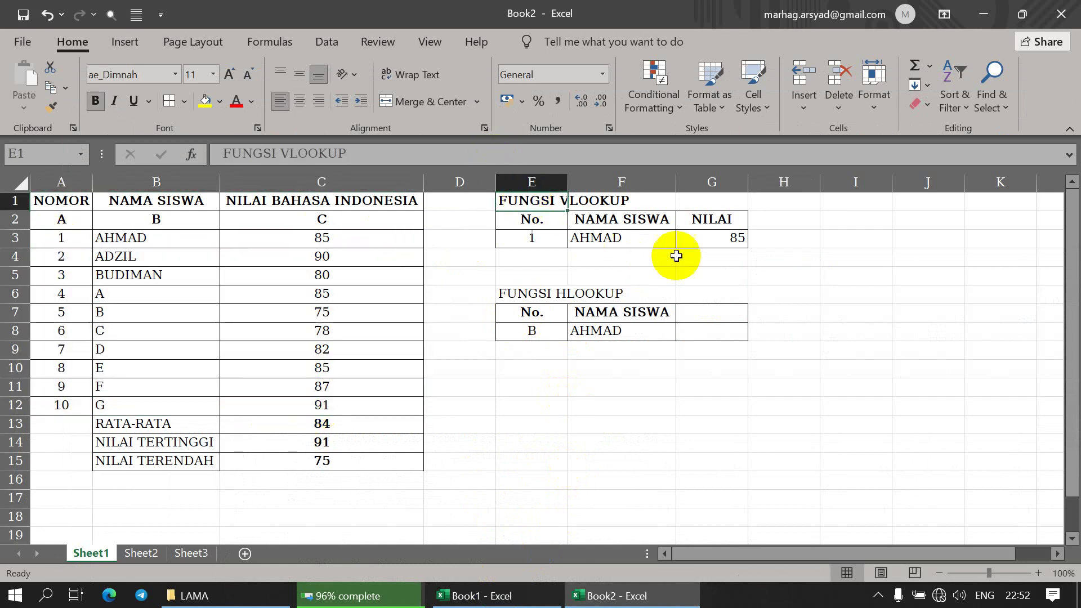
click(617, 237)
click(528, 314)
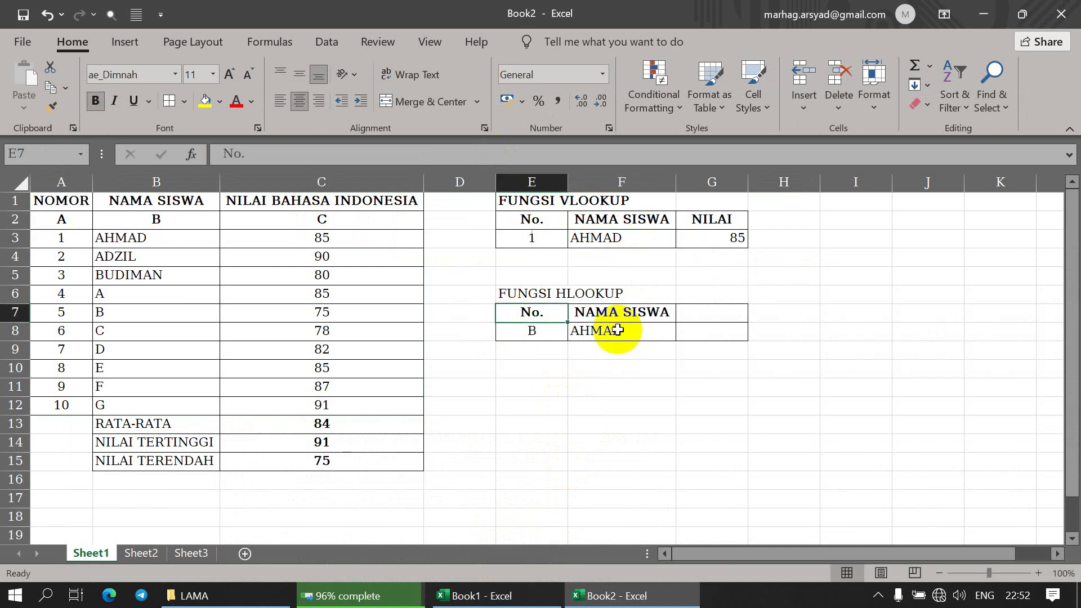
click(324, 424)
click(327, 442)
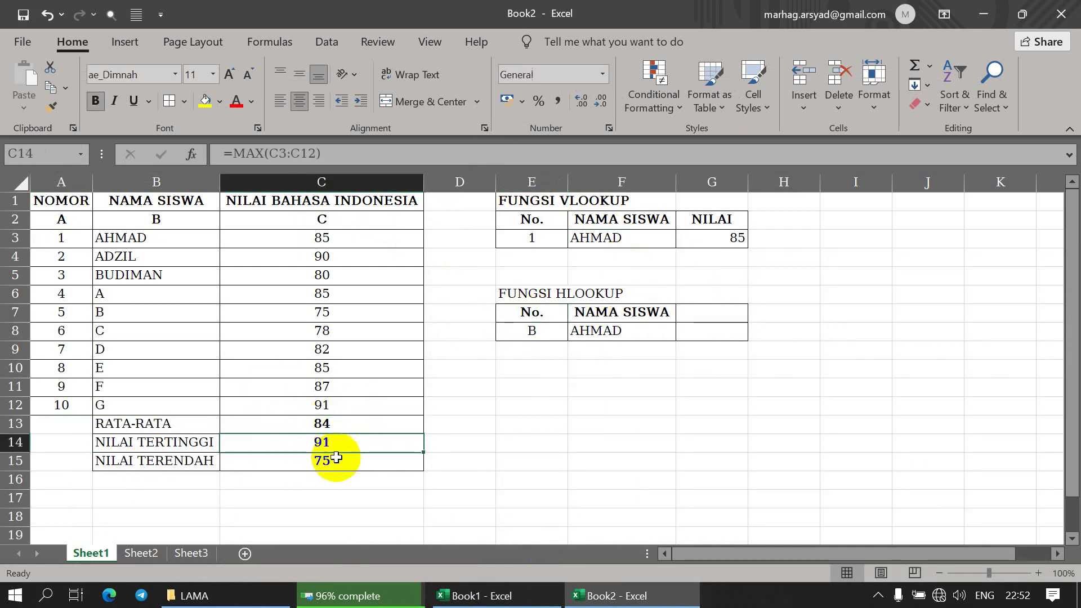
click(334, 462)
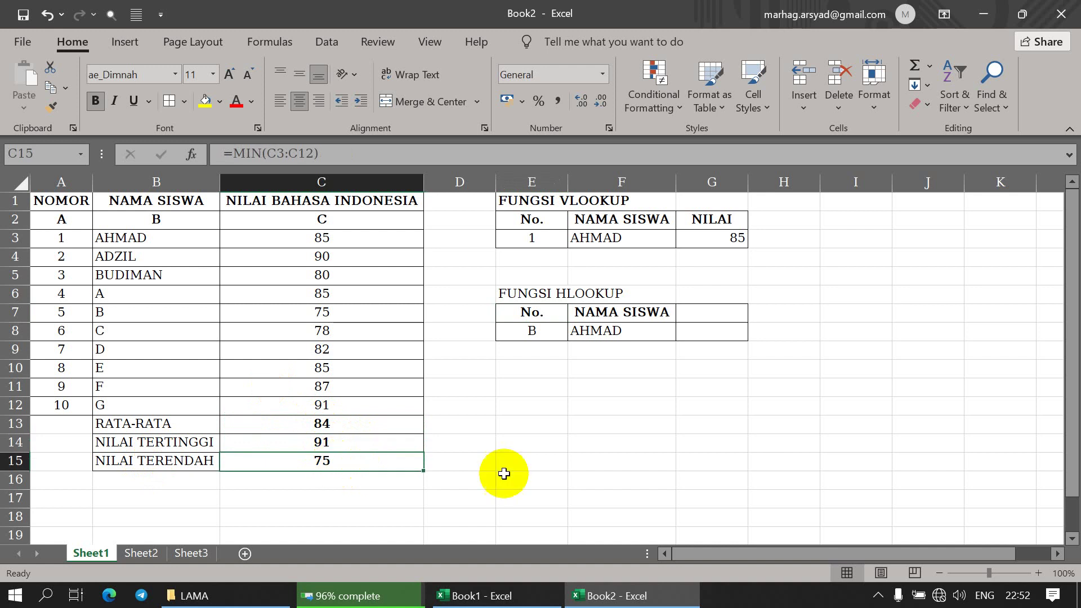
Read the second task list in Book1, return to Book2 and open Sheet2.
click(529, 601)
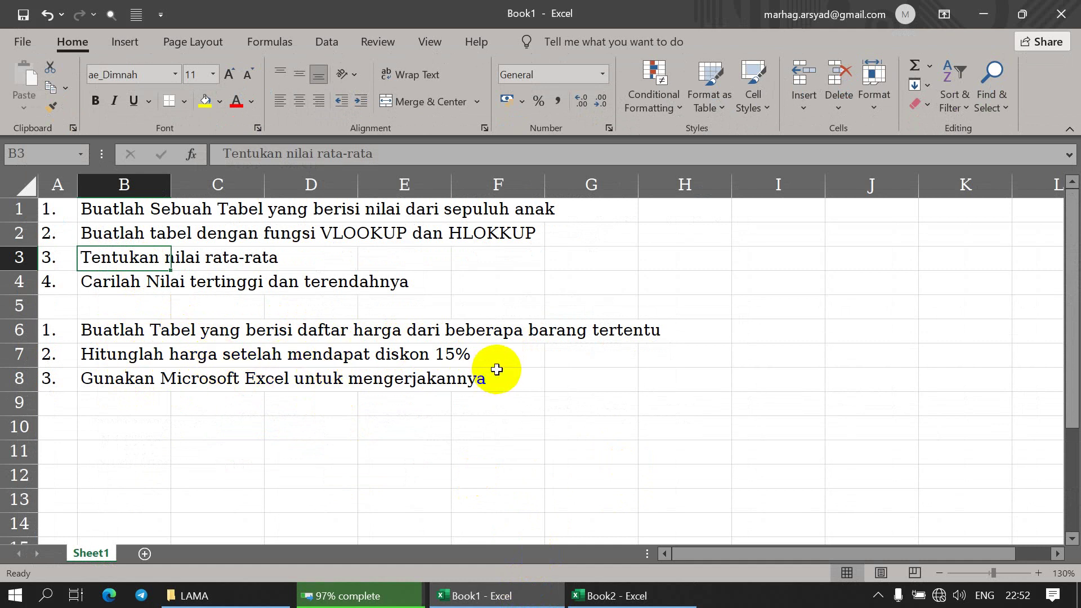
click(617, 596)
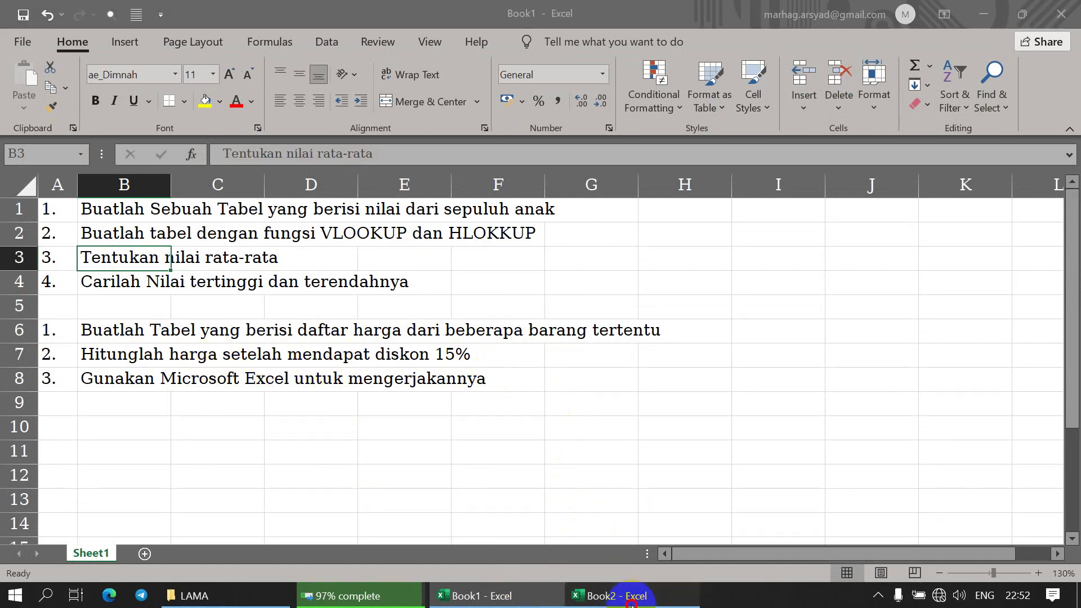
click(558, 364)
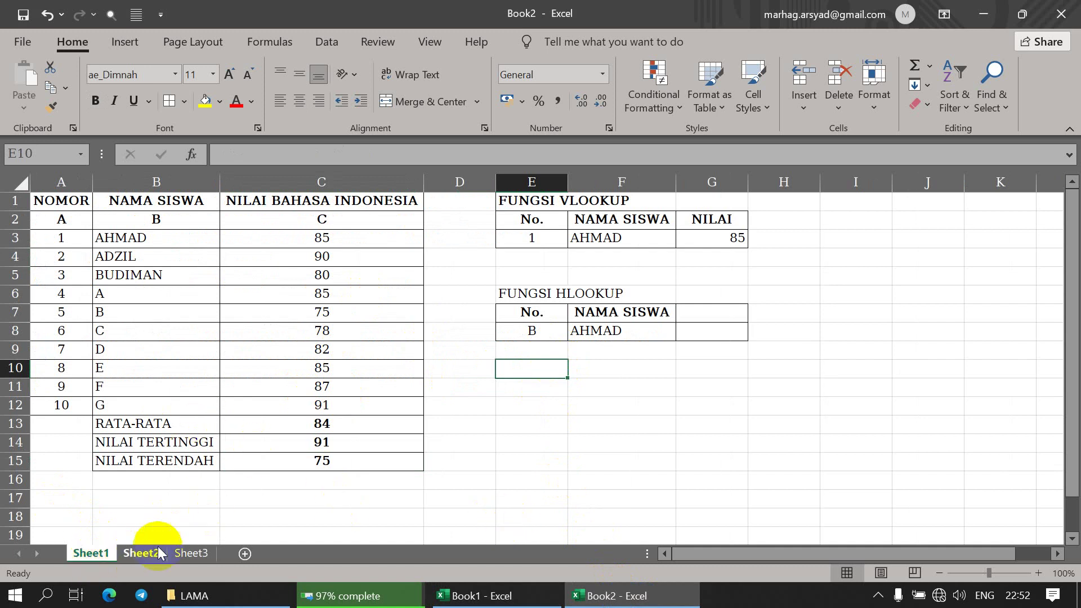
click(140, 552)
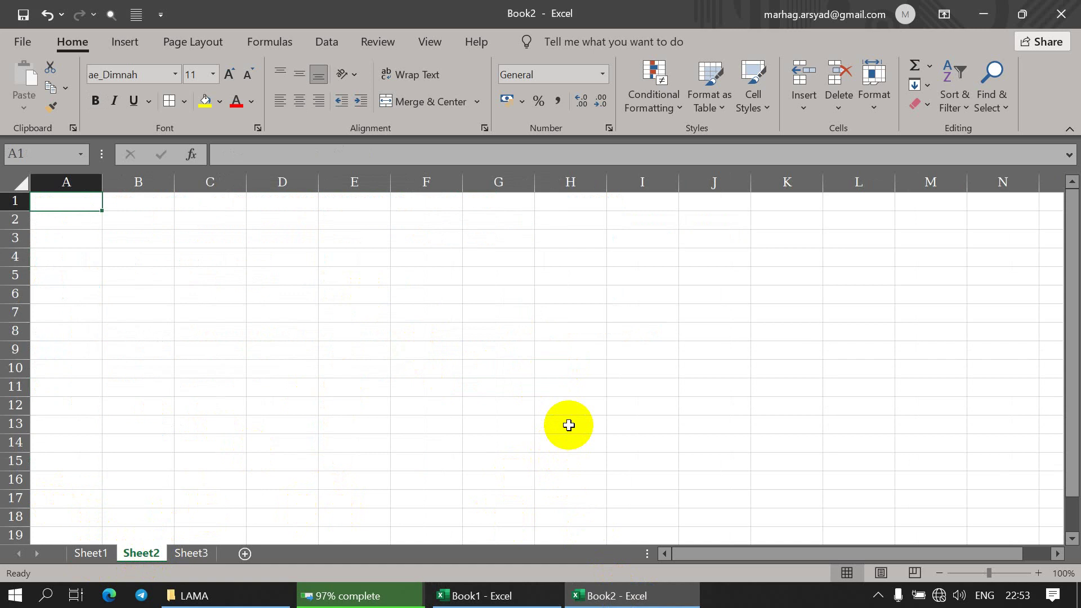
Enter the headers No., NAMA BARANG, HARGA NORMAL and HARGA DISKON 15% in A1:D1 of Sheet2.
text(nO)
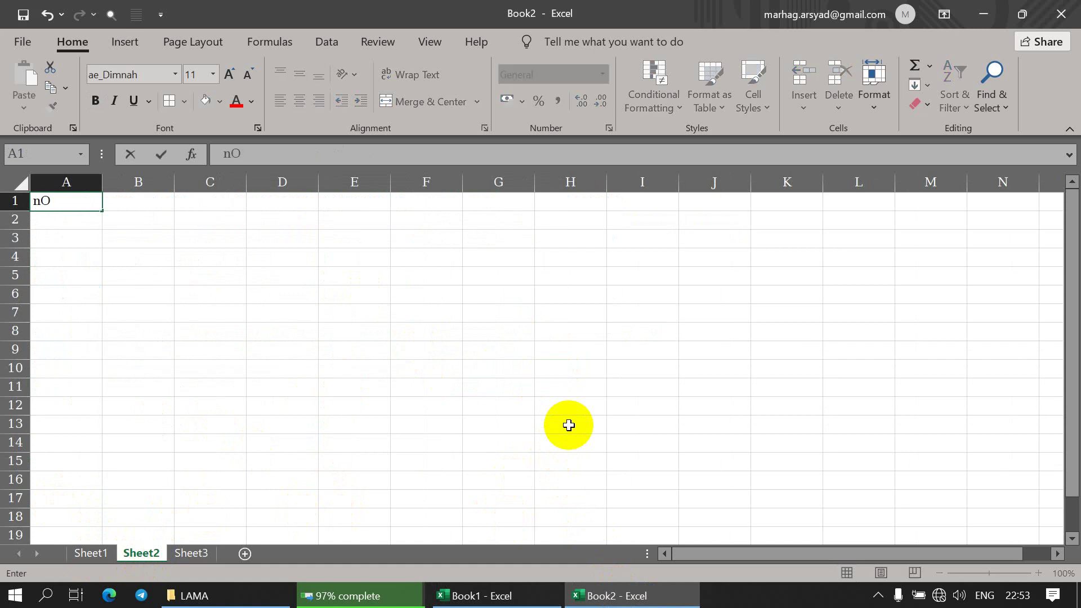
text(.)
key(Tab)
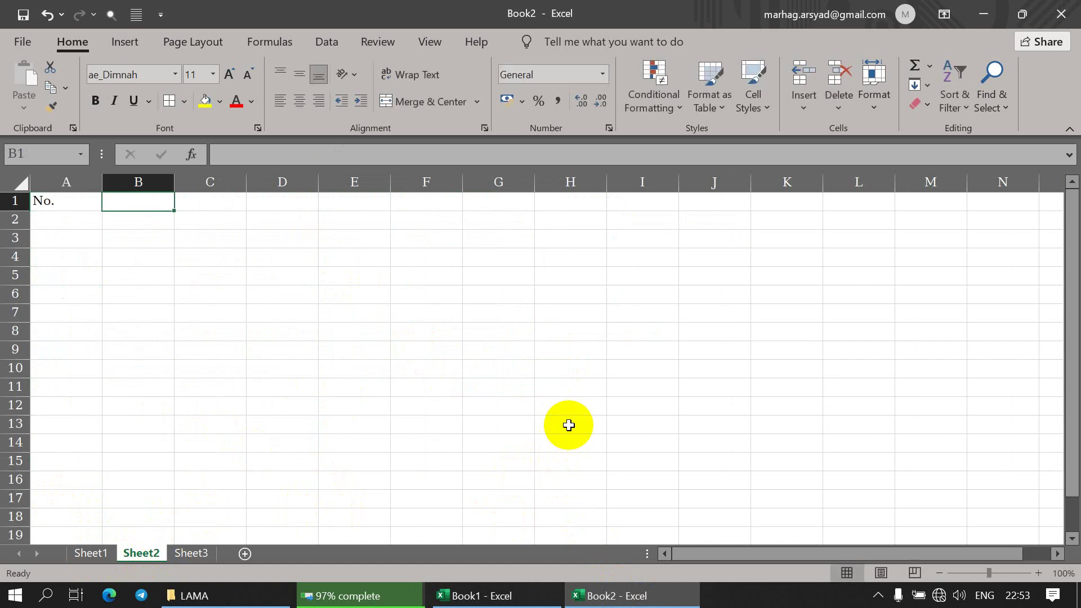
text(NAMA)
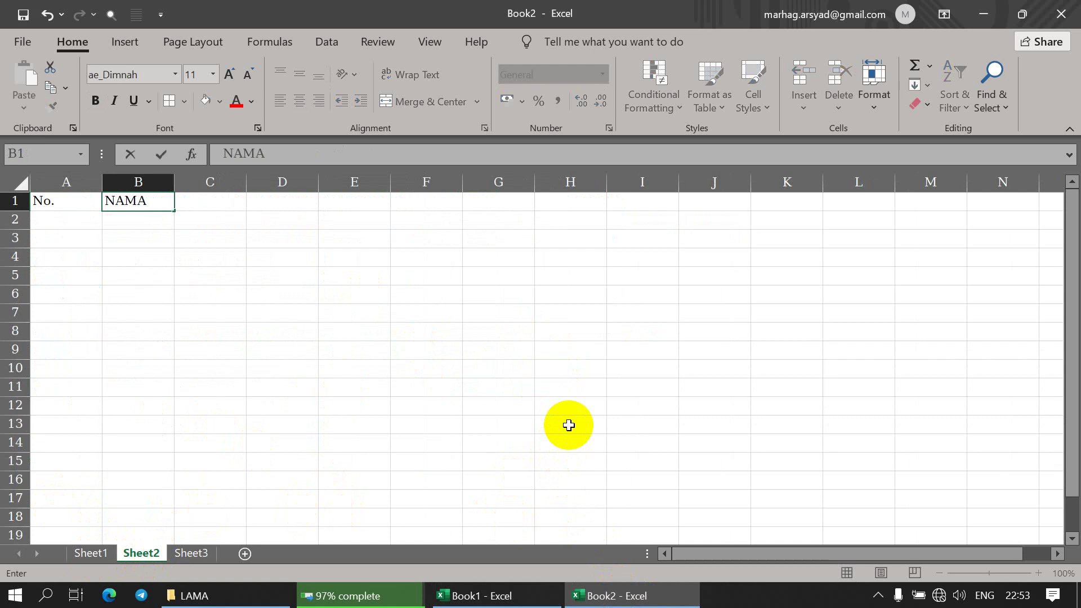
text( BARANG)
key(Tab)
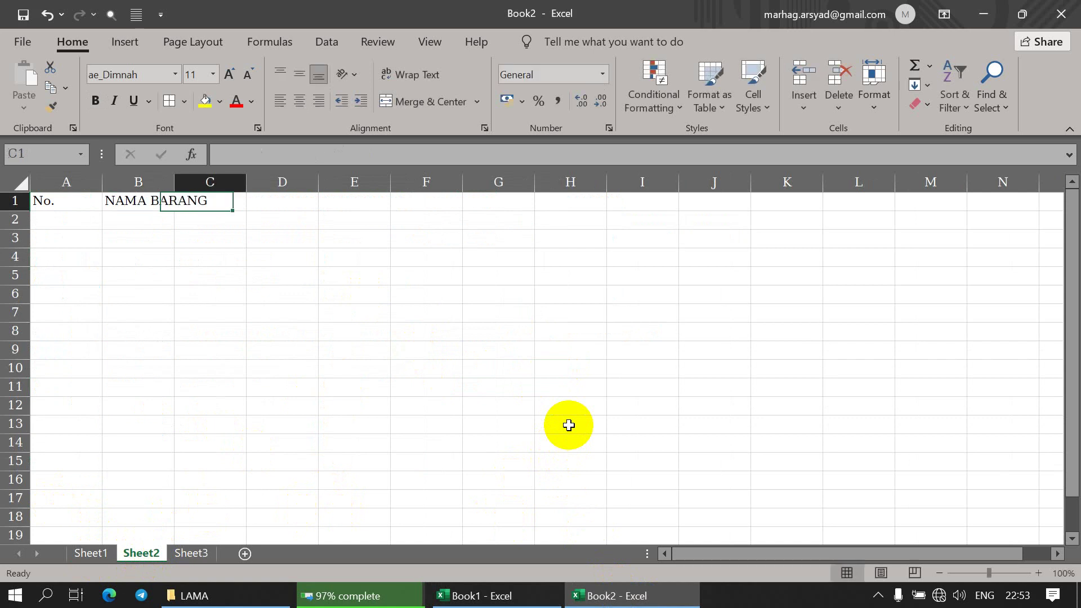
text(HARGA)
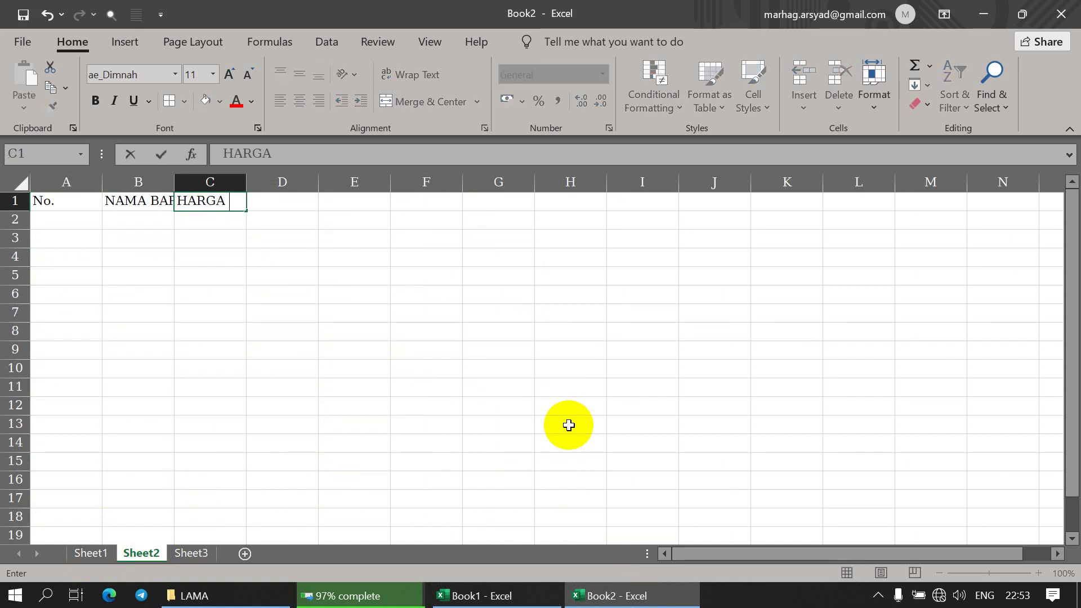
text( NOR)
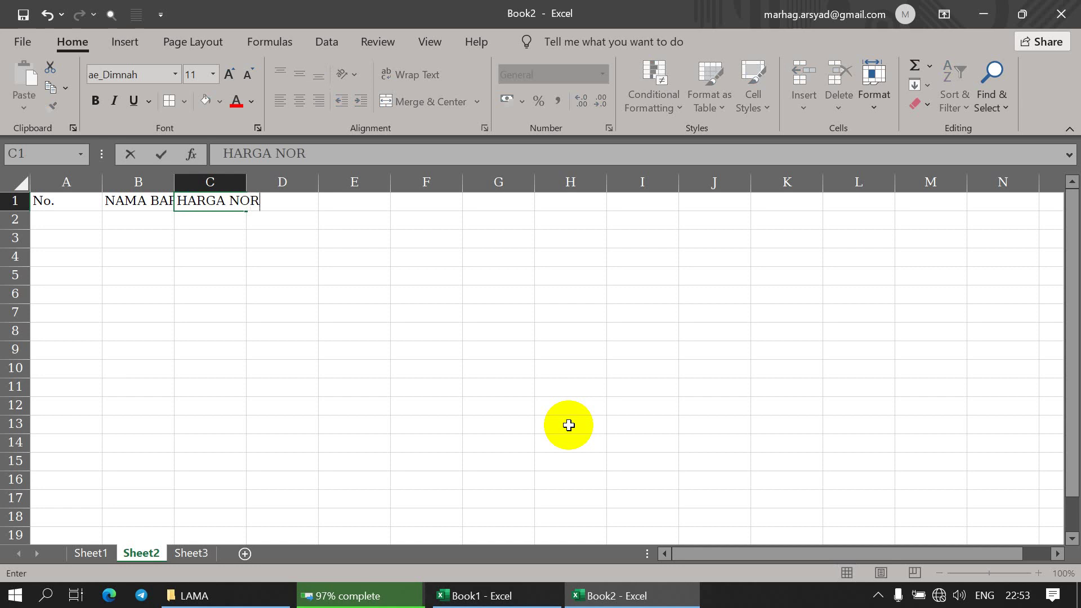
text(MAL)
key(Tab)
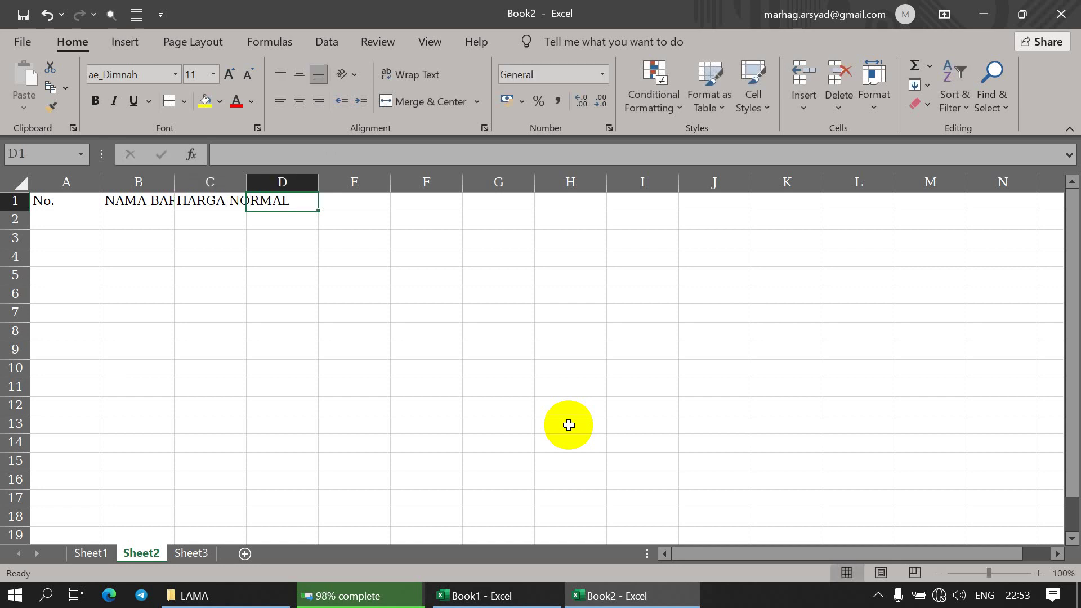
text(HARGA)
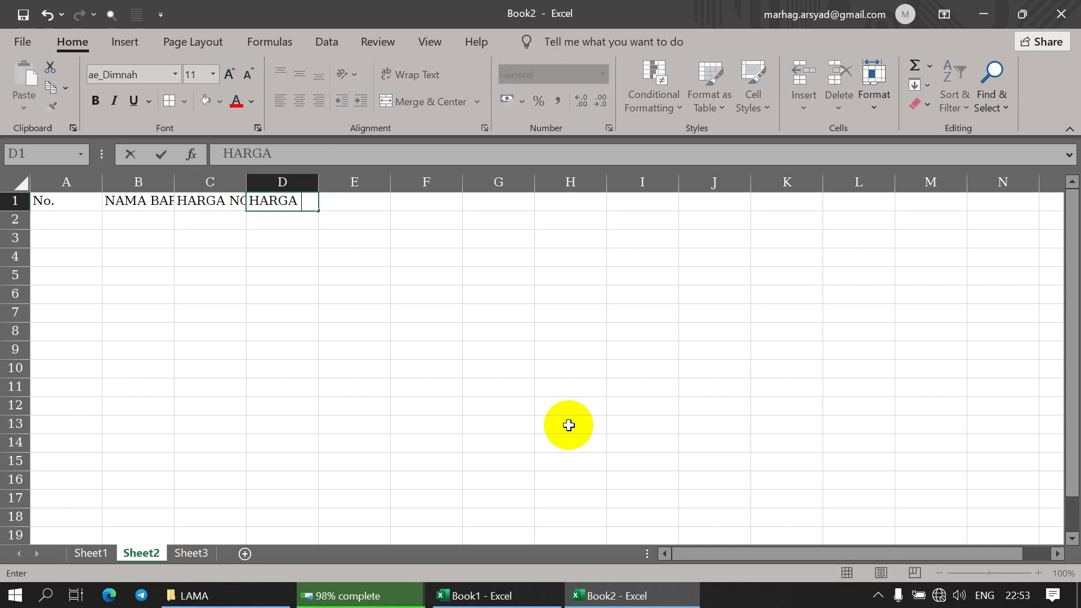
text( DISKON 15%)
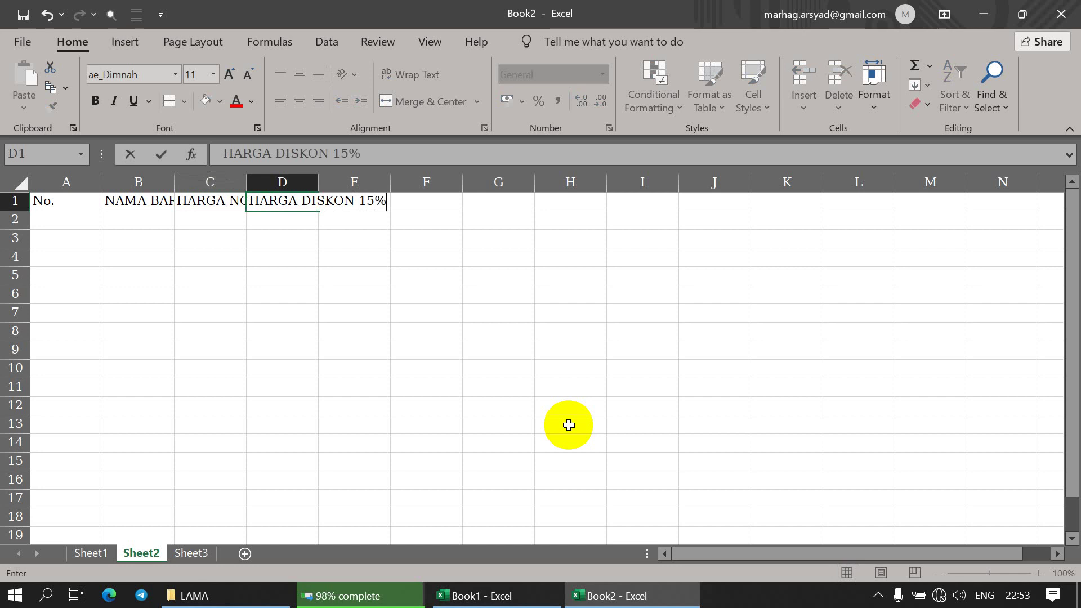
key(Return)
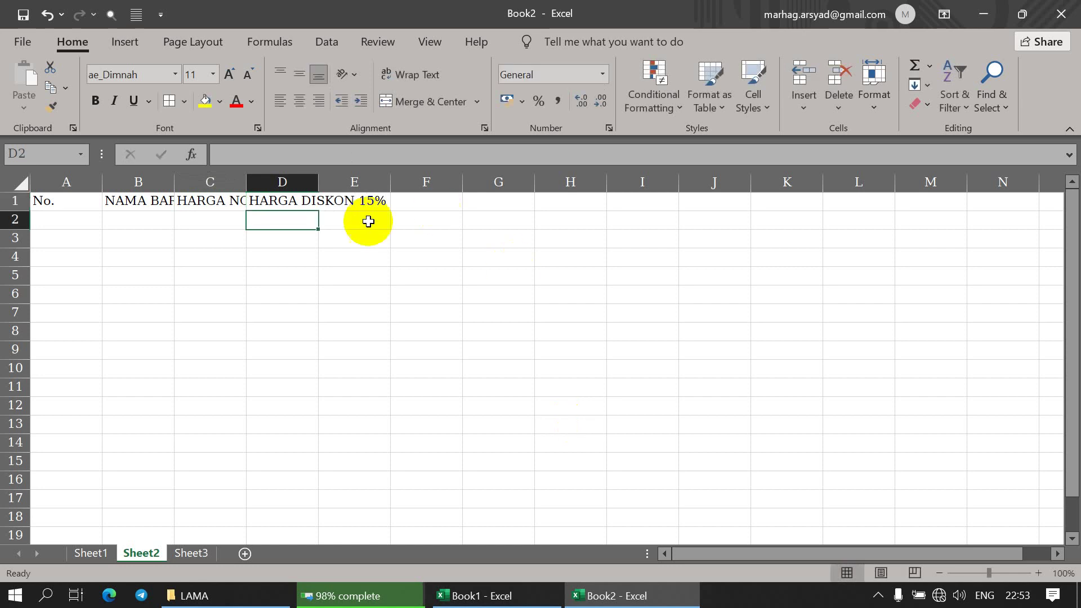
Narrow column A and widen columns B, C and D so that their headers fit.
drag(102, 182, 68, 183)
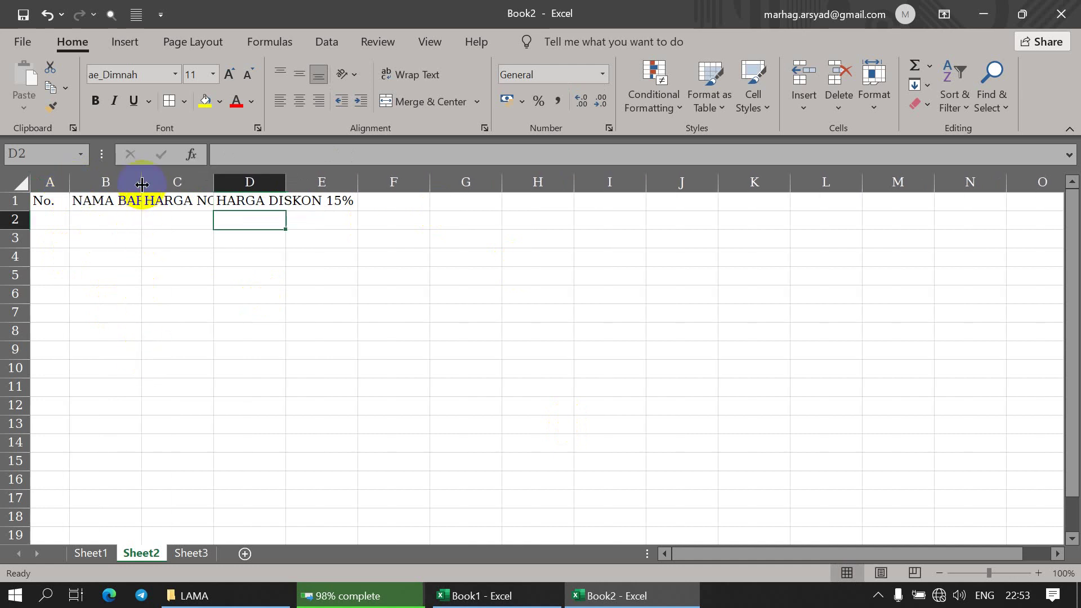
drag(142, 182, 220, 181)
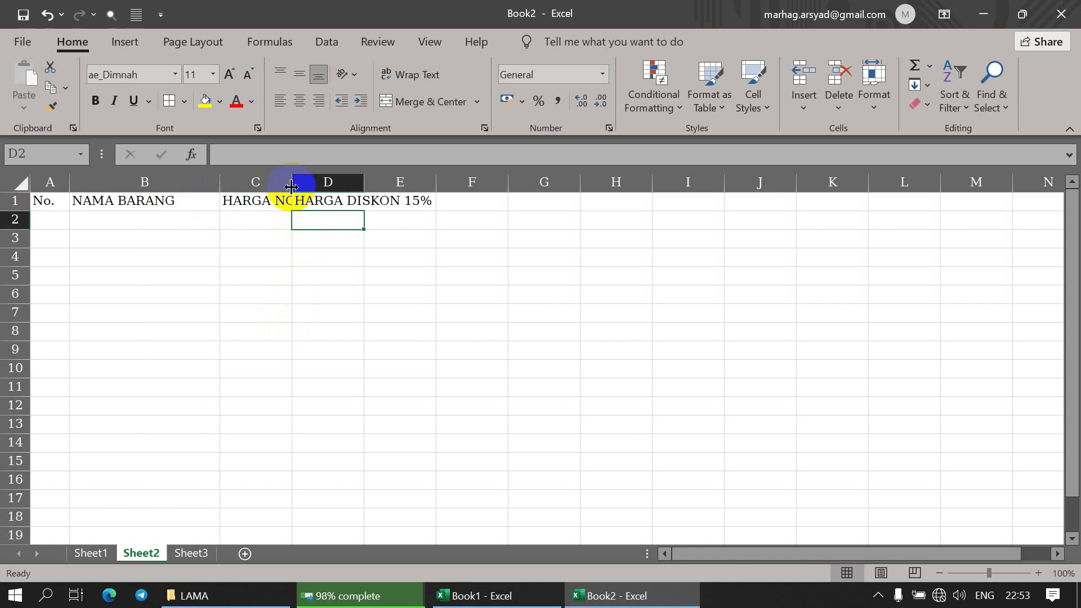
drag(292, 181, 363, 186)
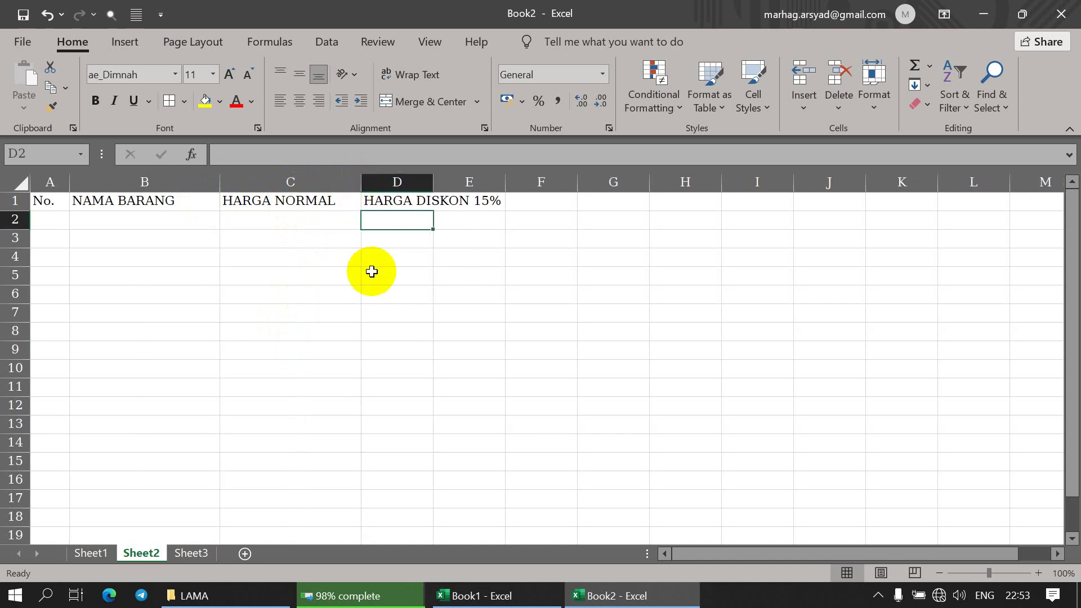
drag(433, 179, 524, 180)
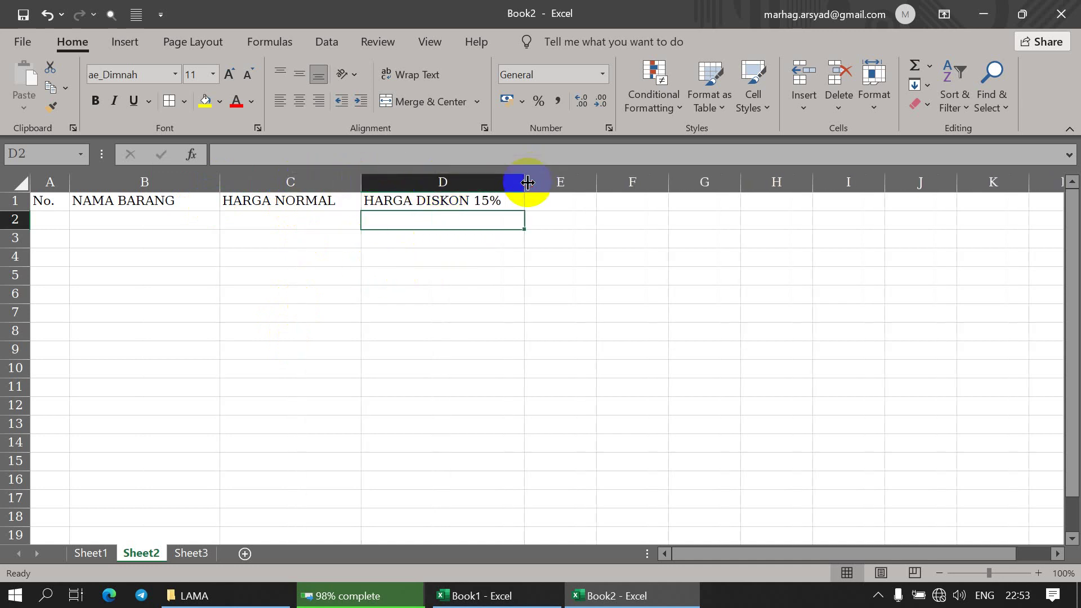
Number the rows 1 to 10 in A2:A11 by entering 1 and 2 and extending the series.
click(49, 217)
text(1)
key(Return)
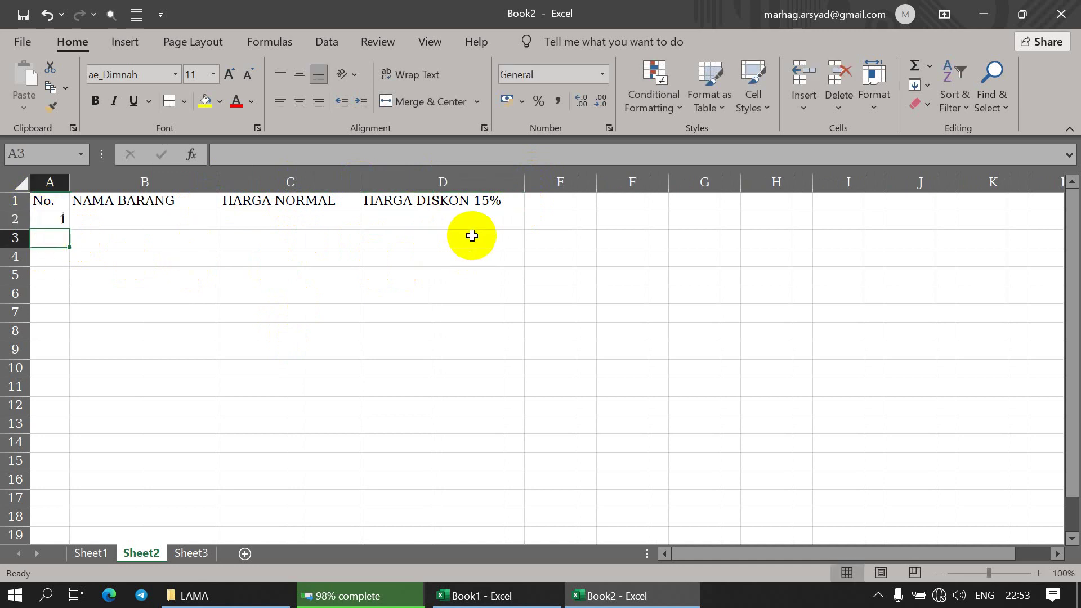
text(2)
key(Return)
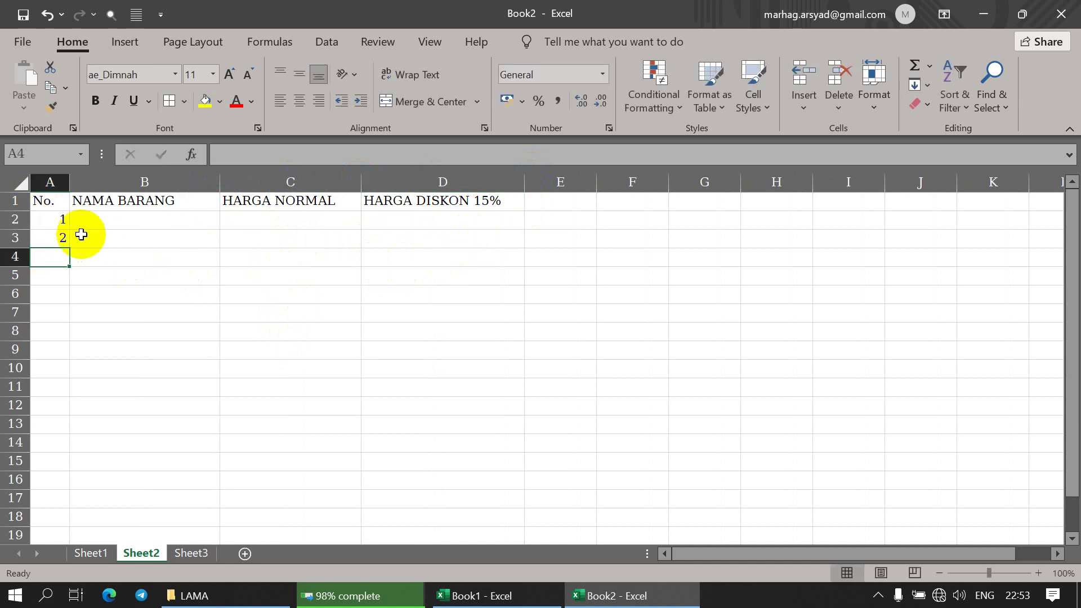
drag(55, 221, 95, 386)
Enter the item names BUKU TULIS, BOLPOIN, PENSIL and PENGGARIS in B2:B5.
click(107, 220)
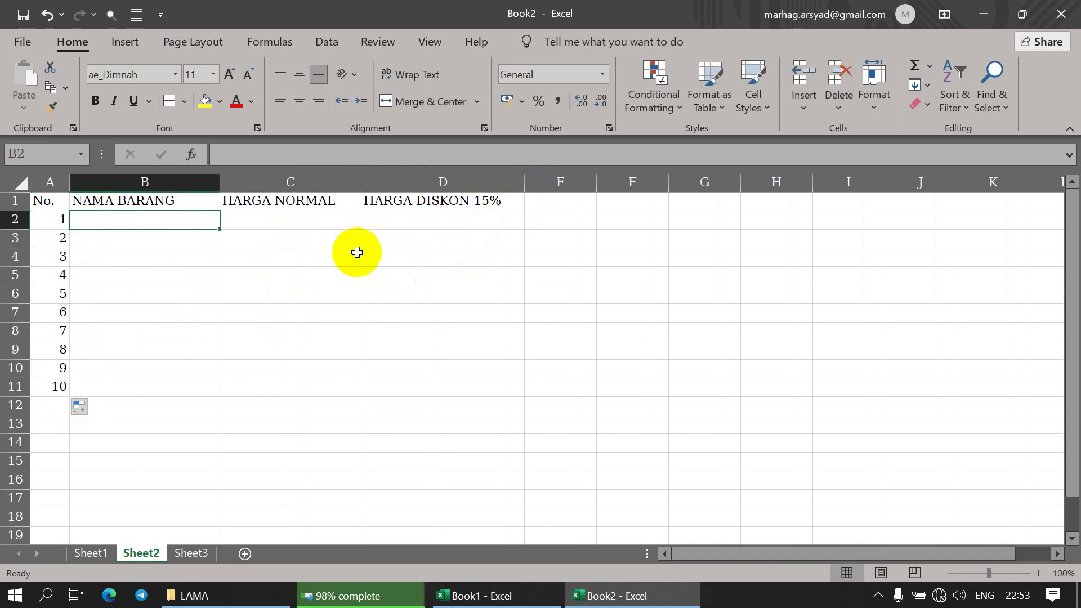
text(B)
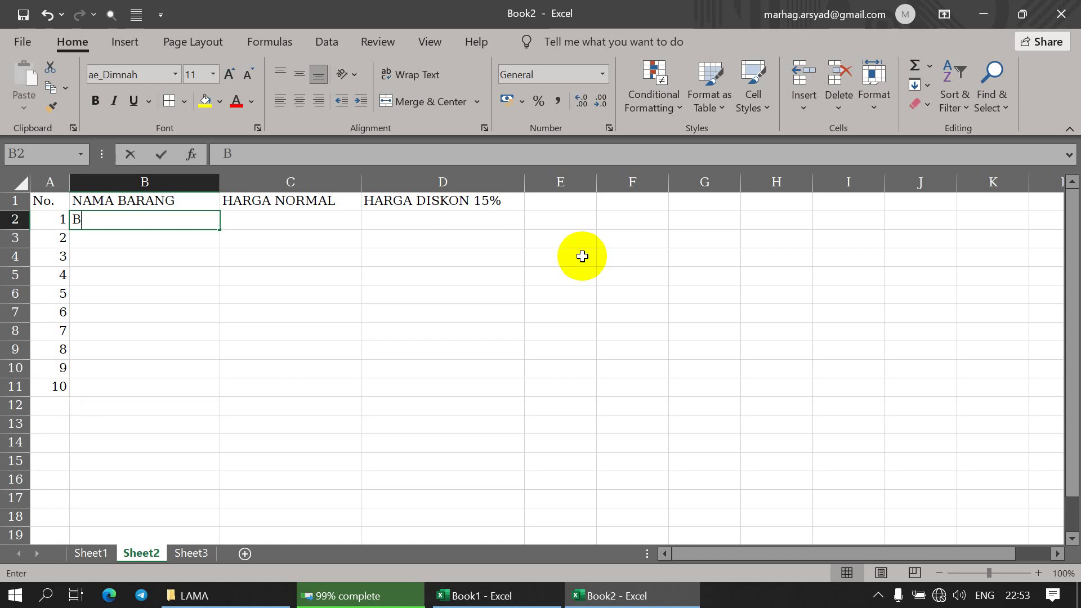
text(UKU TU)
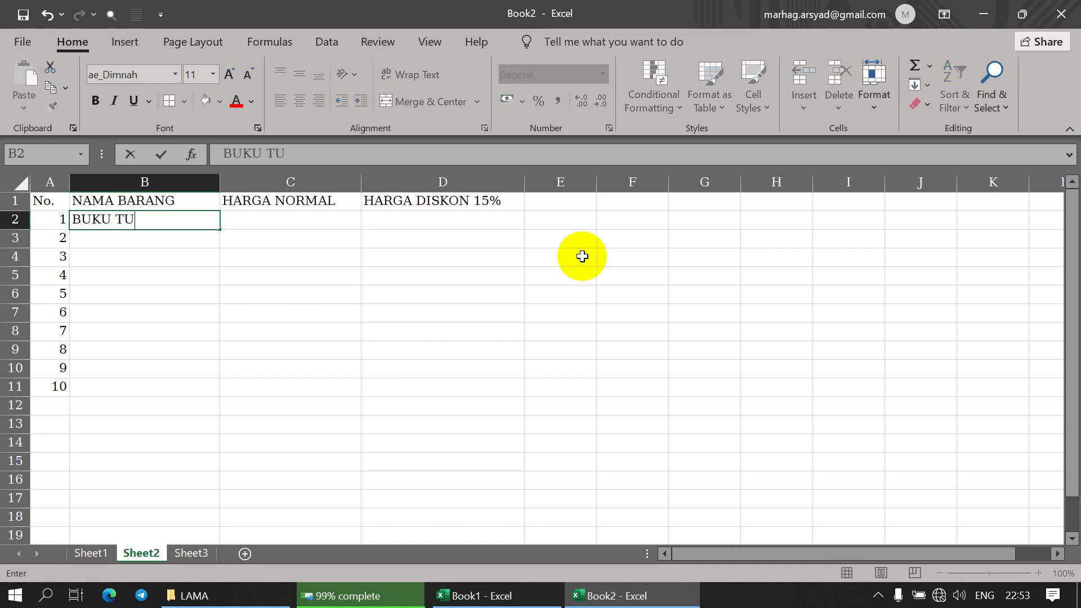
text(LIS)
key(Return)
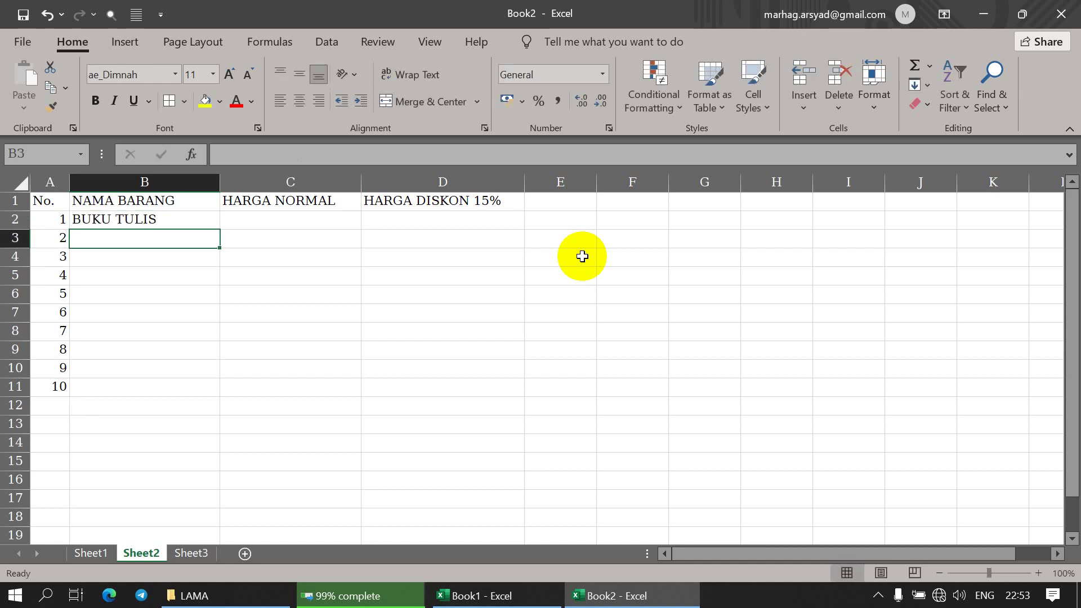
text(BOL)
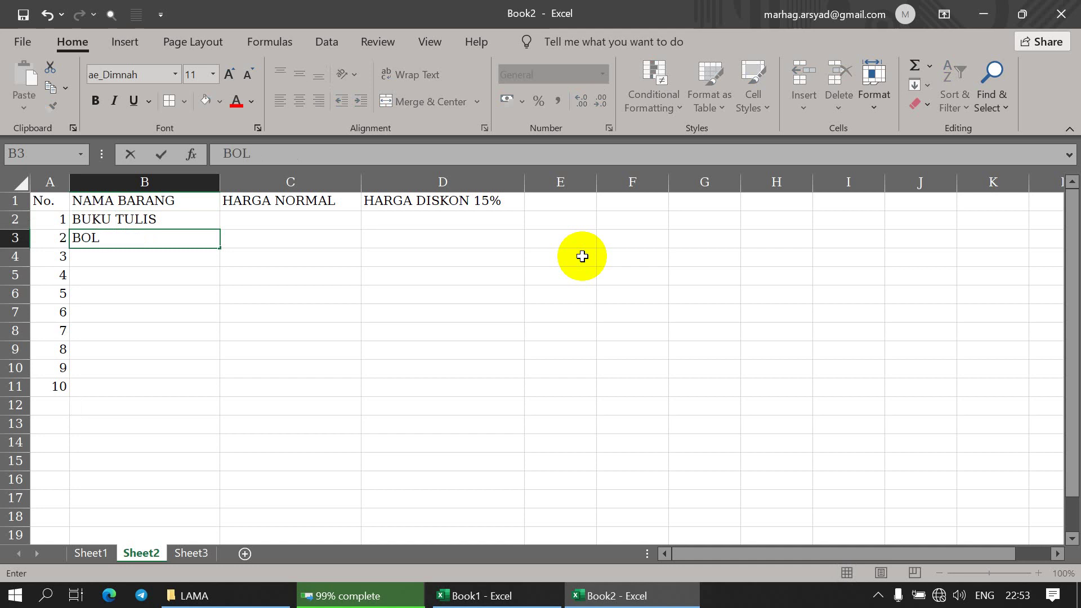
text(POIN)
key(Return)
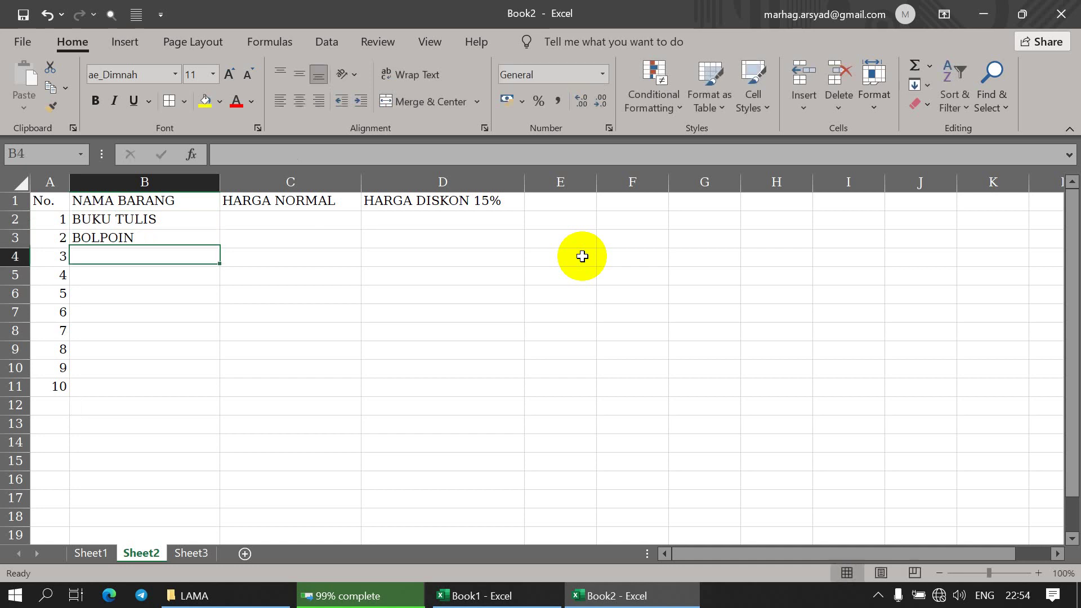
text(PENSIL)
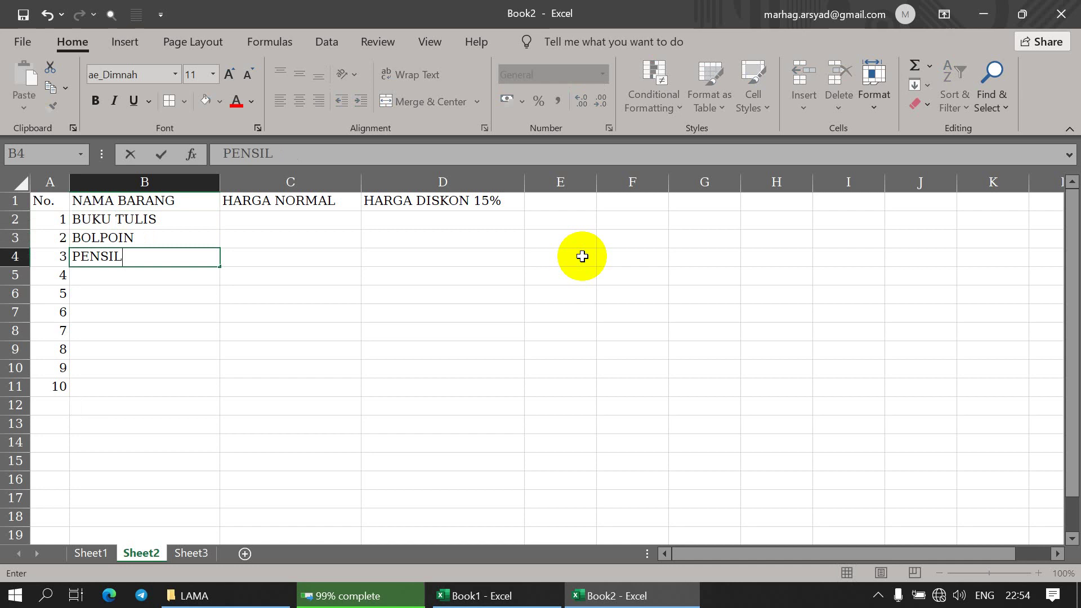
key(Return)
text(PENGGARIS)
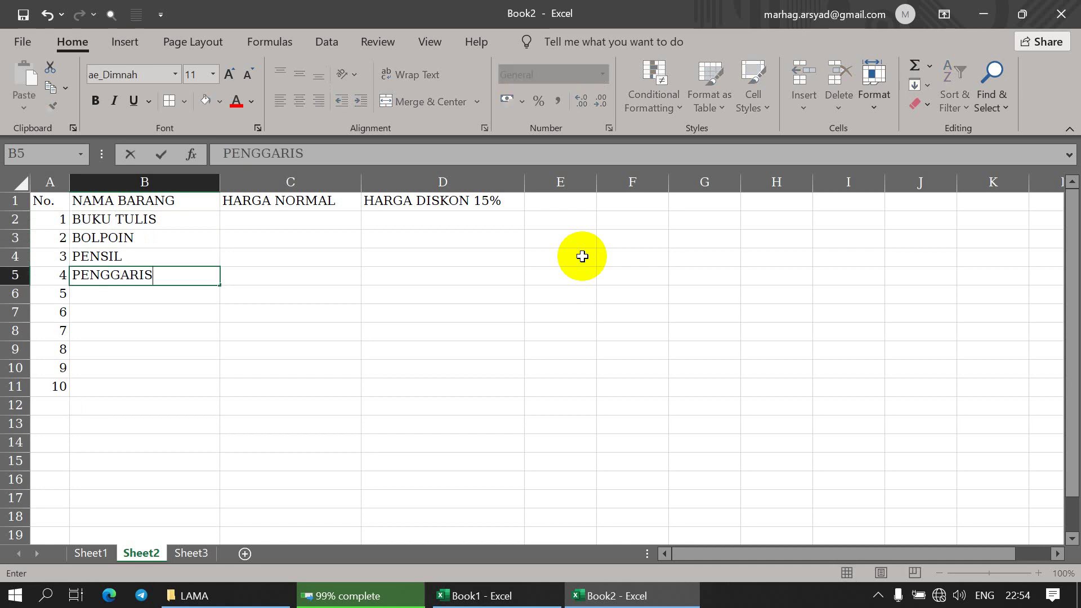
key(Return)
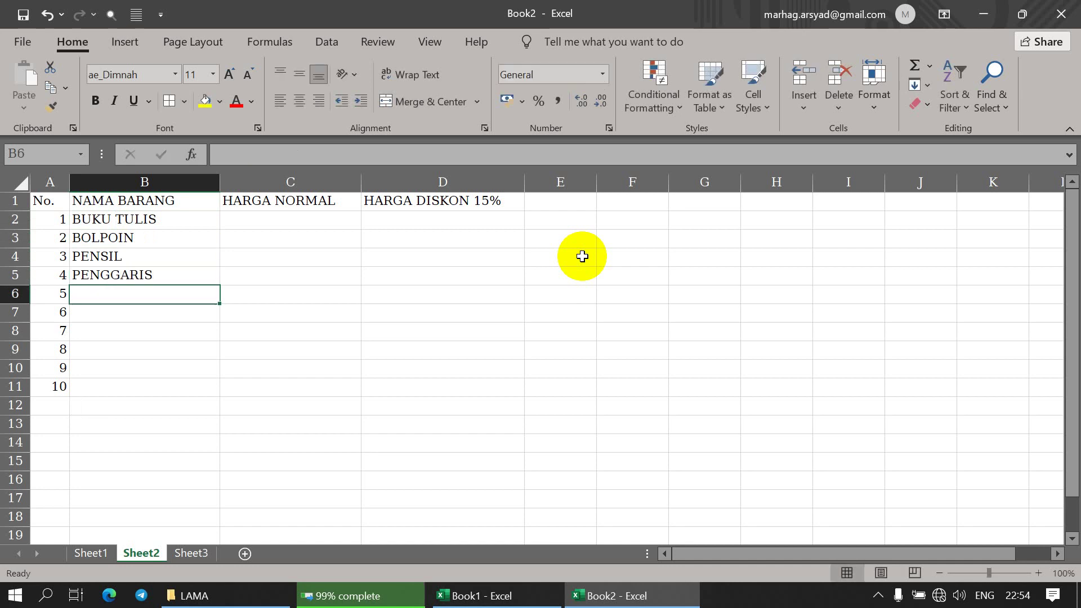
Enter the item names PENGHAPUS, PERUNCING and PENGGARIS BUSUR in B6:B8.
text(PENGHAPUS)
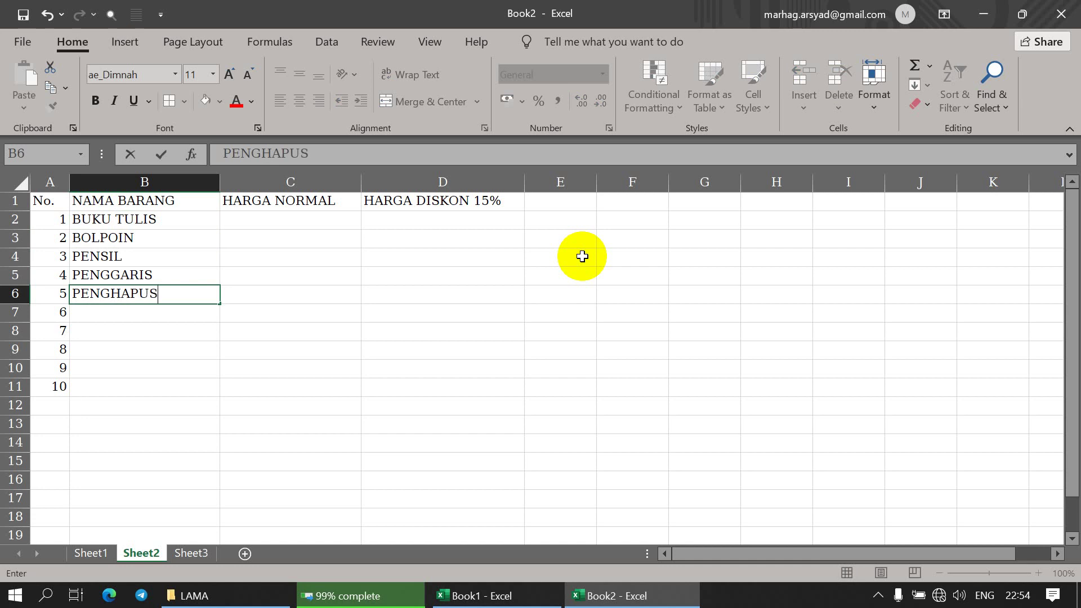
key(Return)
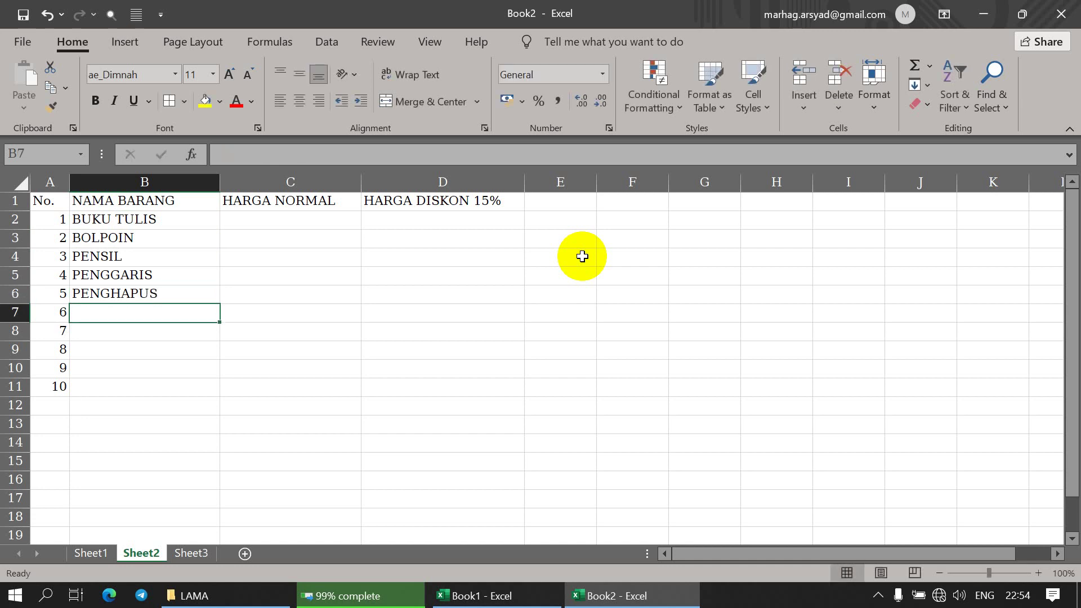
text(PERUNCING)
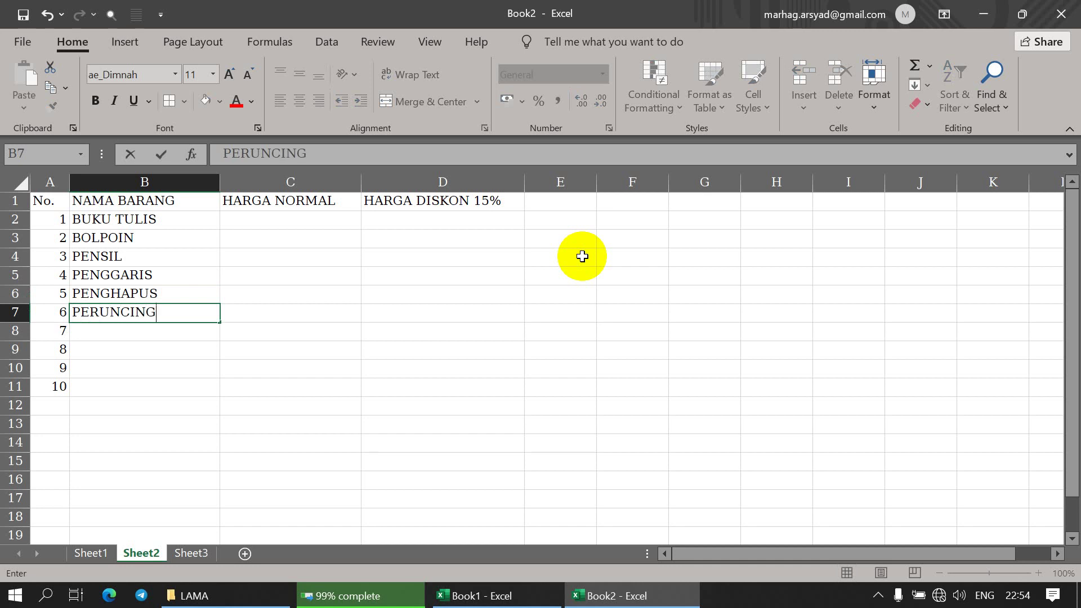
key(Return)
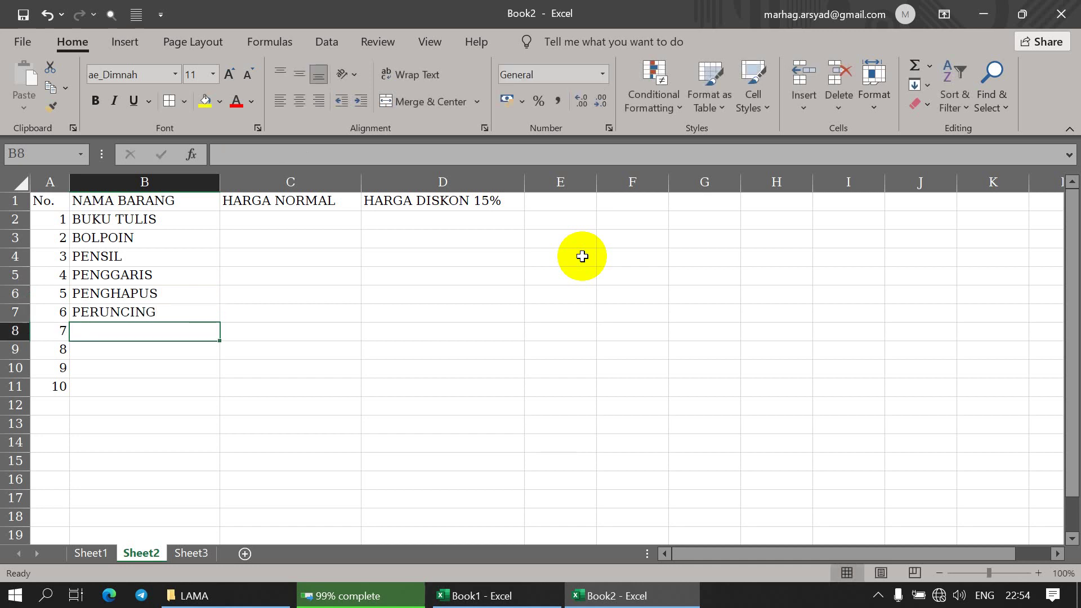
text(PENGG)
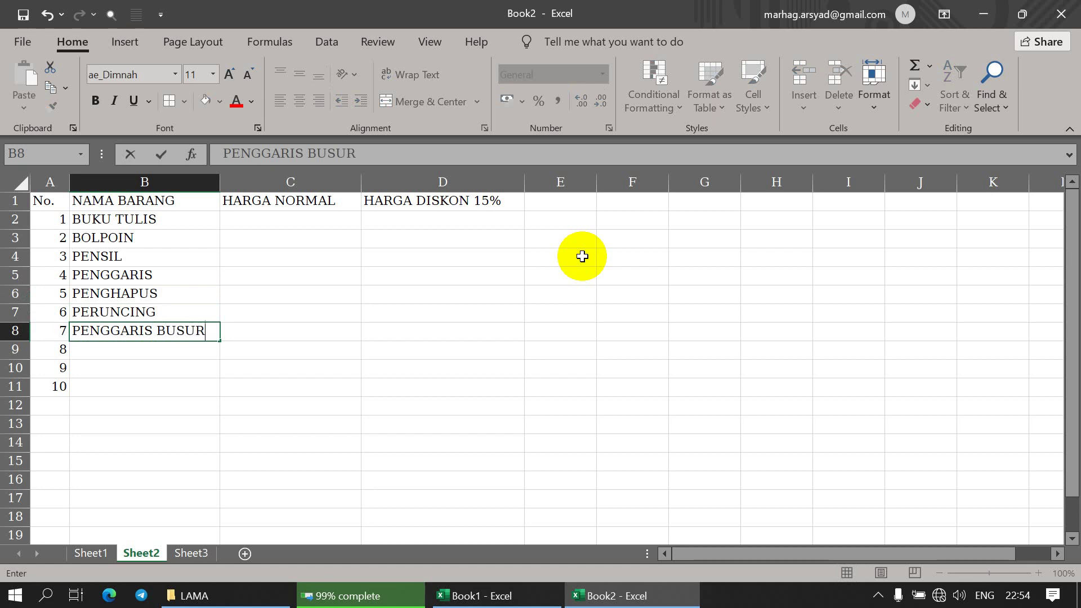
text(ARIS BUSUR)
key(Return)
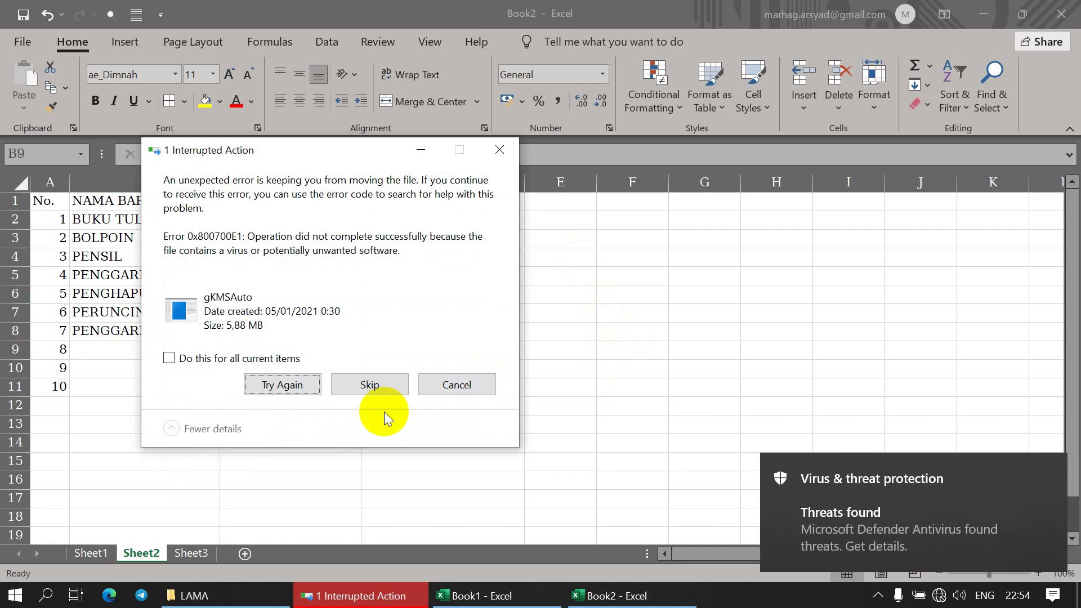
Skip the gKMSAuto file in the interrupted file move and return to Book2.
click(369, 383)
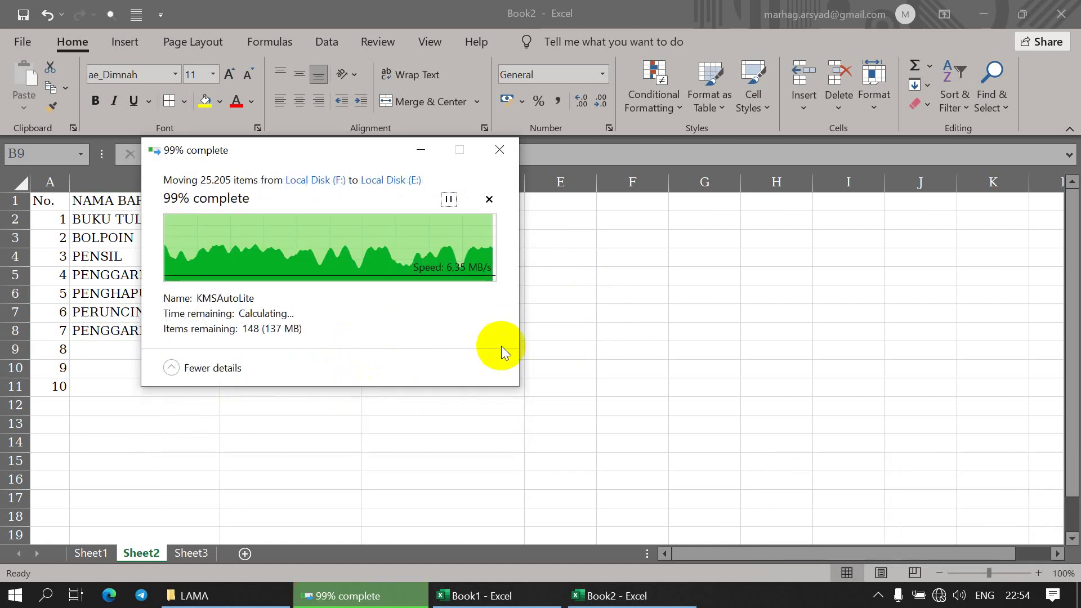
click(682, 247)
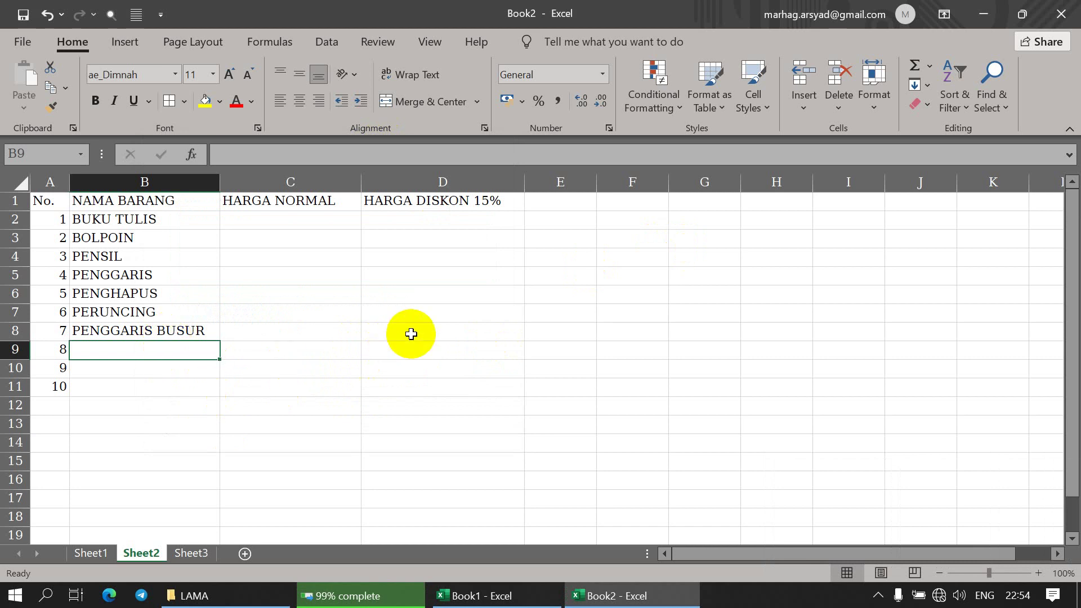
Enter the item names BUKU GAMBAR, PENGGARIS BESI and PULPEN JEL in B9:B11.
text(BU)
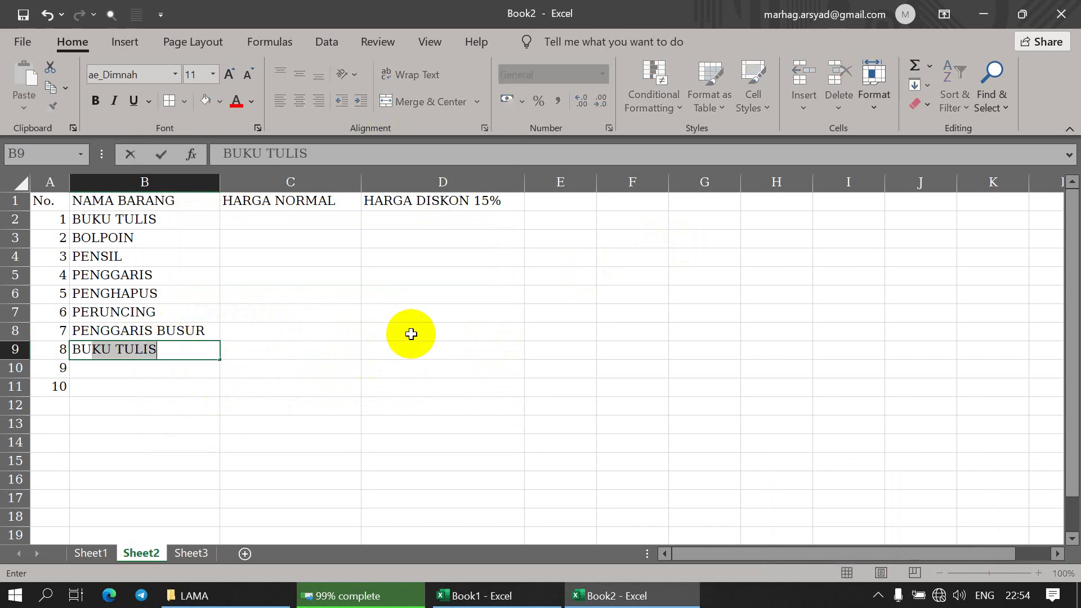
text(KU GAMBAR)
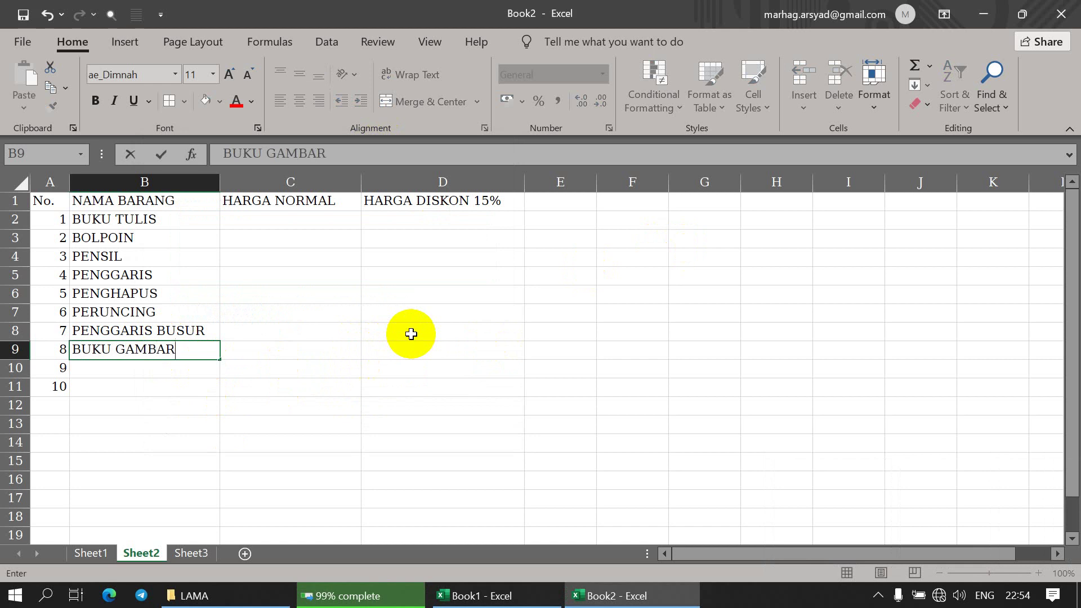
key(Return)
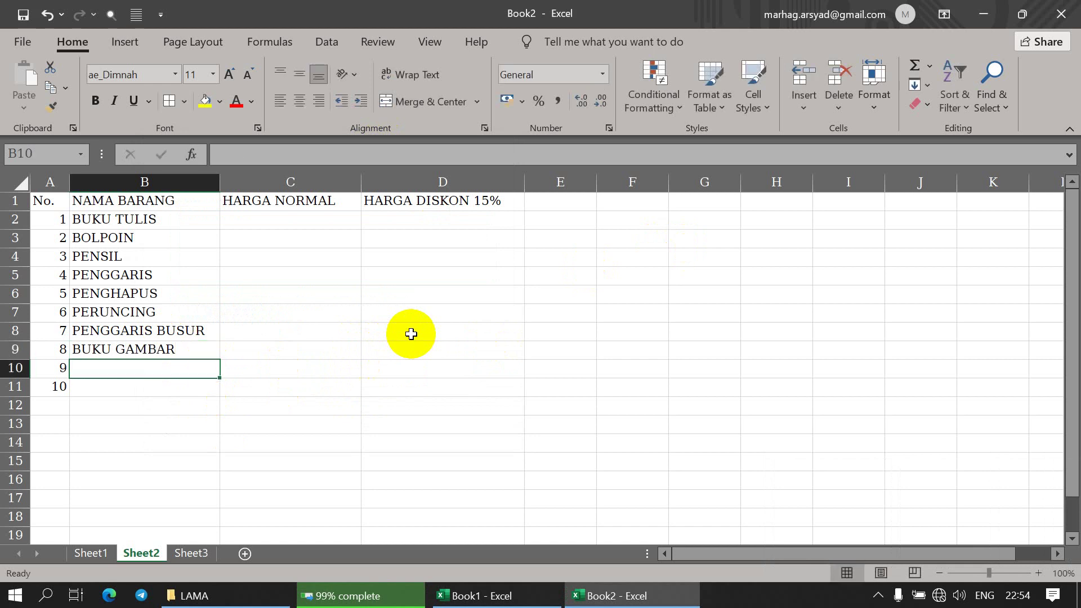
text(PENGGAR)
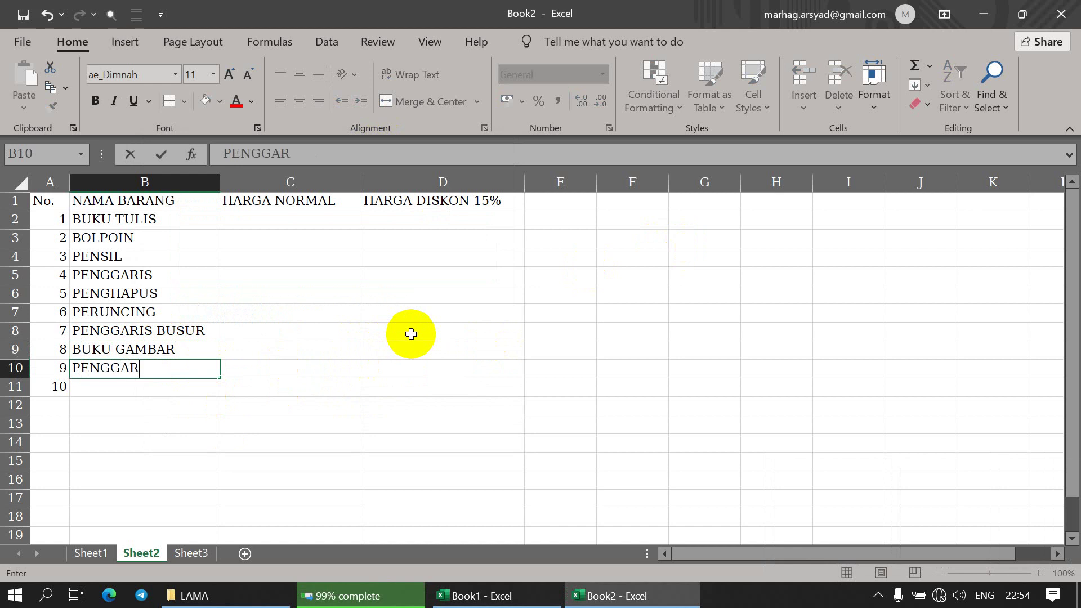
text(IS BESI)
key(Return)
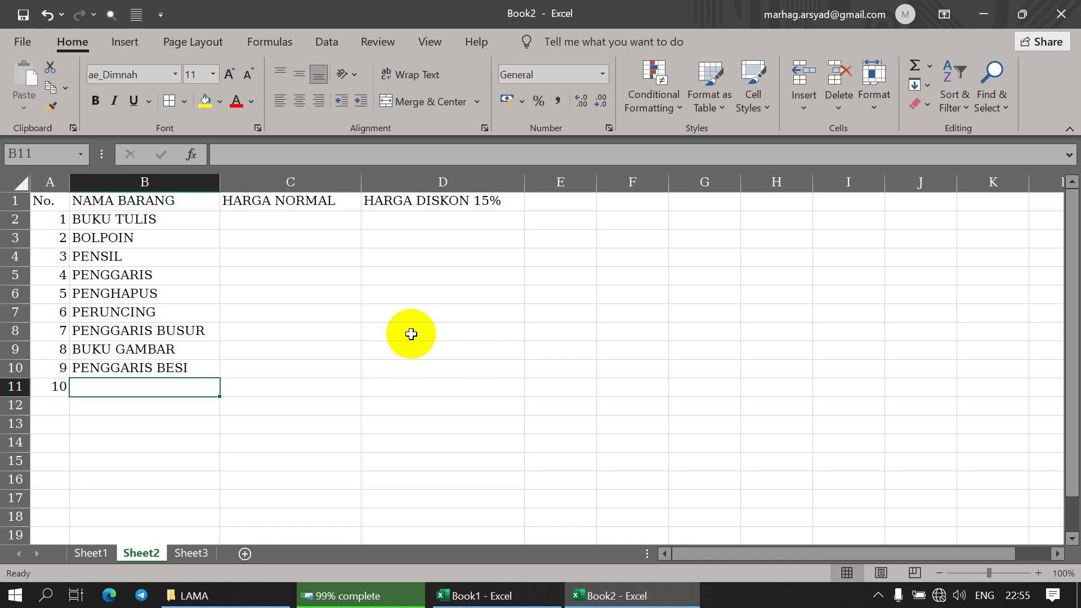
text(P)
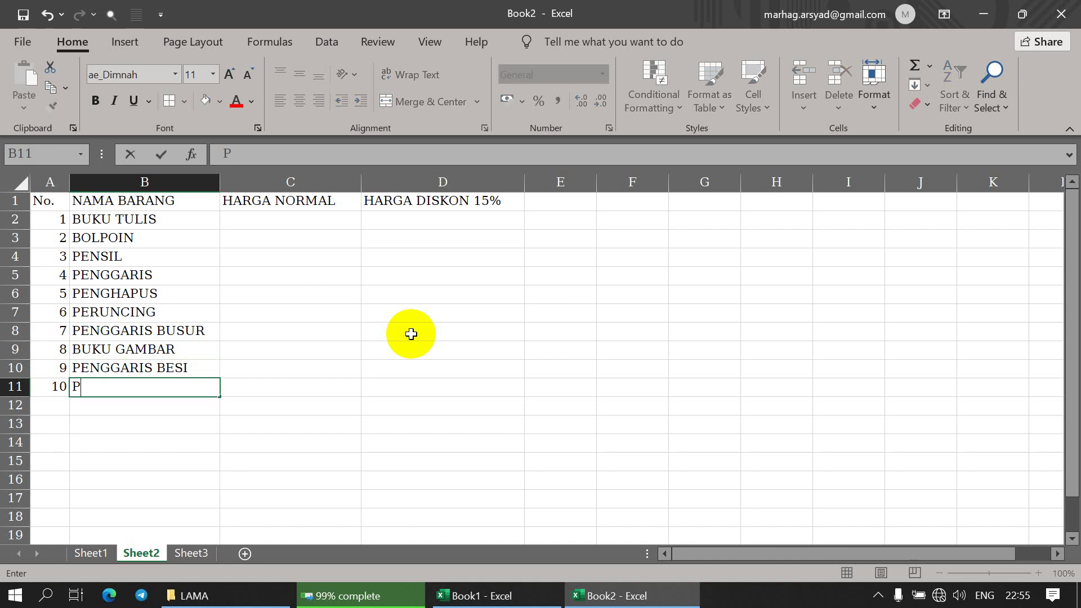
text(ULPEN JEL)
key(Return)
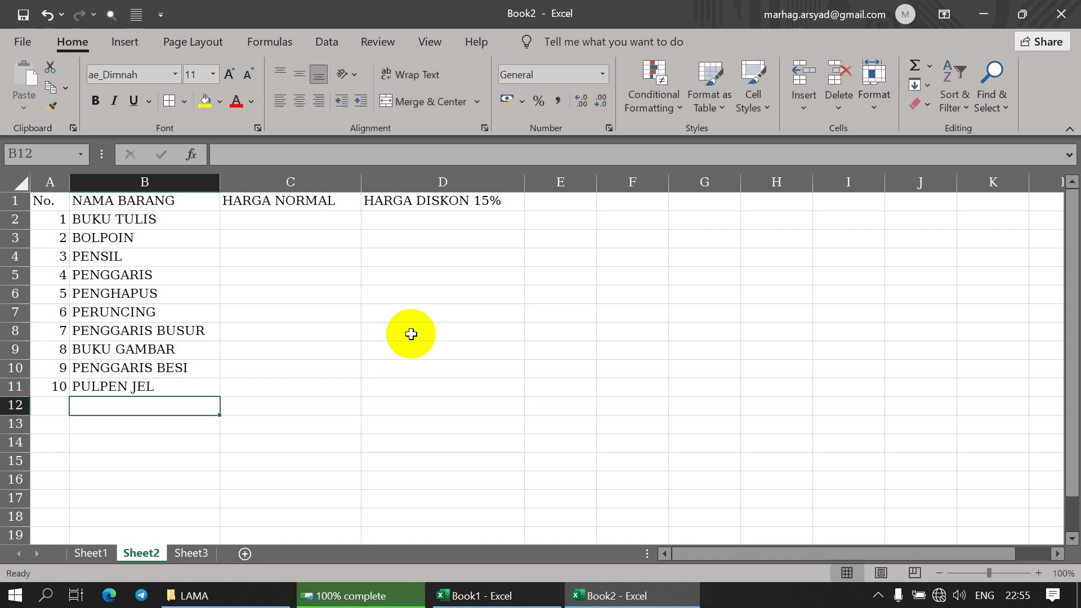
Enter the normal prices 3500, 2500, 1000 and 3500 for the first four items in C2:C5.
click(246, 221)
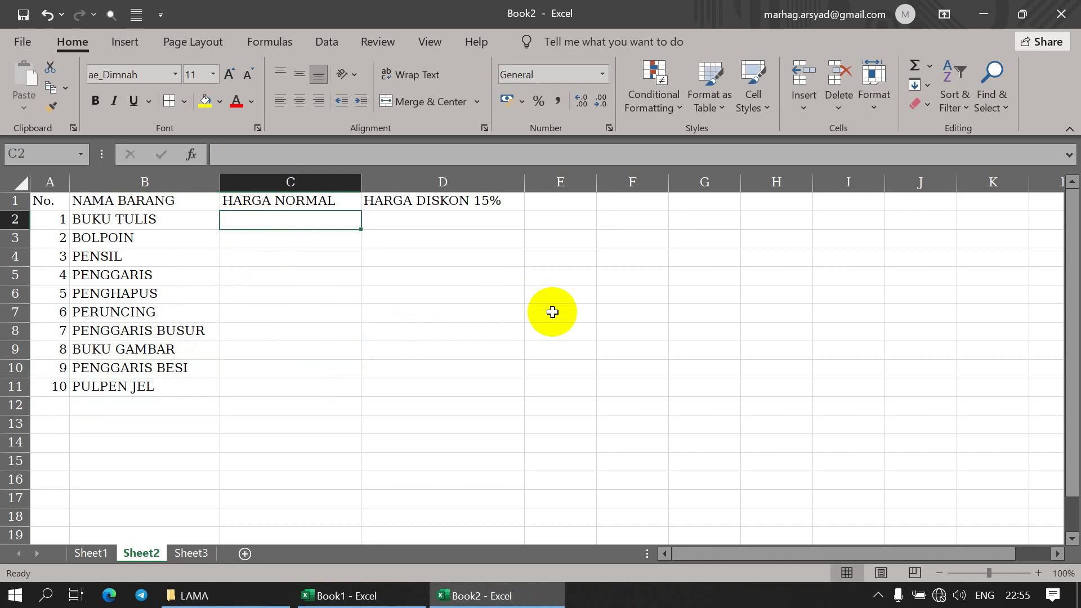
text(3500)
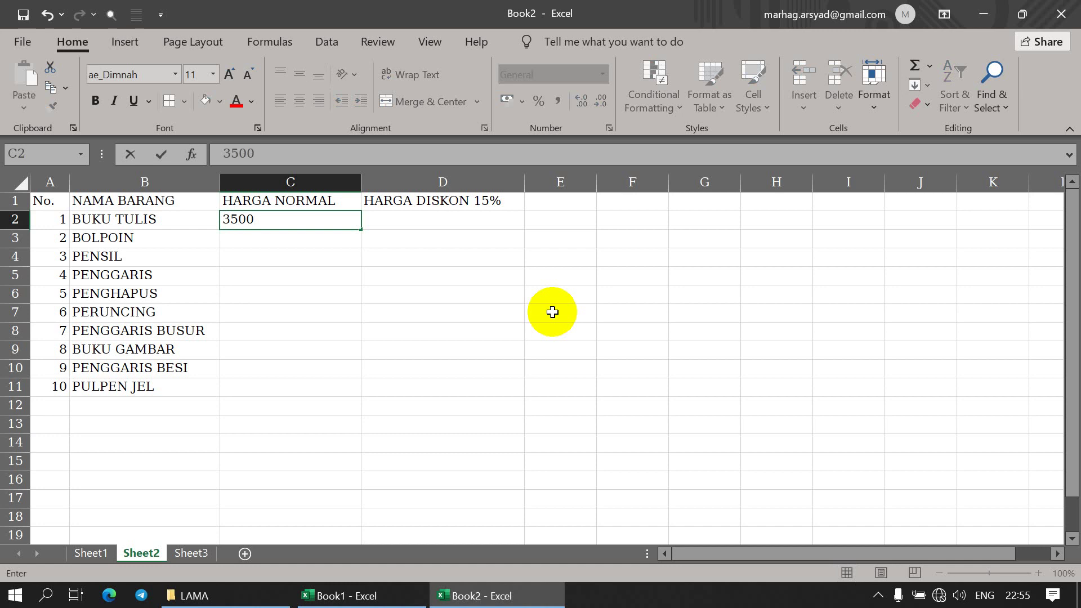
key(Return)
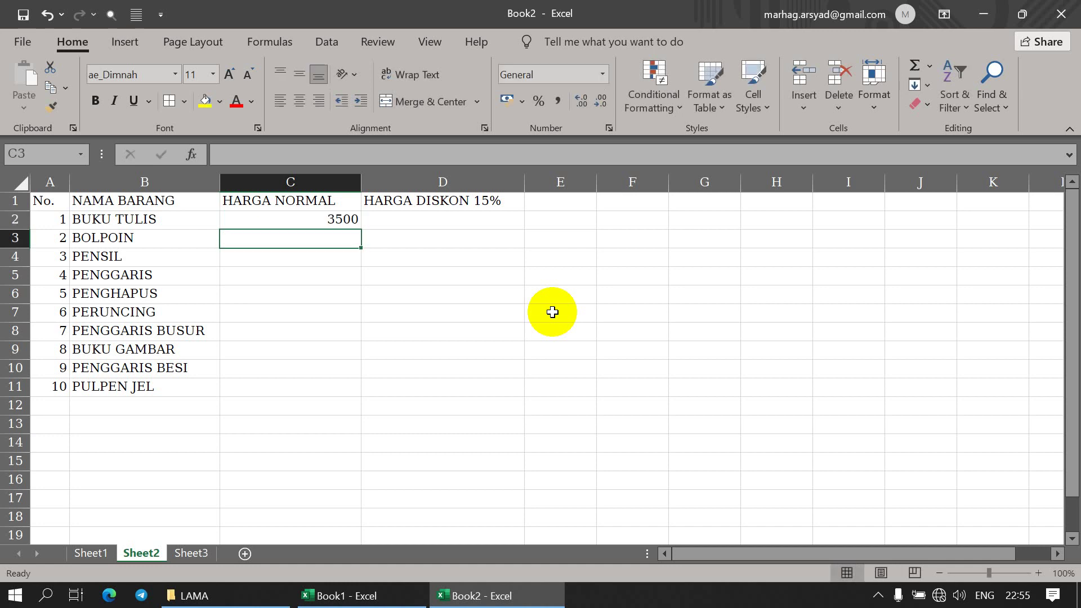
text(2500)
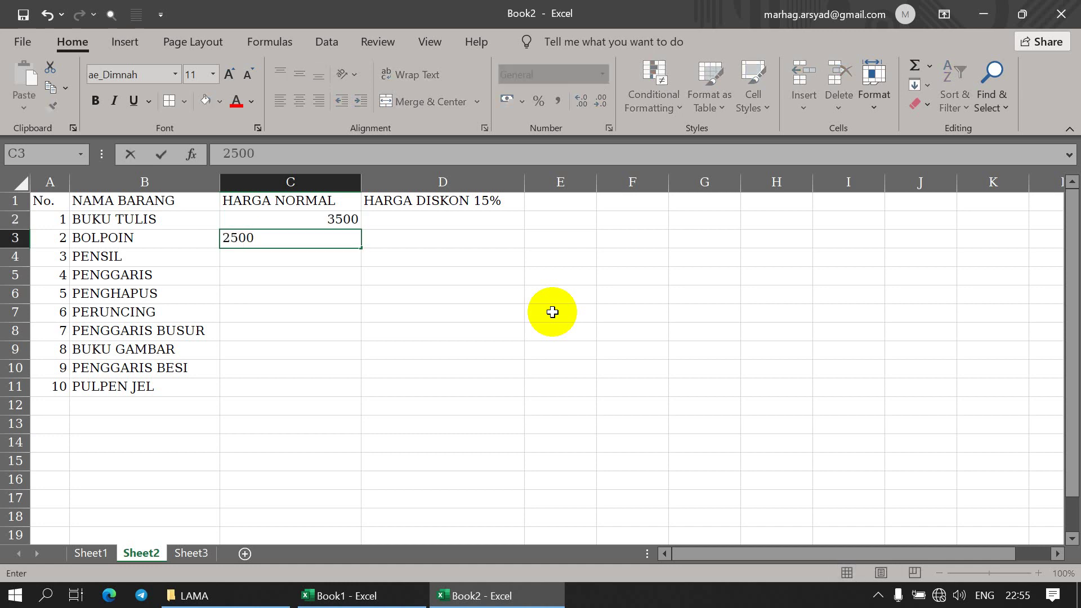
key(Return)
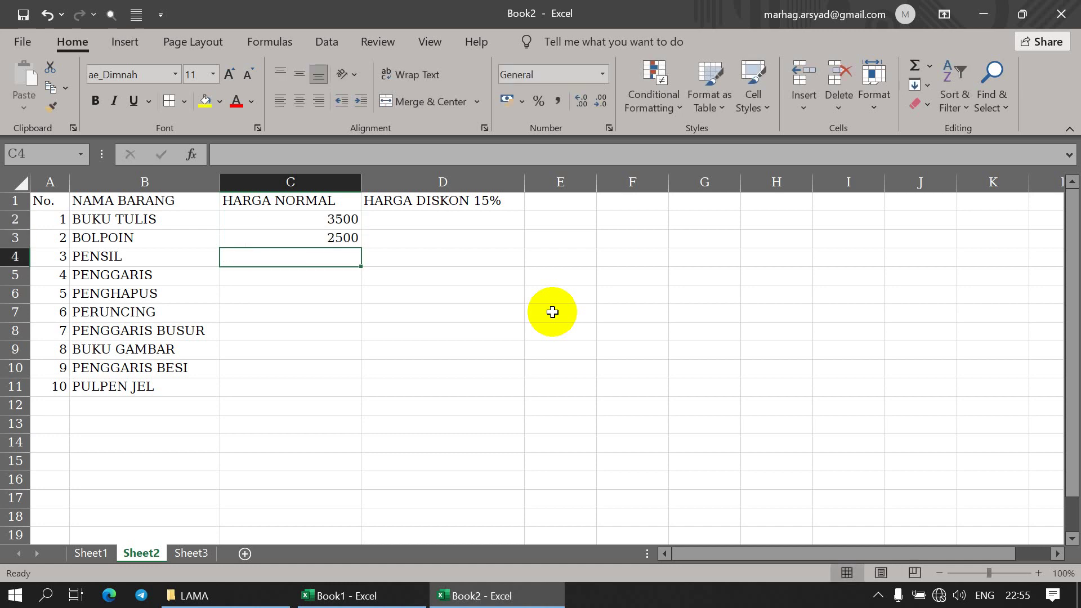
text(1000)
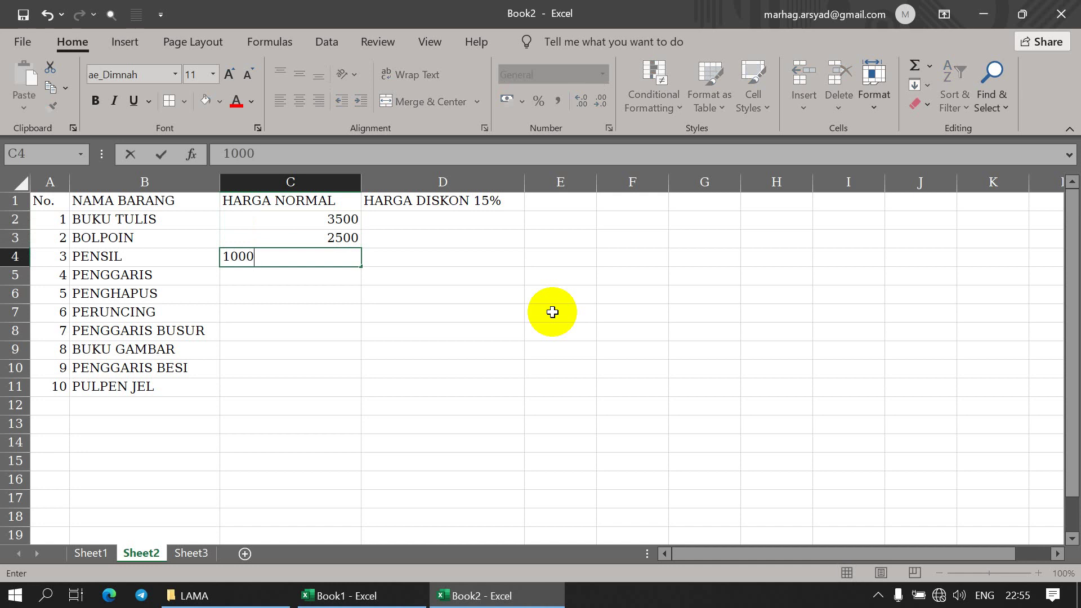
key(Return)
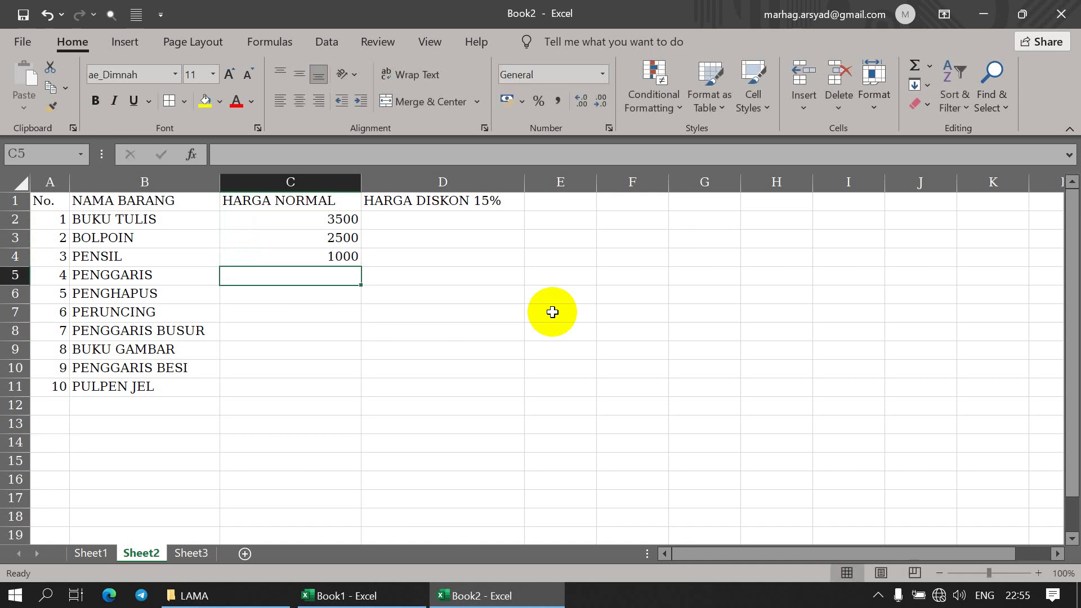
text(3500)
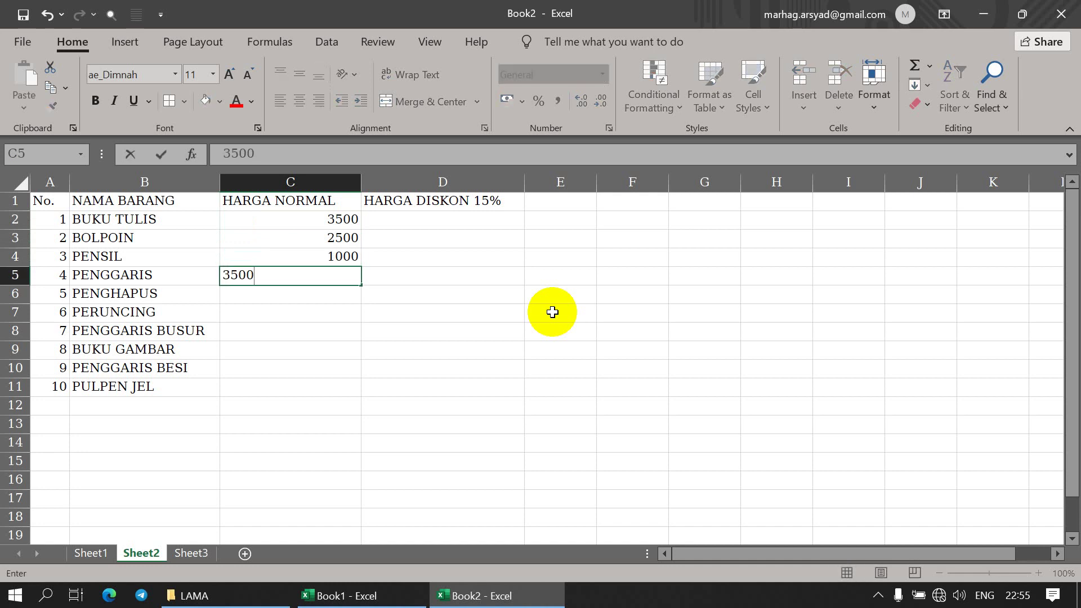
key(Return)
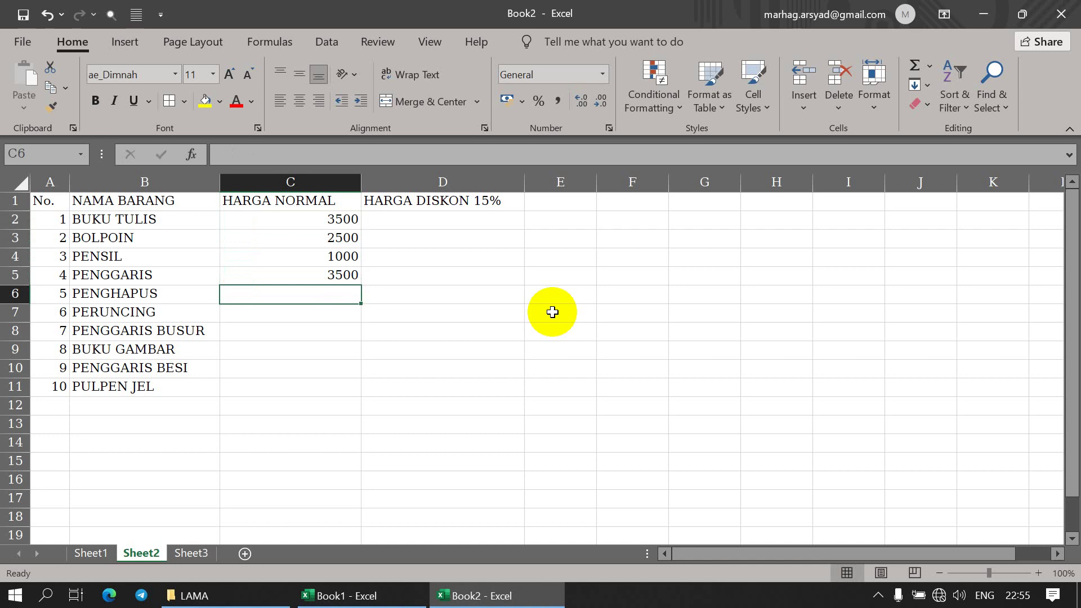
Enter the normal prices 2000, 1500 and 2500 for PENGHAPUS, PERUNCING and PENGGARIS BUSUR in C6:C8.
text(2000)
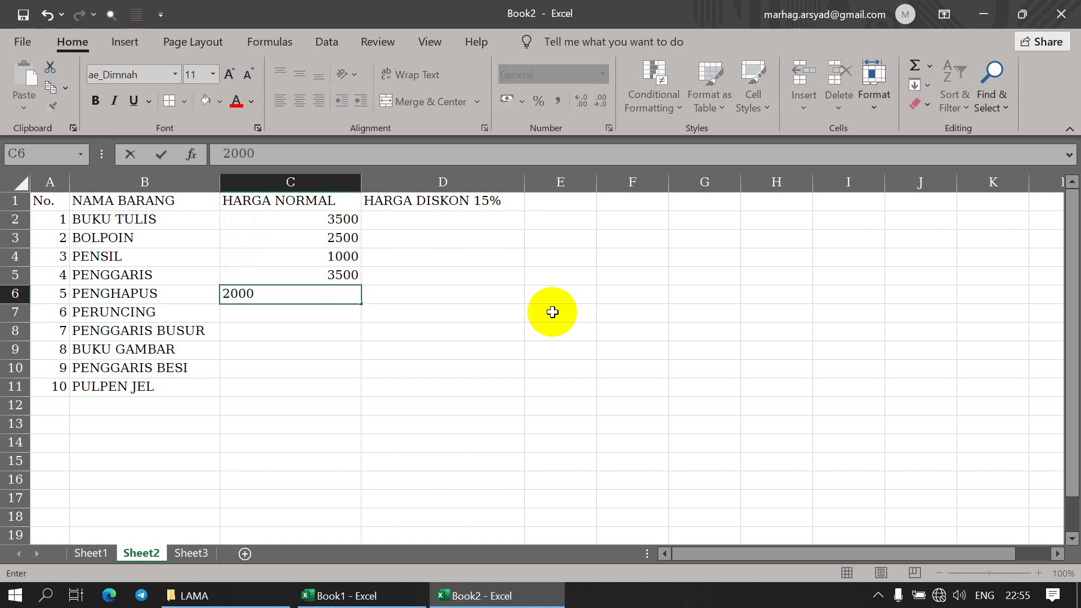
key(Return)
text(1500)
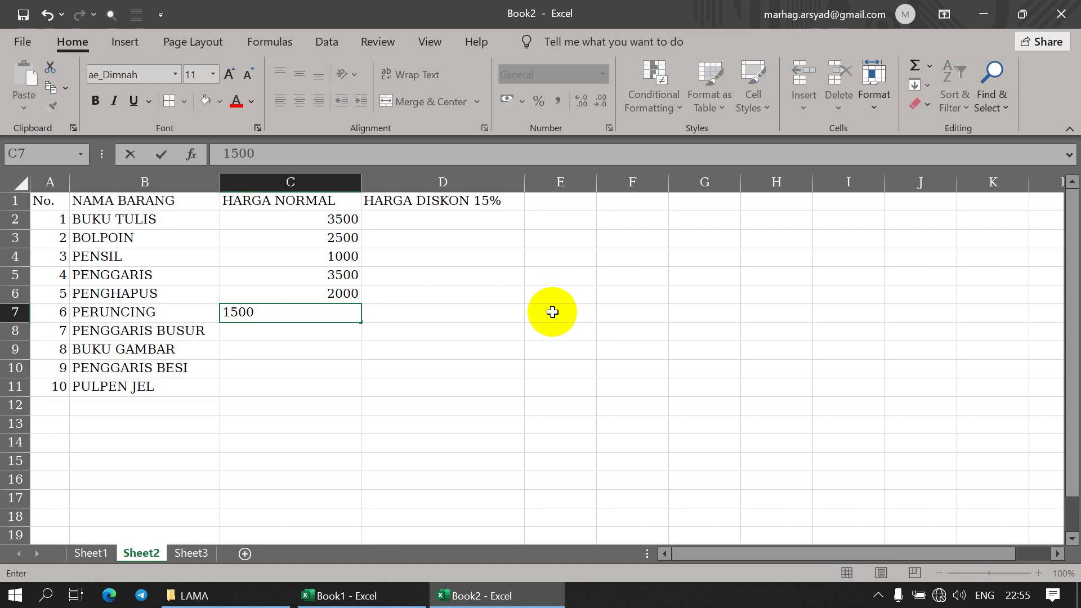
key(Return)
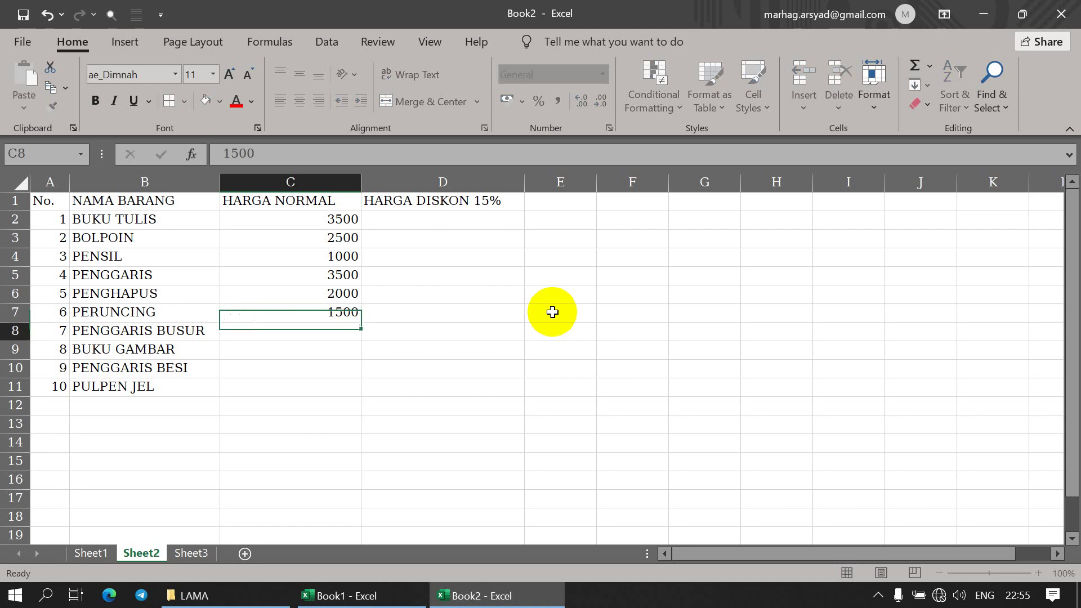
text(2500)
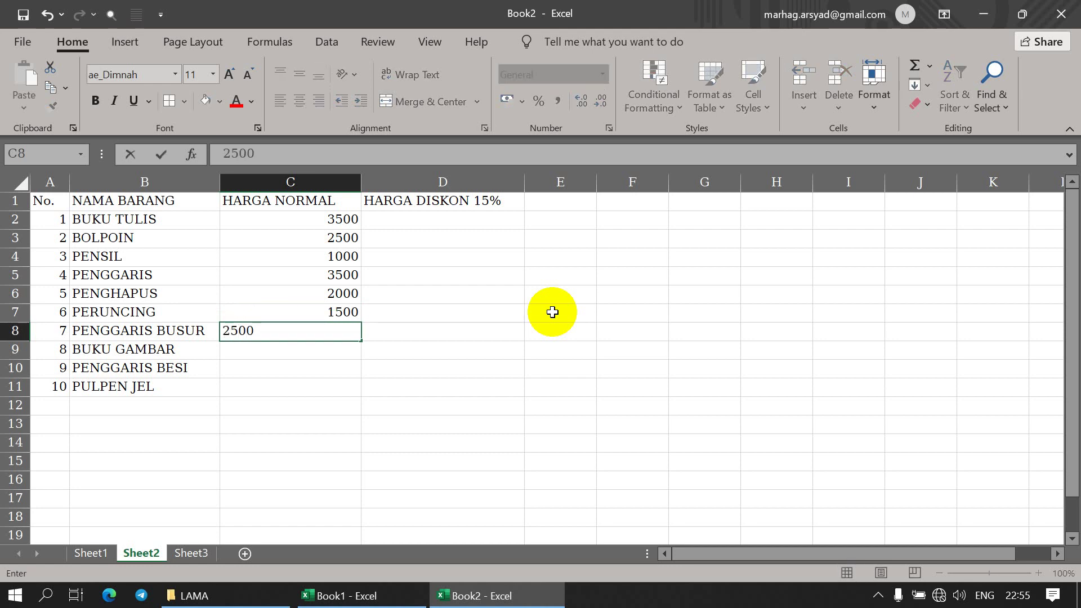
key(Return)
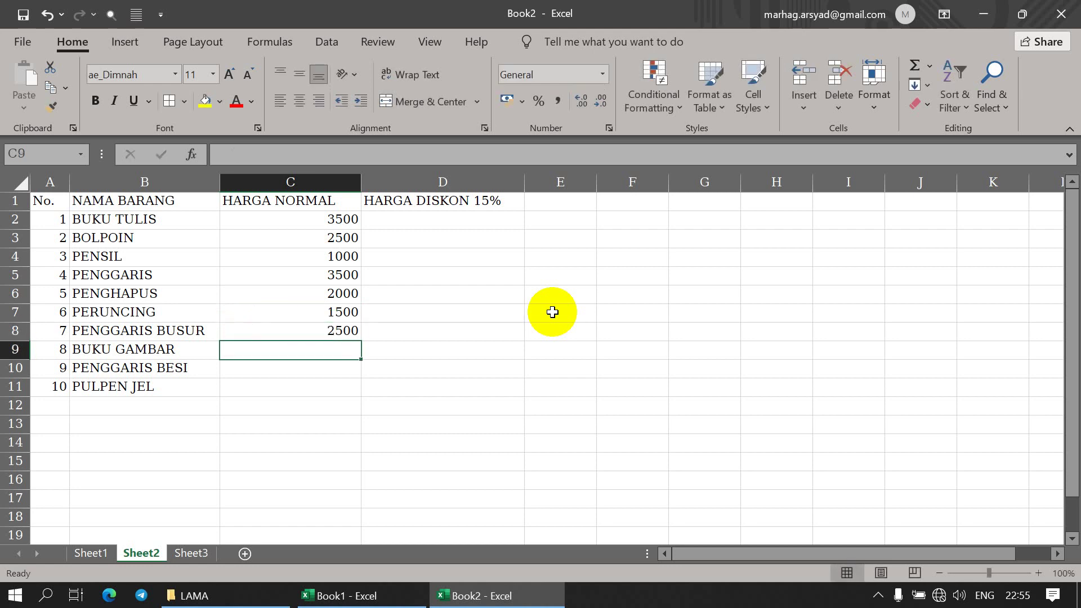
Enter the normal prices 4000, 7000 and 5000 for the last three items in C9:C11.
text(4000)
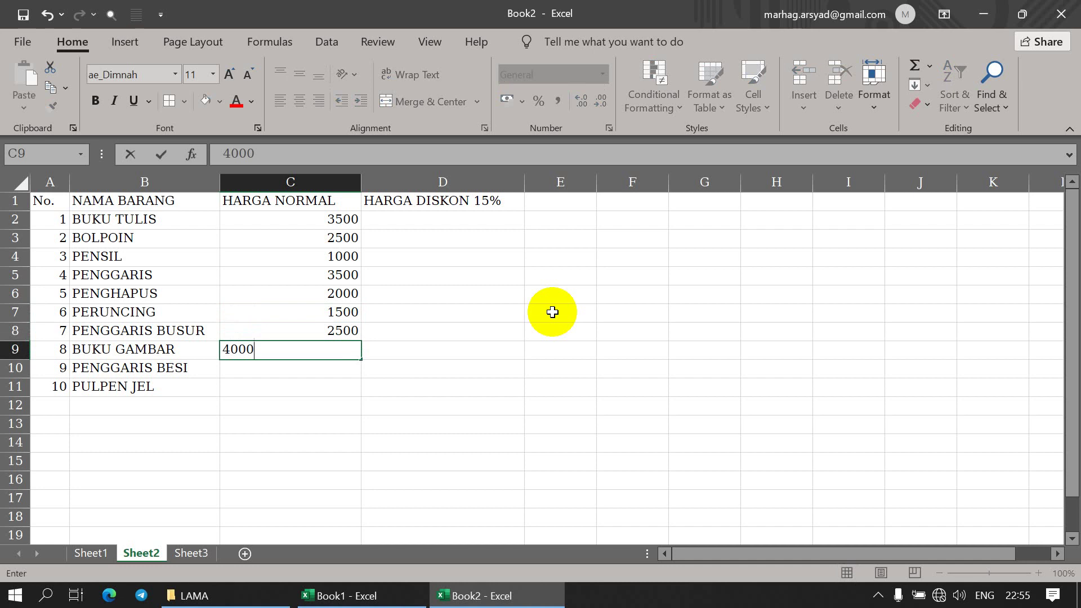
key(Return)
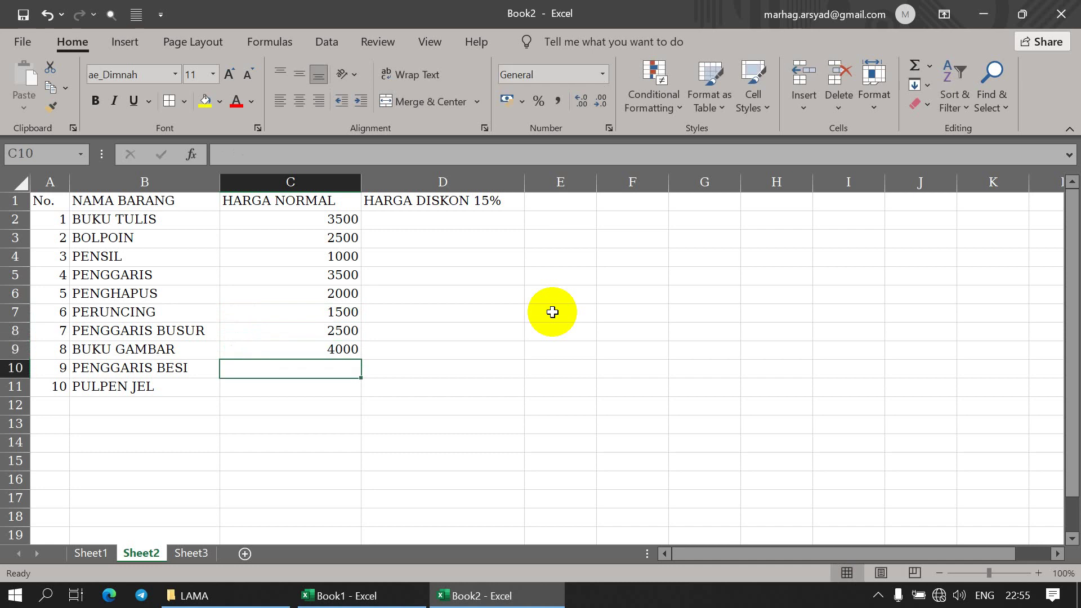
text(7000)
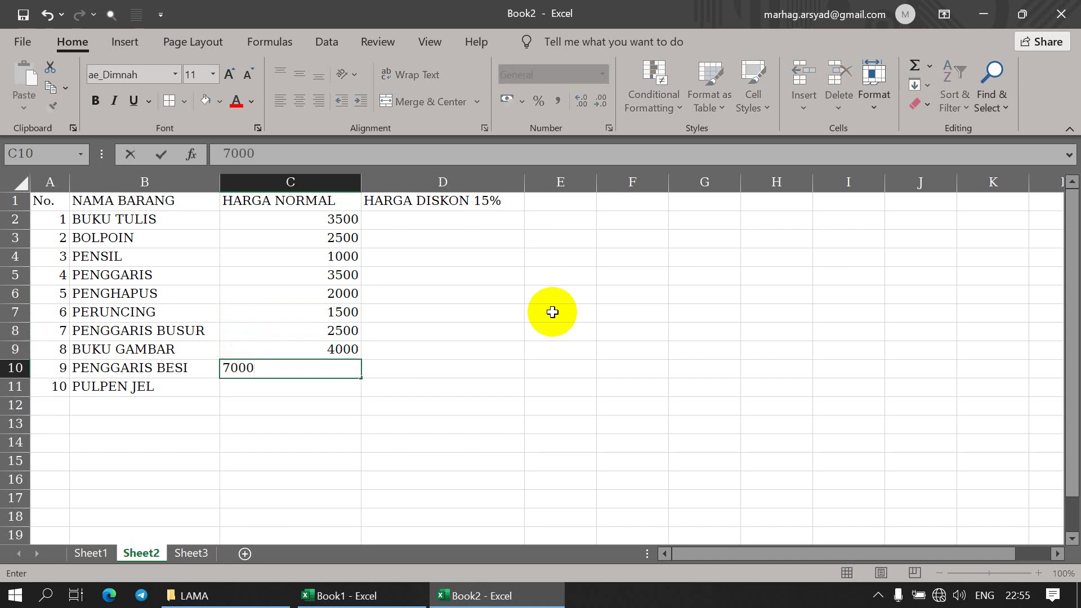
key(Return)
text(5000)
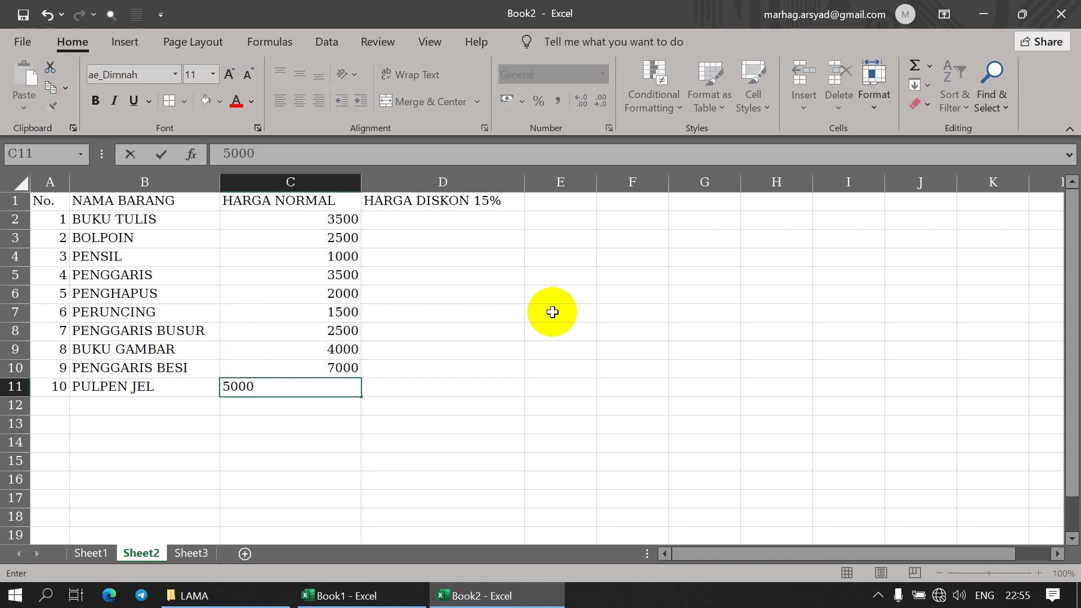
key(Return)
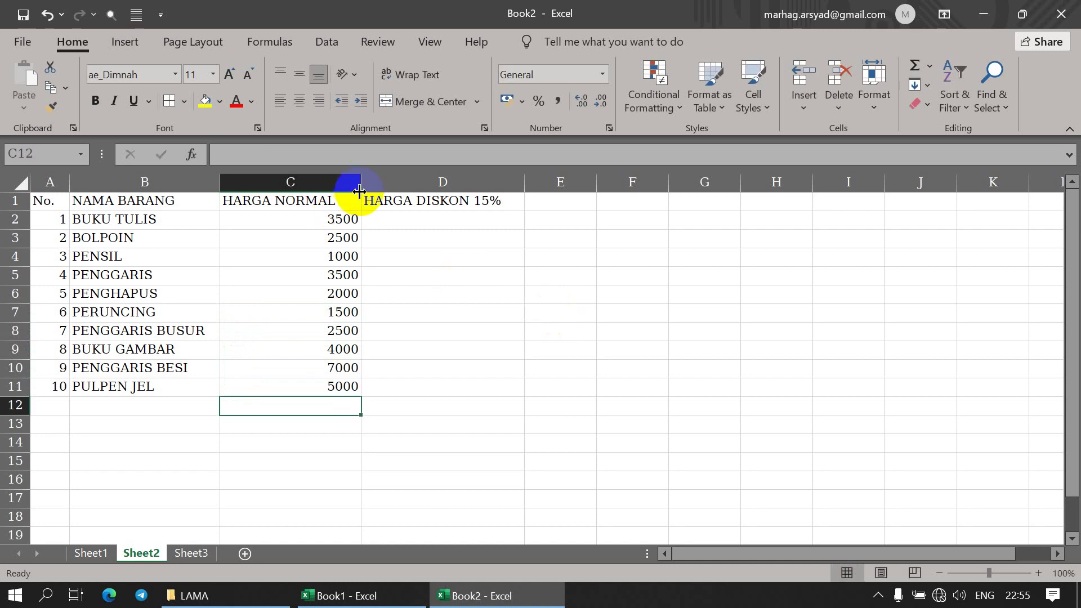
Narrow the HARGA NORMAL column slightly and format the prices in C2:C11 as Accounting.
drag(361, 183, 347, 185)
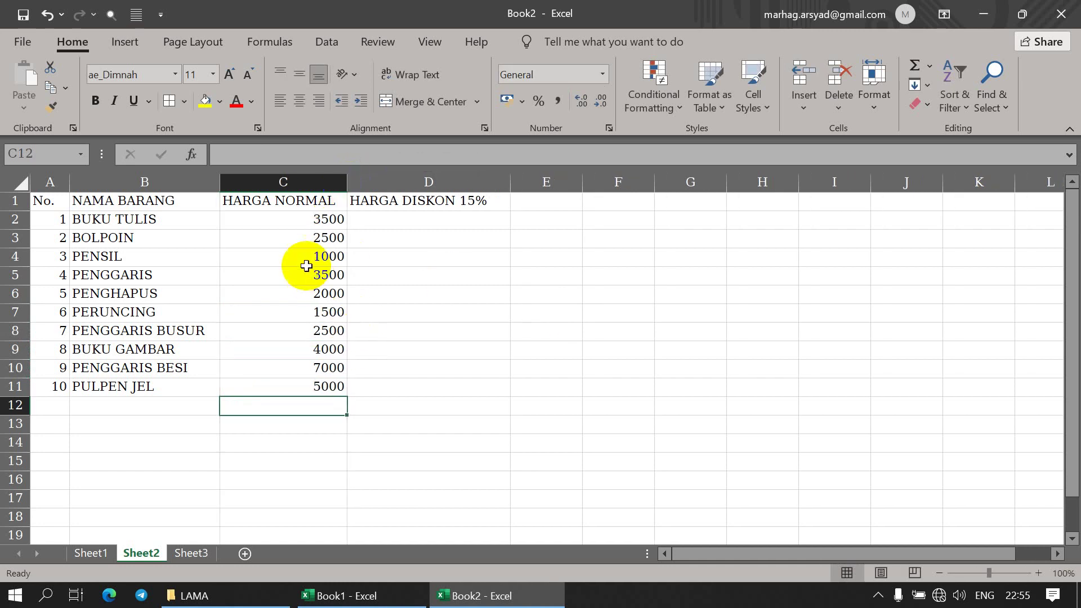
drag(298, 218, 319, 385)
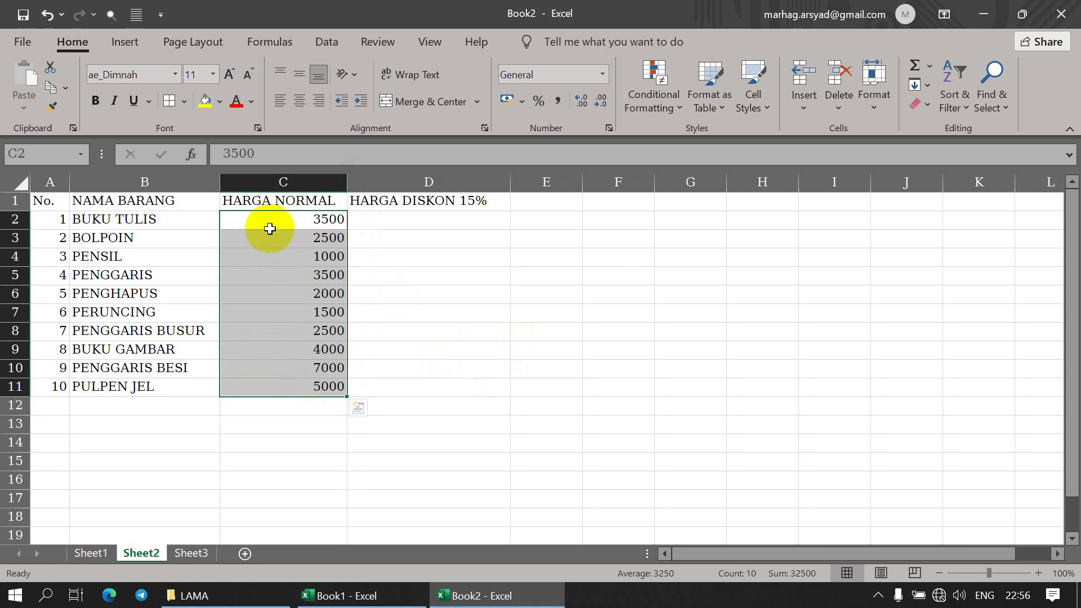
click(603, 73)
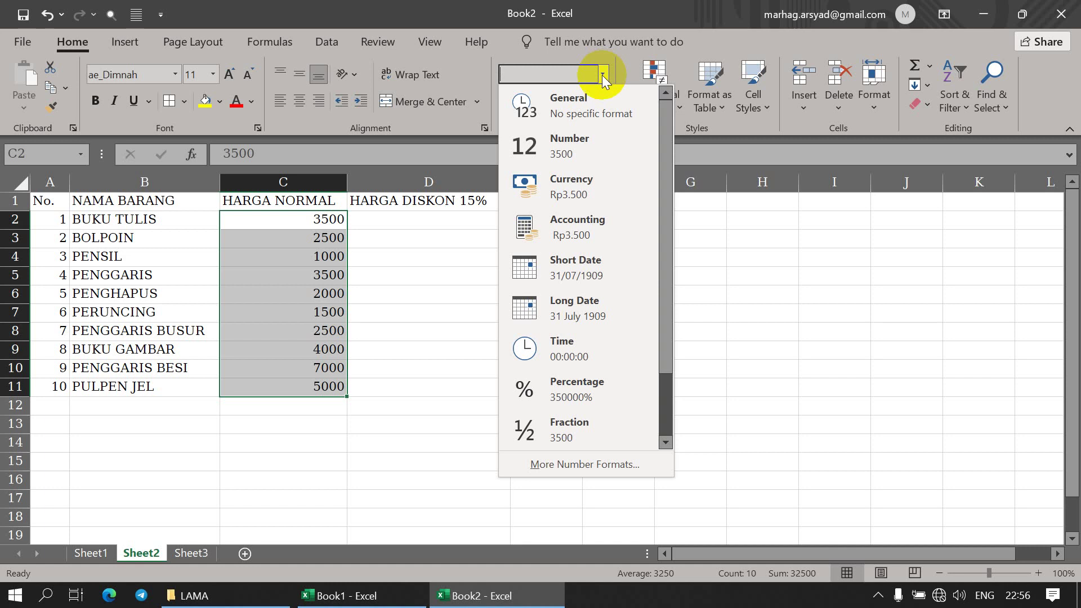
click(574, 191)
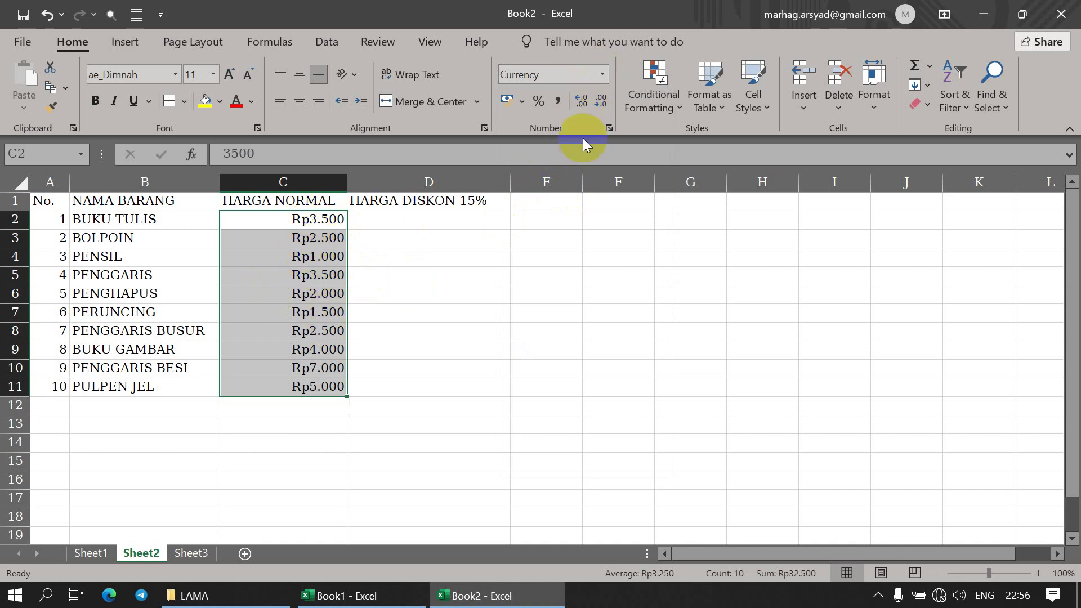
click(603, 75)
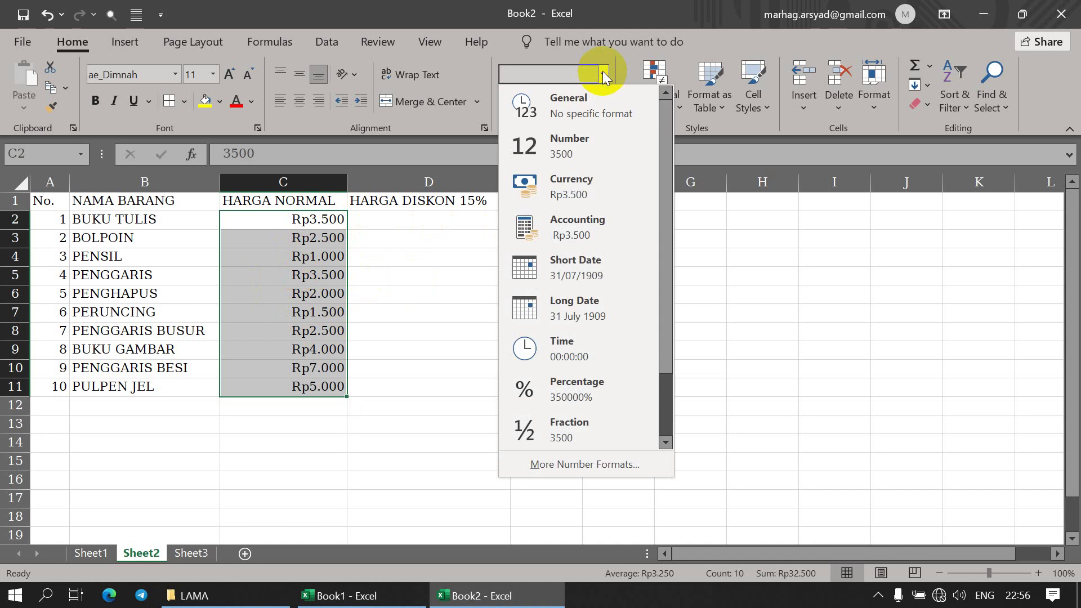
click(578, 227)
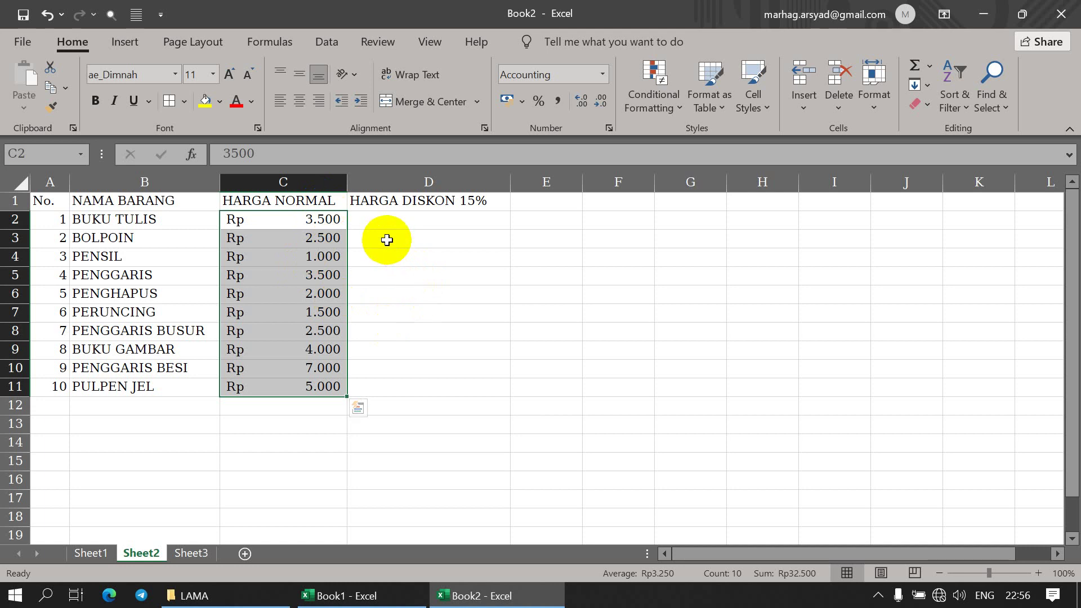
Calculate the discounted price of BUKU TULIS in D2 with the formula =C2-(C2*15%).
click(395, 222)
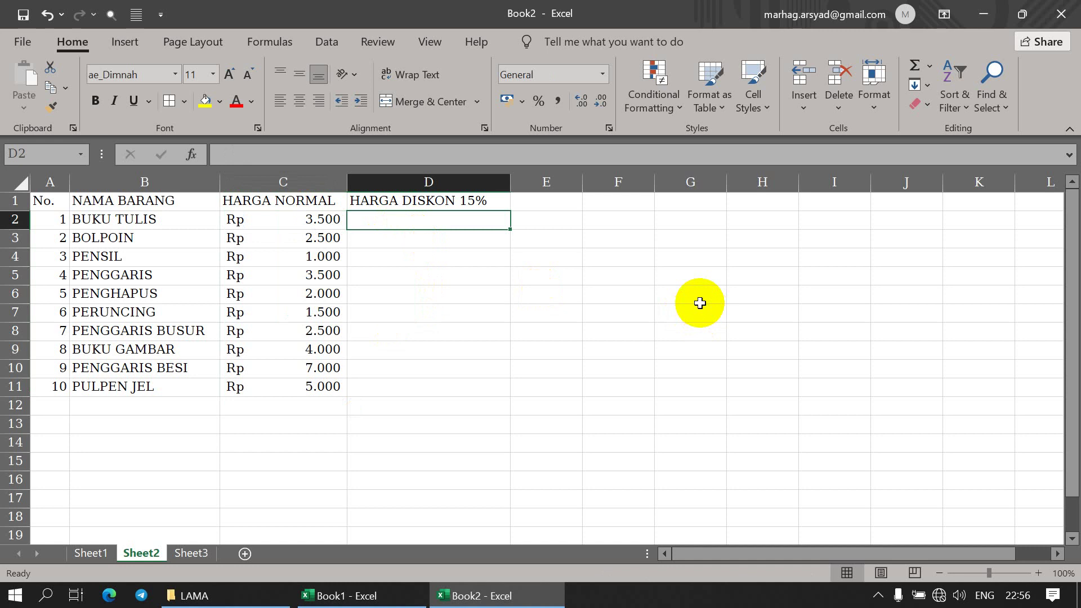
text(=)
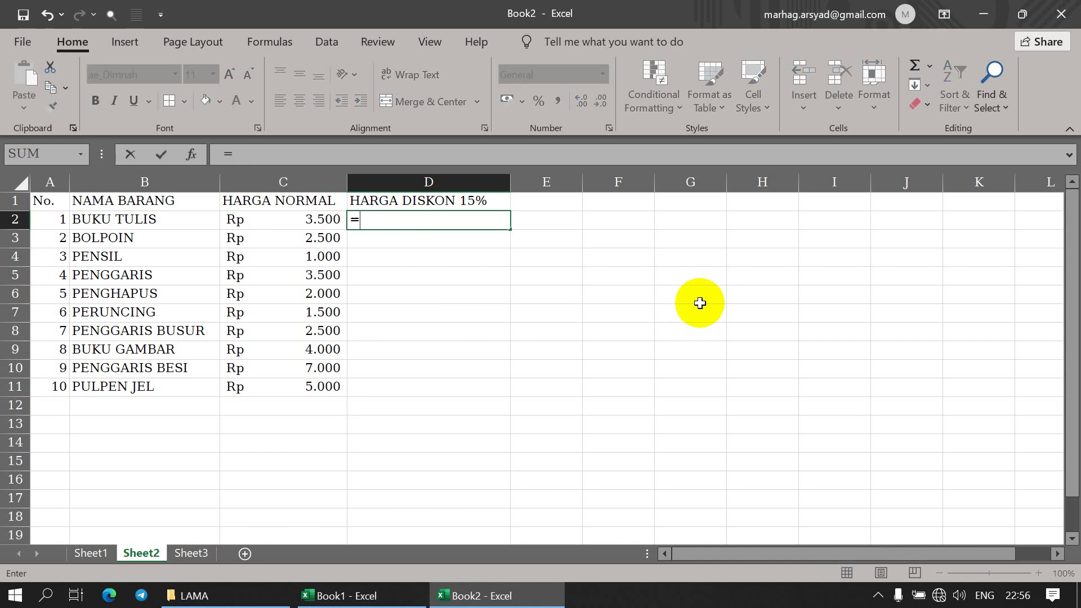
click(319, 218)
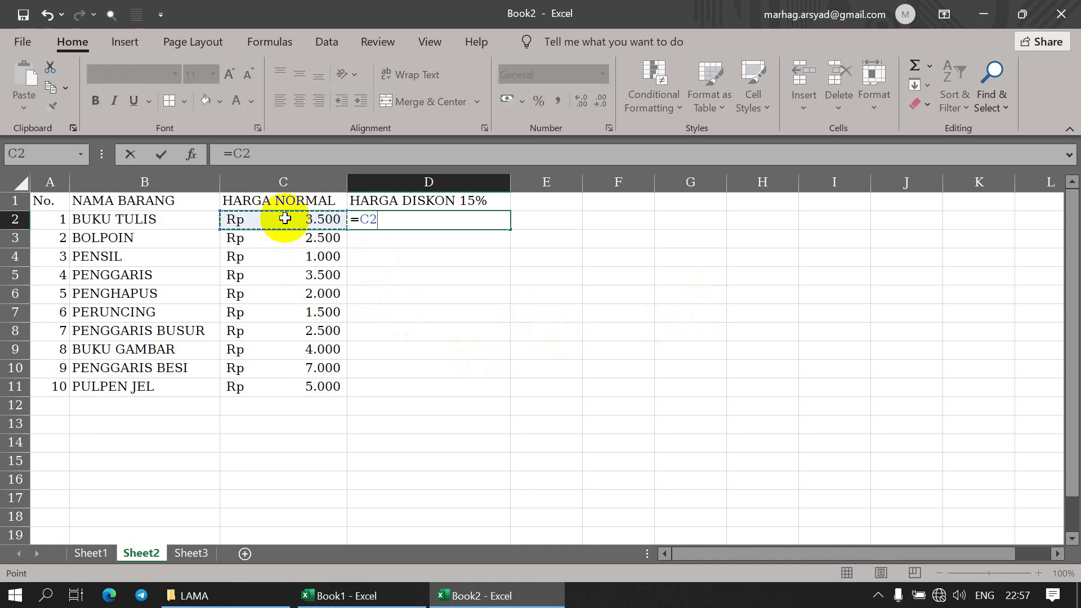
text(-)
text(()
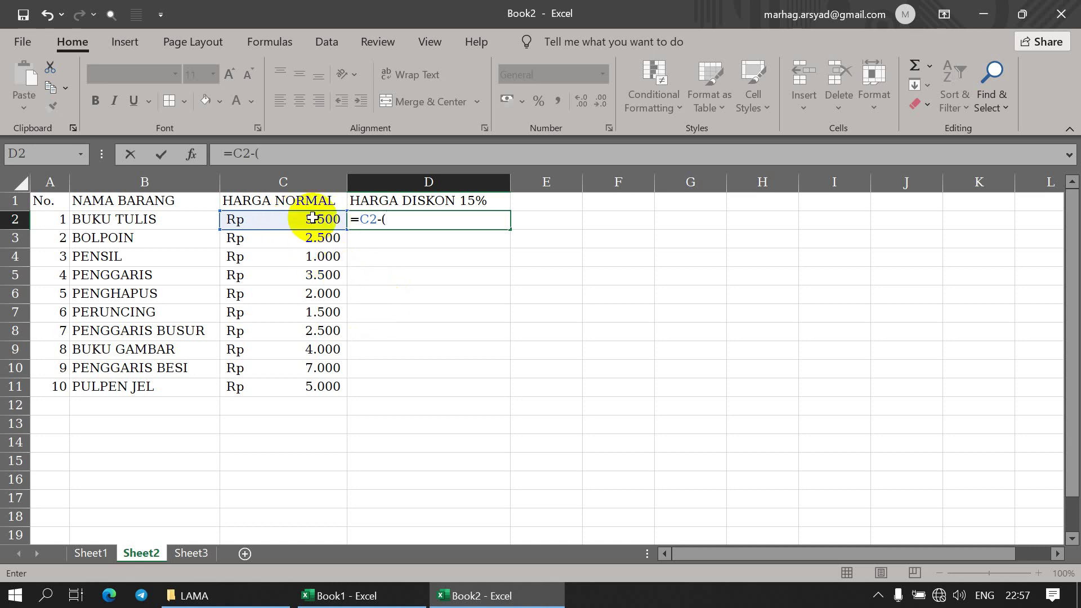
click(313, 218)
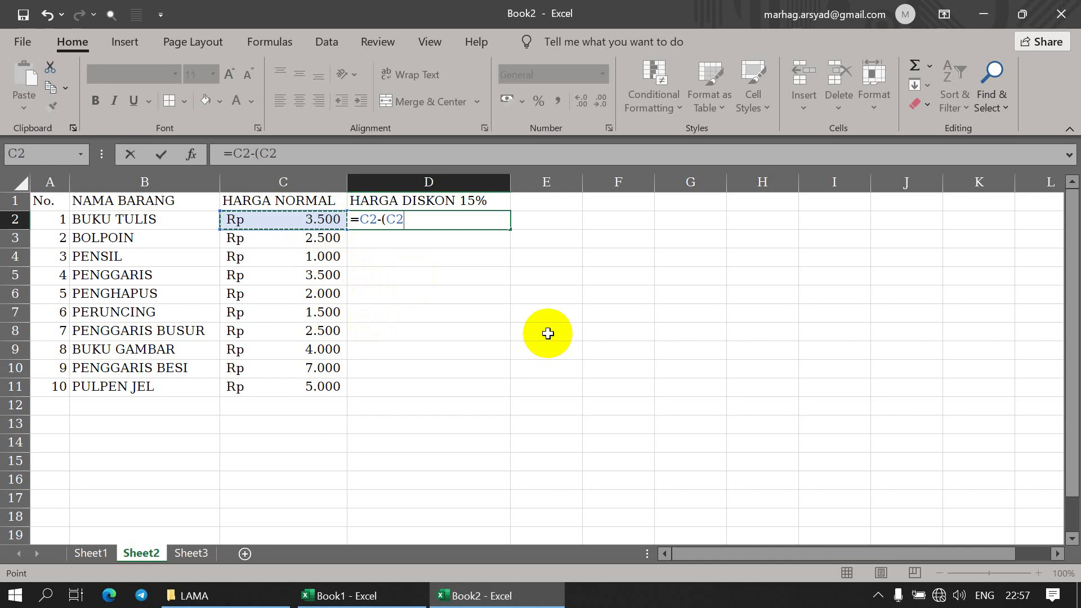
text(*)
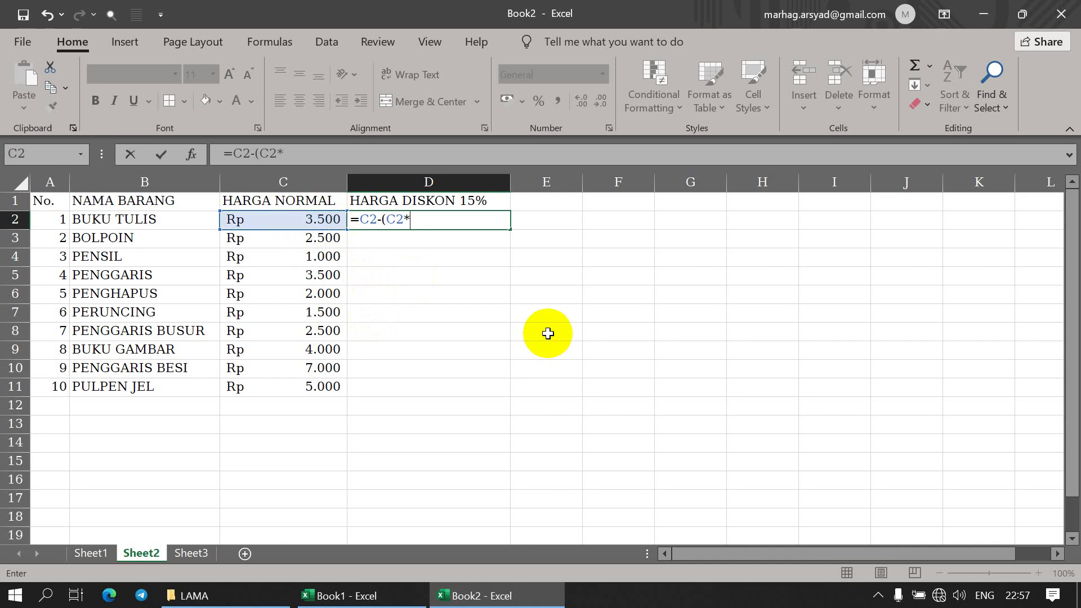
text(15%))
key(Return)
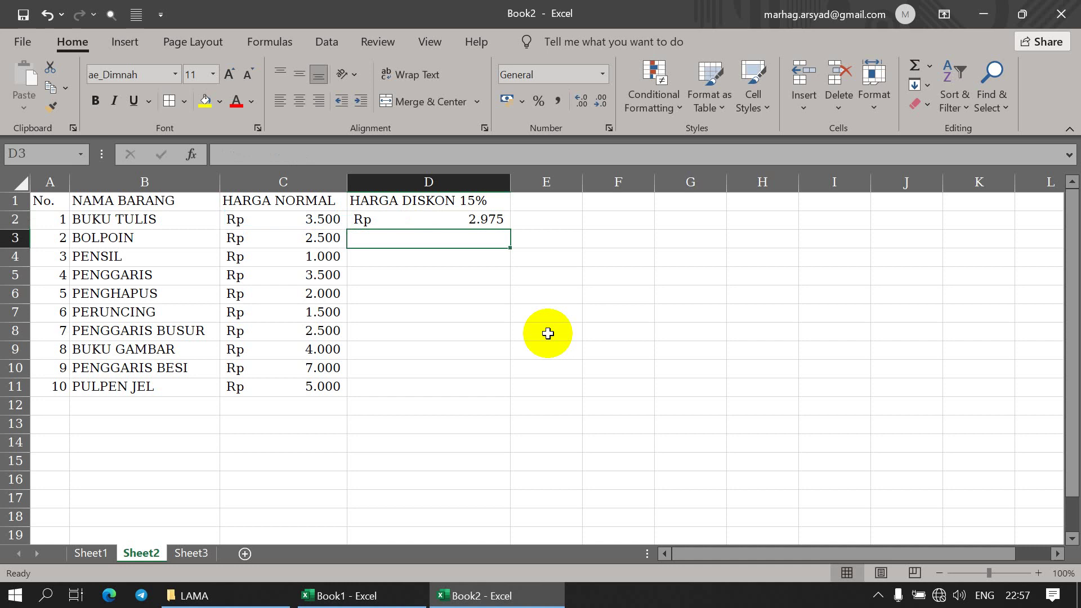
click(459, 219)
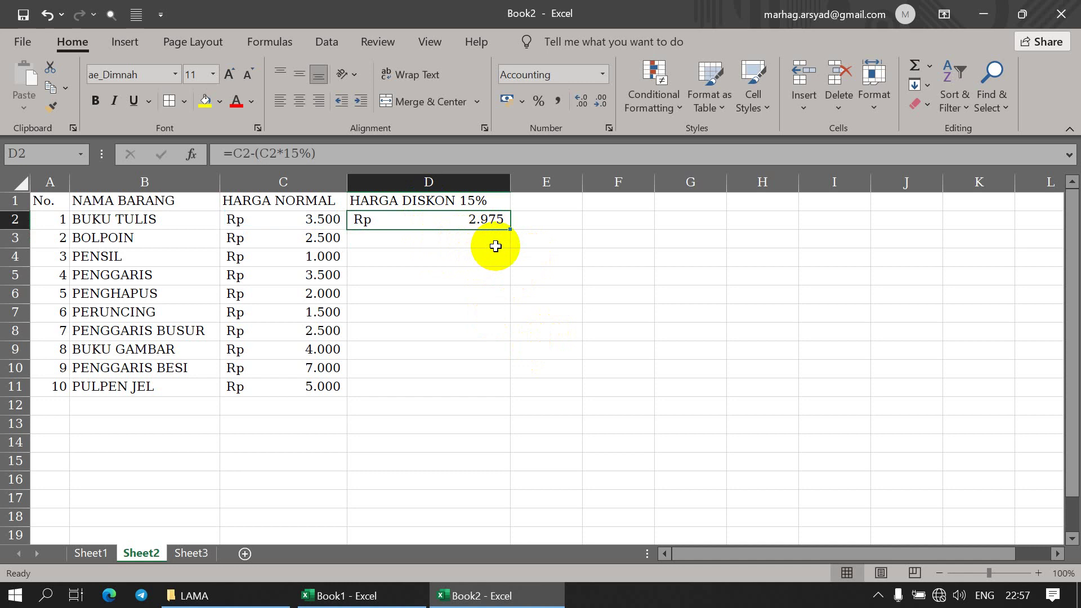
Enter 15% as the heading in E1 and calculate the discount amount in E2 with =C2*15%.
click(566, 220)
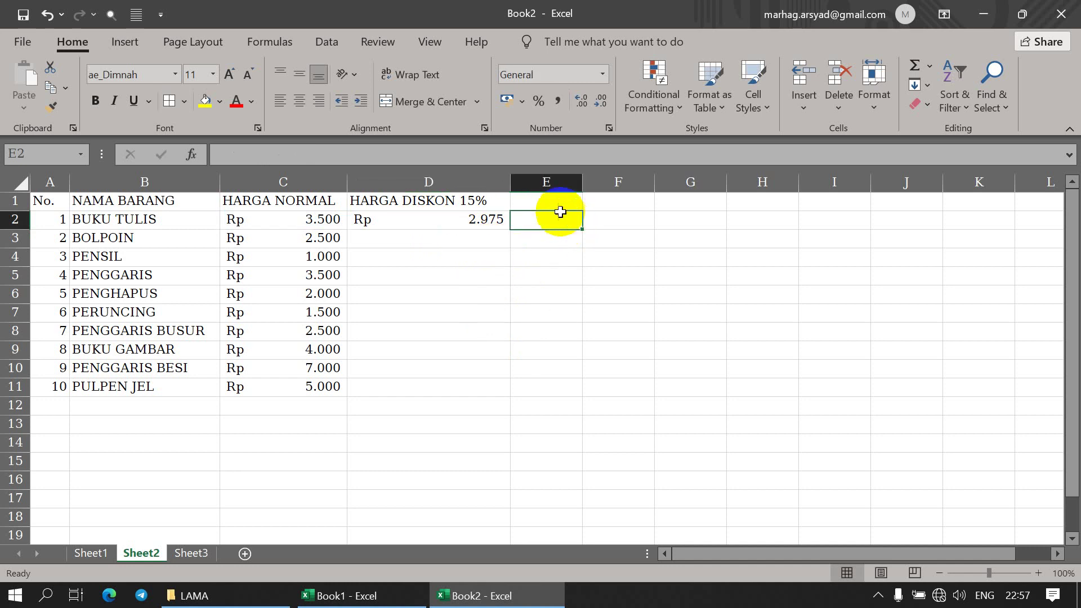
click(550, 201)
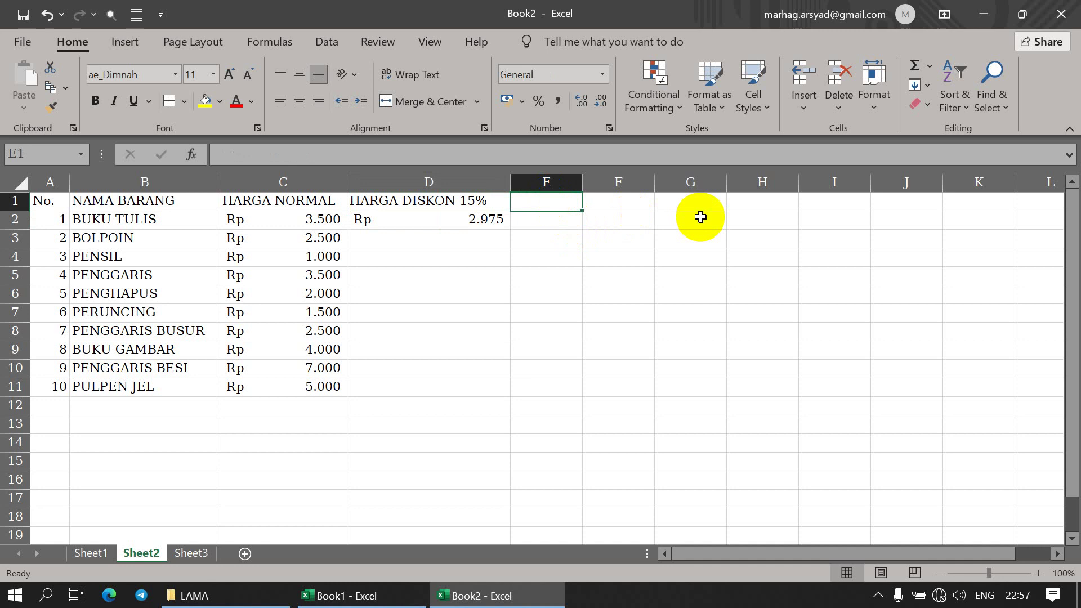
text(15%)
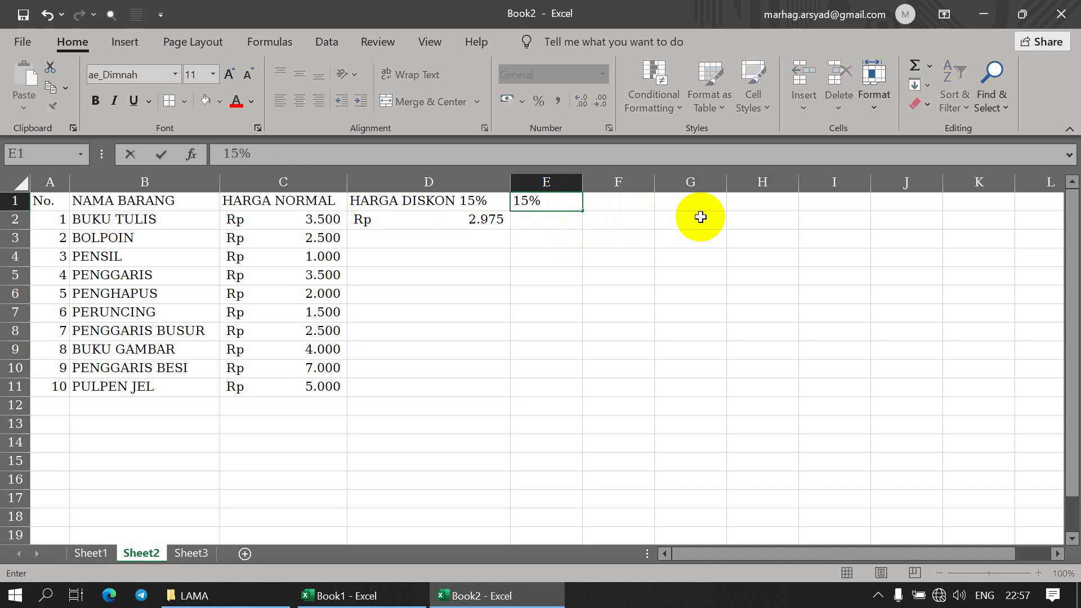
key(Return)
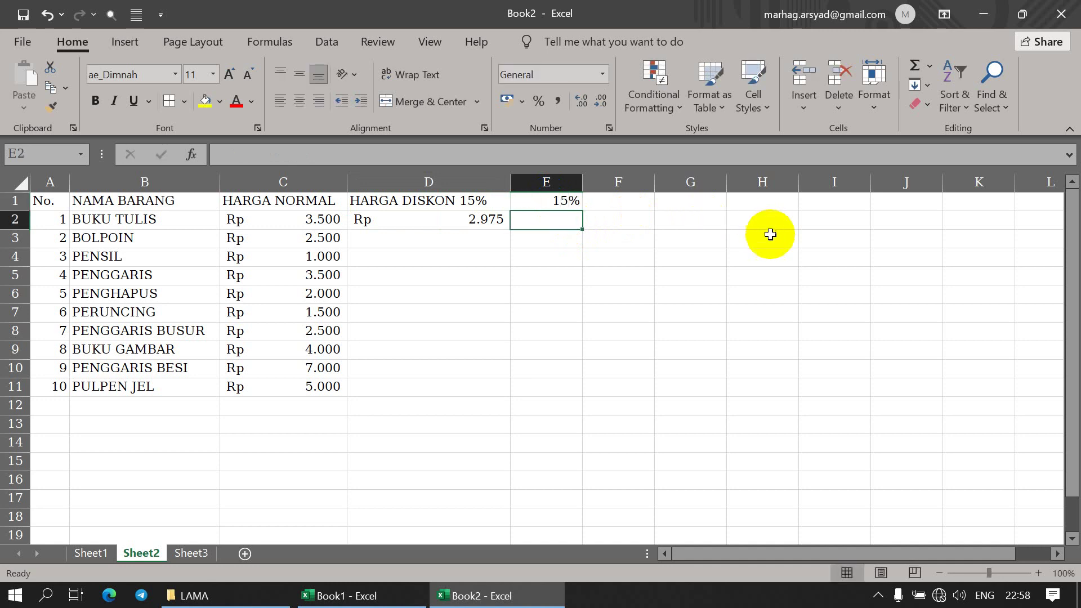
text(=)
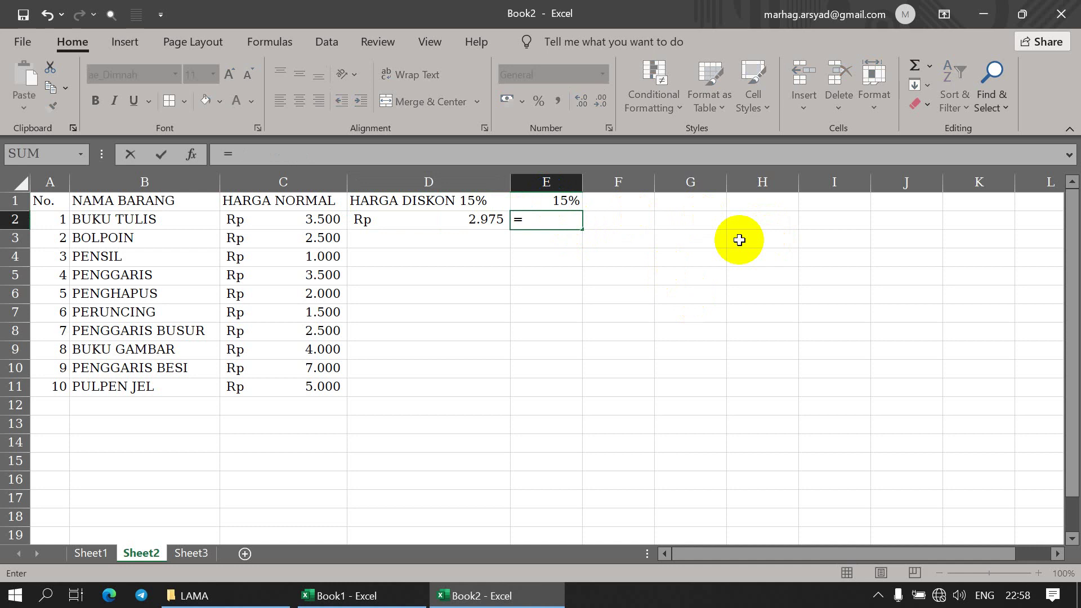
key(Left)
key(Left)
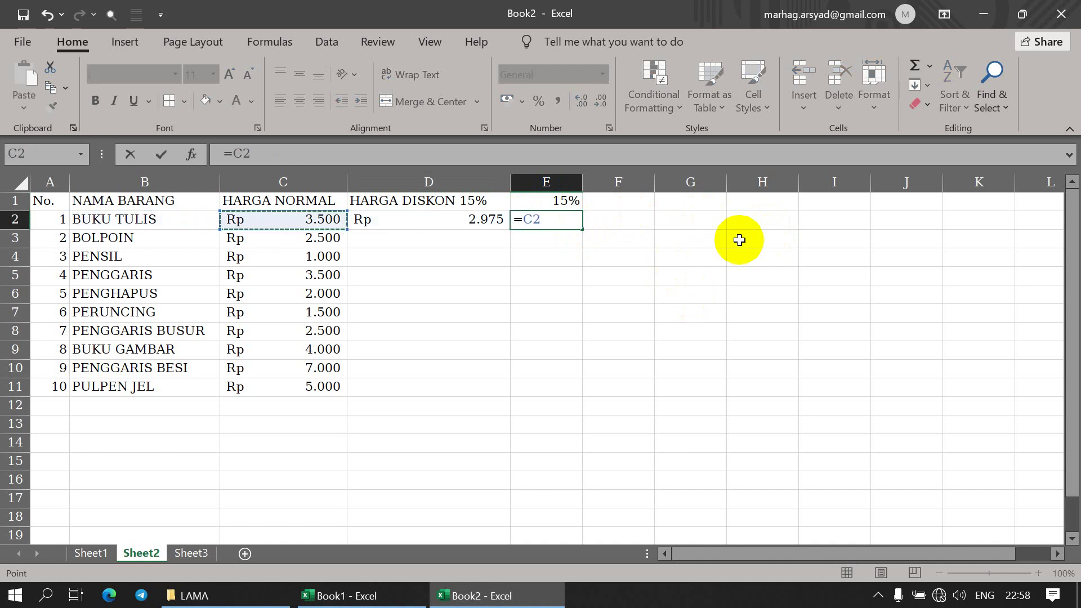
text(*15%)
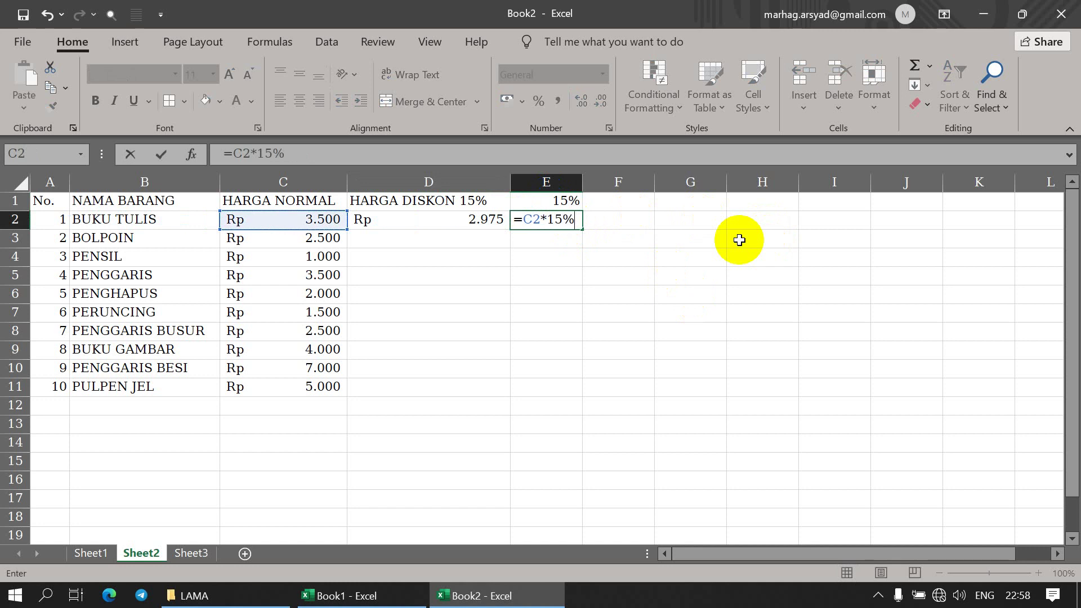
key(Return)
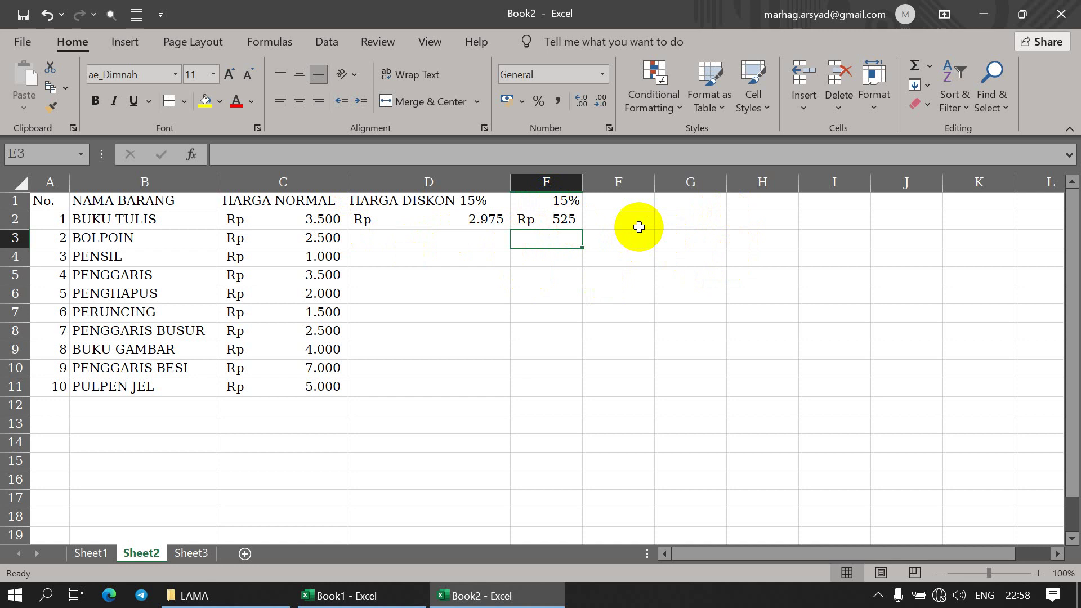
Check the discount task instructions in the Book1 workbook against the D2 formula and return to Book2.
click(454, 222)
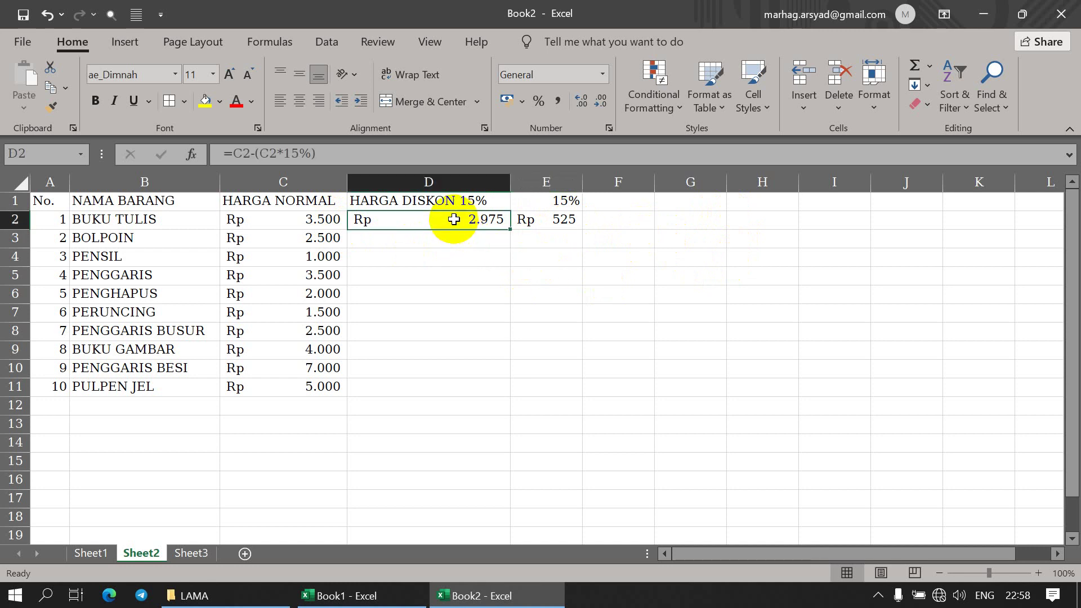
click(360, 596)
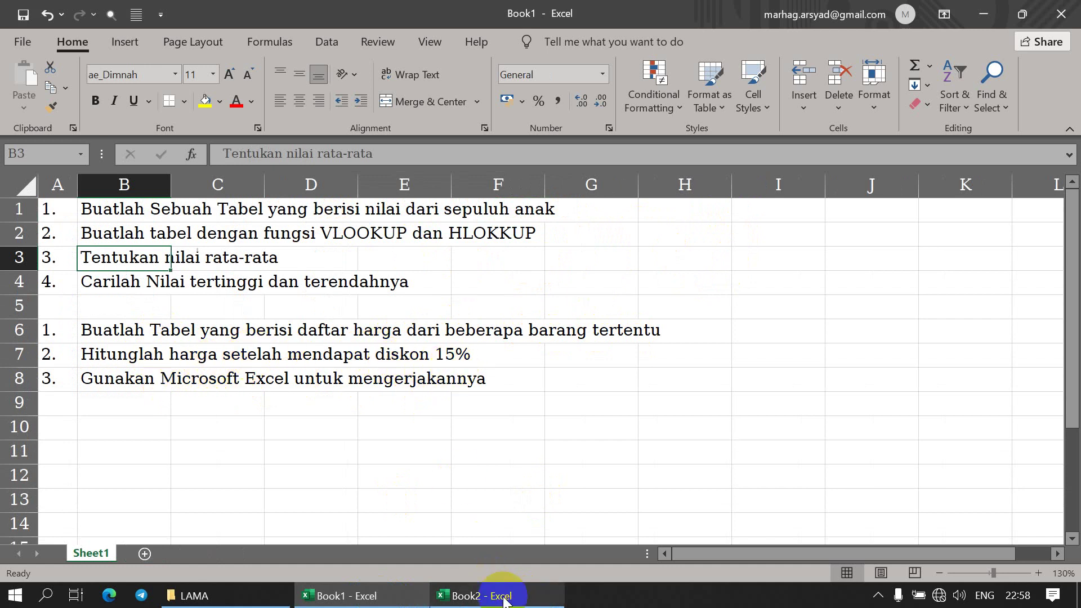
click(479, 595)
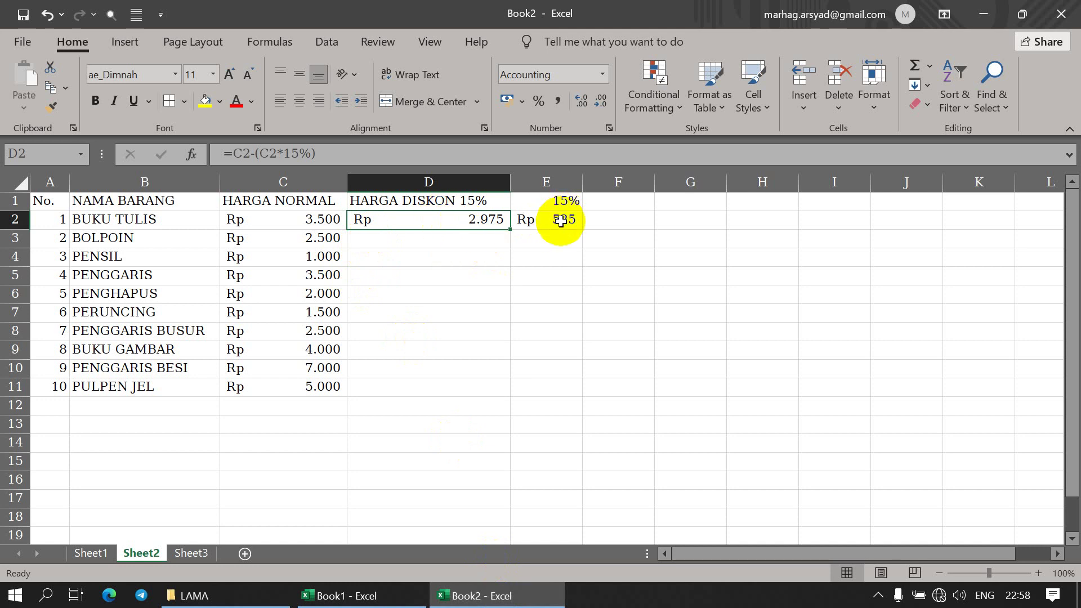
Clear the 15% heading and the discount amount from cells E1:E2.
click(560, 219)
click(558, 183)
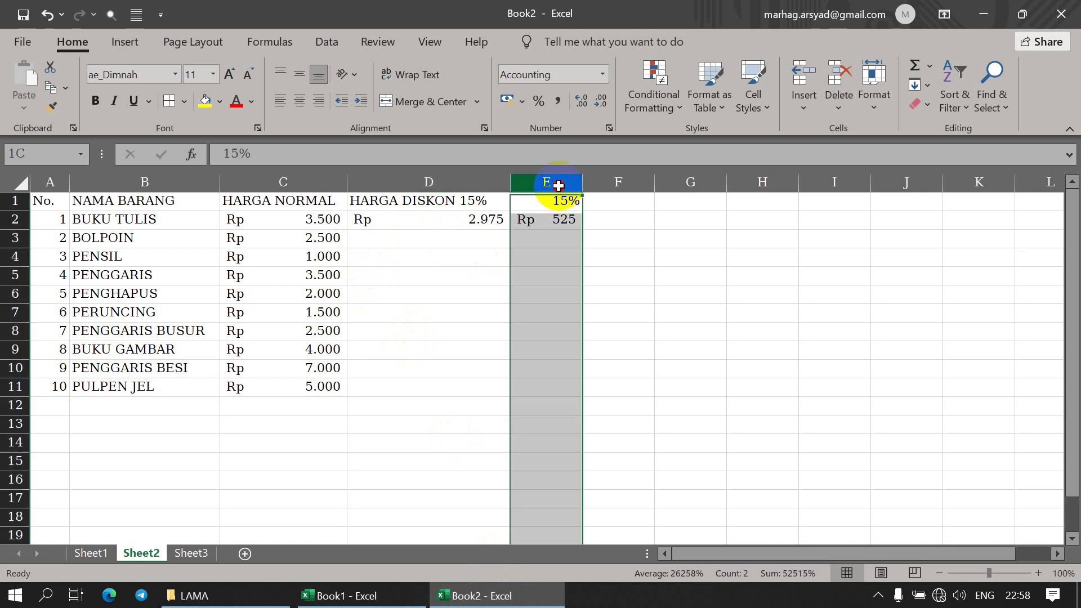
click(591, 271)
drag(567, 207, 570, 212)
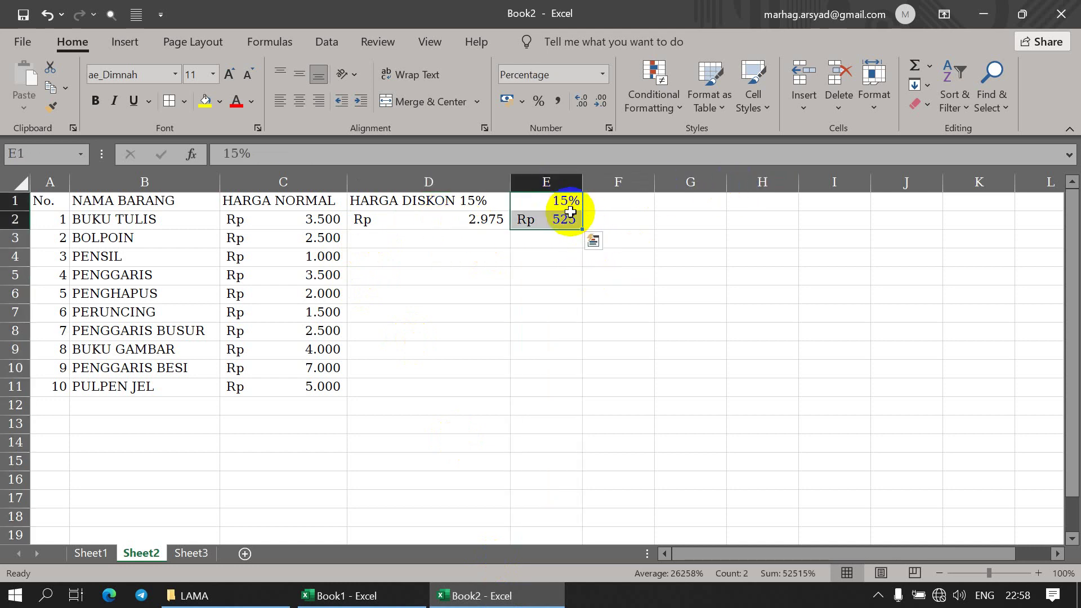
key(Delete)
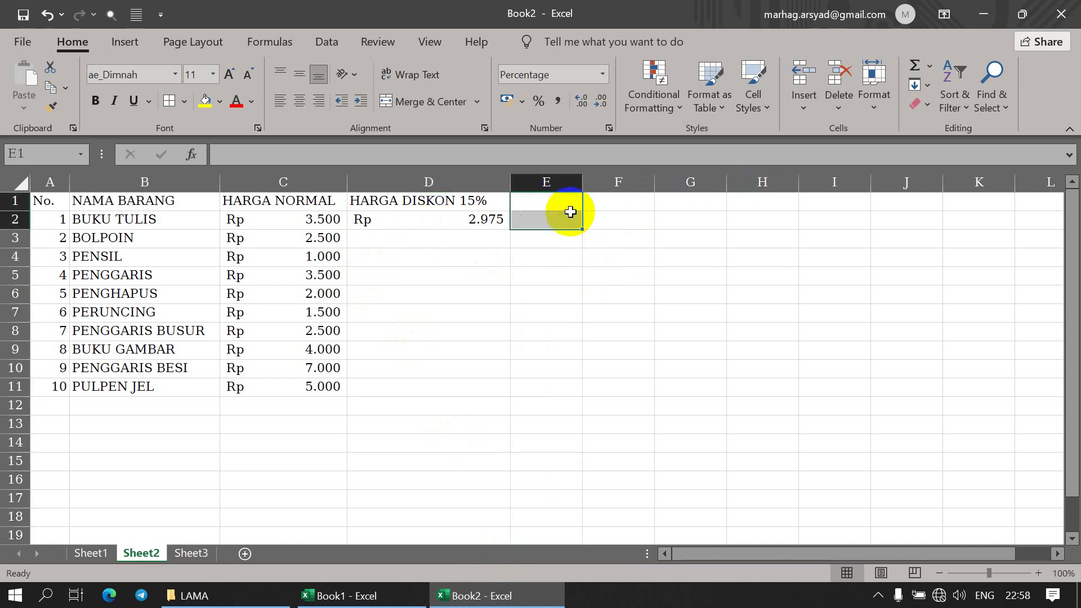
Copy the discounted price formula from D2 into D3:D11 for the remaining nine items.
click(451, 220)
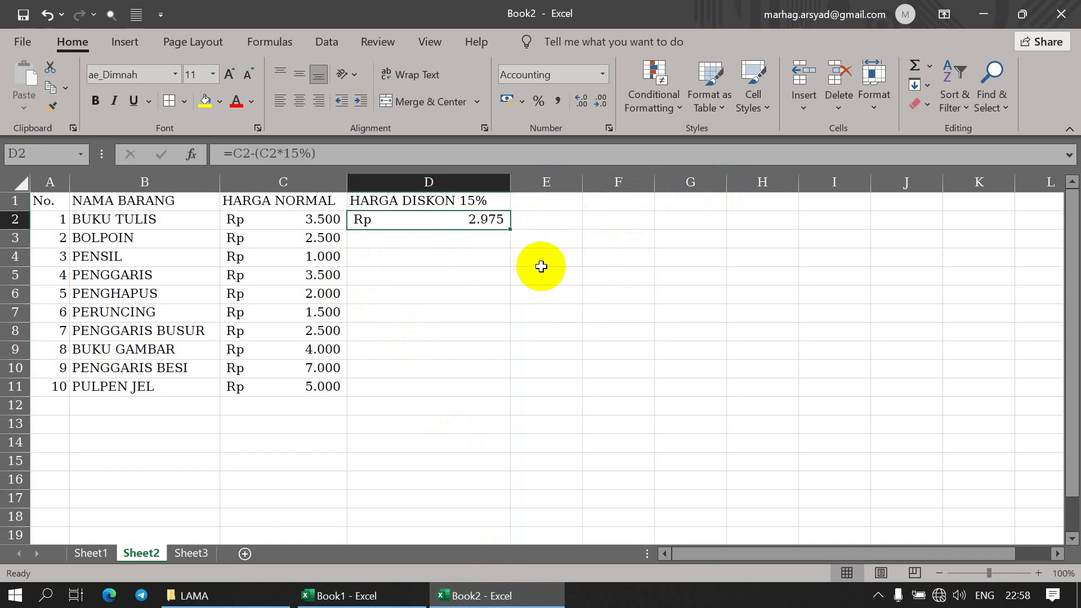
key(ctrl+c)
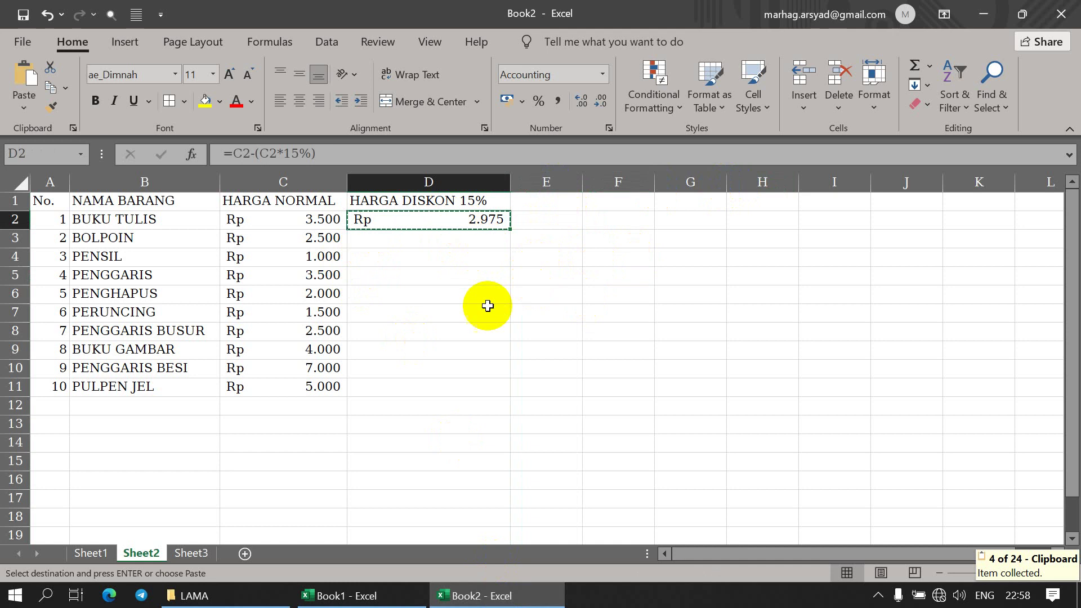
drag(404, 240, 427, 380)
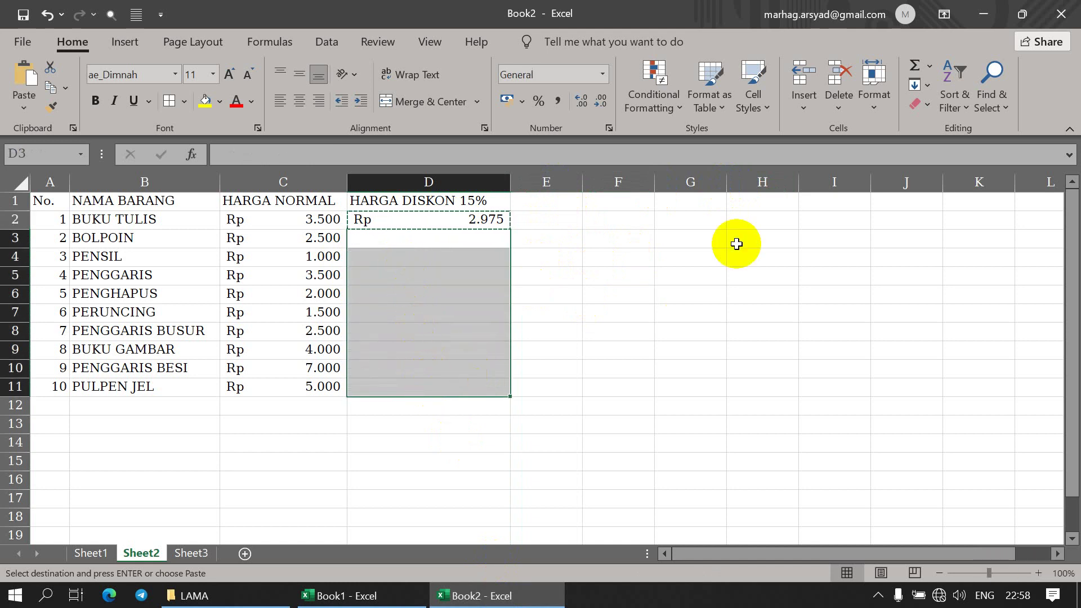
key(Return)
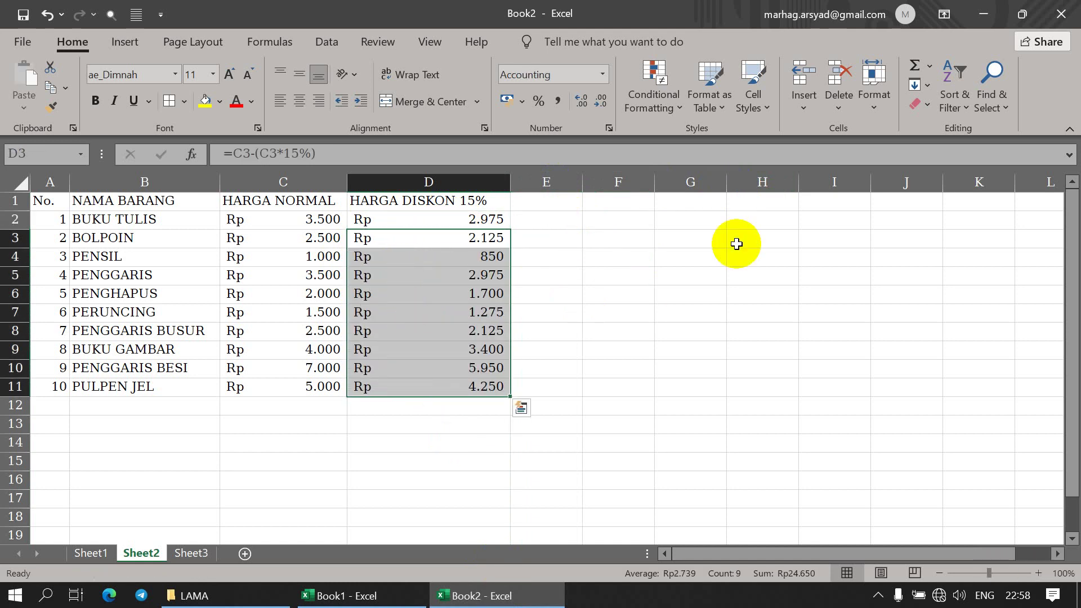
click(531, 261)
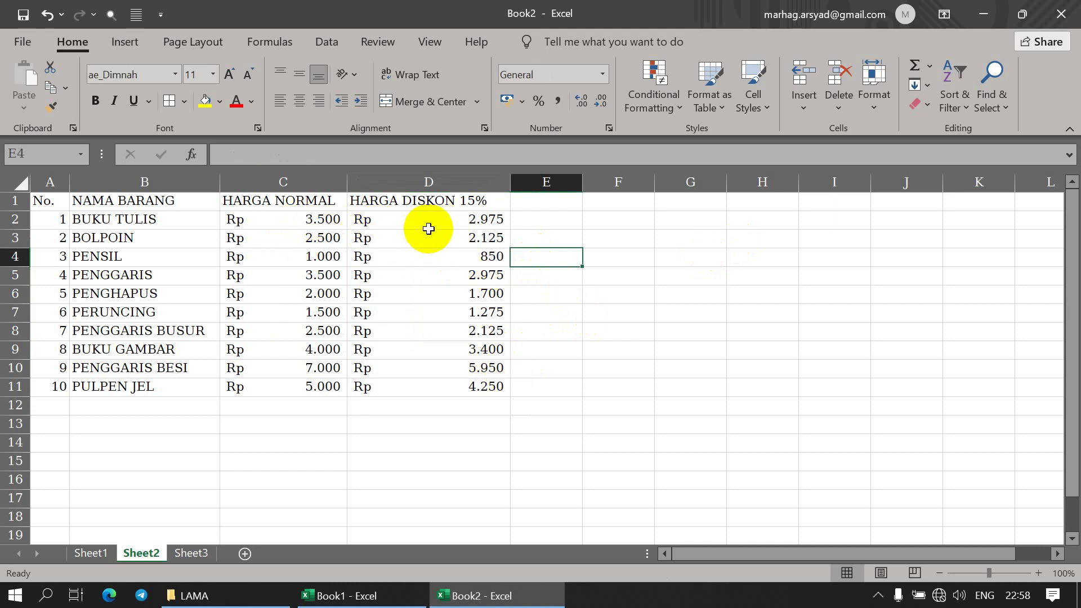
Compare the normal and discounted prices of BUKU TULIS and PENGGARIS BESI, check the last instruction in Book1, and return to Book2.
click(311, 221)
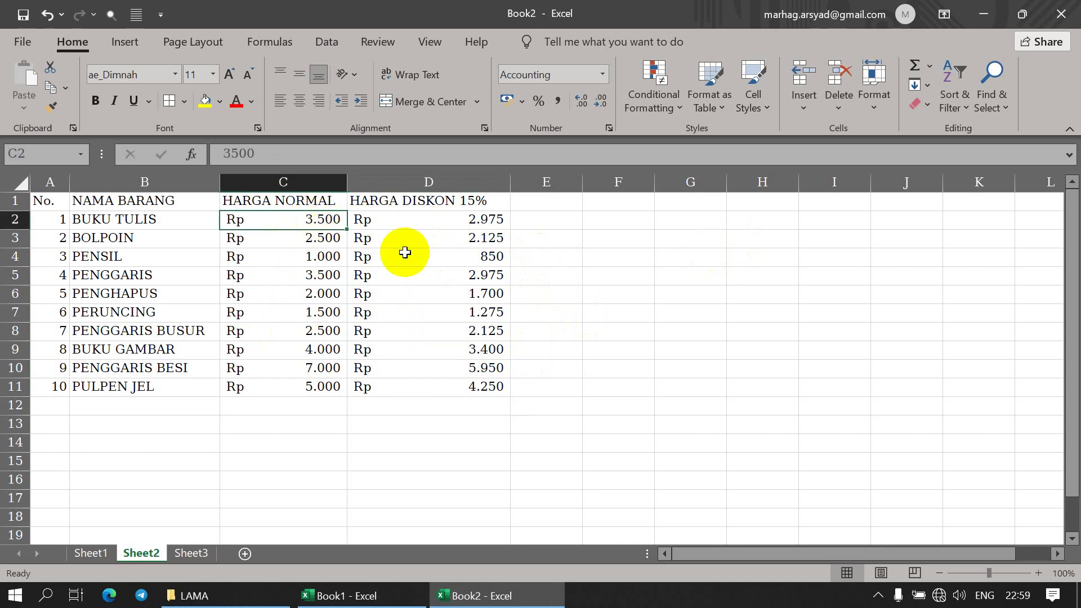
click(460, 222)
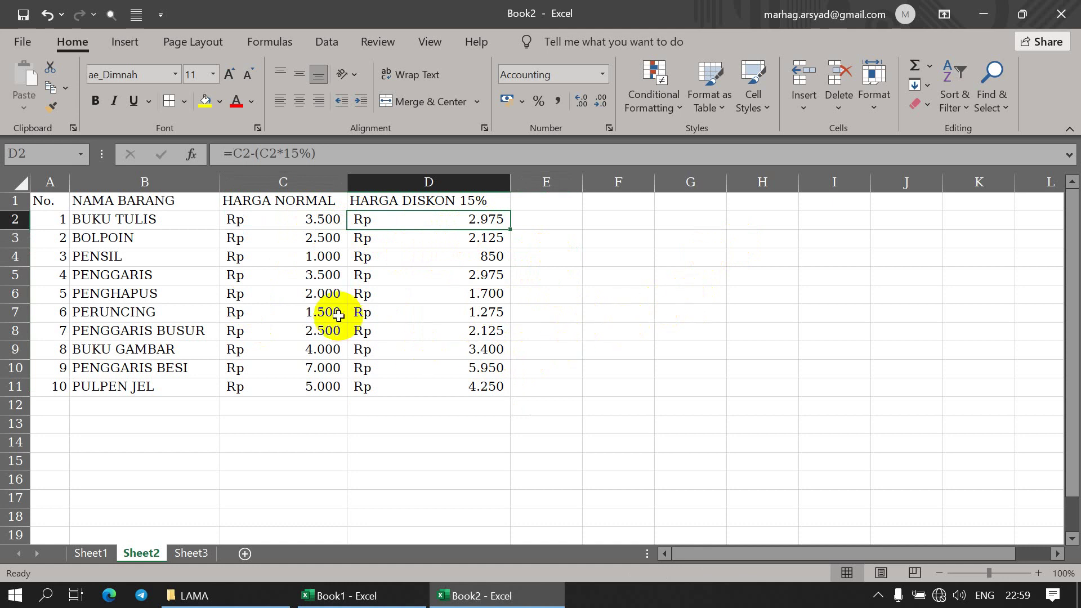
click(313, 367)
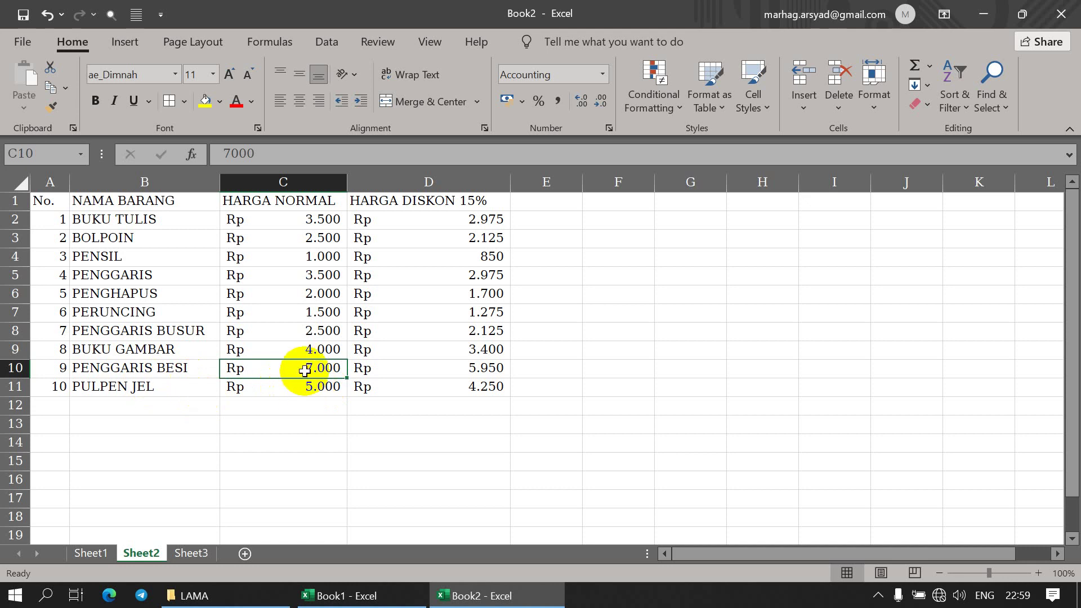
click(493, 365)
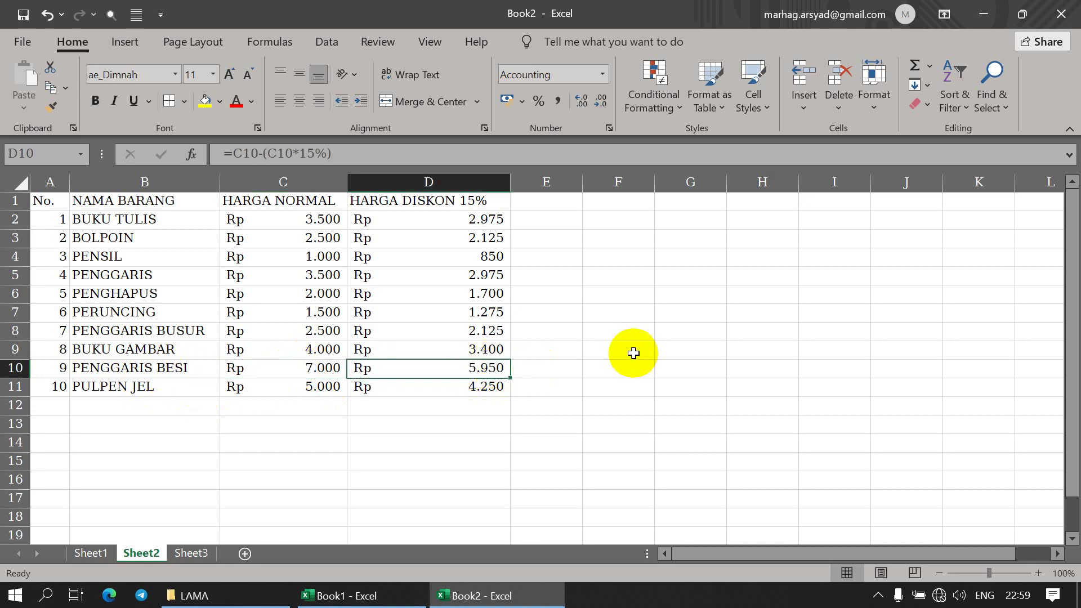
click(575, 291)
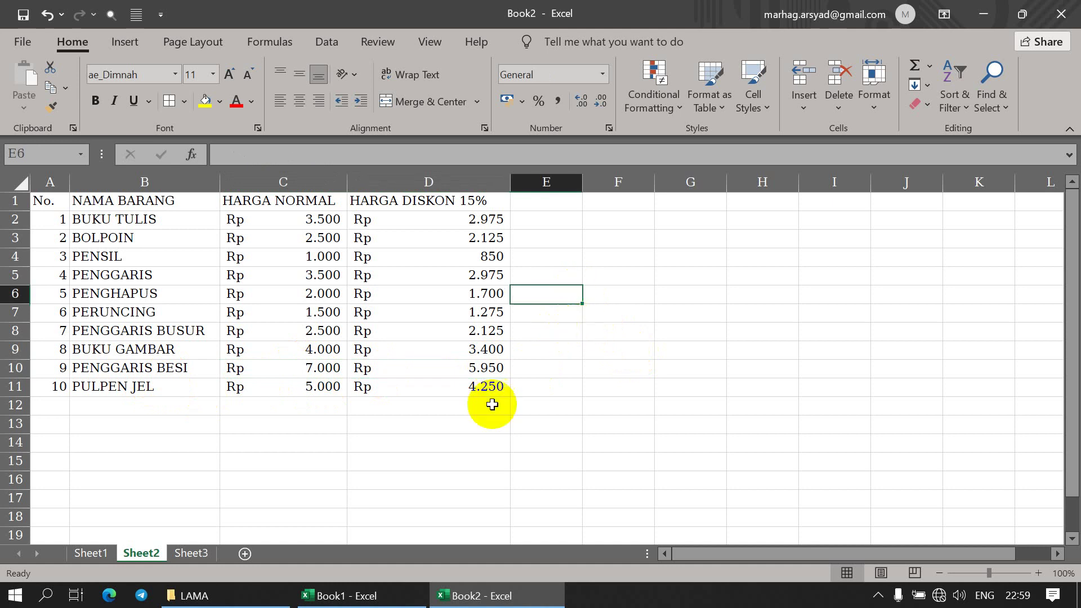
click(386, 596)
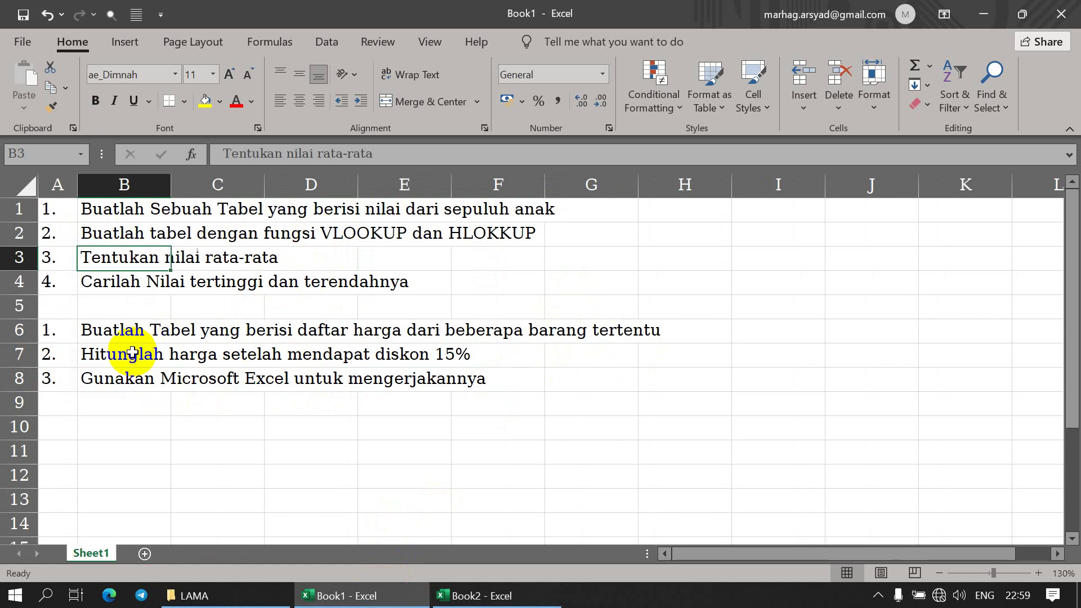
click(107, 378)
drag(107, 378, 262, 389)
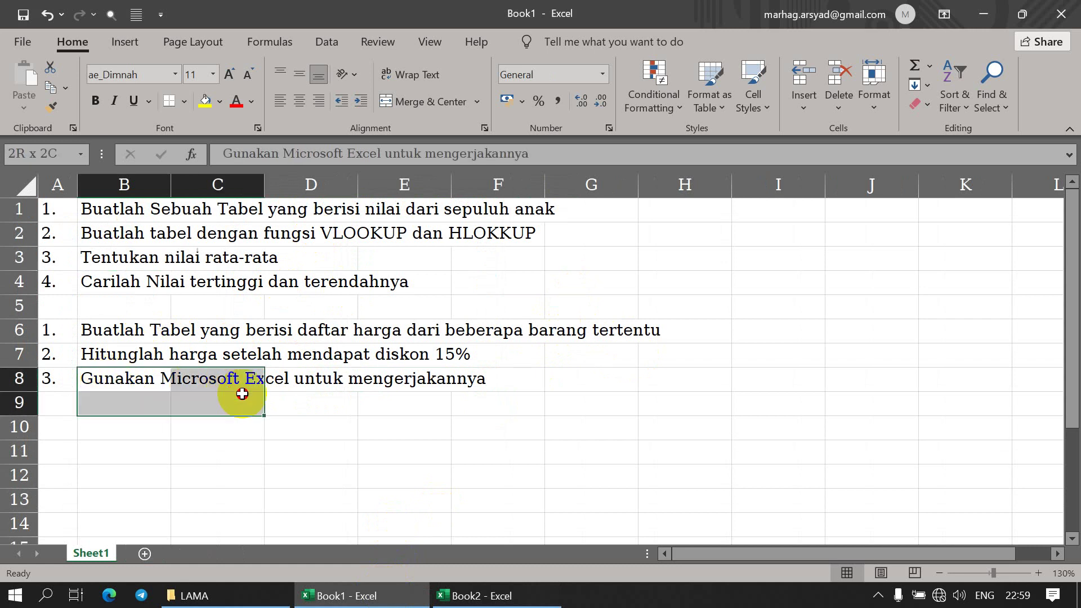
click(478, 596)
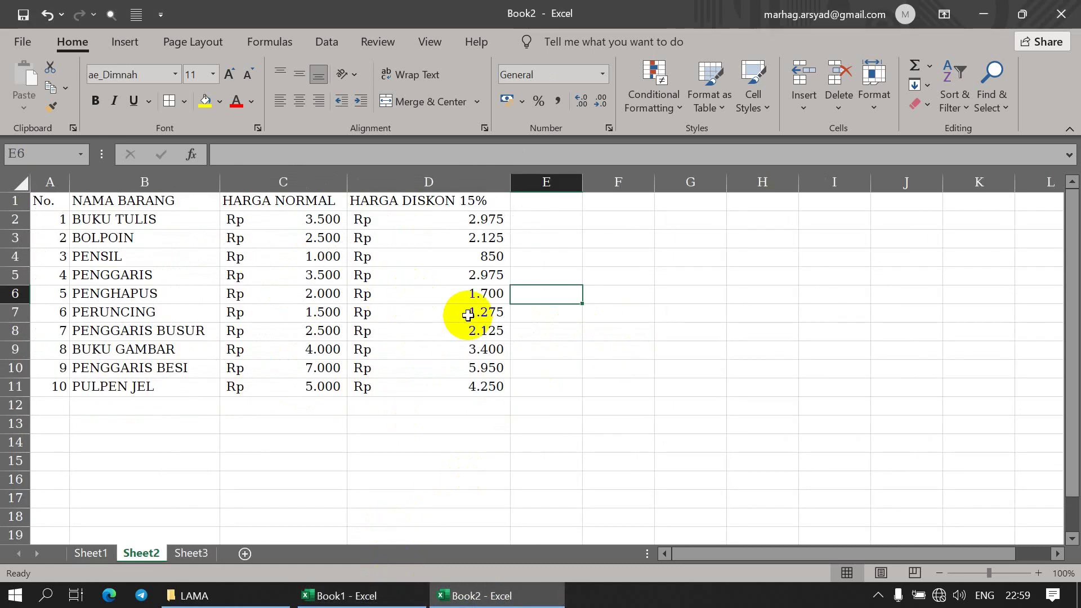
click(569, 257)
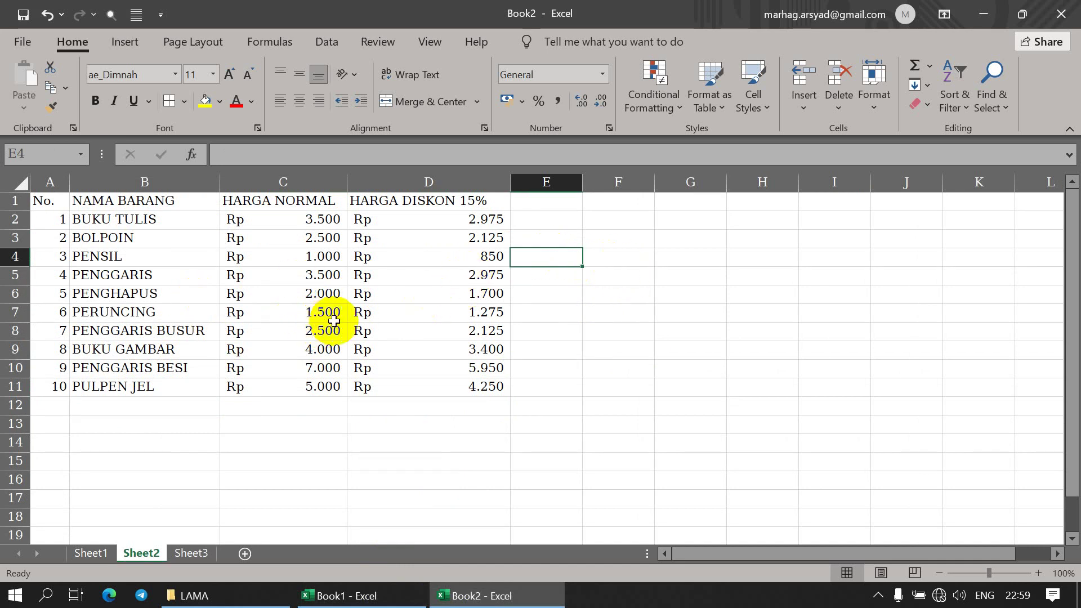
Start saving the workbook and choose the TUGAS ANAK folder inside the personal data folder on drive D: as its location.
key(ctrl+s)
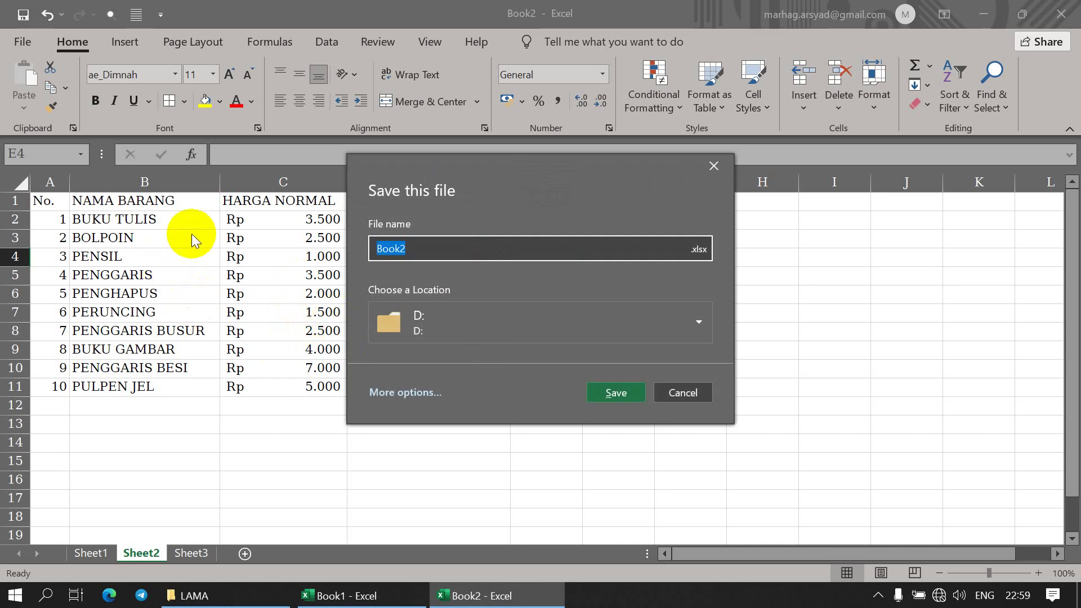
click(698, 324)
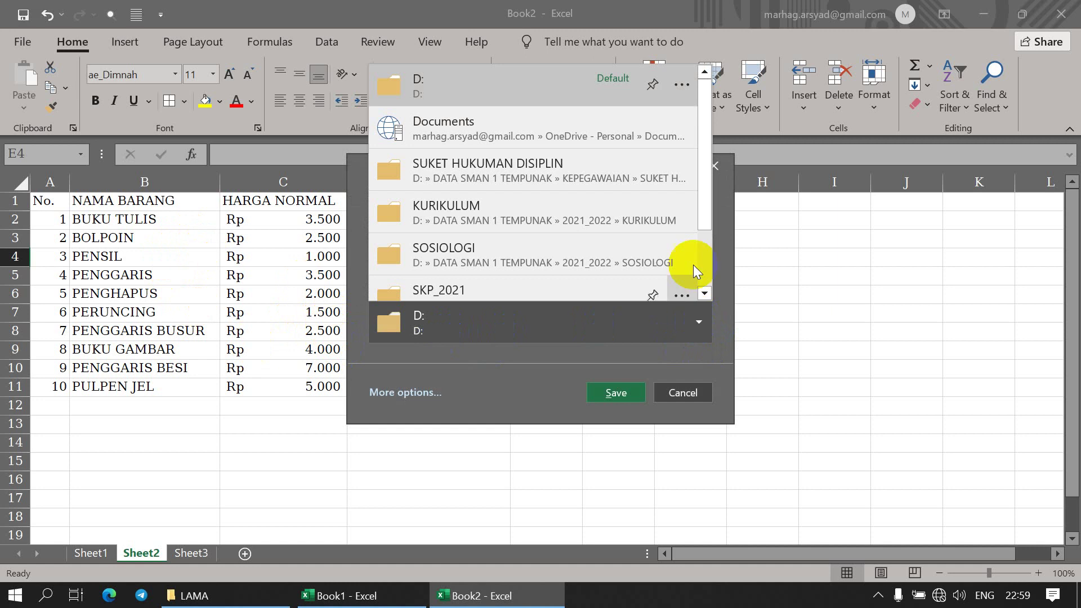
drag(708, 190, 711, 258)
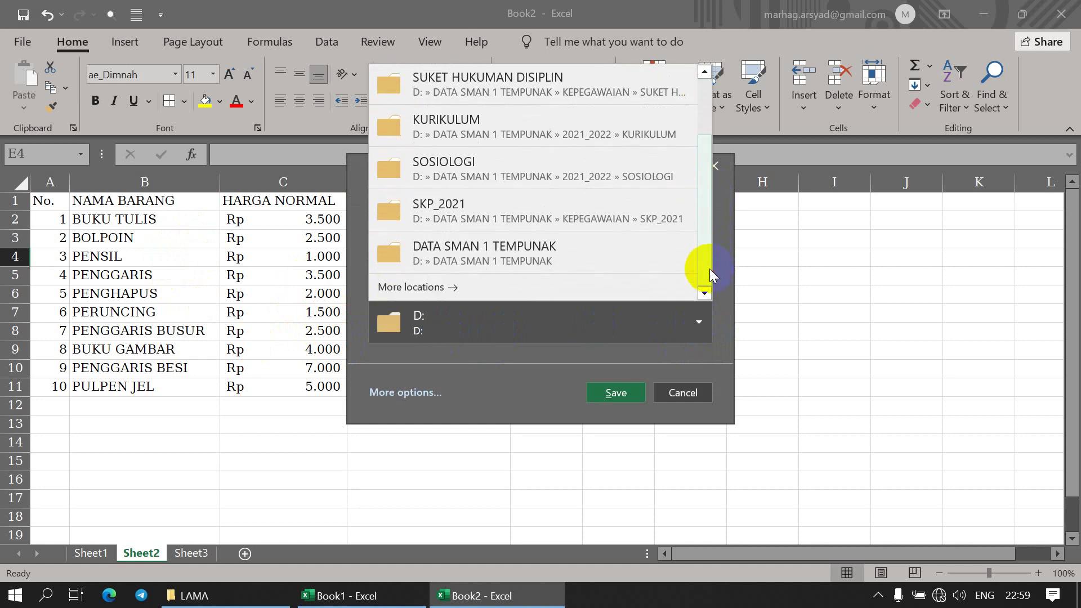
click(417, 286)
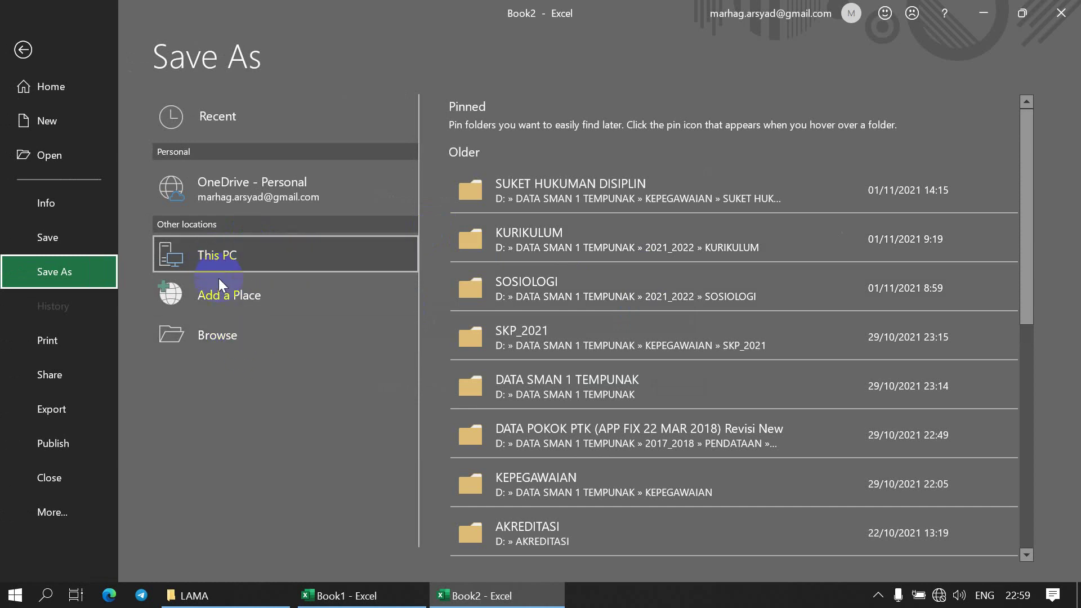
click(240, 336)
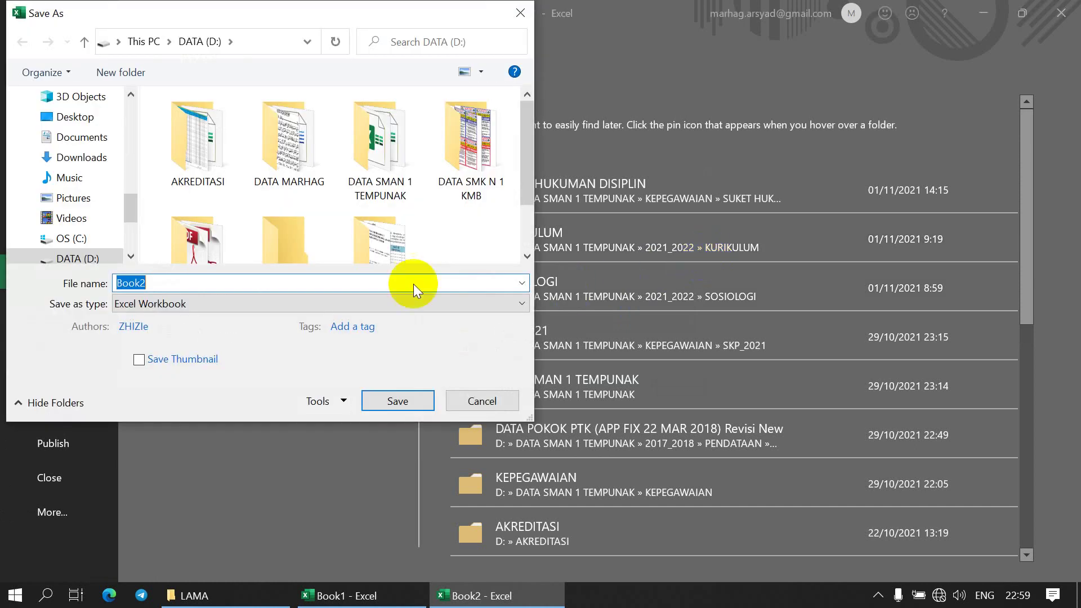
click(91, 259)
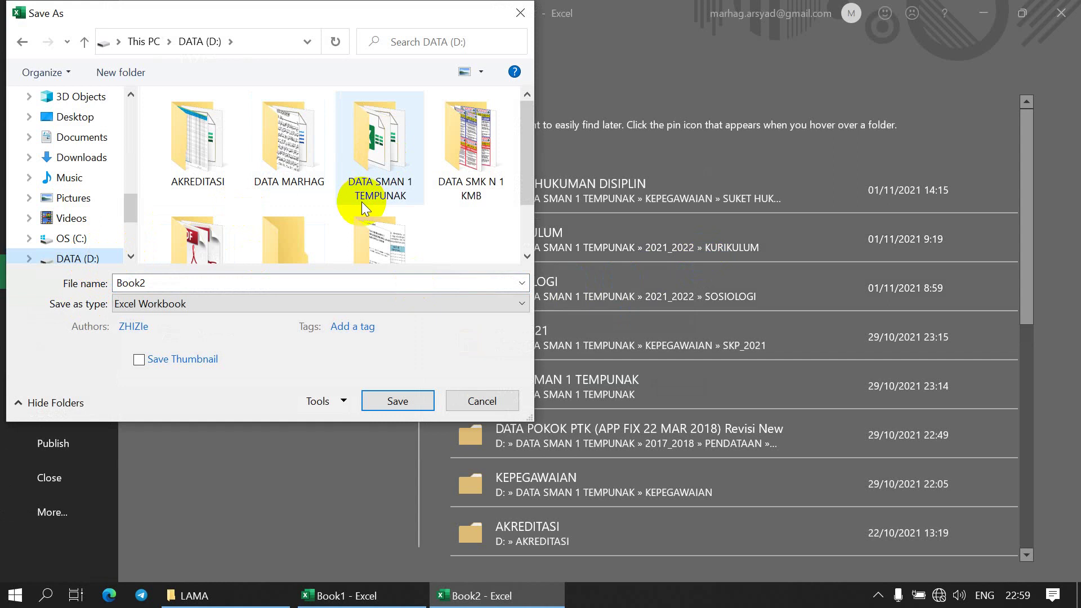
double_click(275, 167)
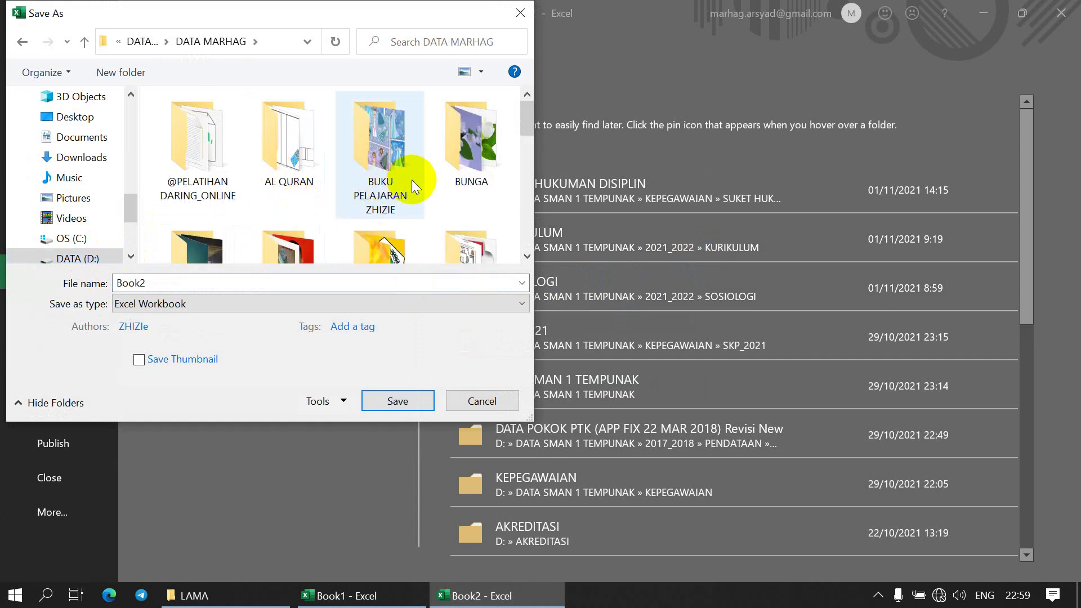
scroll(394, 221, down, 10)
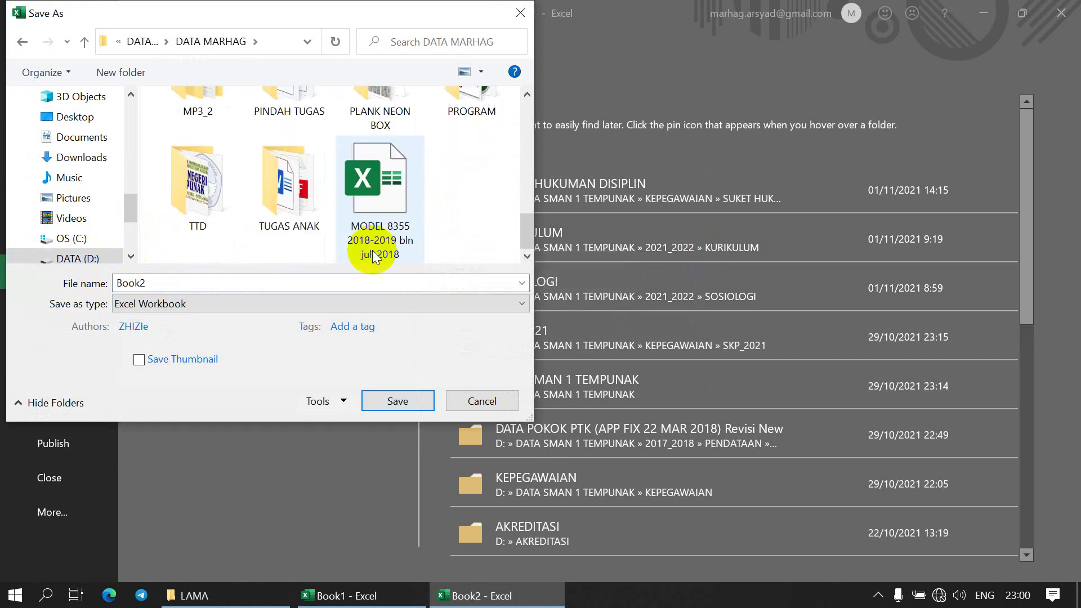
double_click(289, 186)
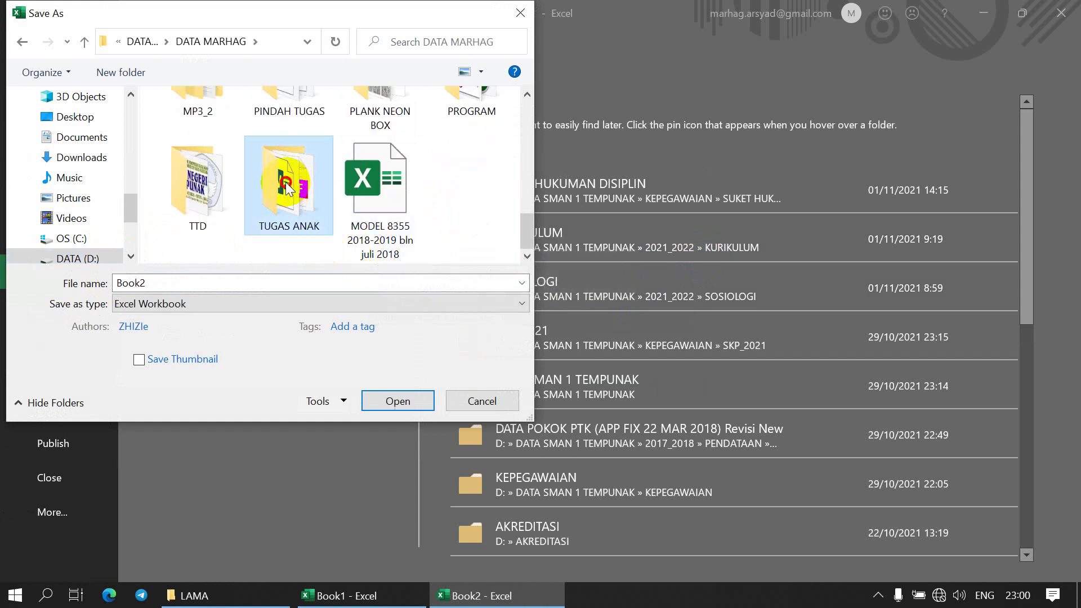
Enter the student's first name as the file name and save the file as an Excel Workbook.
double_click(161, 277)
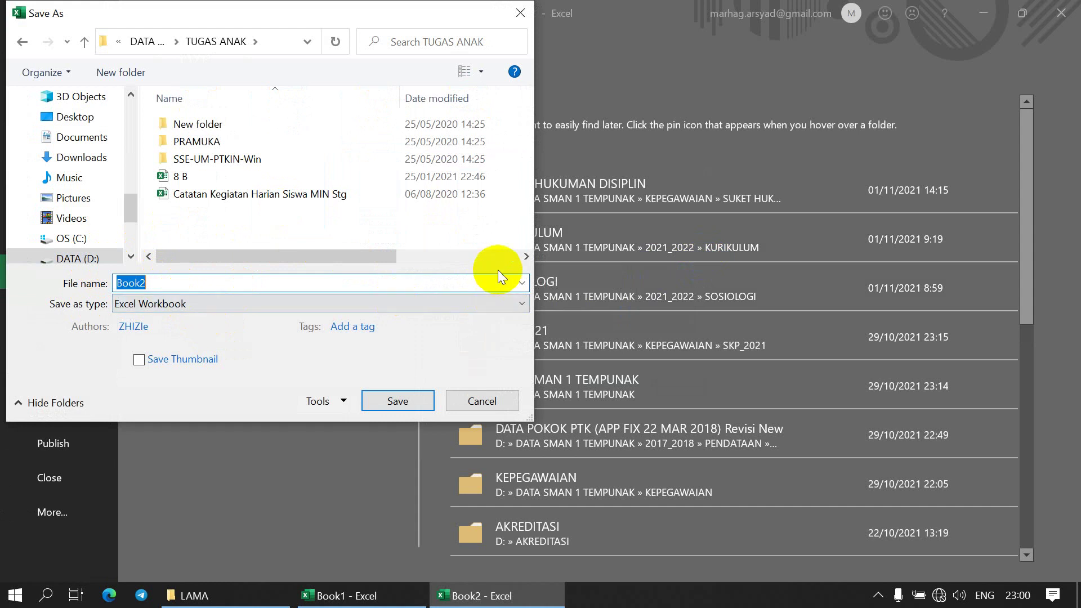
text(ADZIL)
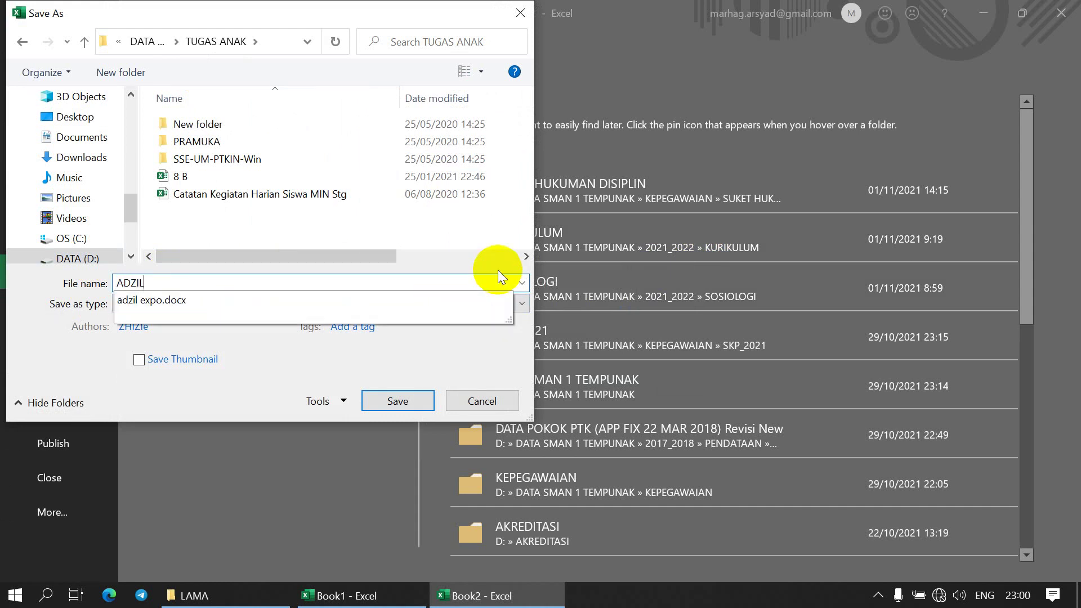
click(410, 398)
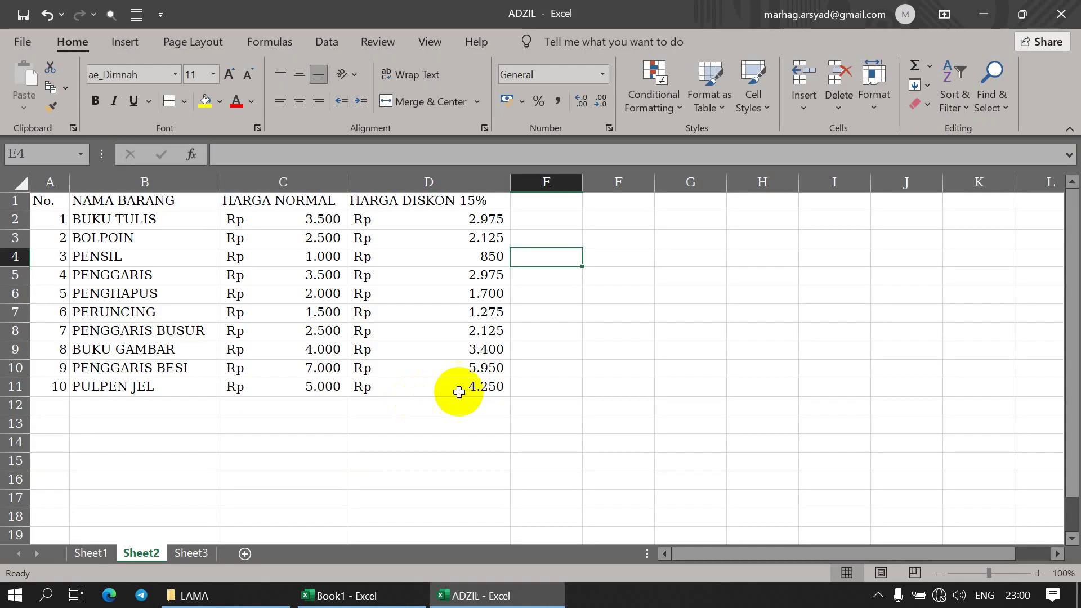
click(620, 313)
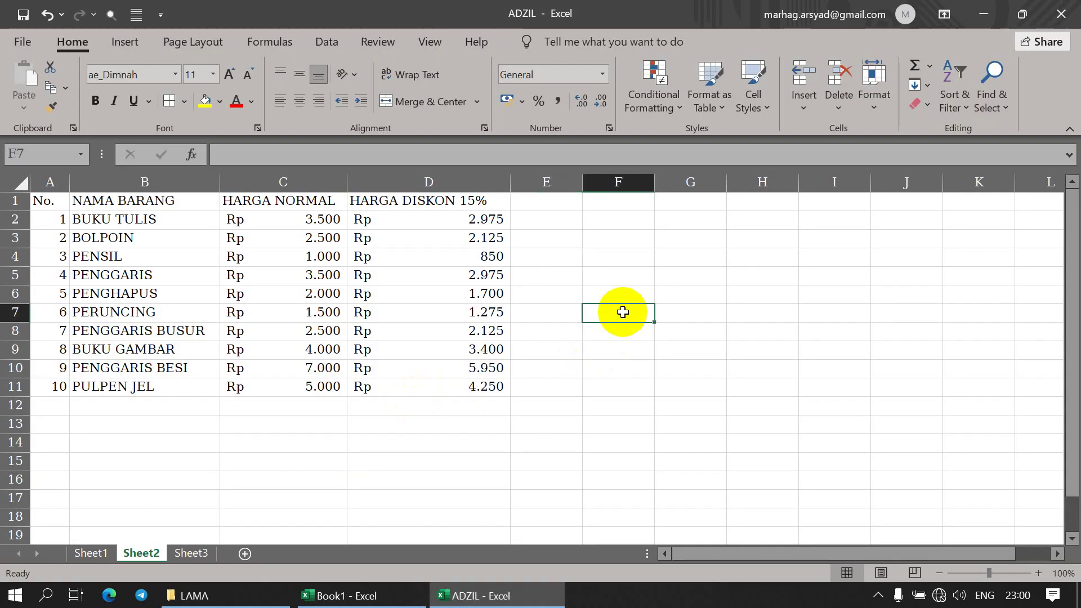
Close the saved workbook and minimize the Book1 window to show the desktop.
click(1062, 15)
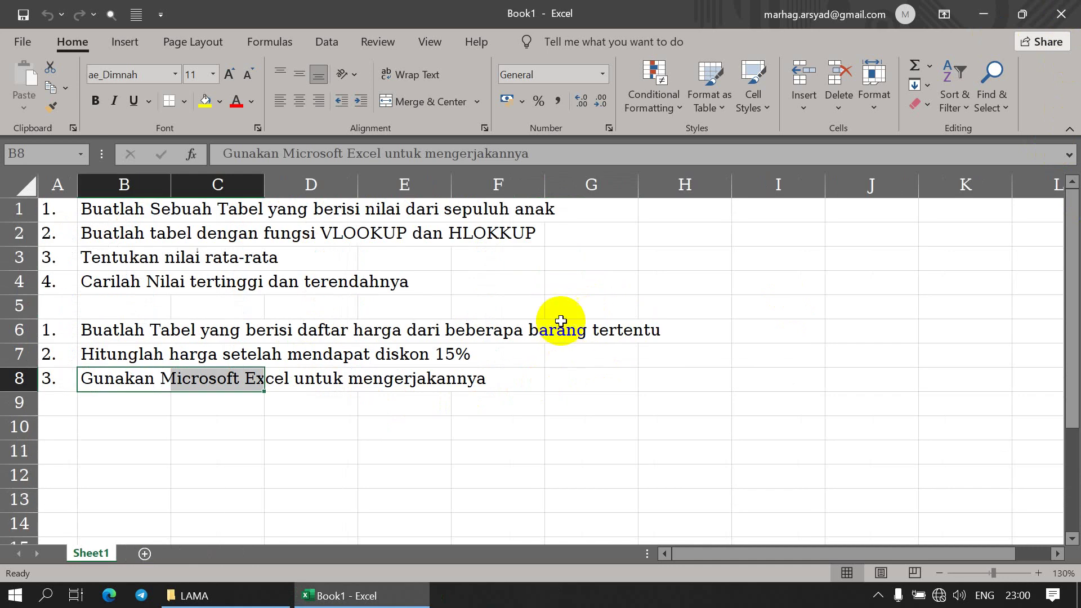
click(559, 301)
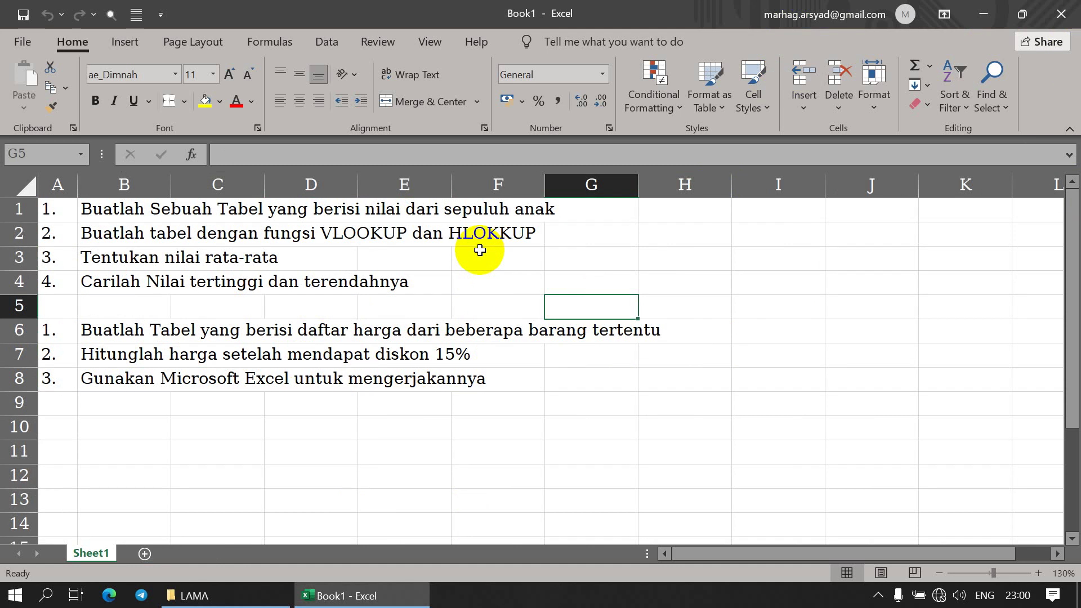
key(alt+F10)
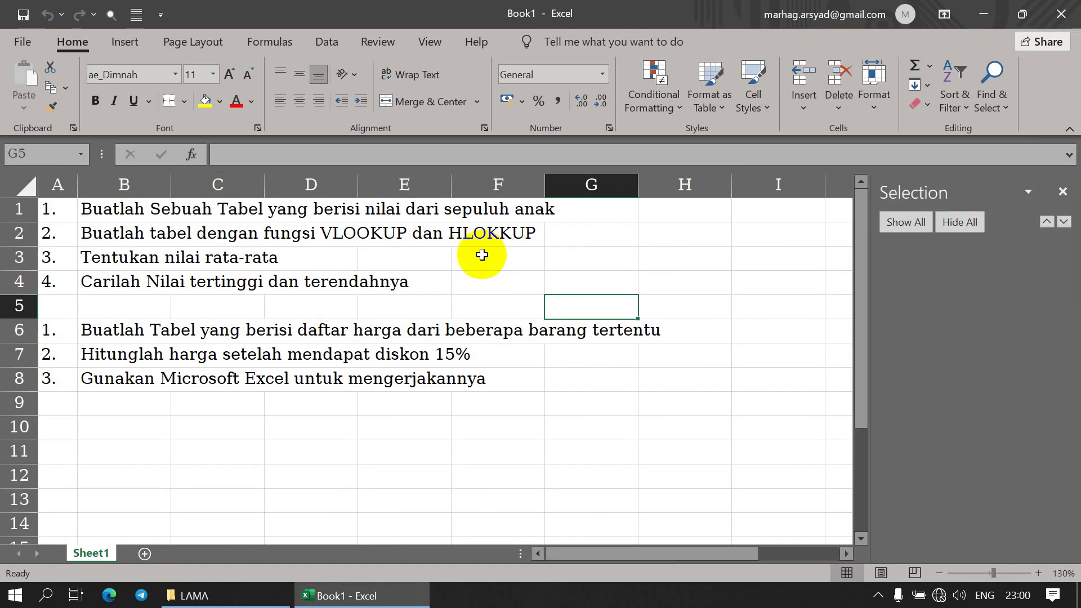
click(984, 13)
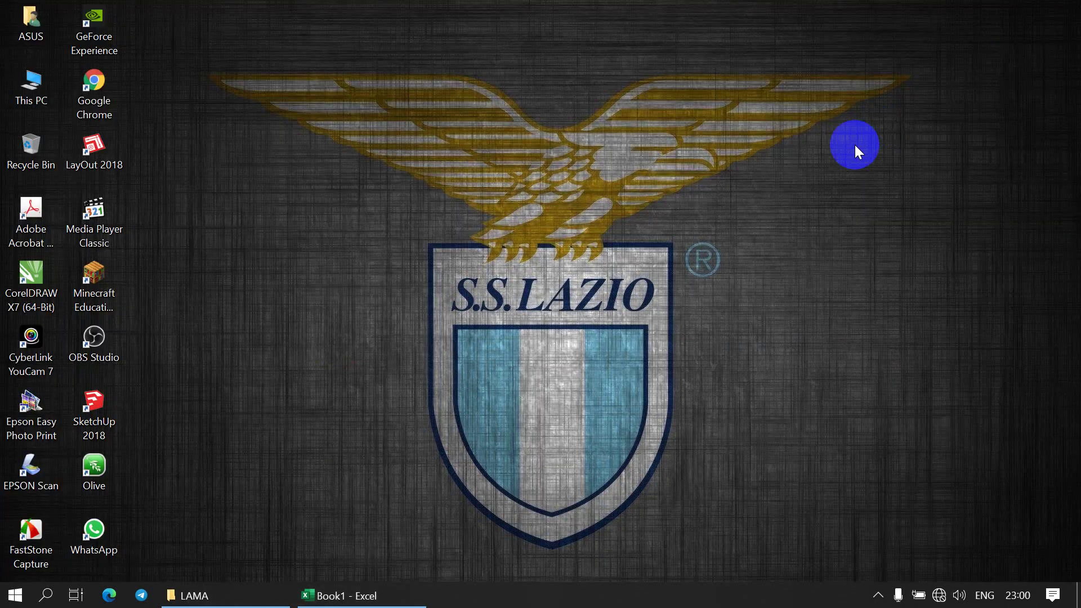